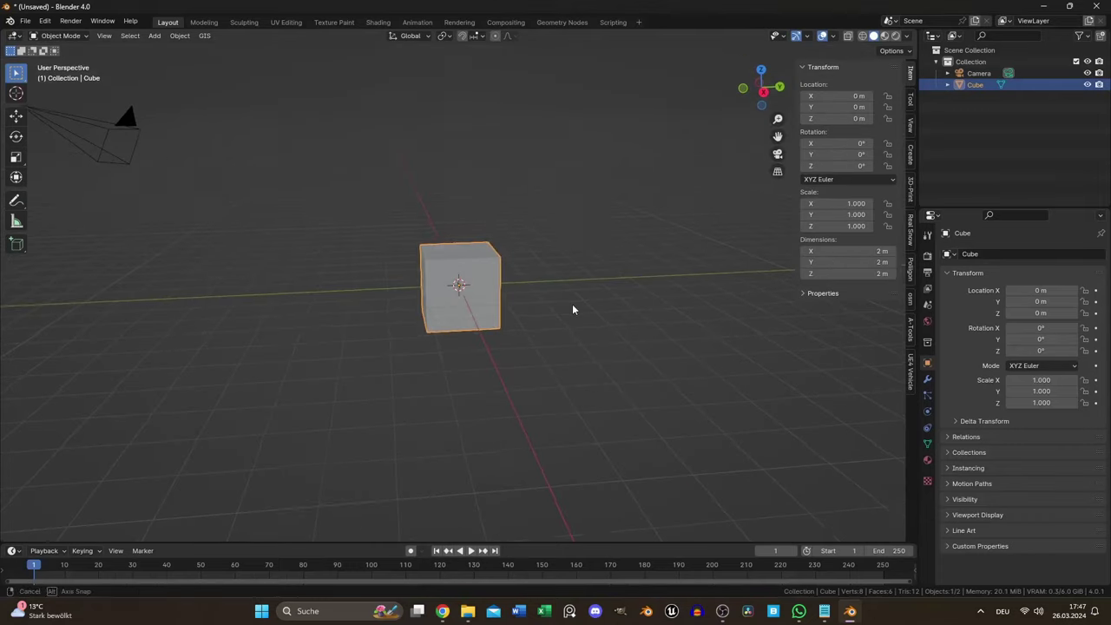
In front view, start scaling the cube toward 0.5 × 0.5 × 1.91 m
{"action": "key", "text": "KP_1"}
{"action": "key", "text": "s"}
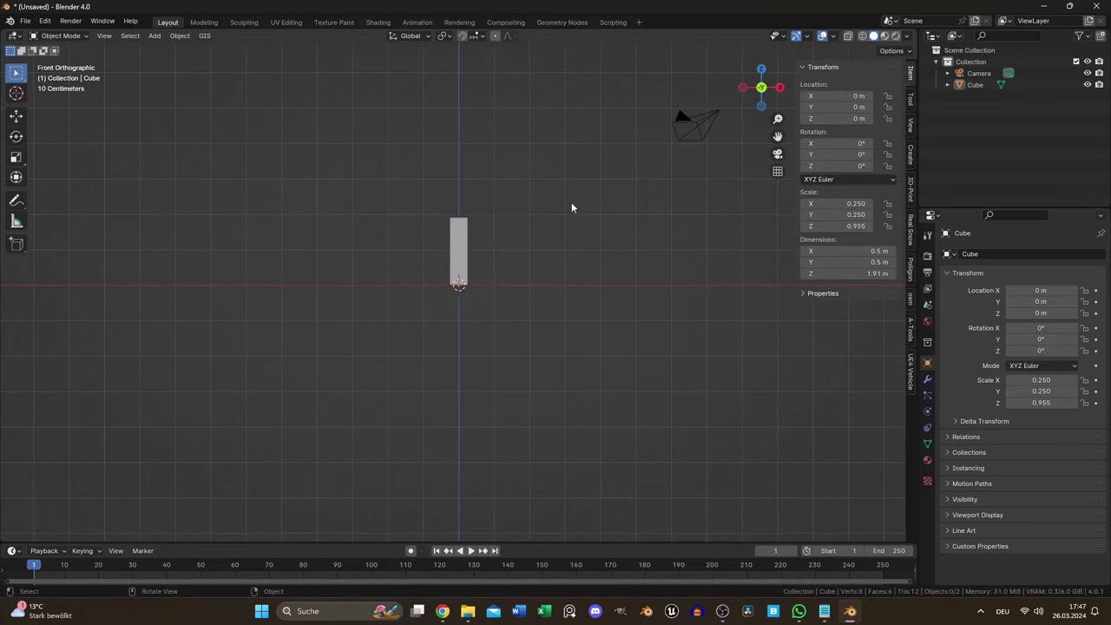
Import the door-size reference image as a plane via Add > Image > Images as Planes
{"action": "middle_click_drag", "start_coordinate": [572, 202], "coordinate": [569, 263]}
{"action": "left_click", "coordinate": [155, 36]}
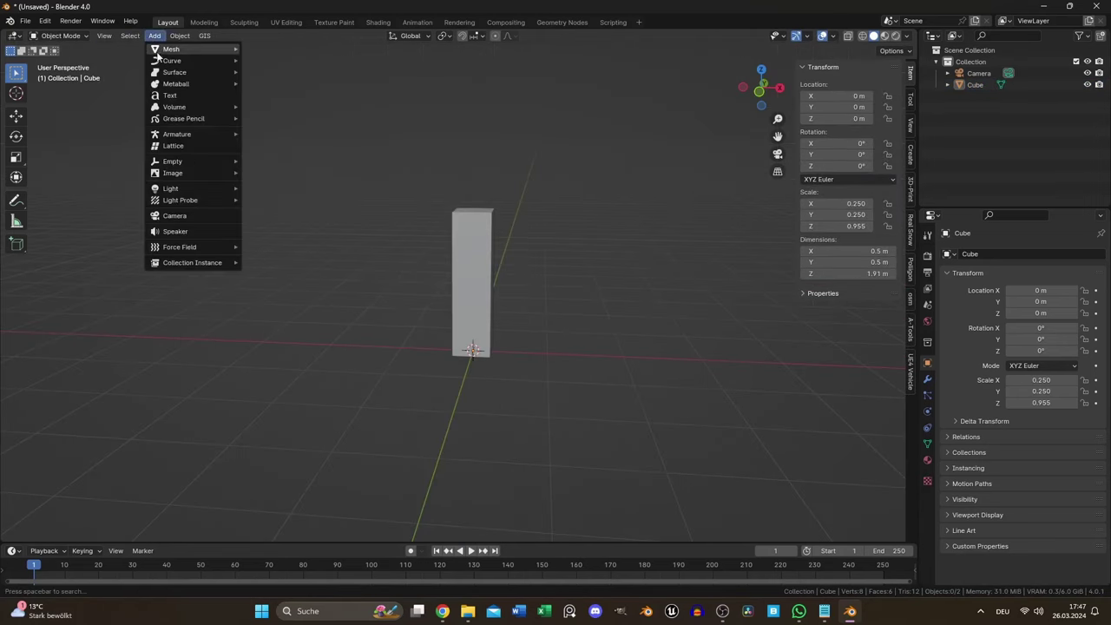
{"action": "mouse_move", "coordinate": [217, 172]}
{"action": "left_click", "coordinate": [286, 196]}
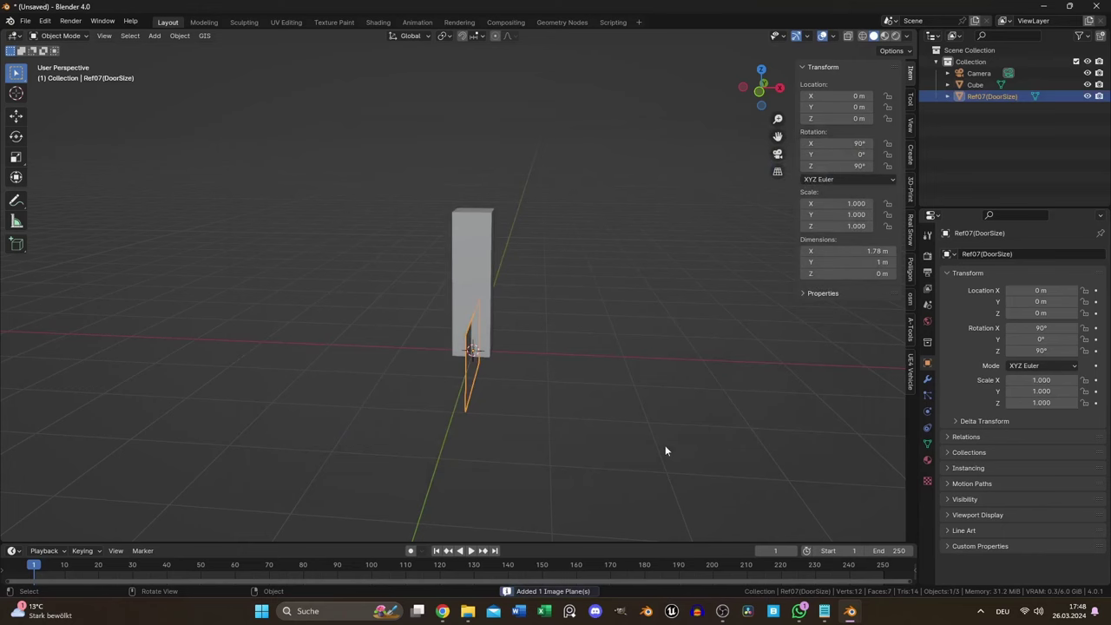
Rotate the reference image -90° on Z, enlarge it 5.665× and raise it to 1.5308 m
{"action": "type", "text": "r"}
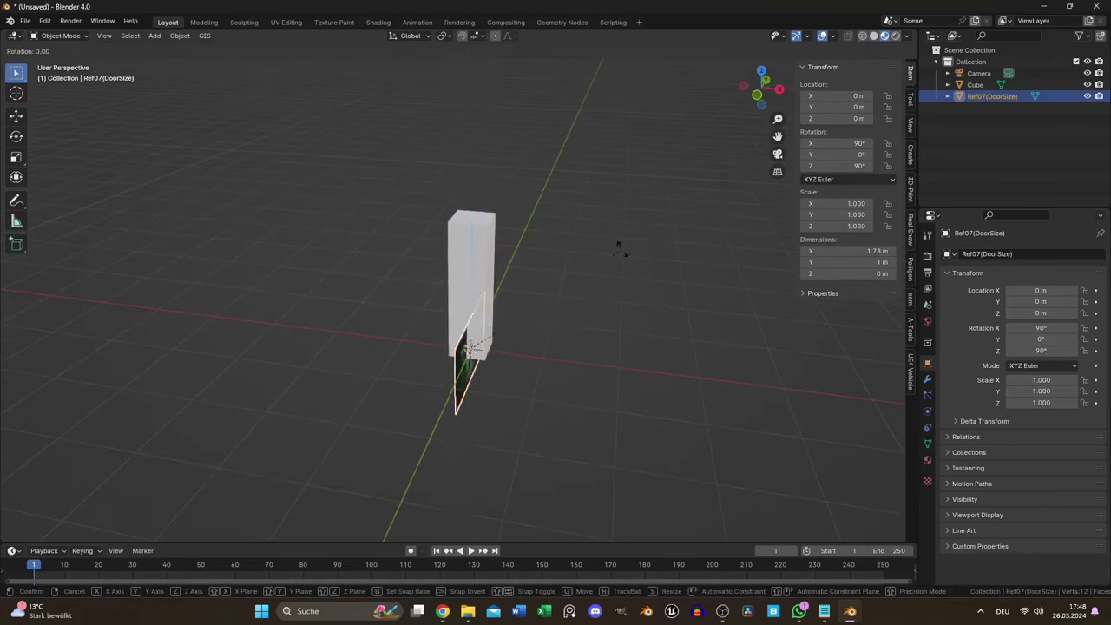
{"action": "type", "text": "z-90"}
{"action": "key", "text": "Return"}
{"action": "key", "text": "KP_1"}
{"action": "key", "text": "g"}
{"action": "key", "text": "z"}
{"action": "left_click", "coordinate": [648, 281]}
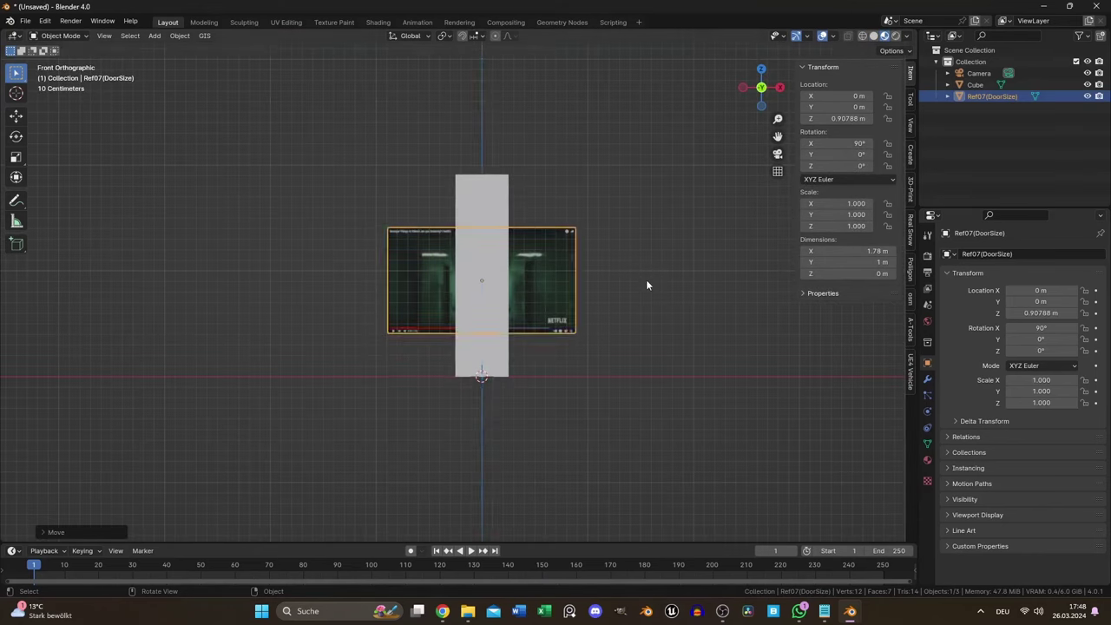
{"action": "key", "text": "s"}
{"action": "left_click", "coordinate": [513, 262]}
{"action": "key", "text": "g"}
{"action": "key", "text": "z"}
{"action": "key", "text": "Return"}
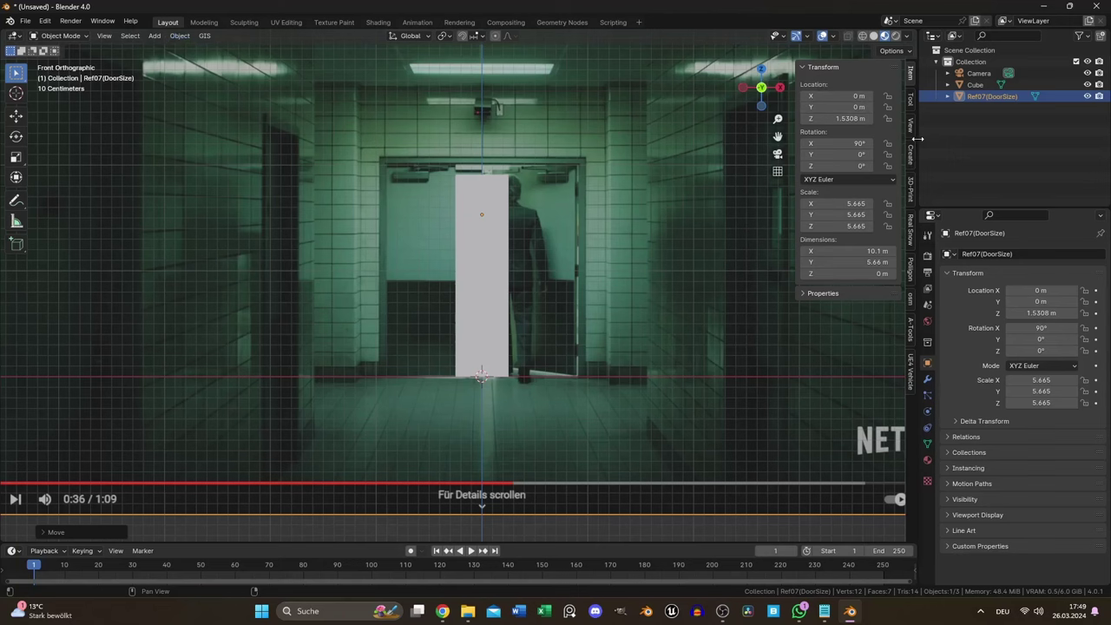
Add an Archimesh door from the Create tab
{"action": "left_click", "coordinate": [910, 153]}
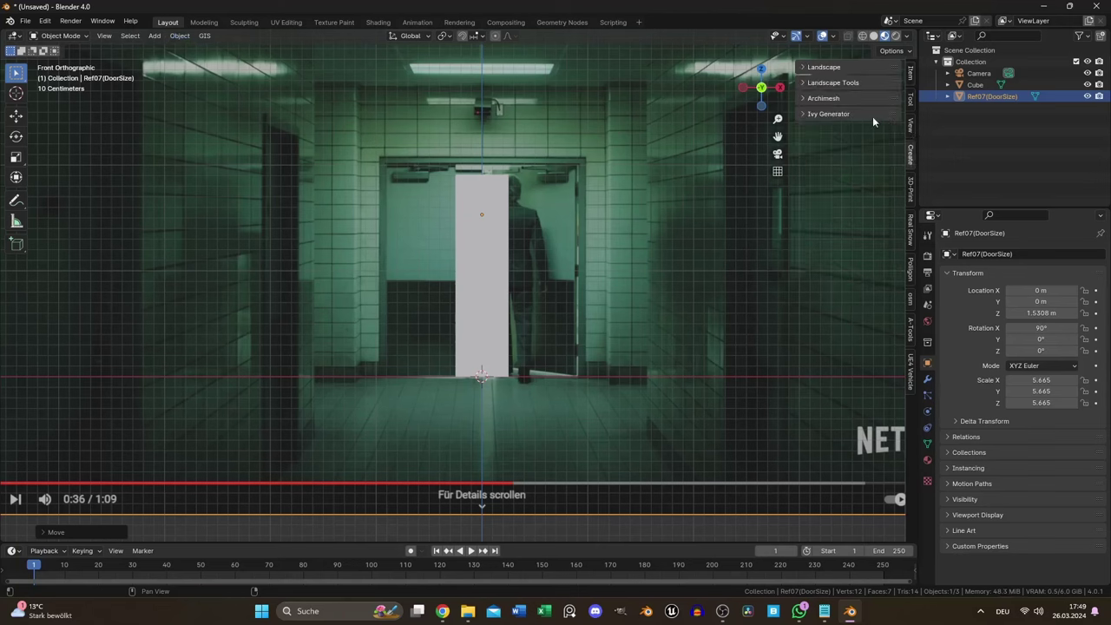
{"action": "left_click", "coordinate": [812, 99]}
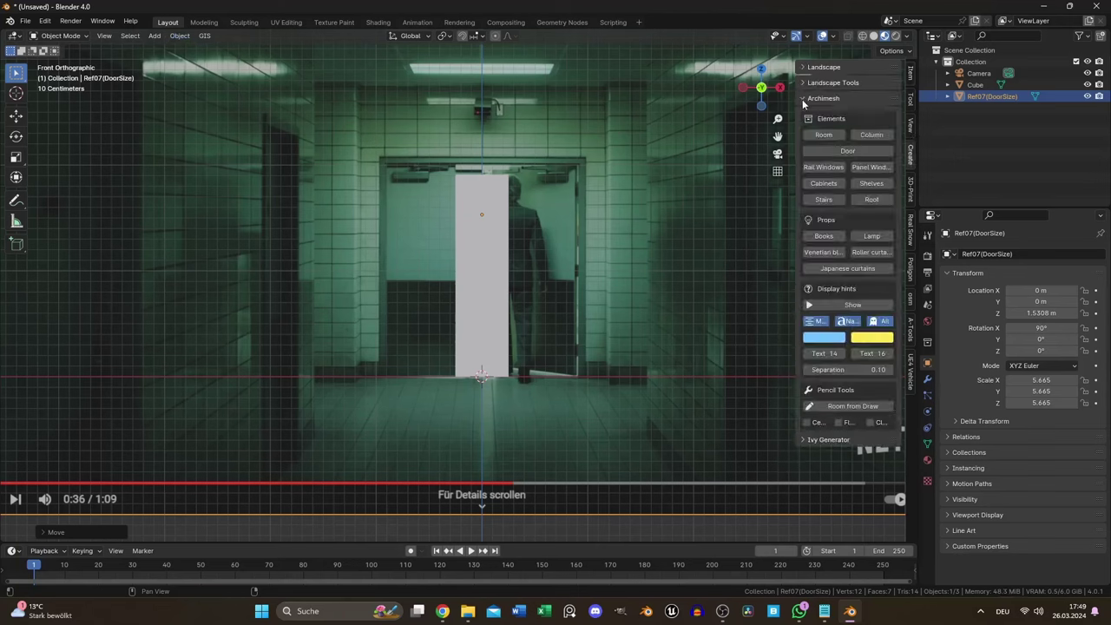
{"action": "left_click", "coordinate": [849, 151]}
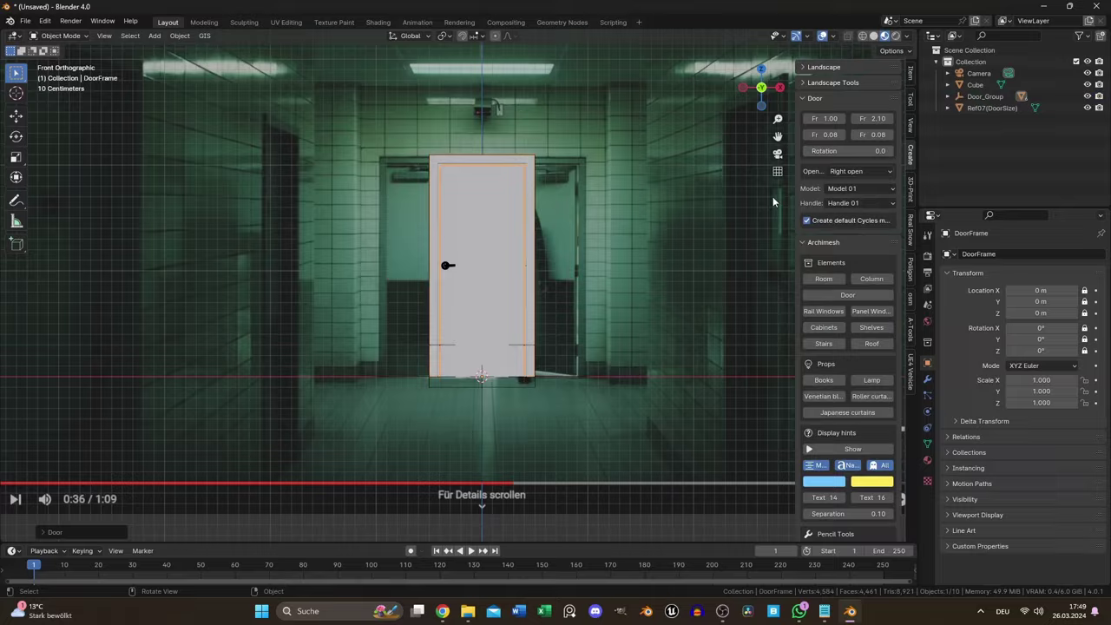
{"action": "middle_click_drag", "start_coordinate": [556, 286], "coordinate": [465, 297]}
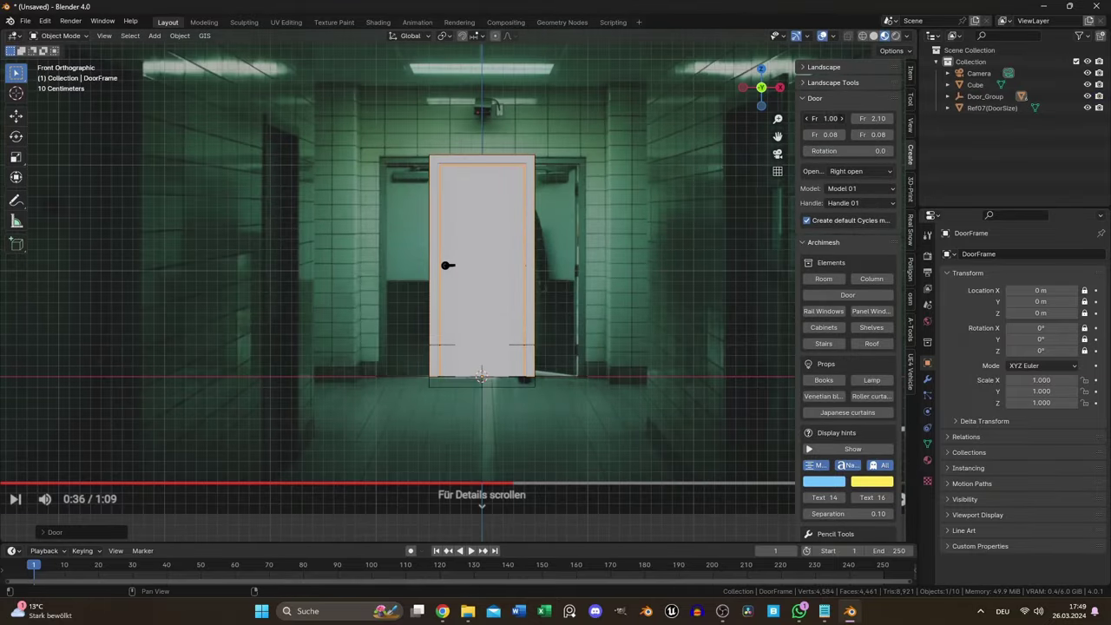
Size the door to 1.95 m wide and 2.08 m high with a 0.06 frame
{"action": "left_click_drag", "start_coordinate": [825, 118], "coordinate": [851, 118]}
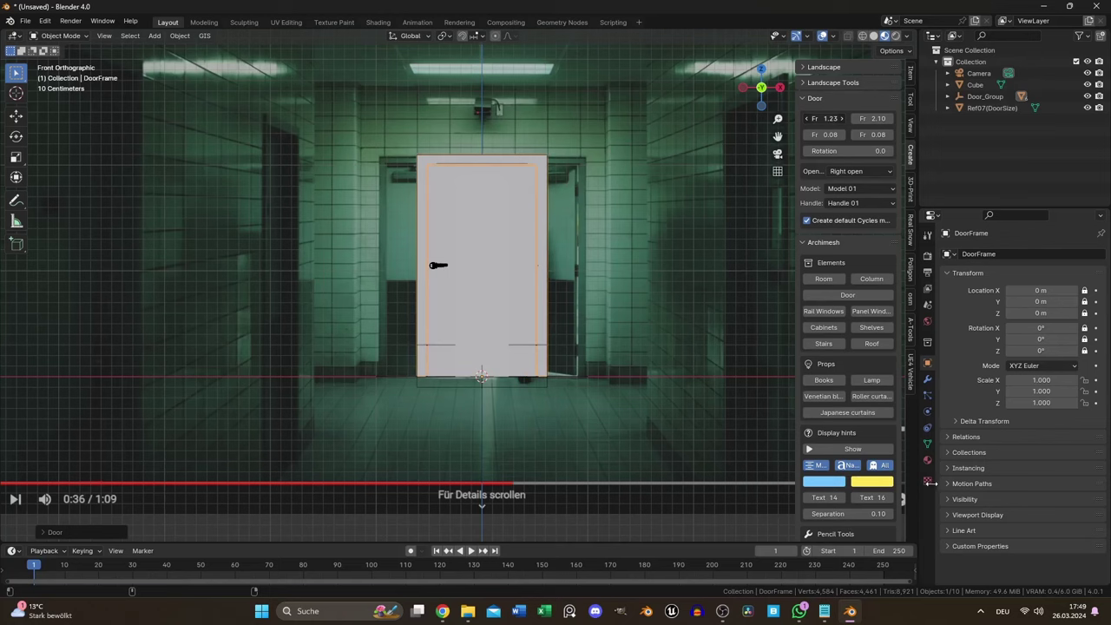
{"action": "left_click_drag", "start_coordinate": [929, 483], "coordinate": [121, 128]}
{"action": "scroll", "coordinate": [652, 172], "scroll_direction": "up", "scroll_amount": 1}
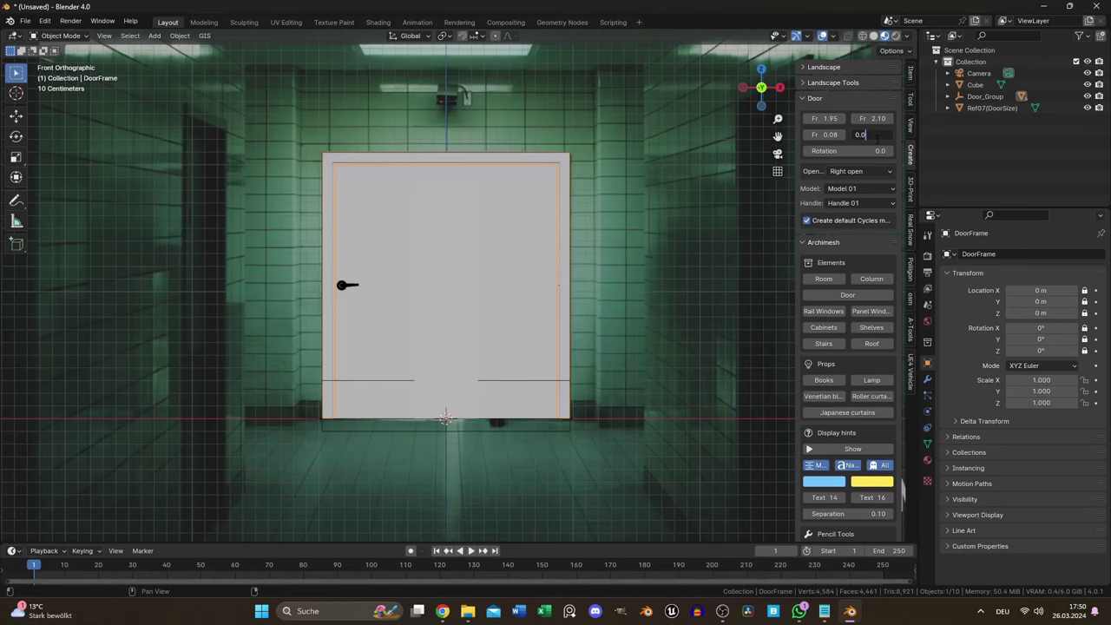
{"action": "key", "text": "Return"}
Make the door open on both sides with Handle 04 bar handles
{"action": "left_click", "coordinate": [858, 172]}
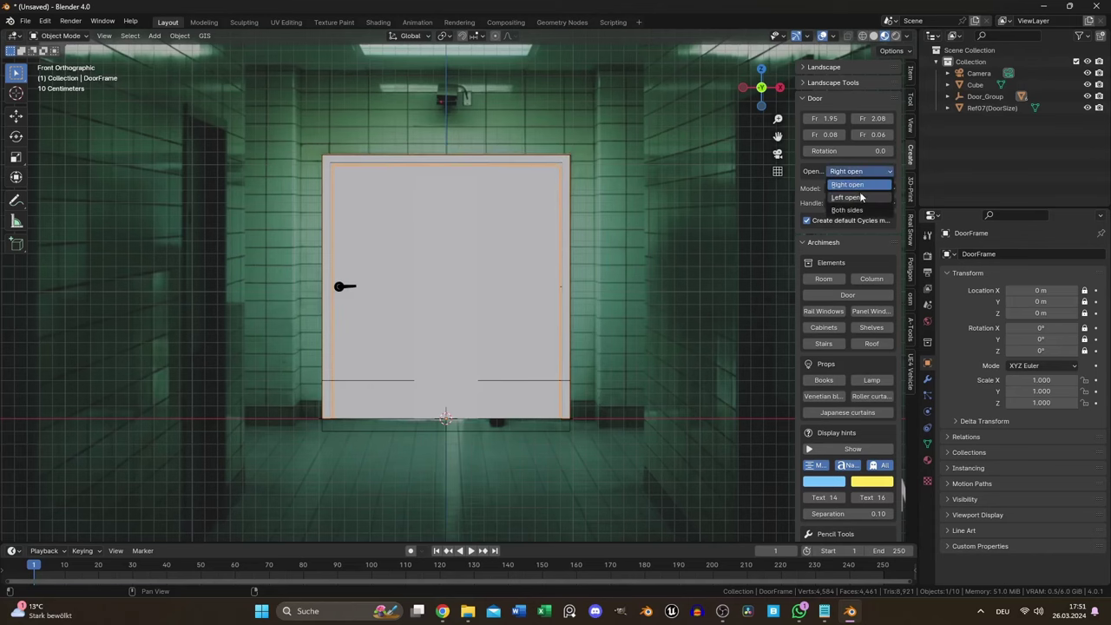
{"action": "left_click", "coordinate": [860, 210]}
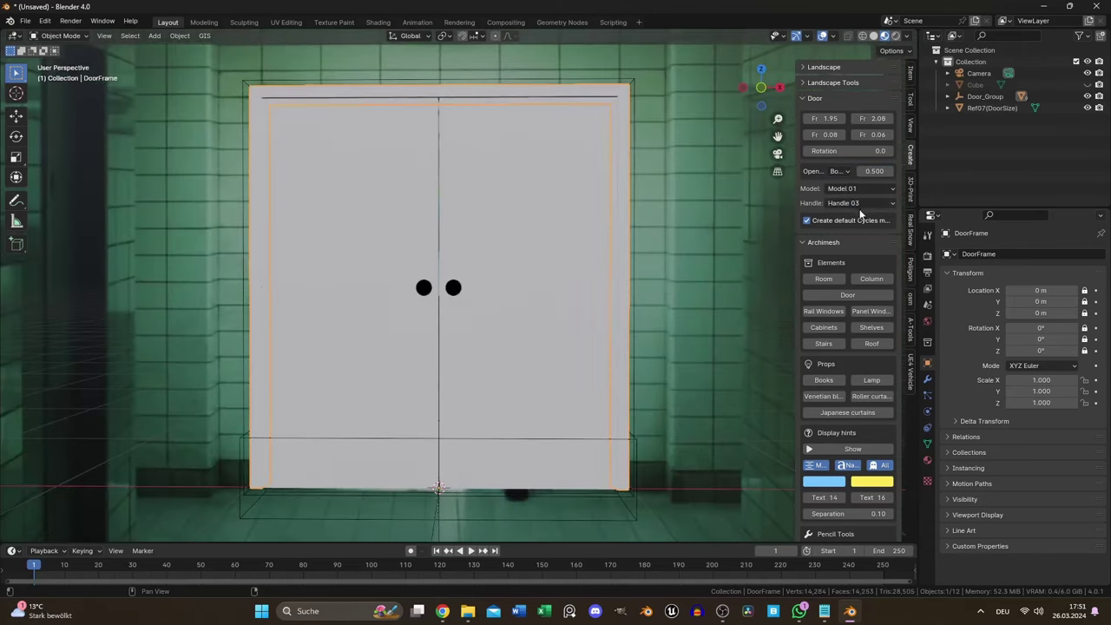
{"action": "left_click", "coordinate": [860, 203]}
{"action": "left_click", "coordinate": [861, 254]}
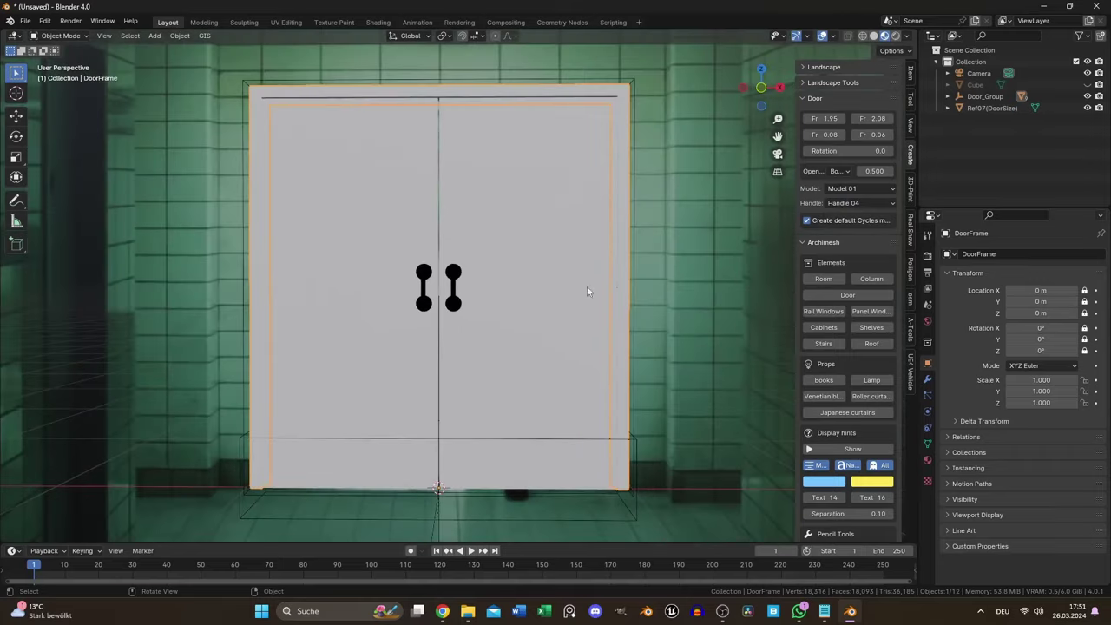
{"action": "middle_click_drag", "start_coordinate": [596, 290], "coordinate": [748, 235]}
{"action": "scroll", "coordinate": [749, 235], "scroll_direction": "down", "scroll_amount": 4}
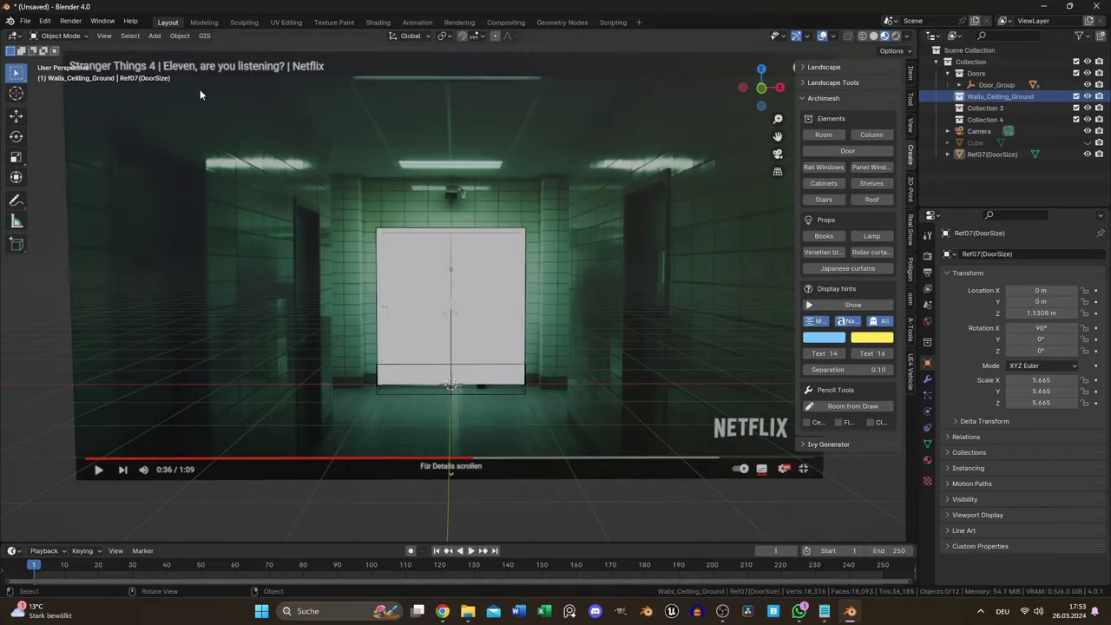
Add a plane and start shaping it into the main wall in Edit Mode
{"action": "left_click", "coordinate": [153, 36]}
{"action": "mouse_move", "coordinate": [171, 49]}
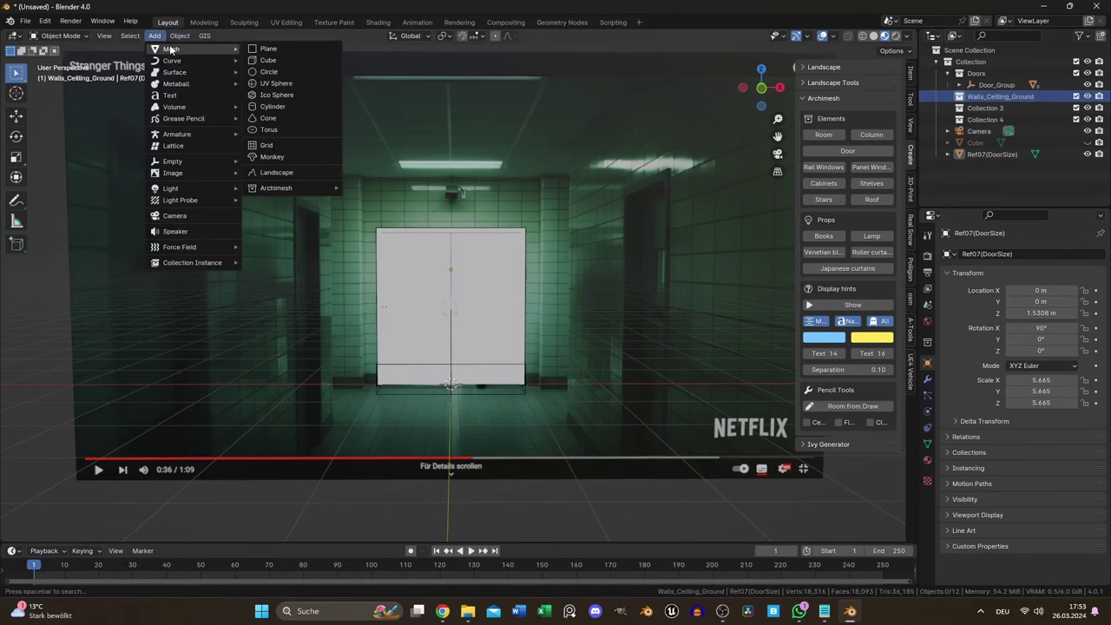
{"action": "left_click", "coordinate": [268, 48]}
{"action": "key", "text": "Tab"}
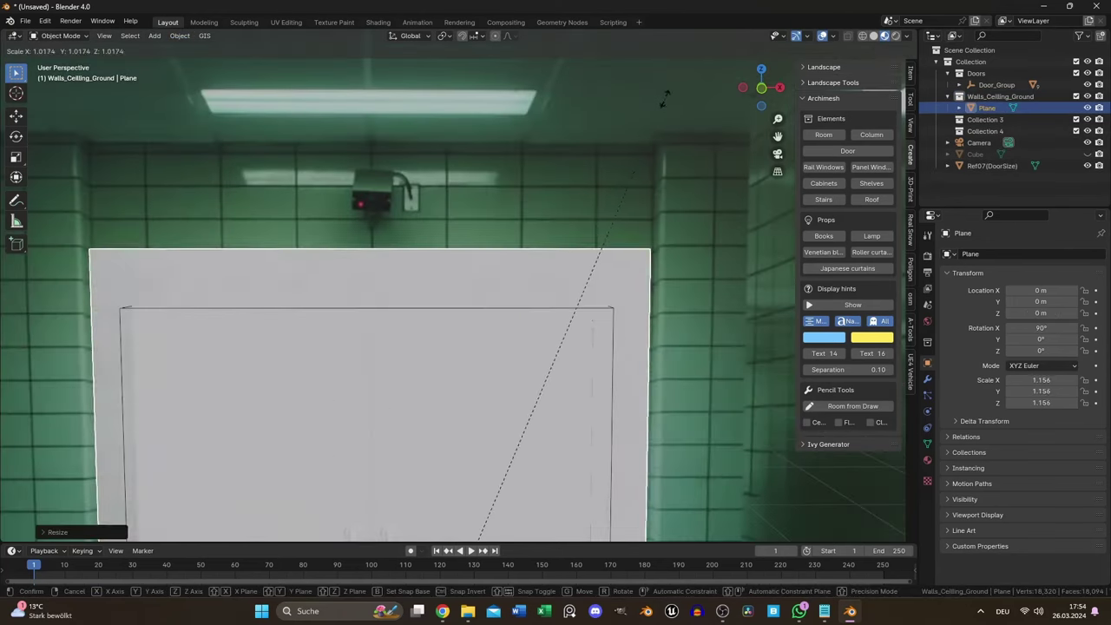
{"action": "key", "text": "g"}
{"action": "key", "text": "x"}
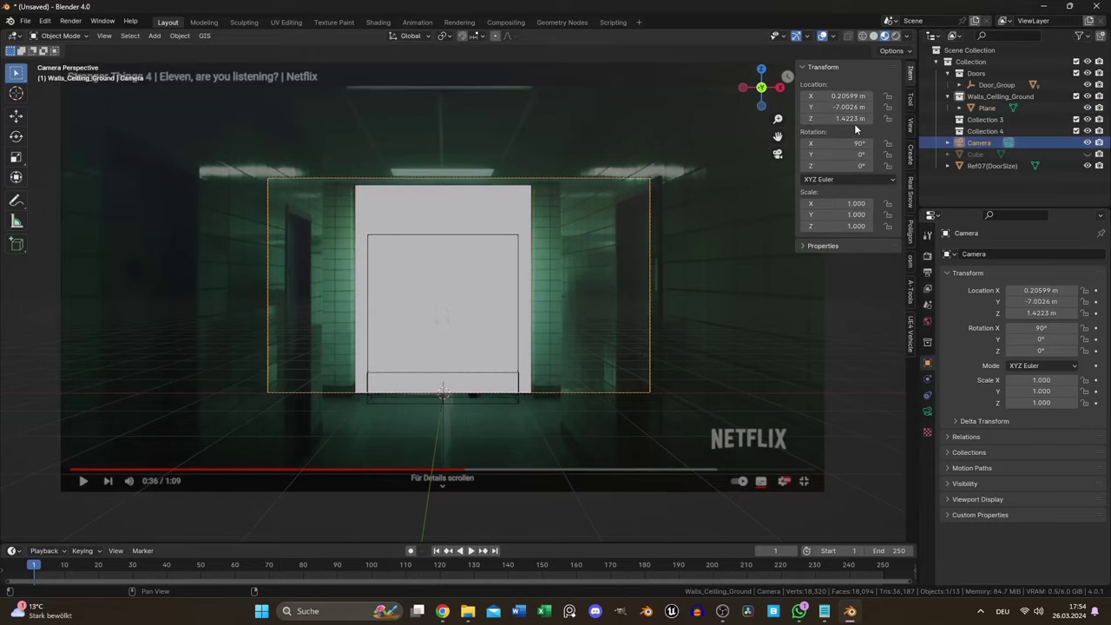
{"action": "scroll", "coordinate": [448, 280], "scroll_direction": "down", "scroll_amount": 3}
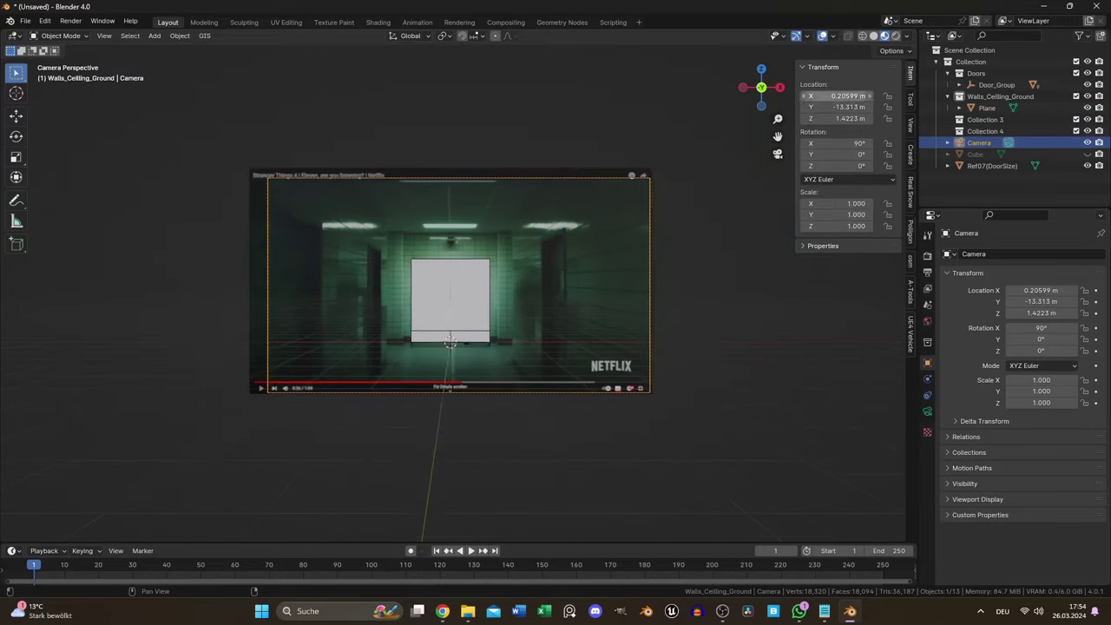
Set the camera's focal length and a 3840 × 1920 px render resolution
{"action": "left_click", "coordinate": [928, 411]}
{"action": "left_click", "coordinate": [1053, 308]}
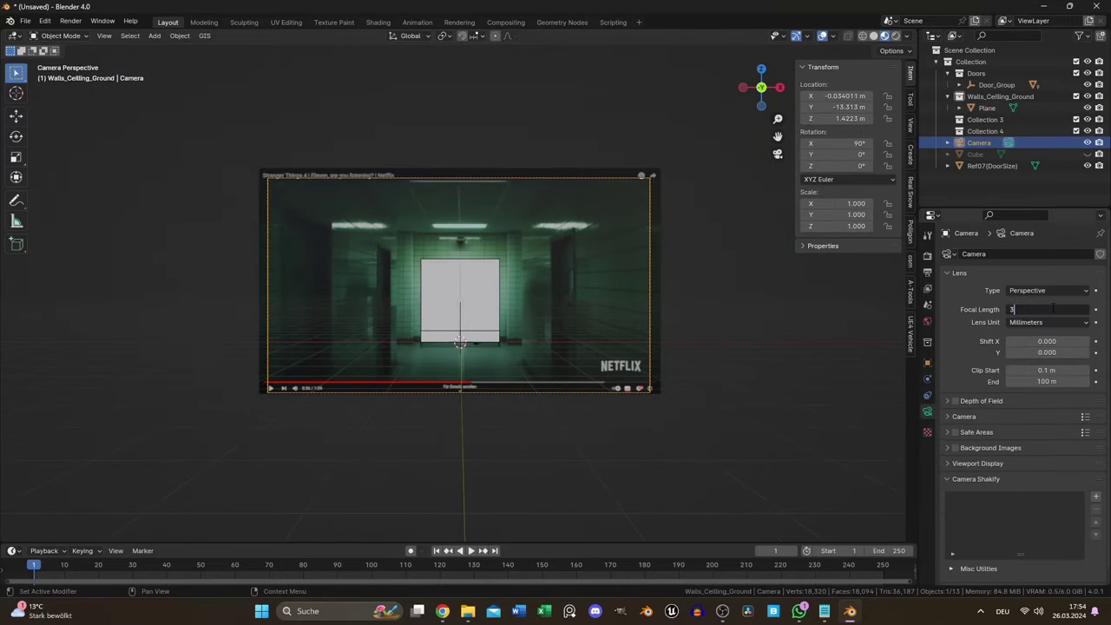
{"action": "type", "text": "3"}
{"action": "key", "text": "Return"}
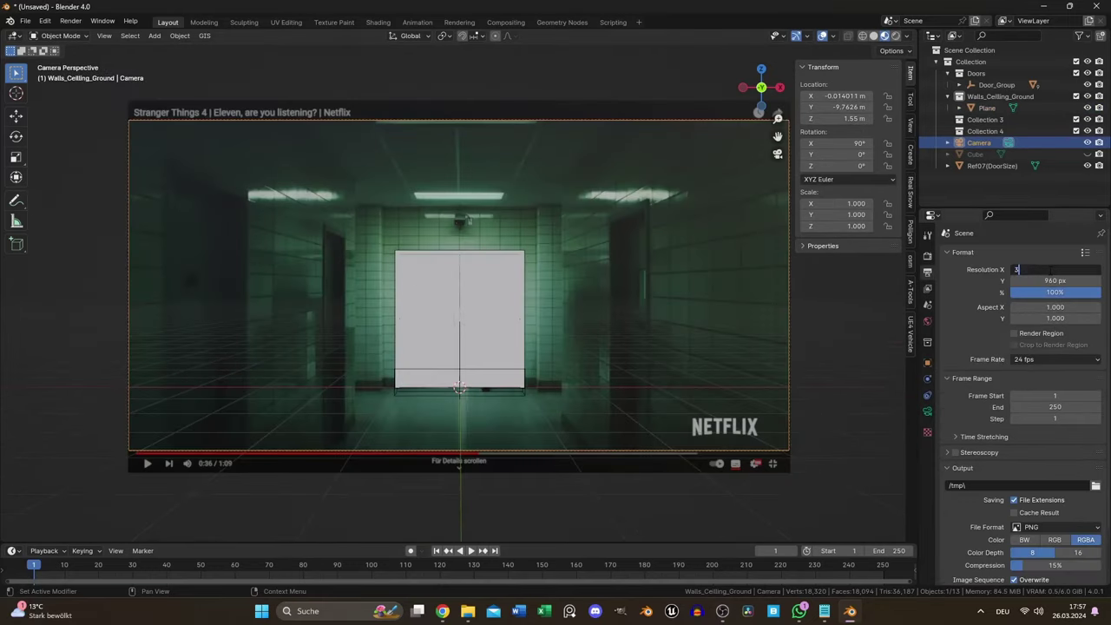
{"action": "key", "text": "Tab"}
{"action": "type", "text": "3840"}
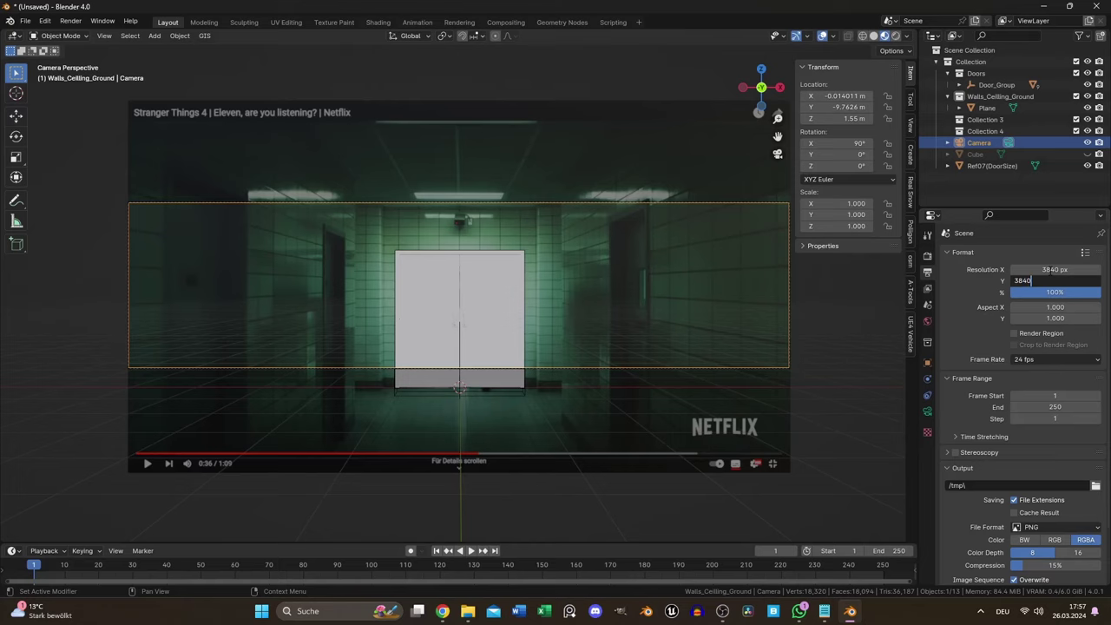
{"action": "type", "text": "/2"}
{"action": "key", "text": "Return"}
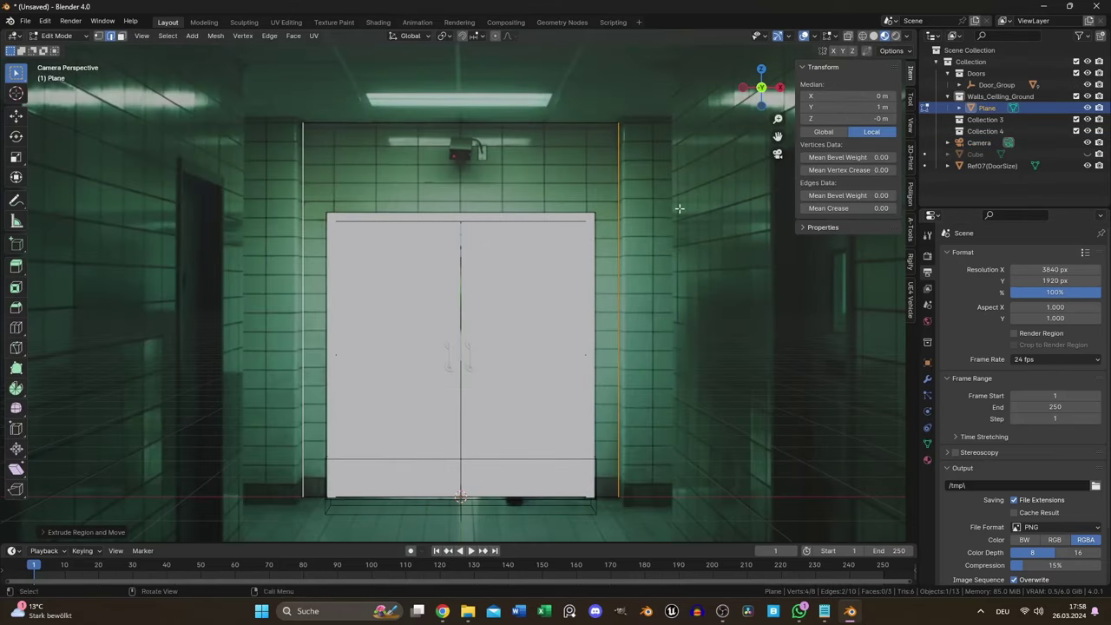
Widen the side wall pieces along X, then add a 20× ground plane with scale applied
{"action": "key", "text": "s"}
{"action": "key", "text": "x"}
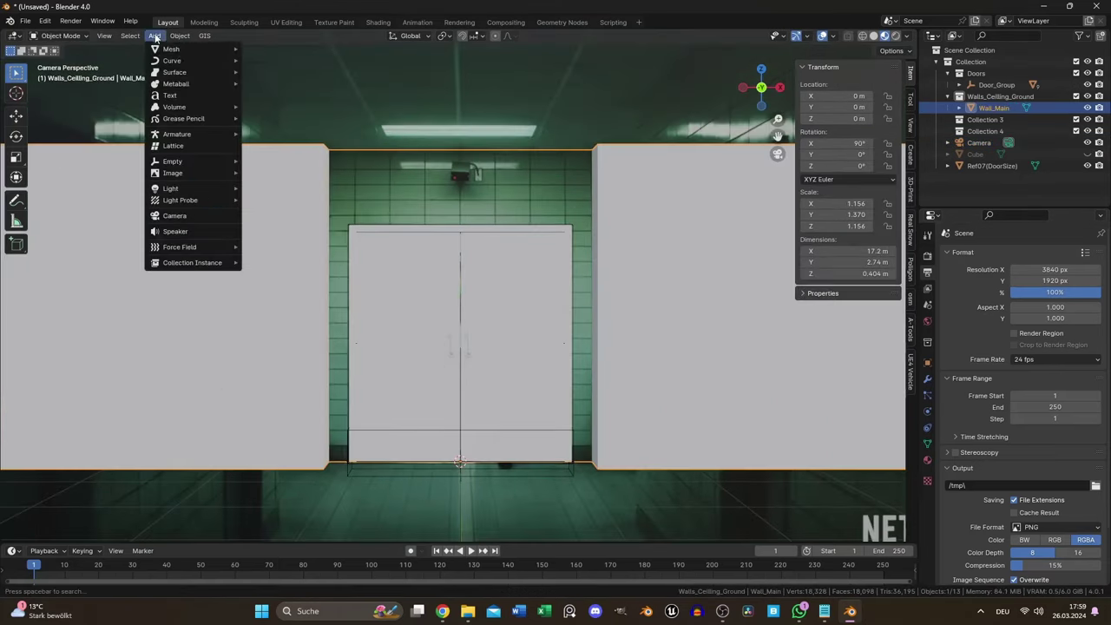
{"action": "mouse_move", "coordinate": [174, 49]}
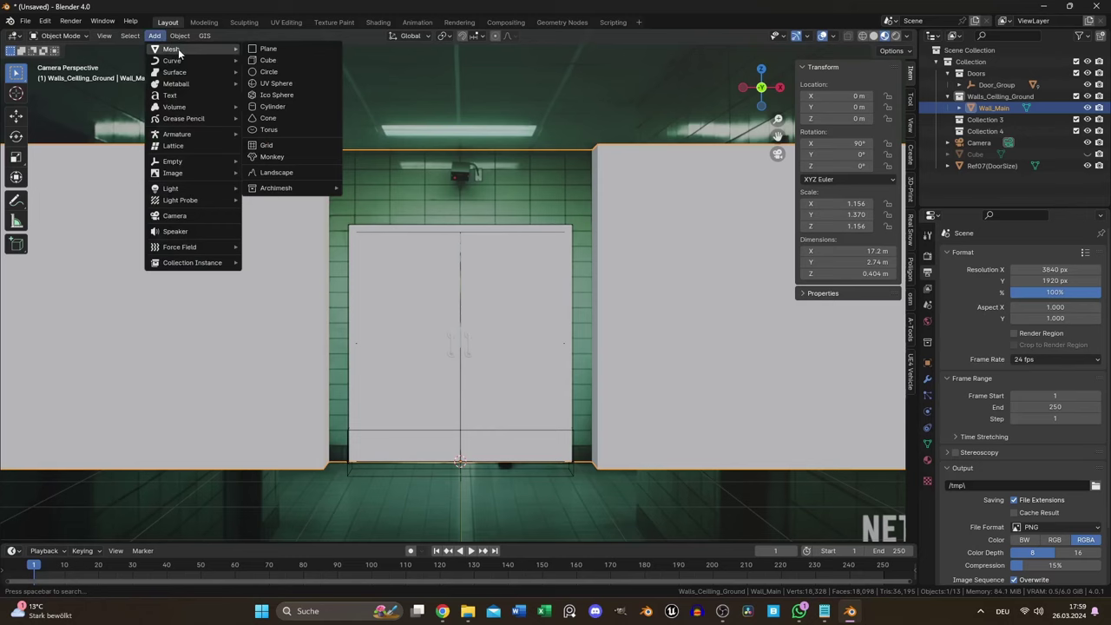
{"action": "left_click", "coordinate": [280, 49]}
{"action": "type", "text": "s"}
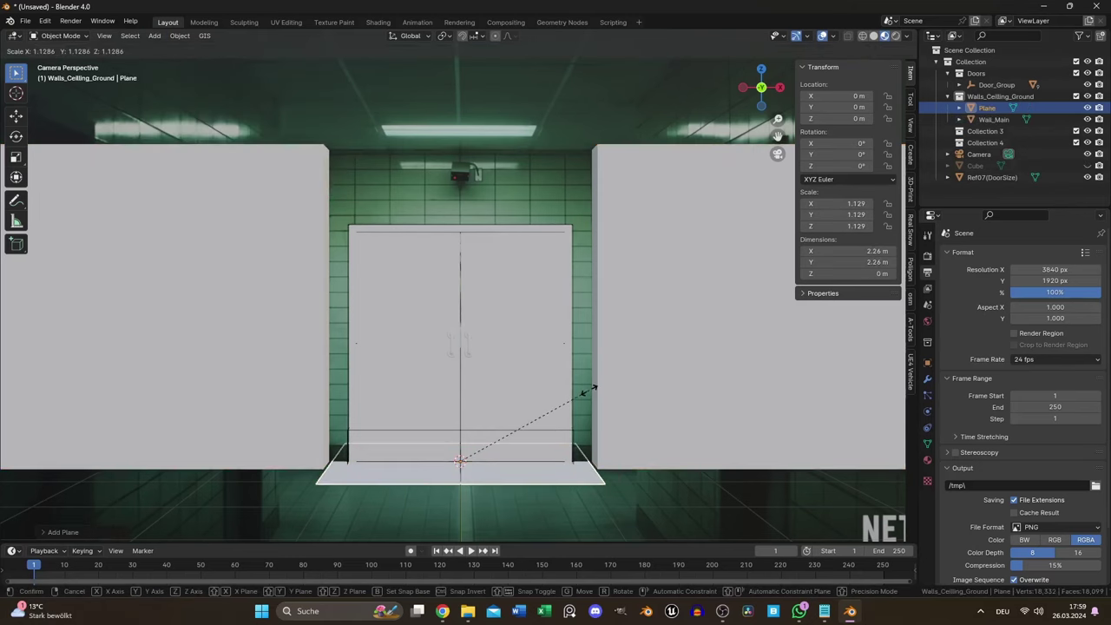
{"action": "type", "text": "20"}
{"action": "key", "text": "Return"}
{"action": "middle_click_drag", "start_coordinate": [589, 390], "coordinate": [606, 308]}
{"action": "key", "text": "ctrl+a"}
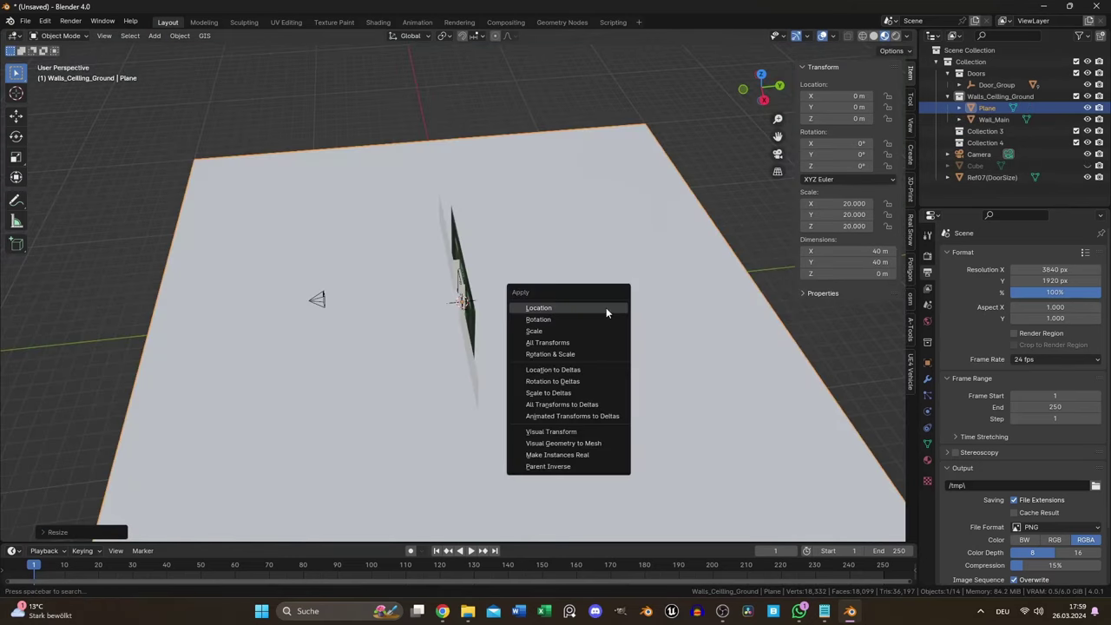
{"action": "left_click", "coordinate": [586, 331]}
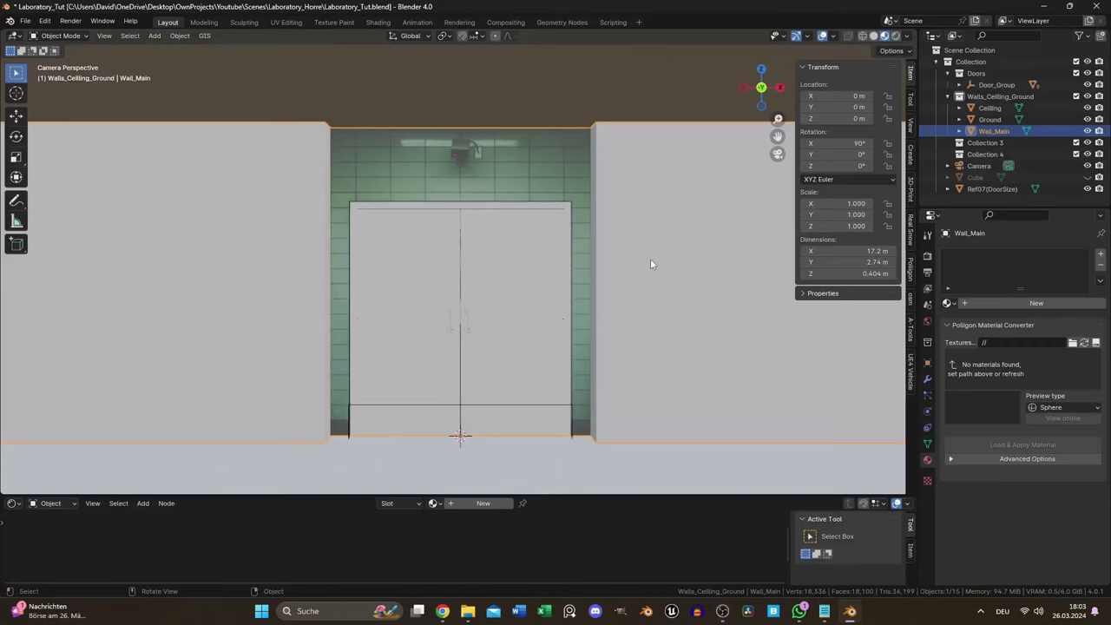
Select the whole wall mesh and unwrap its UVs
{"action": "key", "text": "a"}
{"action": "left_click", "coordinate": [313, 35]}
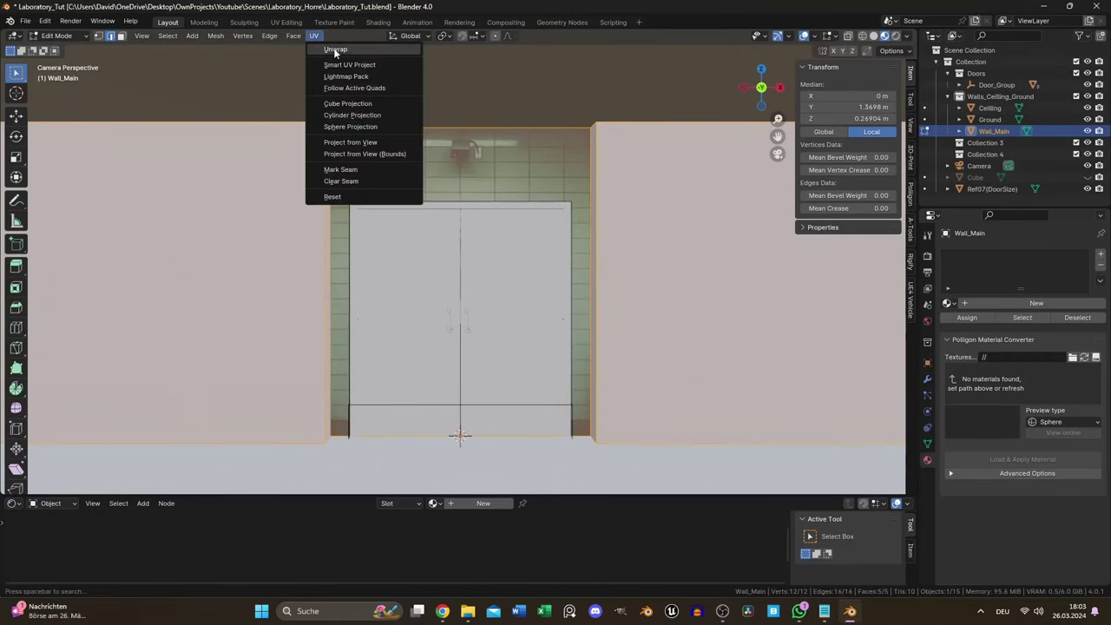
{"action": "left_click", "coordinate": [352, 62]}
{"action": "key", "text": "Tab"}
Create the Tiles_Wall.001 material and feed a Brick Texture into its Base Color
{"action": "left_click_drag", "start_coordinate": [518, 496], "coordinate": [518, 423]}
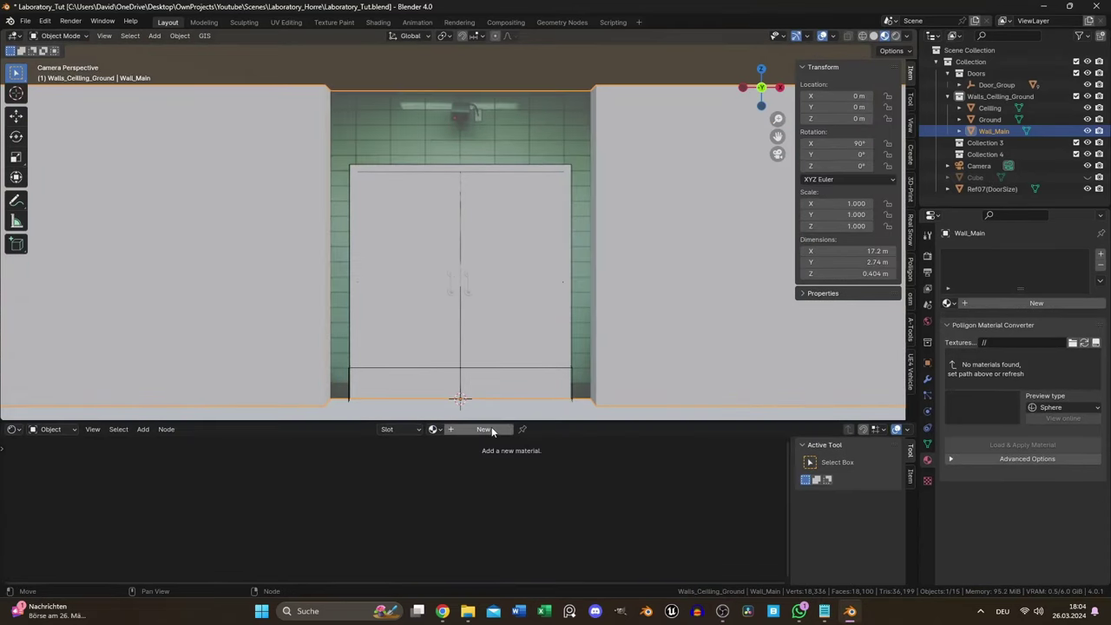
{"action": "left_click", "coordinate": [463, 432]}
{"action": "key", "text": "shift+a"}
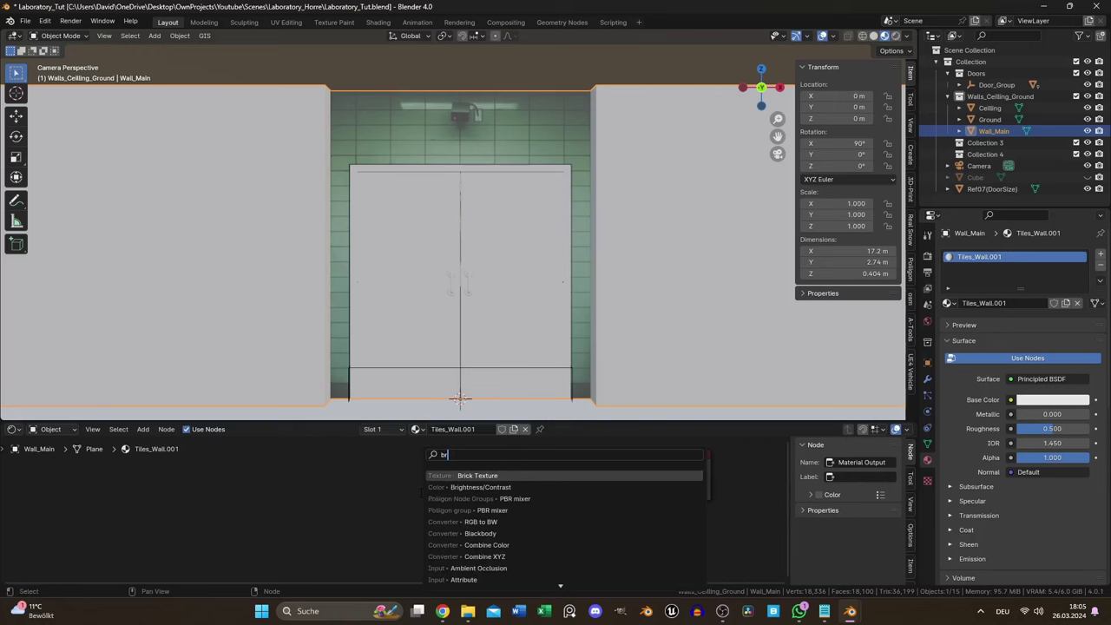
{"action": "type", "text": "bri"}
{"action": "left_click", "coordinate": [476, 476]}
{"action": "left_click_drag", "start_coordinate": [523, 476], "coordinate": [525, 477]}
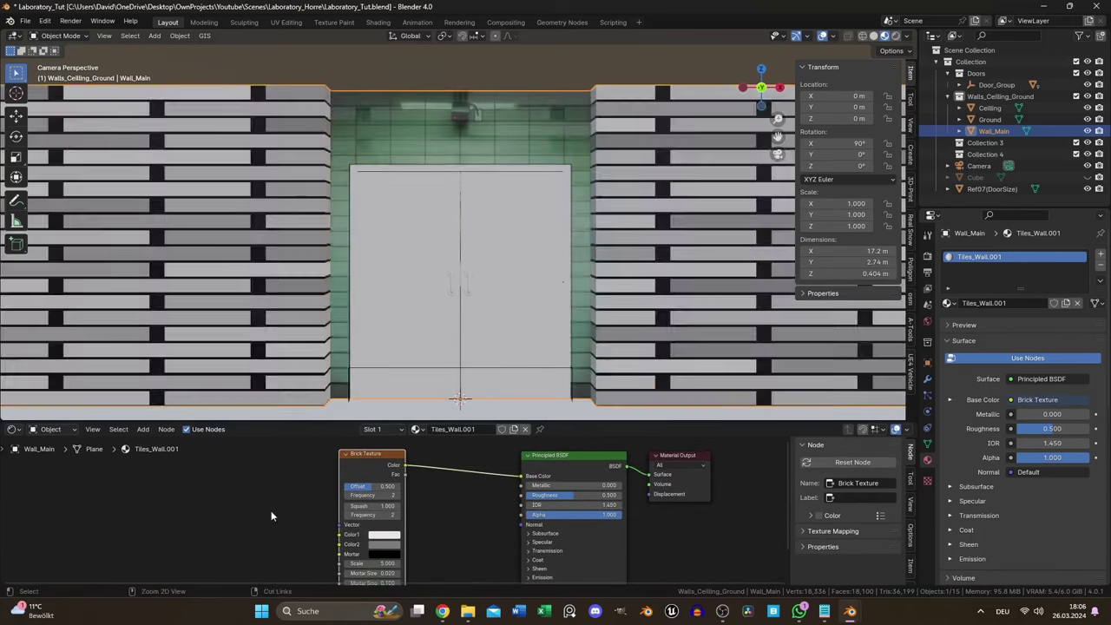
Drive the brick texture through mapping nodes using UV coordinates
{"action": "key", "text": "ctrl+t"}
{"action": "middle_click_drag", "start_coordinate": [240, 499], "coordinate": [282, 494]}
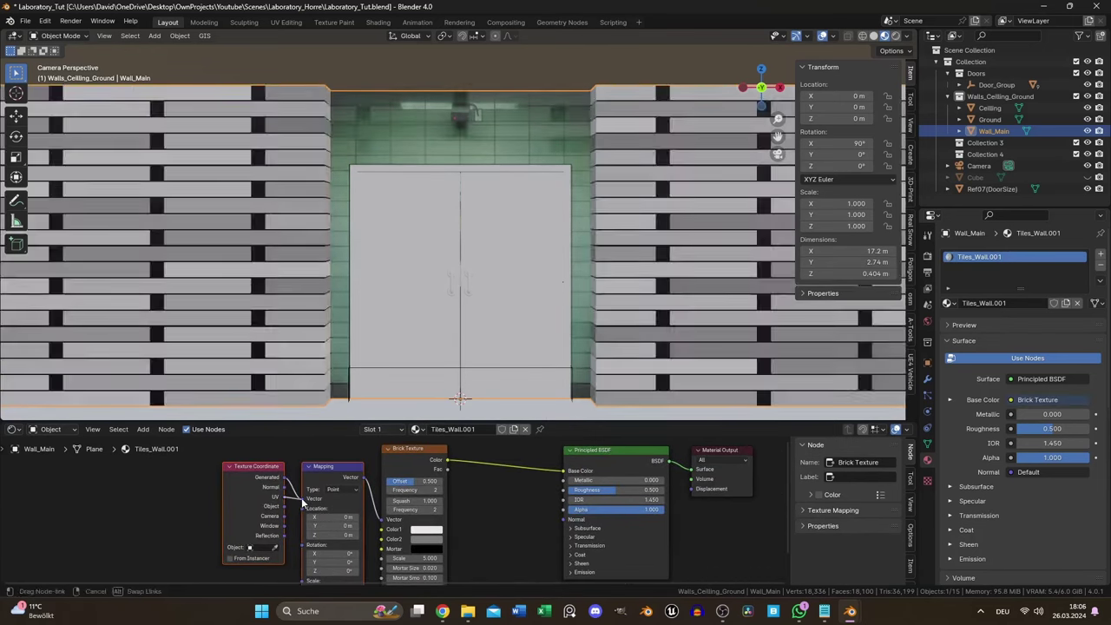
{"action": "left_click_drag", "start_coordinate": [278, 495], "coordinate": [306, 499]}
{"action": "scroll", "coordinate": [201, 481], "scroll_direction": "up", "scroll_amount": 2}
Rotate the wall's UVs 90° in UV Editing and place them inside the UV square
{"action": "left_click", "coordinate": [286, 22]}
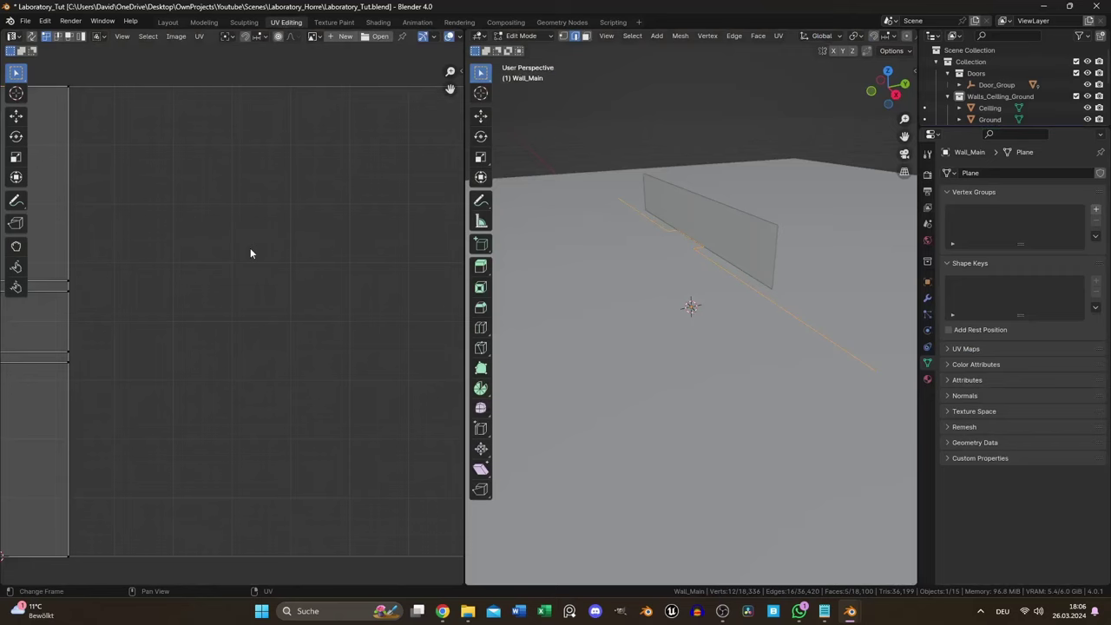
{"action": "type", "text": "r90"}
{"action": "key", "text": "Return"}
{"action": "key", "text": "g"}
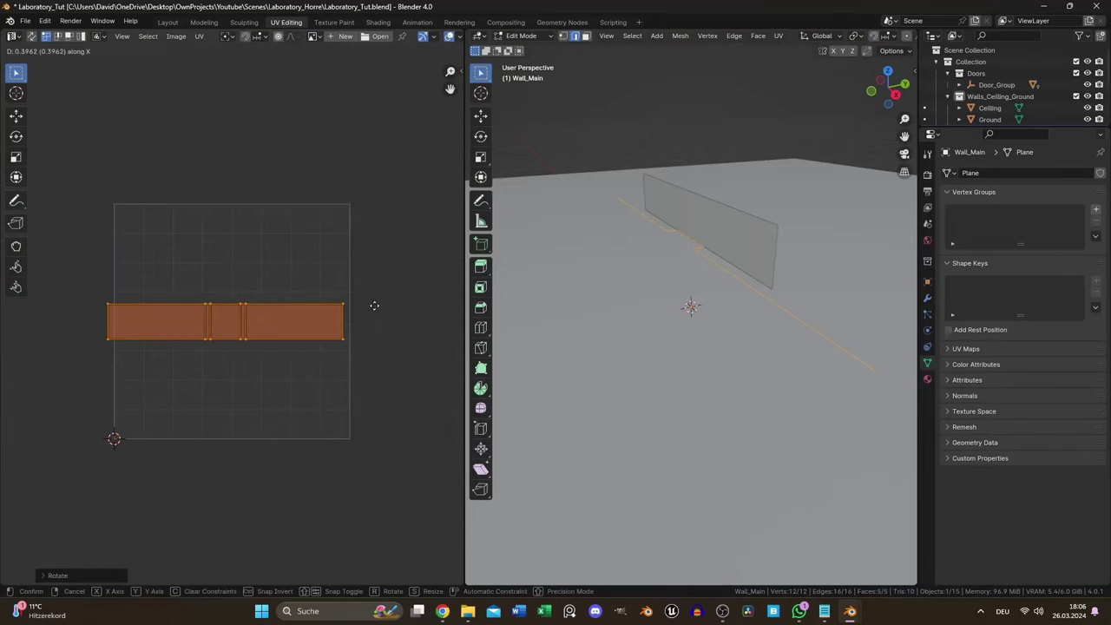
{"action": "left_click", "coordinate": [369, 307]}
{"action": "left_click", "coordinate": [169, 21]}
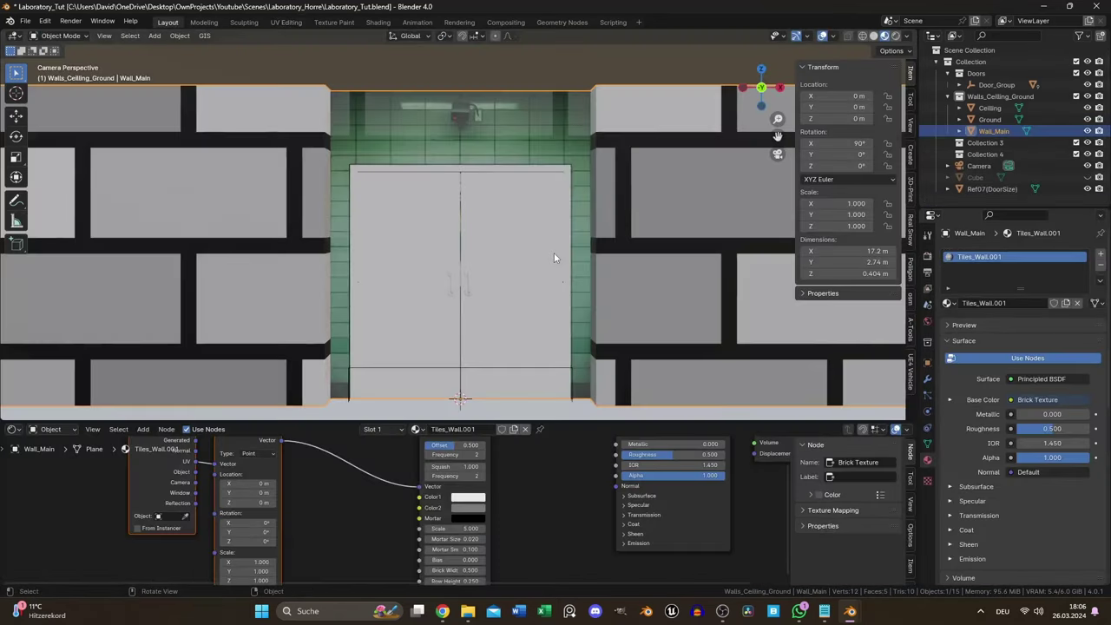
{"action": "key", "text": "Home"}
Raise the brick row offset and move the Ref02 reference image above the door
{"action": "left_click_drag", "start_coordinate": [460, 462], "coordinate": [499, 462]}
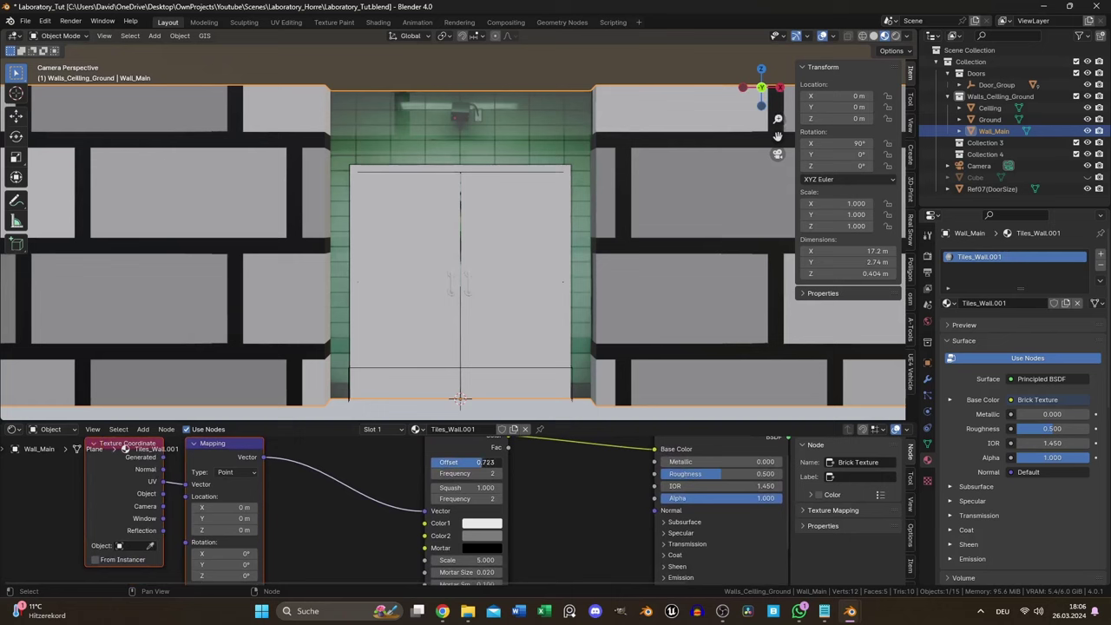
{"action": "left_click", "coordinate": [570, 357]}
{"action": "key", "text": "g"}
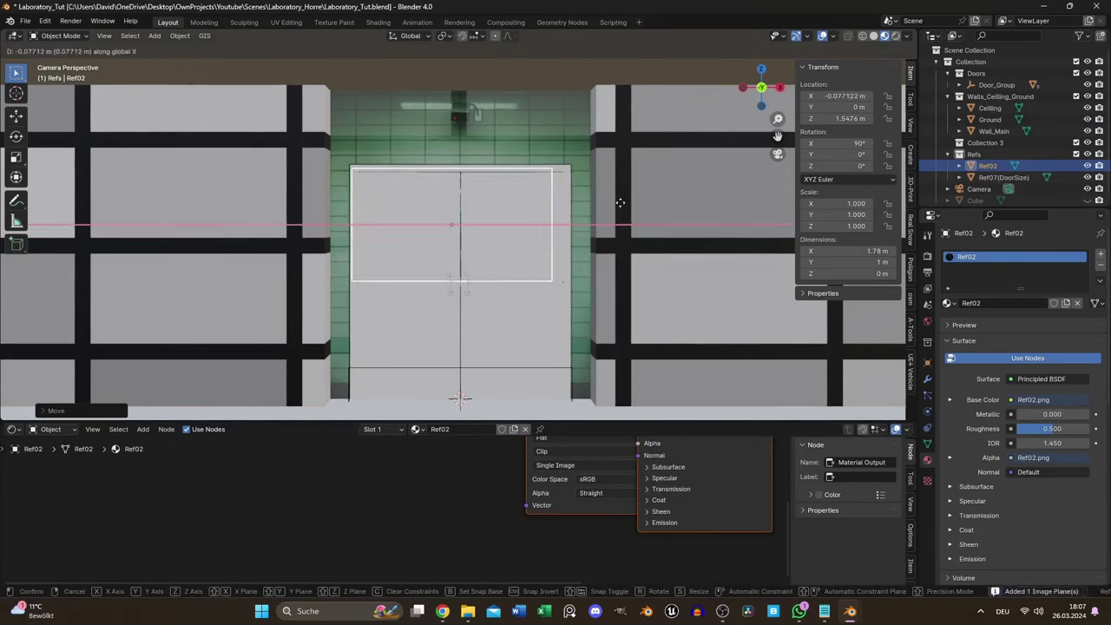
{"action": "left_click", "coordinate": [602, 132]}
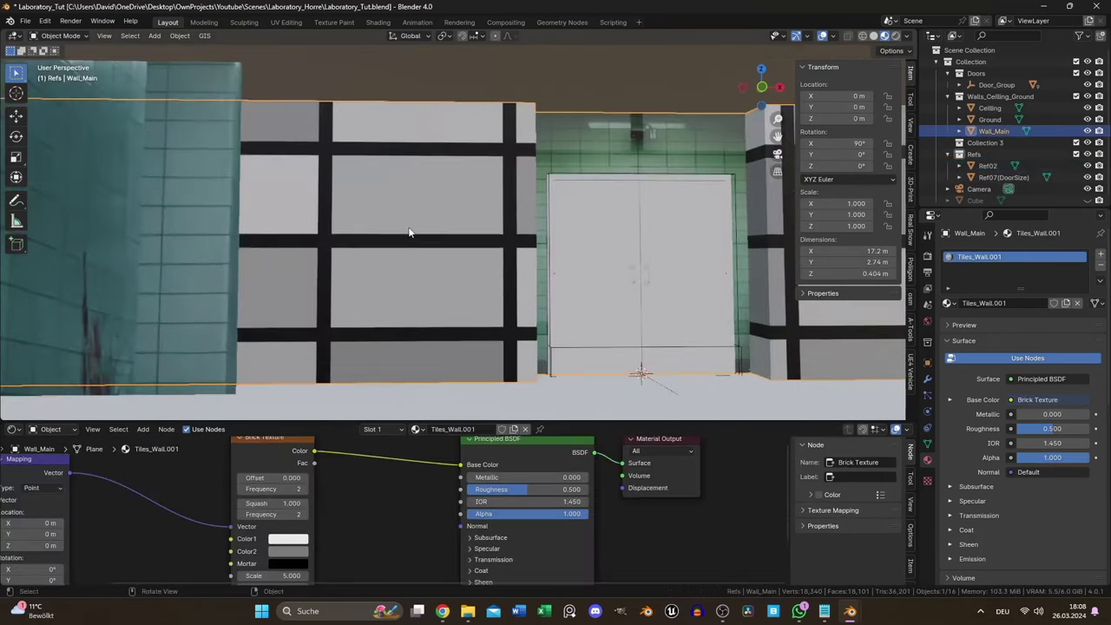
Copy the cream first brick colour into Color2 and darken it to value 0.65
{"action": "left_click", "coordinate": [330, 527]}
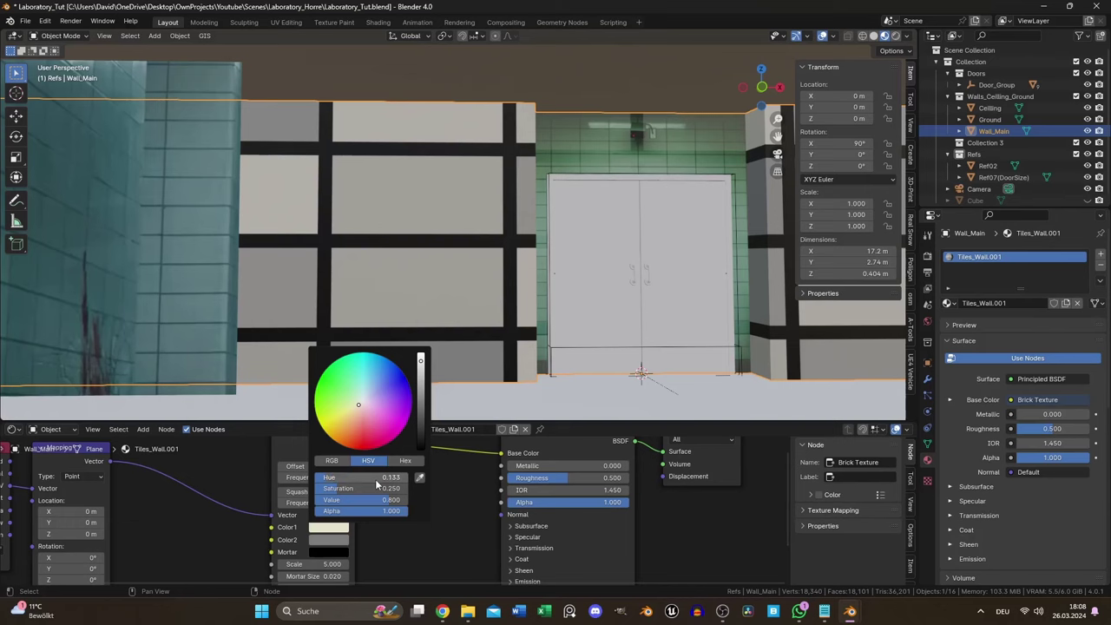
{"action": "middle_click_drag", "start_coordinate": [393, 535], "coordinate": [433, 484]}
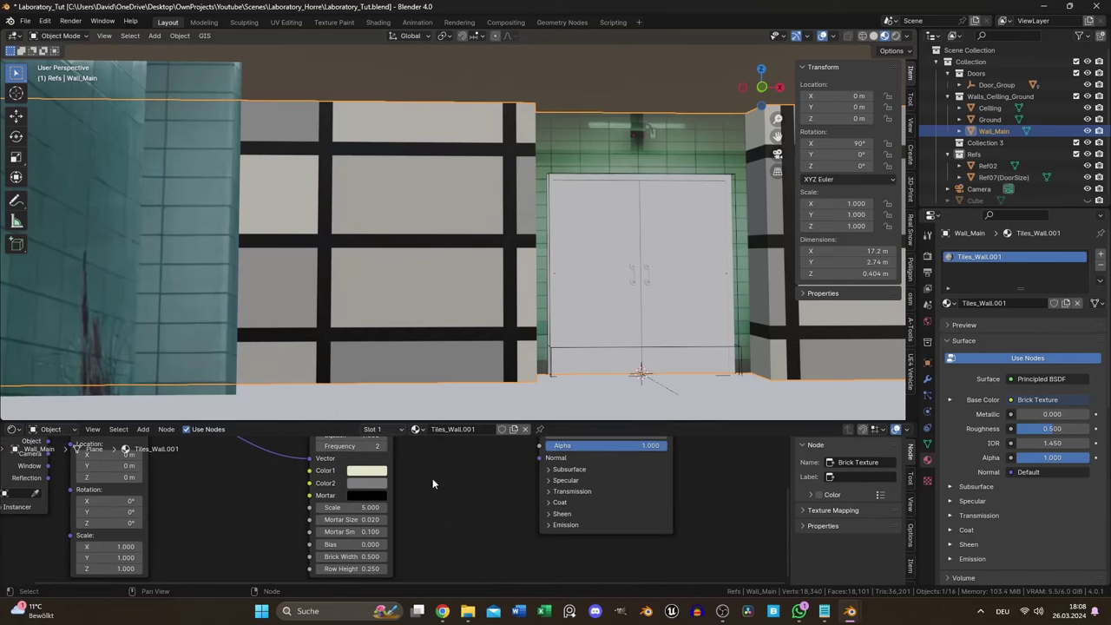
{"action": "left_click", "coordinate": [365, 480]}
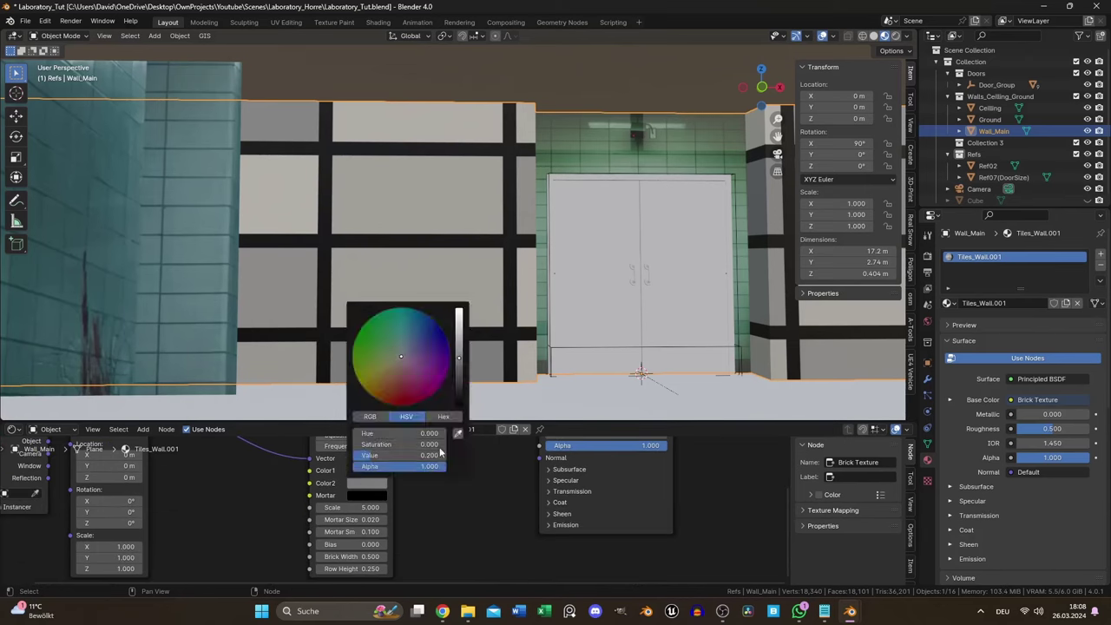
{"action": "left_click", "coordinate": [443, 452]}
{"action": "left_click", "coordinate": [379, 468]}
{"action": "left_click", "coordinate": [372, 484]}
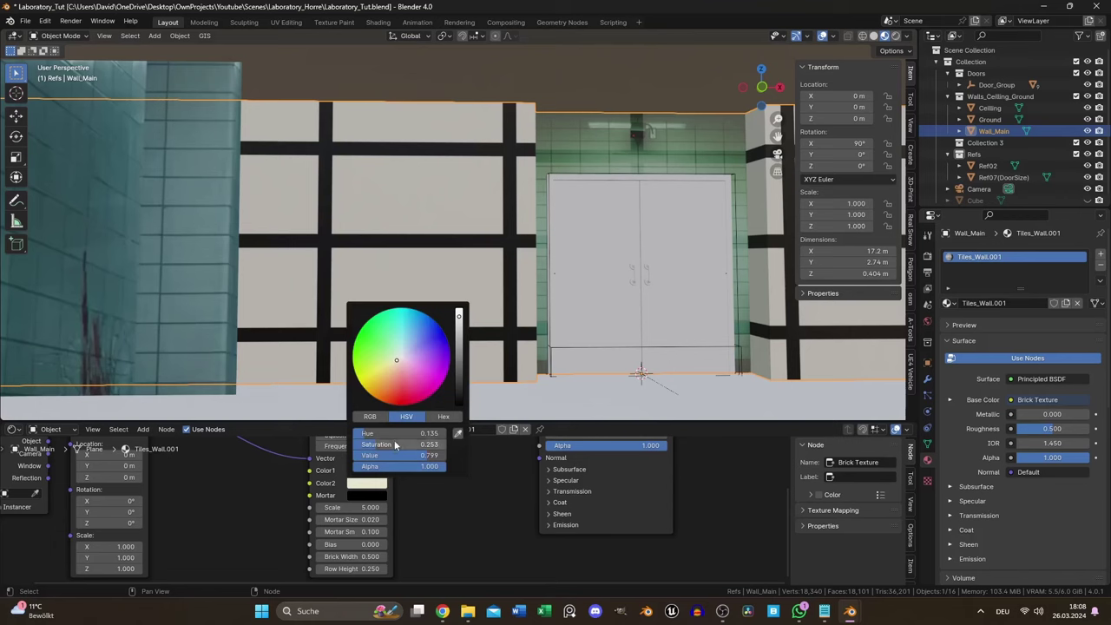
{"action": "left_click_drag", "start_coordinate": [463, 323], "coordinate": [459, 321]}
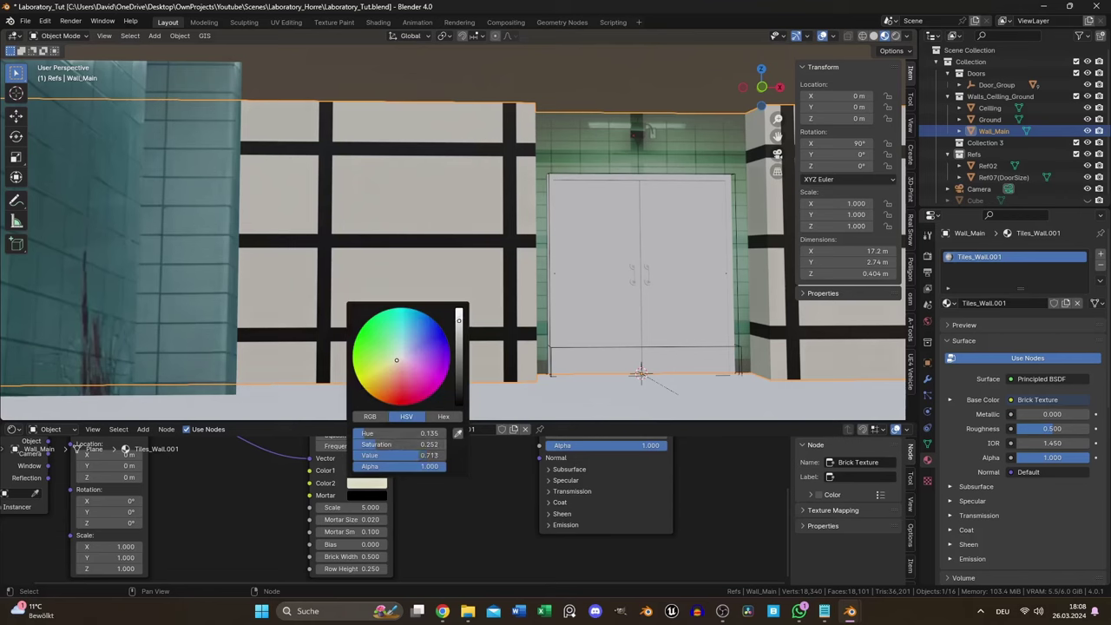
{"action": "left_click_drag", "start_coordinate": [428, 455], "coordinate": [429, 455]}
{"action": "type", "text": ".65"}
{"action": "key", "text": "Return"}
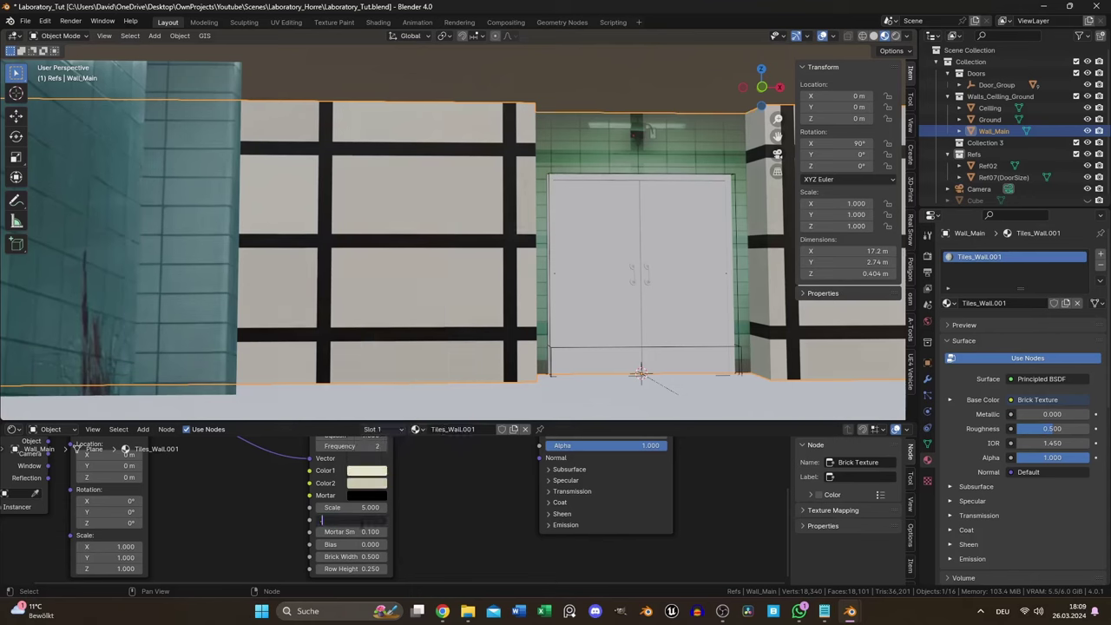
Set the brick mortar size to 0.001 and the brick scale to 29.500
{"action": "type", "text": ".001"}
{"action": "key", "text": "Return"}
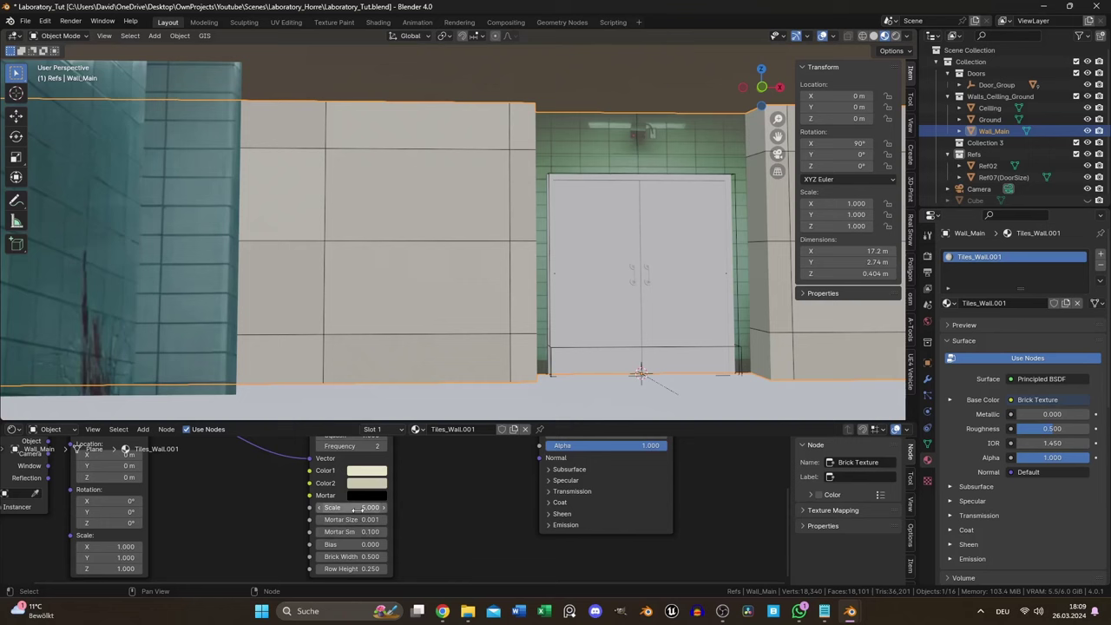
{"action": "type", "text": ".5"}
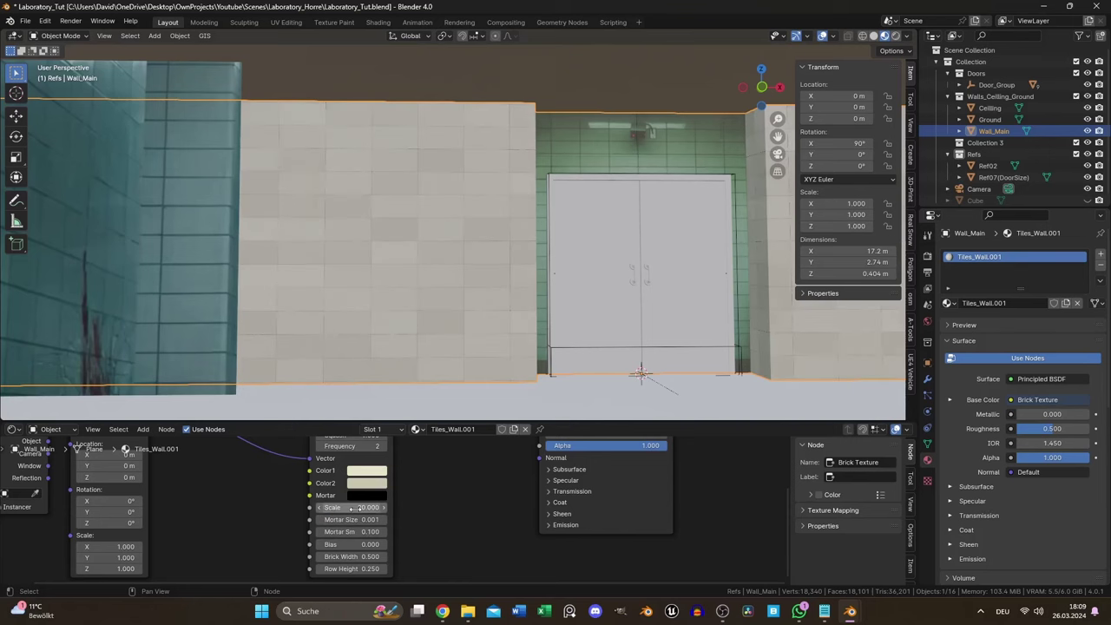
{"action": "key", "text": "Return"}
Stretch the tile mapping to Y scale 1.140 and shift it sideways to align tiles
{"action": "key", "text": "KP_0"}
{"action": "middle_click_drag", "start_coordinate": [103, 508], "coordinate": [267, 508]}
{"action": "left_click_drag", "start_coordinate": [266, 508], "coordinate": [274, 508]}
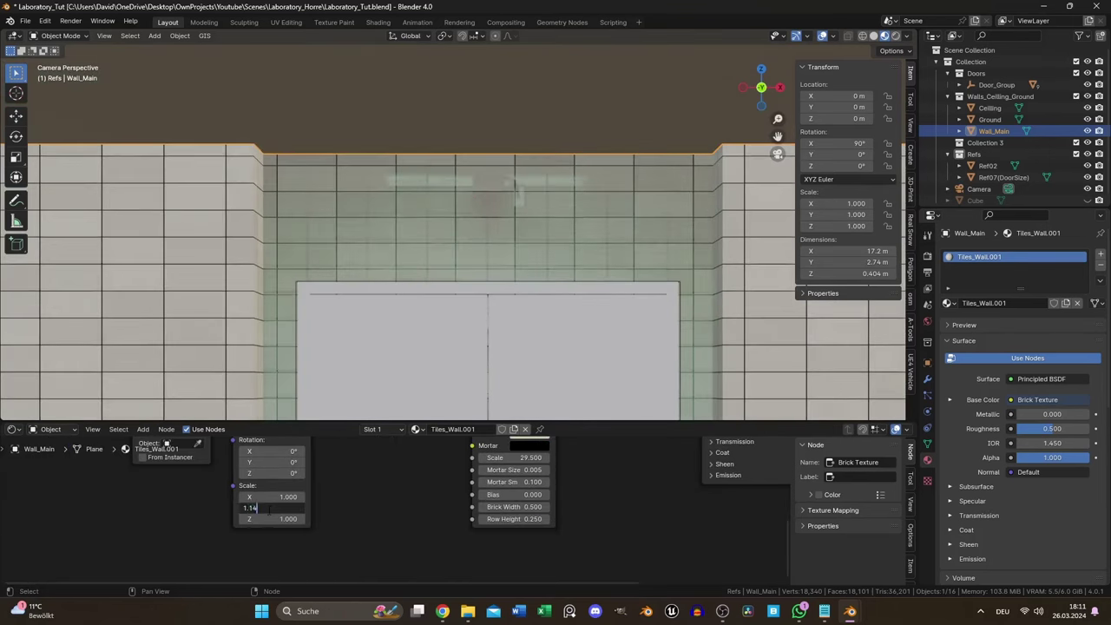
{"action": "middle_click_drag", "start_coordinate": [274, 508], "coordinate": [282, 572]}
{"action": "left_click_drag", "start_coordinate": [276, 470], "coordinate": [283, 470]}
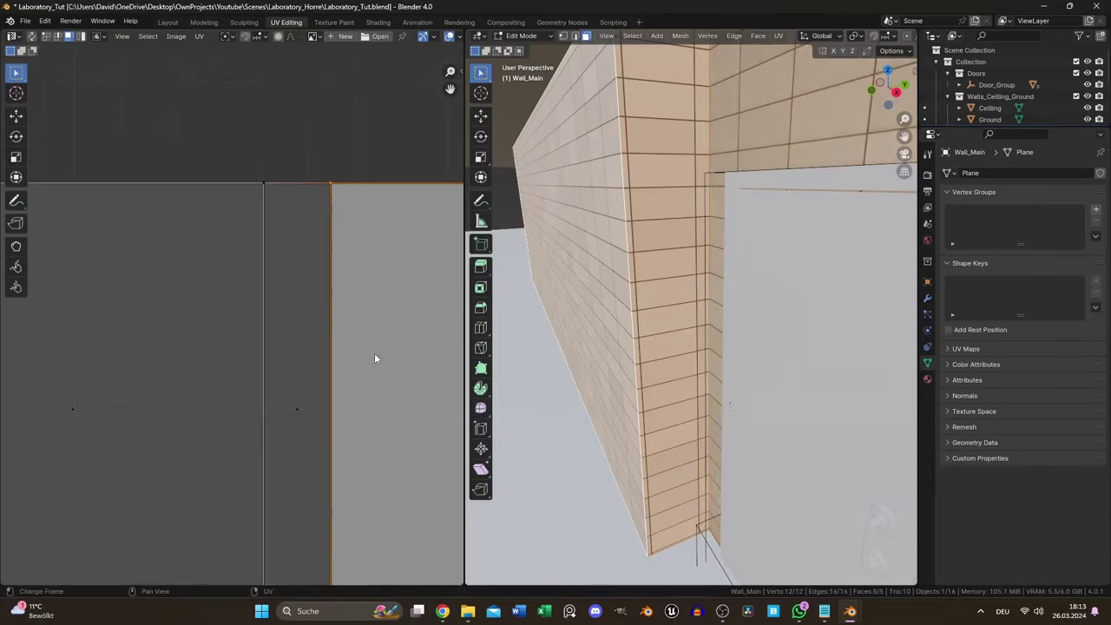
{"action": "key", "text": "g"}
{"action": "key", "text": "x"}
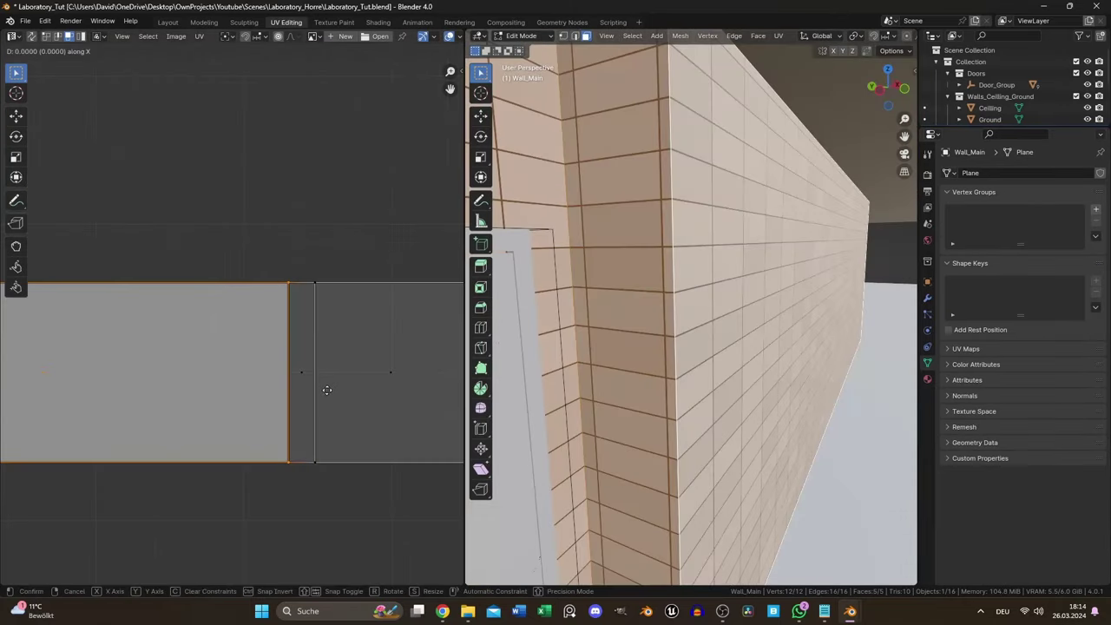
Fix the UV edge at an exact horizontal offset
{"action": "left_click", "coordinate": [311, 392]}
{"action": "left_click", "coordinate": [162, 510]}
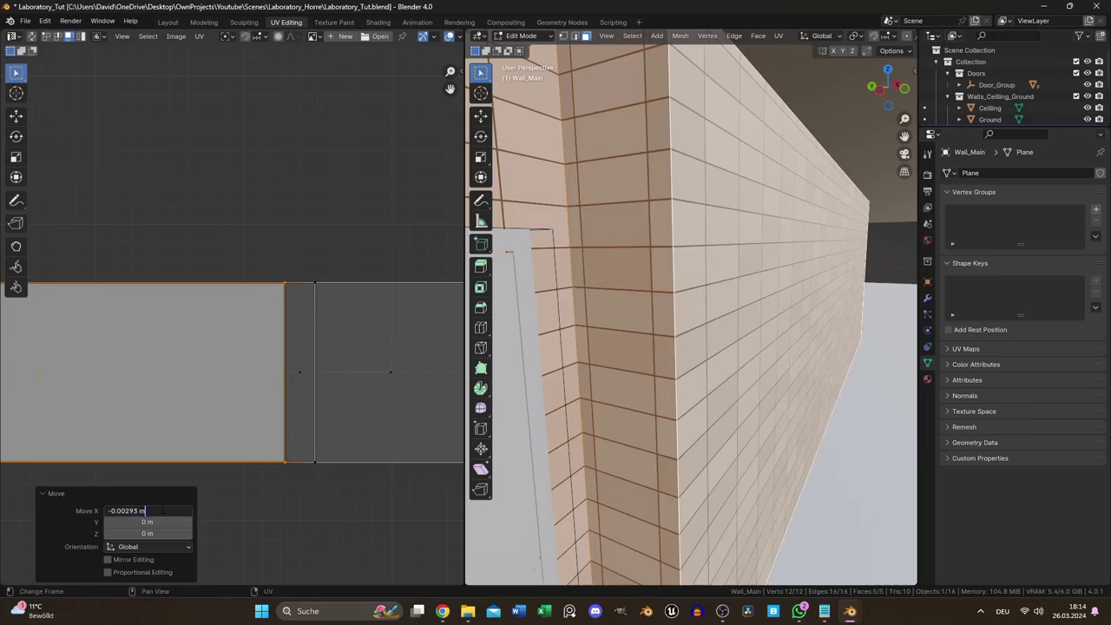
{"action": "key", "text": "Return"}
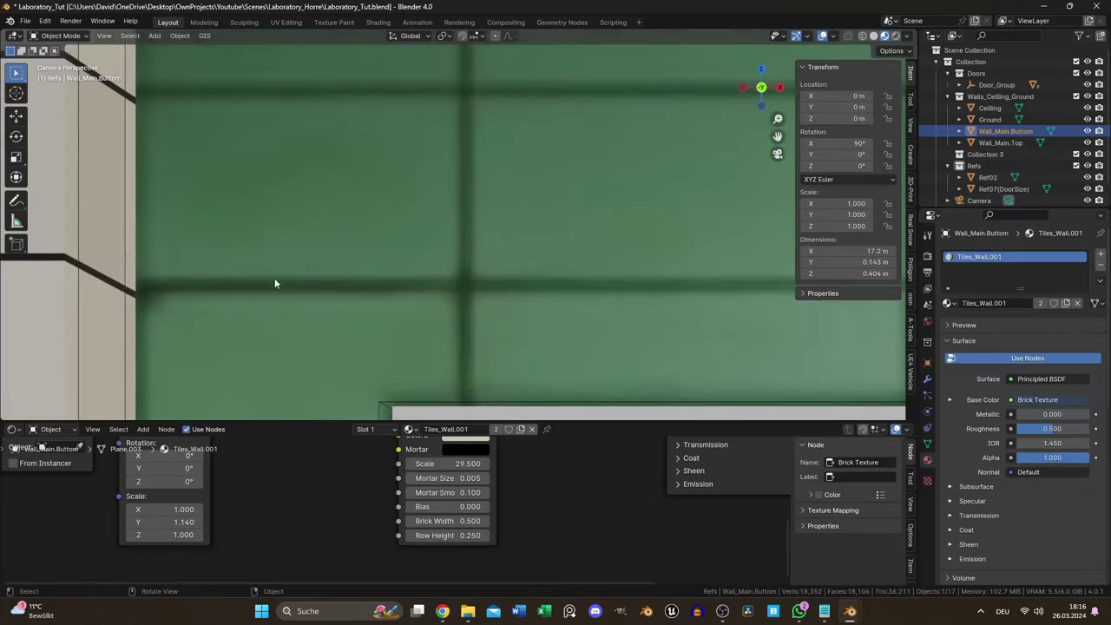
Set Mortar Smooth to 1.000 and thicken the mortar to size 0.04
{"action": "middle_click_drag", "start_coordinate": [274, 283], "coordinate": [568, 233], "text": "shift"}
{"action": "scroll", "coordinate": [404, 248], "scroll_direction": "up", "scroll_amount": 5}
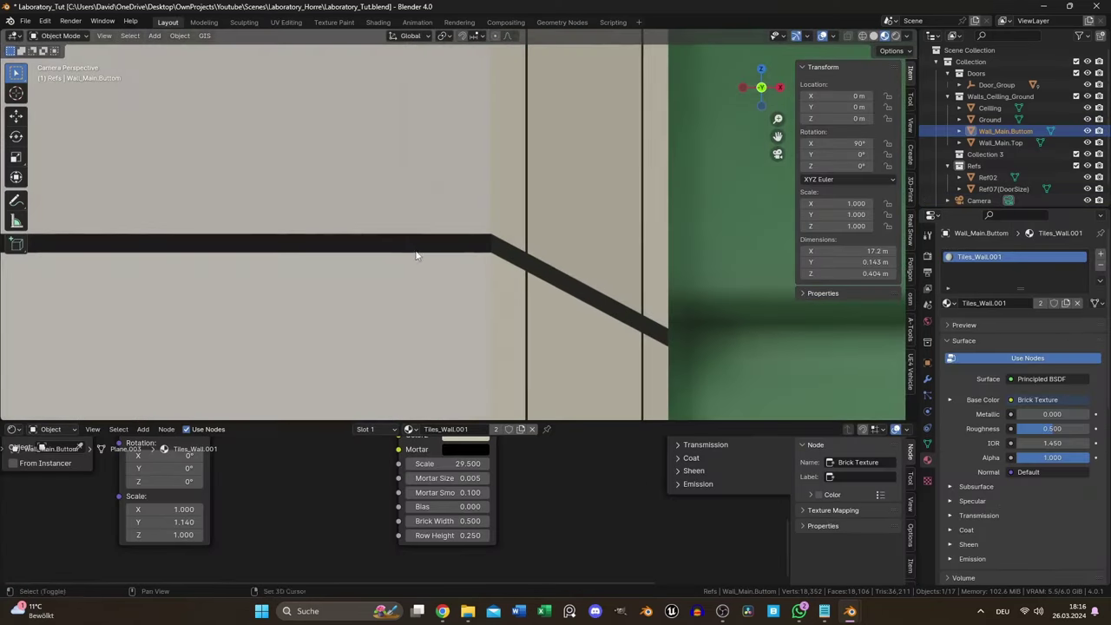
{"action": "left_click_drag", "start_coordinate": [452, 493], "coordinate": [521, 493]}
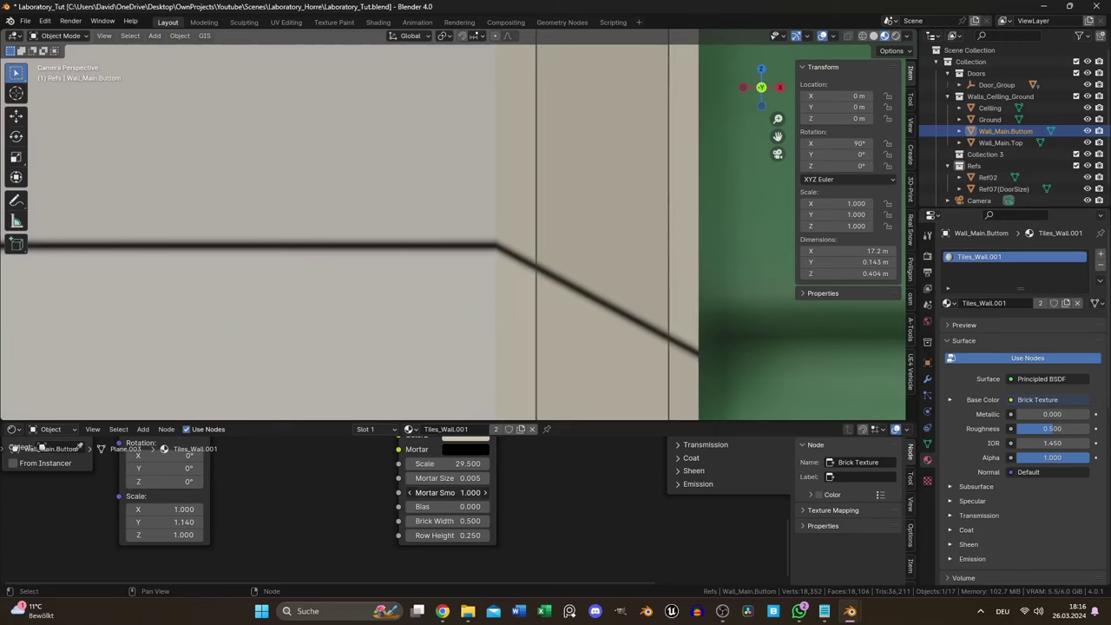
{"action": "left_click_drag", "start_coordinate": [447, 479], "coordinate": [517, 478]}
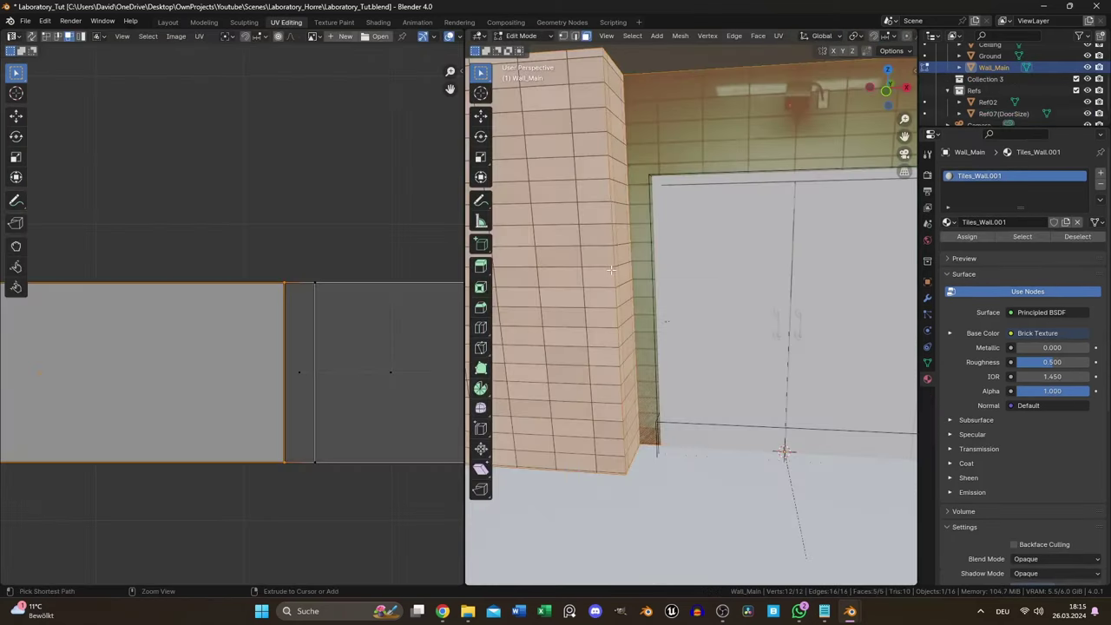
Loop-cut the wall near the floor and separate the bottom strip into its own object
{"action": "key", "text": "ctrl+r"}
{"action": "left_click", "coordinate": [613, 280]}
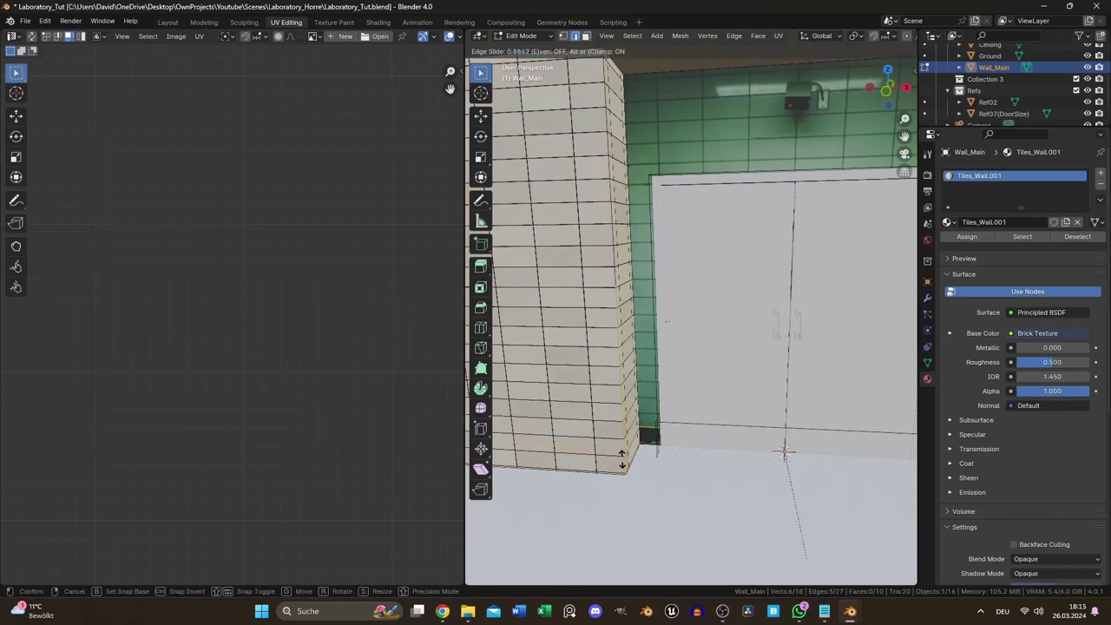
{"action": "left_click", "coordinate": [784, 451]}
{"action": "key", "text": "ctrl+p"}
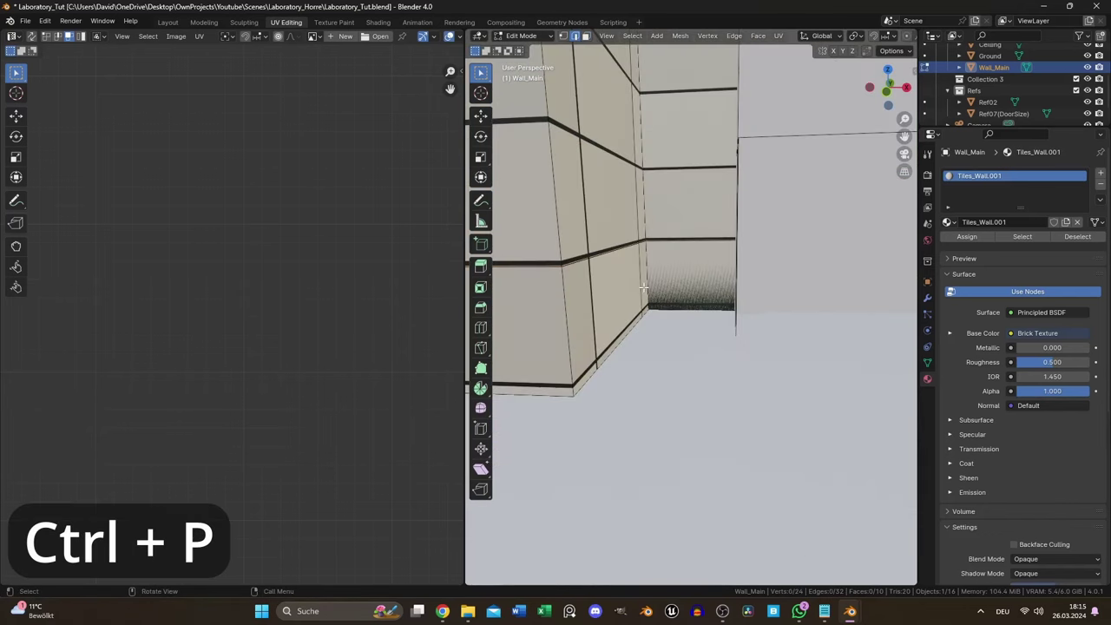
{"action": "key", "text": "ctrl+l"}
{"action": "key", "text": "p"}
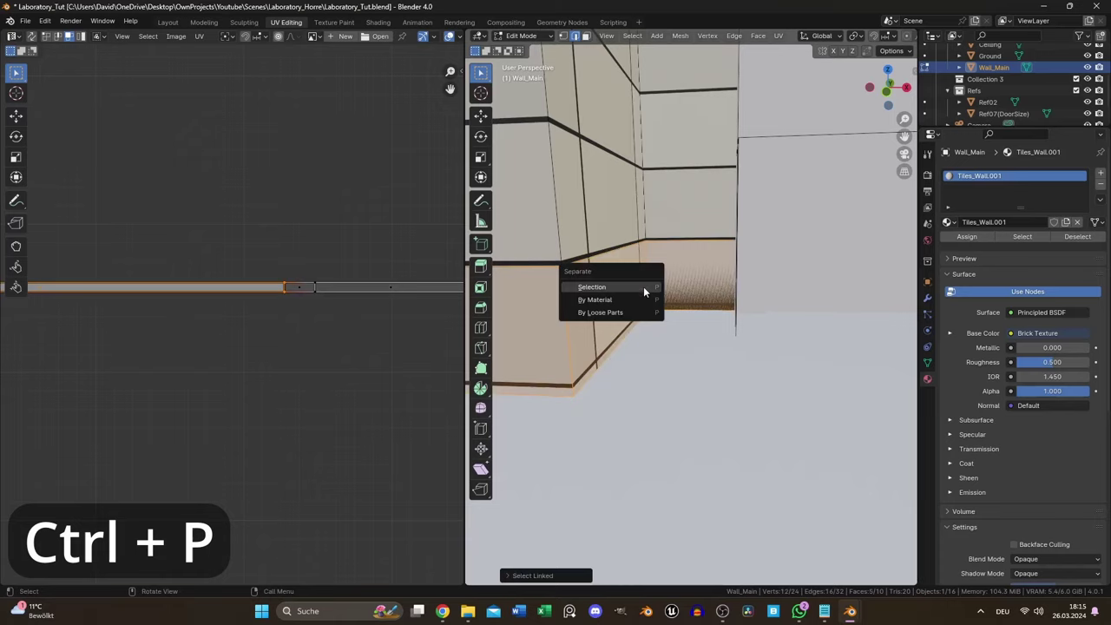
{"action": "left_click", "coordinate": [643, 287]}
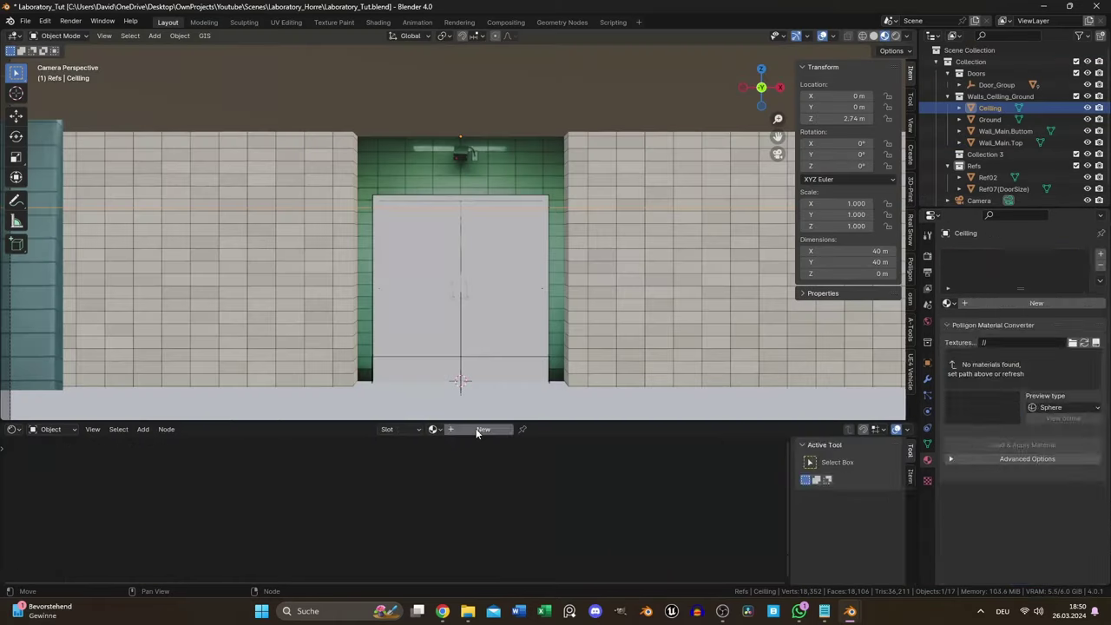
Create a new material for the ceiling and rename it
{"action": "left_click", "coordinate": [480, 429]}
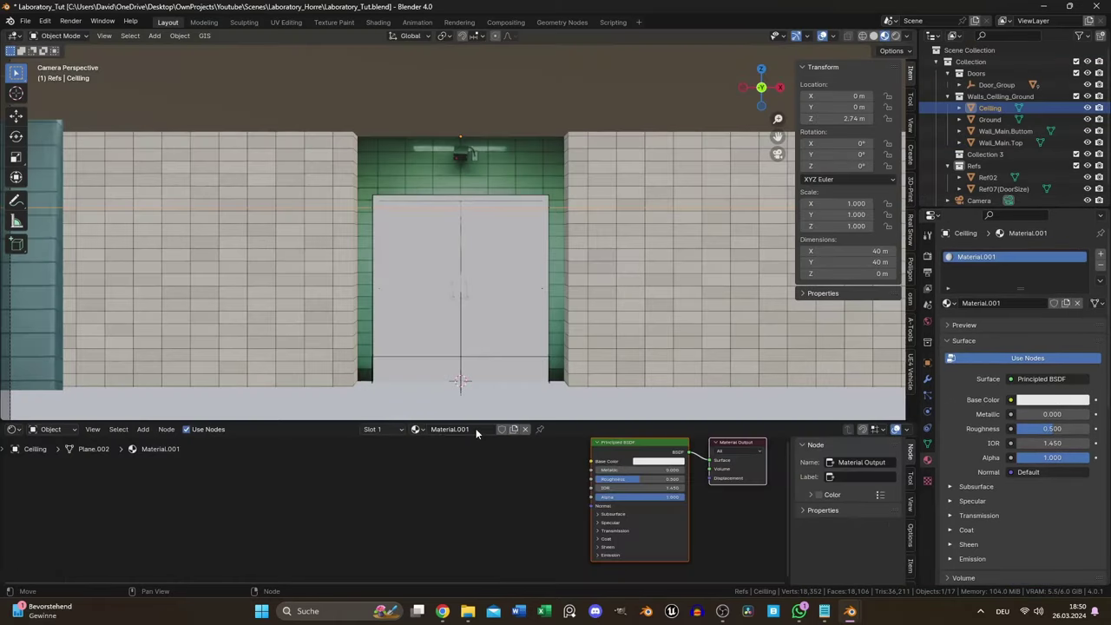
{"action": "double_click", "coordinate": [476, 429]}
{"action": "key", "text": "Return"}
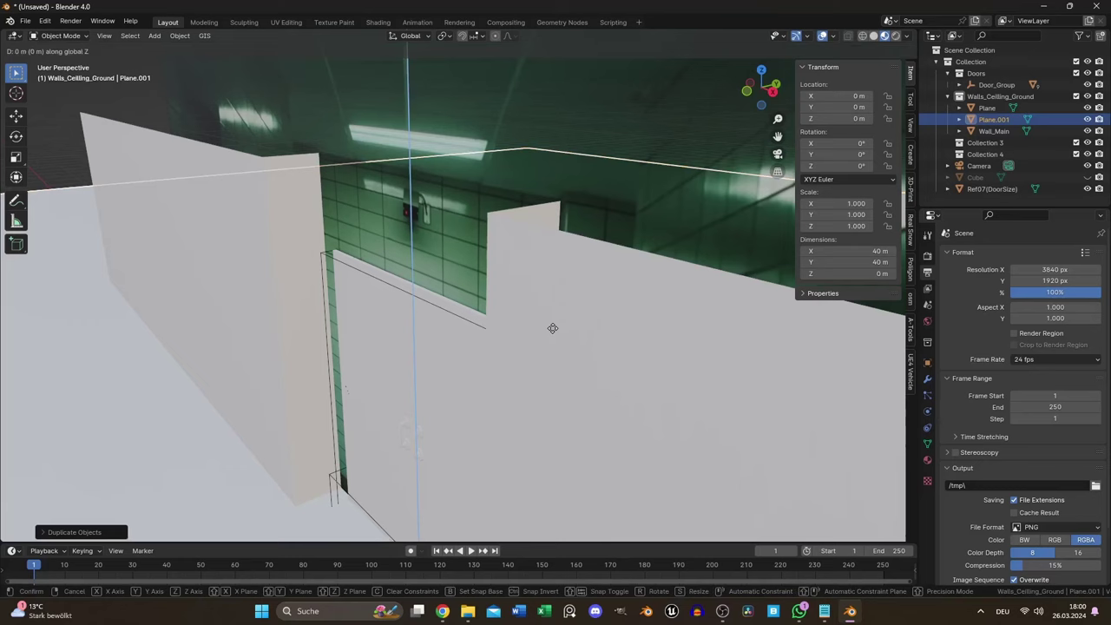
{"action": "type", "text": "4"}
{"action": "key", "text": "Return"}
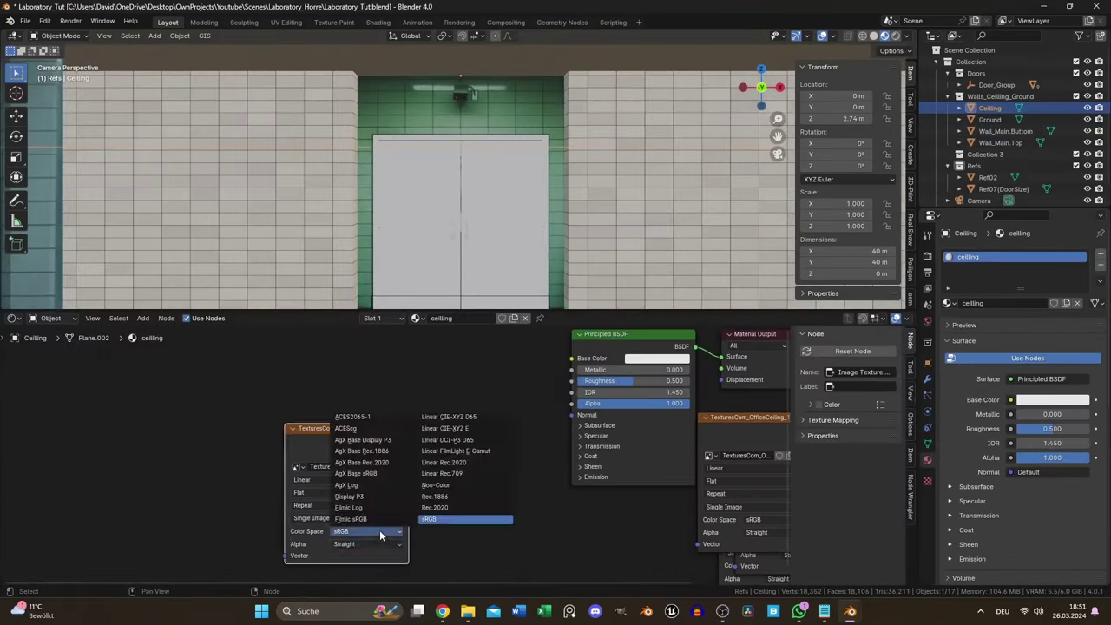
Load the OfficeCeiling image textures, arrange their nodes and wire albedo Color to Base Color
{"action": "left_click", "coordinate": [380, 529]}
{"action": "left_click_drag", "start_coordinate": [348, 426], "coordinate": [295, 447]}
{"action": "left_click", "coordinate": [296, 447]}
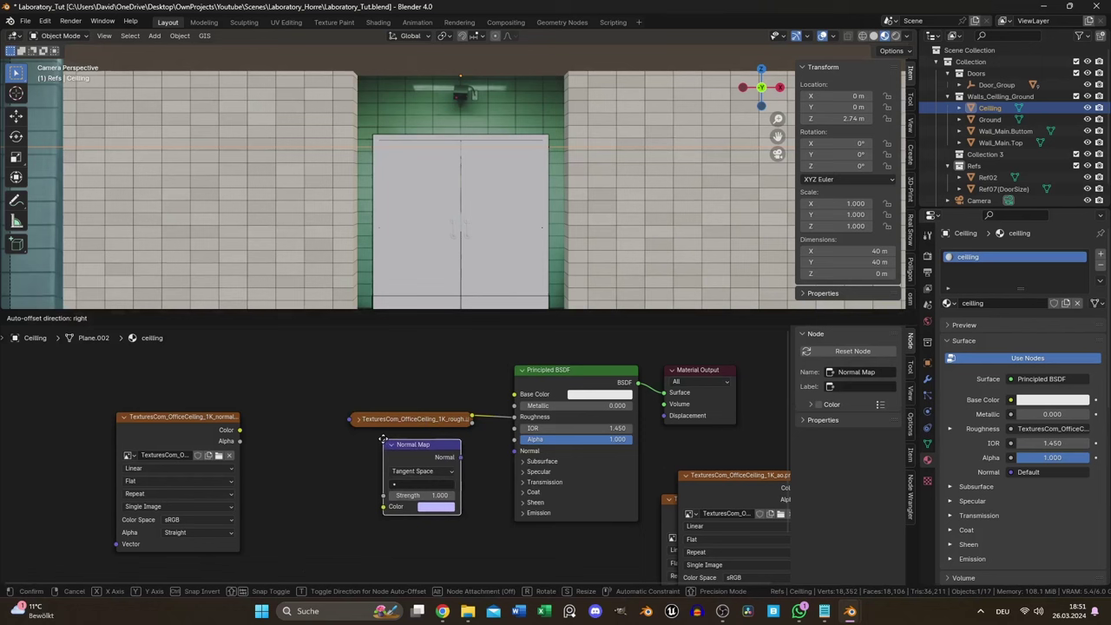
{"action": "left_click_drag", "start_coordinate": [235, 426], "coordinate": [395, 506]}
{"action": "key", "text": "h"}
{"action": "left_click_drag", "start_coordinate": [729, 475], "coordinate": [121, 356]}
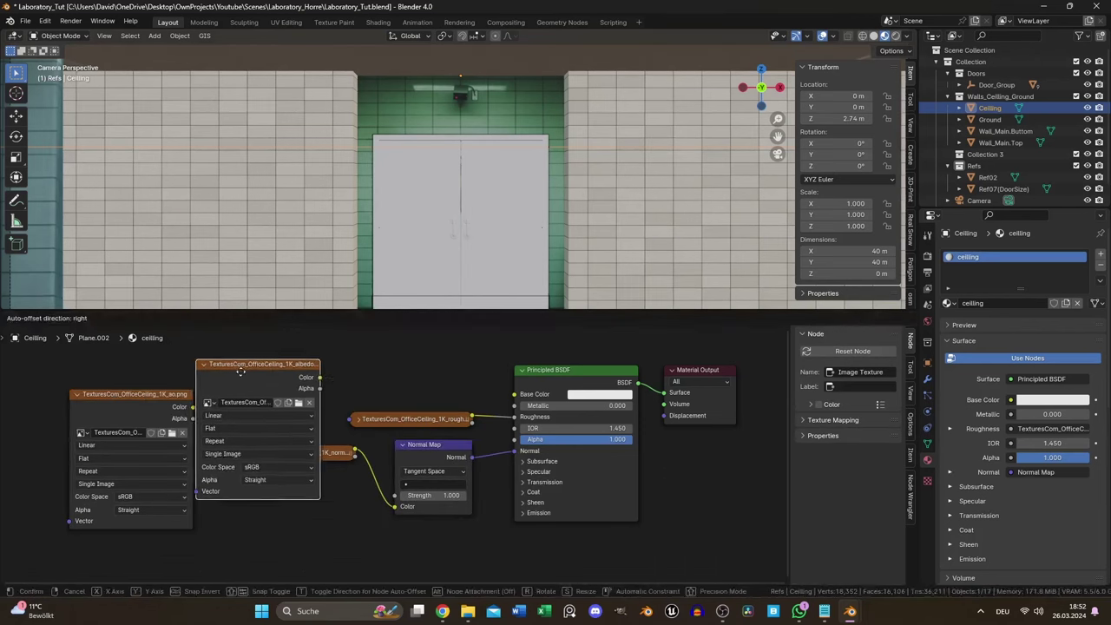
{"action": "left_click_drag", "start_coordinate": [197, 367], "coordinate": [514, 395]}
Insert a Mix node on the albedo link and feed the AO texture into input B
{"action": "scroll", "coordinate": [474, 193], "scroll_direction": "up", "scroll_amount": 2}
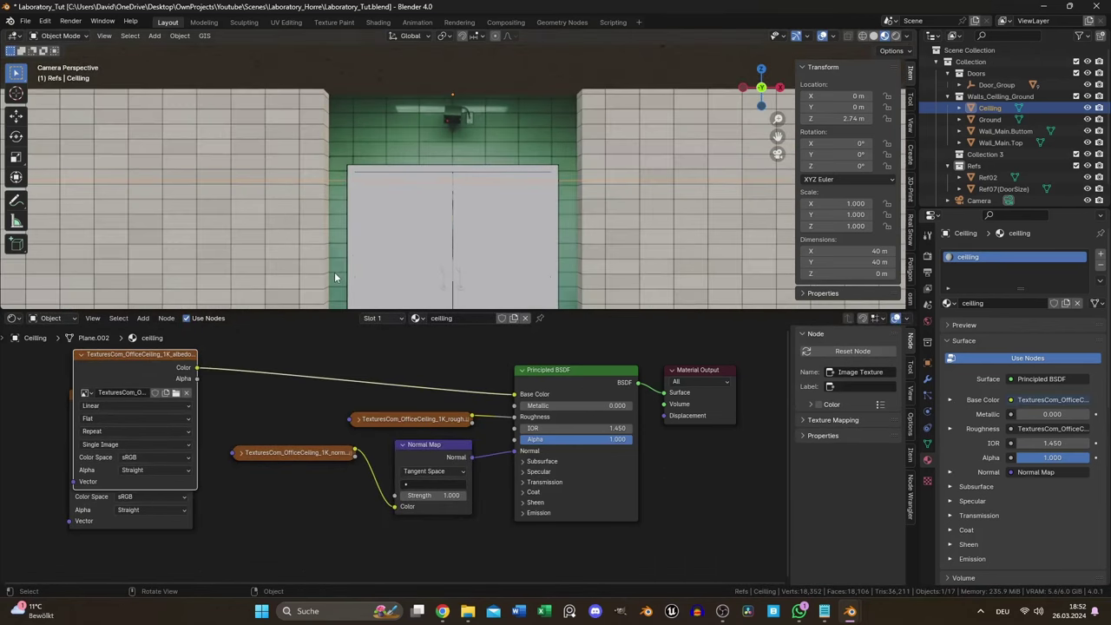
{"action": "key", "text": "shift+a"}
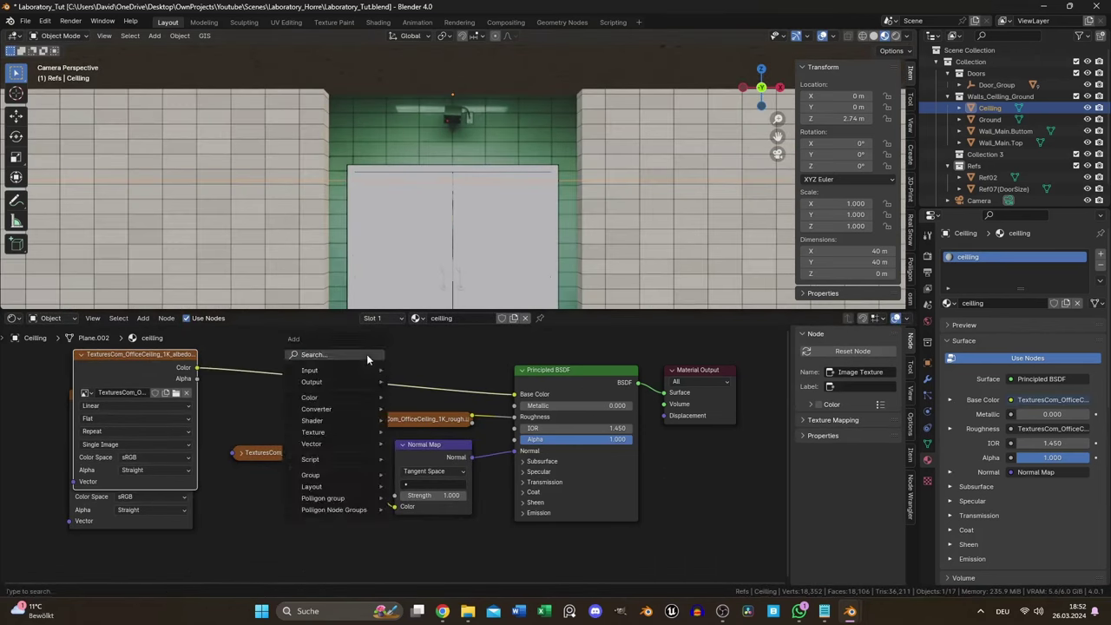
{"action": "left_click", "coordinate": [366, 354]}
{"action": "middle_click_drag", "start_coordinate": [521, 364], "coordinate": [521, 444]}
{"action": "left_click", "coordinate": [415, 382]}
{"action": "left_click_drag", "start_coordinate": [121, 433], "coordinate": [190, 374]}
{"action": "left_click_drag", "start_coordinate": [150, 502], "coordinate": [386, 474]}
Collapse and tidy the albedo, AO, roughness and normal texture nodes
{"action": "left_click", "coordinate": [222, 389]}
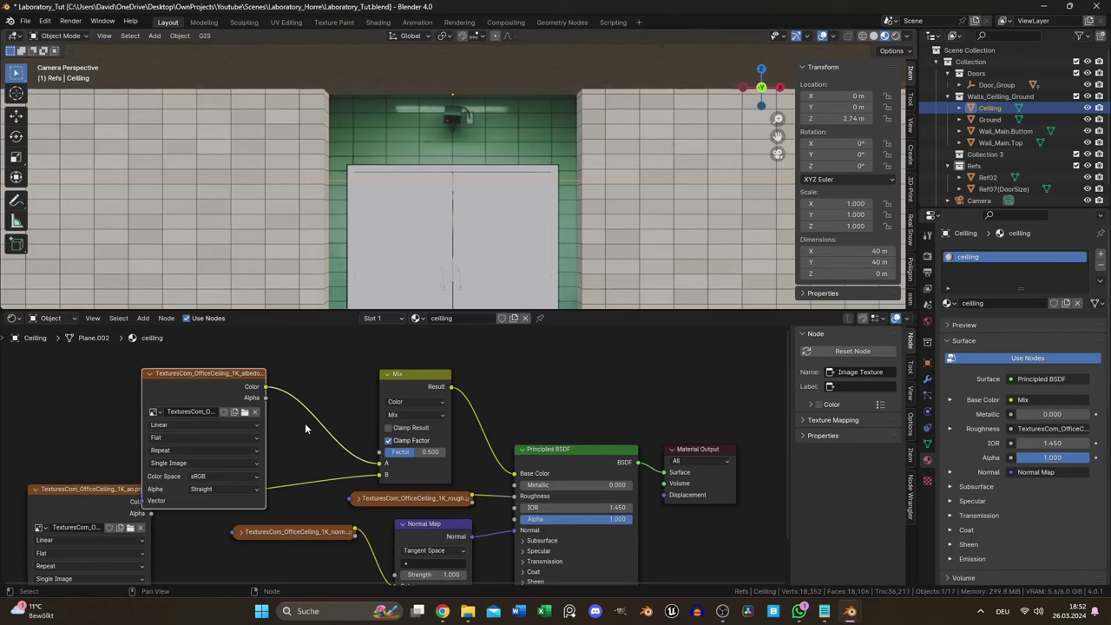
{"action": "middle_click_drag", "start_coordinate": [447, 457], "coordinate": [404, 435]}
{"action": "key", "text": "h"}
{"action": "left_click", "coordinate": [174, 447]}
{"action": "key", "text": "h"}
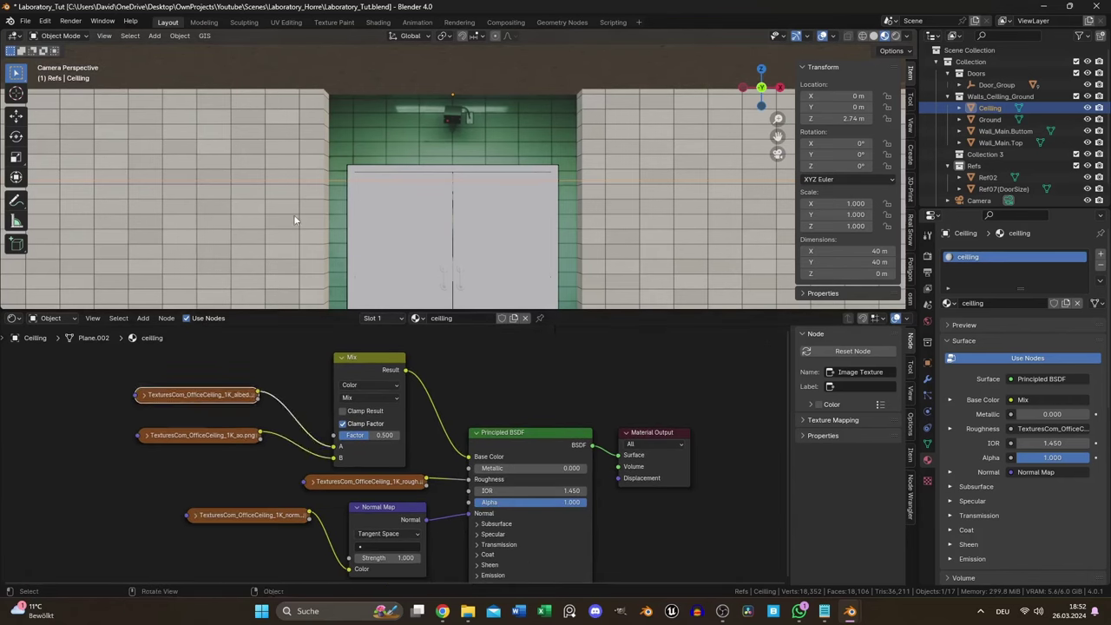
{"action": "middle_click_drag", "start_coordinate": [357, 480], "coordinate": [495, 424]}
{"action": "left_click_drag", "start_coordinate": [496, 423], "coordinate": [329, 424]}
{"action": "left_click_drag", "start_coordinate": [386, 458], "coordinate": [337, 462]}
Add Mapping with Ctrl+T for all textures, Scale 13 and Location X 0.1
{"action": "key", "text": "ctrl+t"}
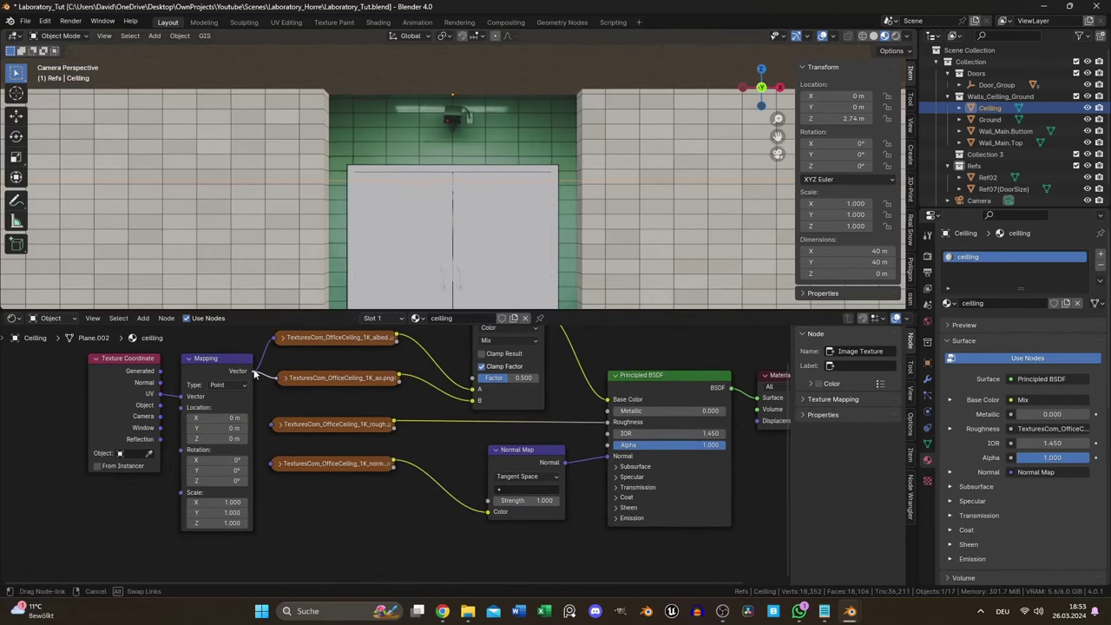
{"action": "left_click_drag", "start_coordinate": [253, 371], "coordinate": [271, 466]}
{"action": "mouse_move", "coordinate": [230, 523]}
{"action": "left_mouse_down"}
{"action": "mouse_move", "coordinate": [230, 501]}
{"action": "mouse_move", "coordinate": [228, 523]}
{"action": "left_mouse_up"}
{"action": "type", "text": "12"}
{"action": "key", "text": "Return"}
{"action": "left_click_drag", "start_coordinate": [217, 418], "coordinate": [221, 417]}
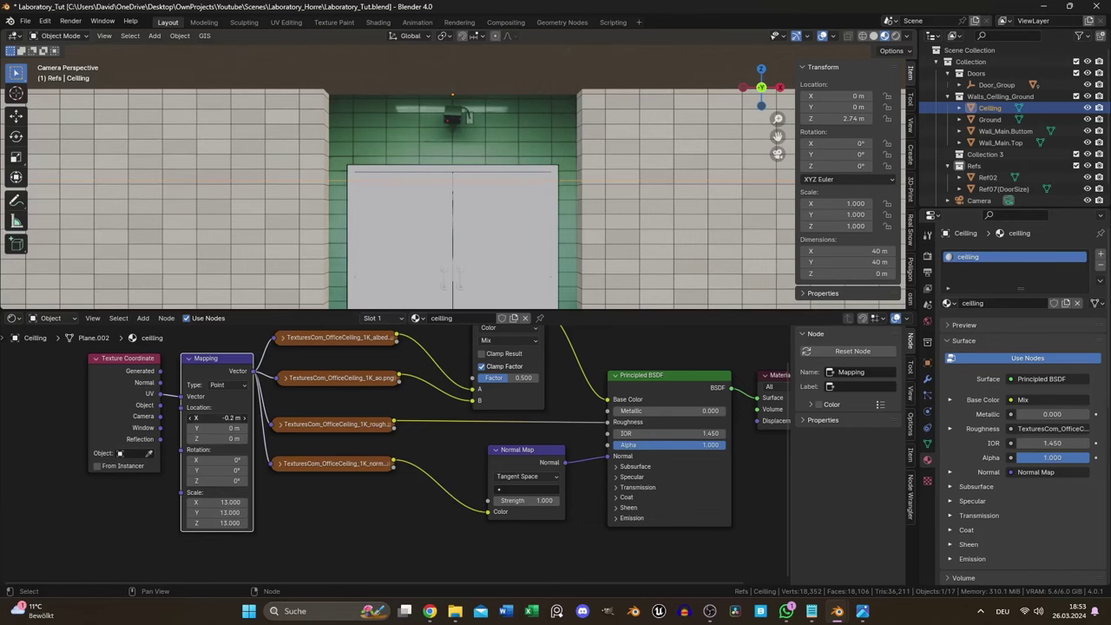
{"action": "type", "text": "0.1"}
{"action": "key", "text": "Return"}
{"action": "middle_click_drag", "start_coordinate": [408, 191], "coordinate": [416, 265]}
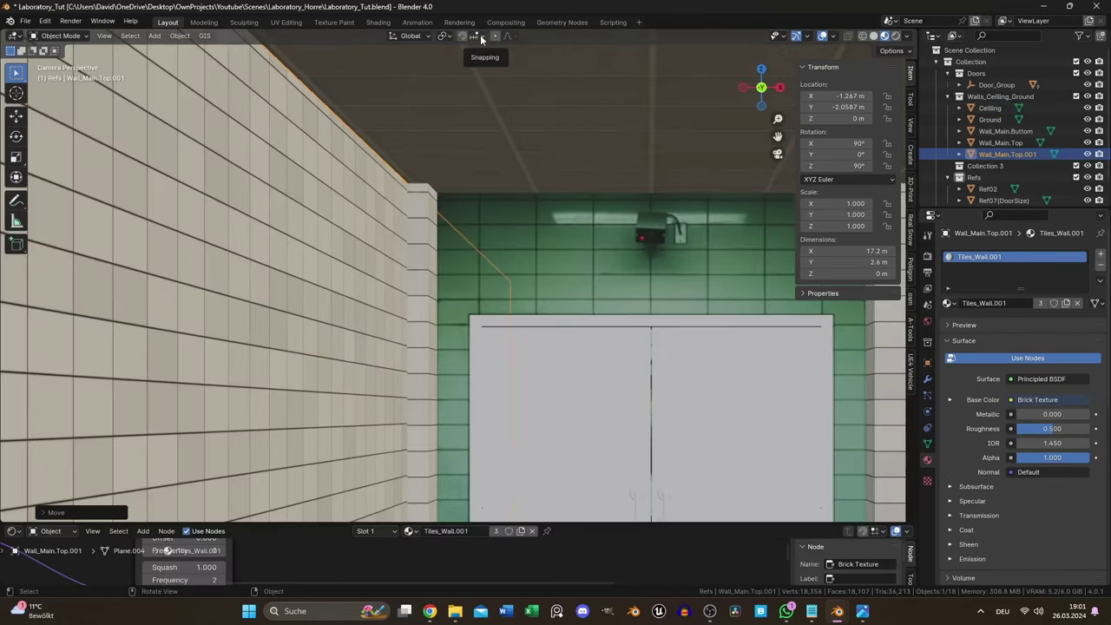
Switch snapping from Increment to Face and move the duplicated wall piece along X
{"action": "left_click", "coordinate": [483, 38]}
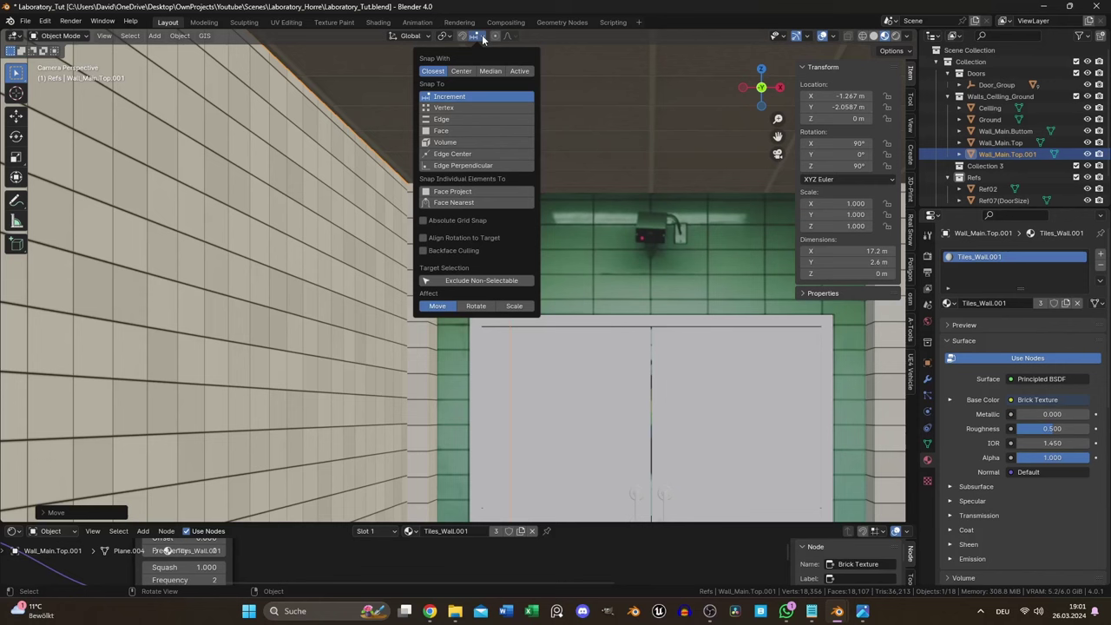
{"action": "left_click", "coordinate": [444, 141]}
{"action": "left_click", "coordinate": [442, 130]}
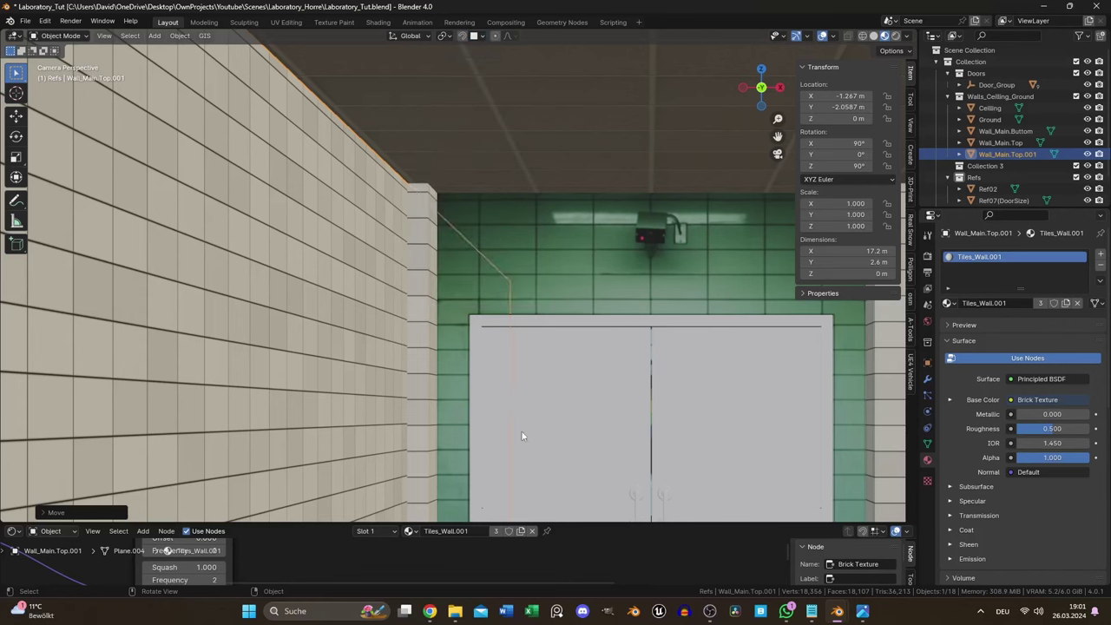
{"action": "key", "text": "g"}
{"action": "key", "text": "x"}
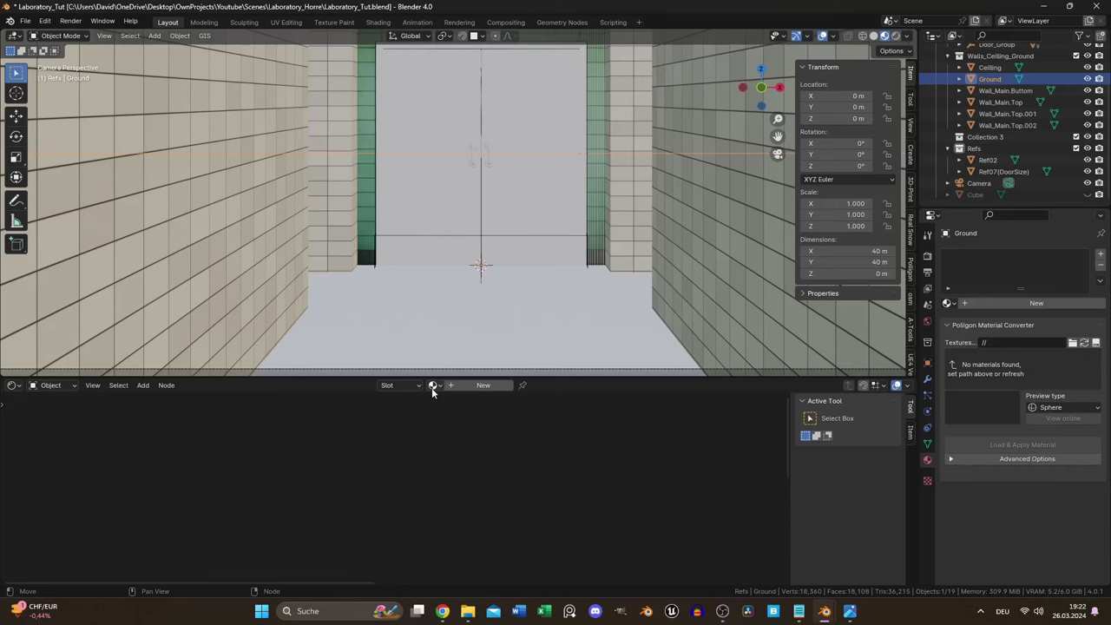
Assign the Tiles_Ground material to the floor, set tile row height 0.4, and shift the pattern offset
{"action": "left_click", "coordinate": [433, 385]}
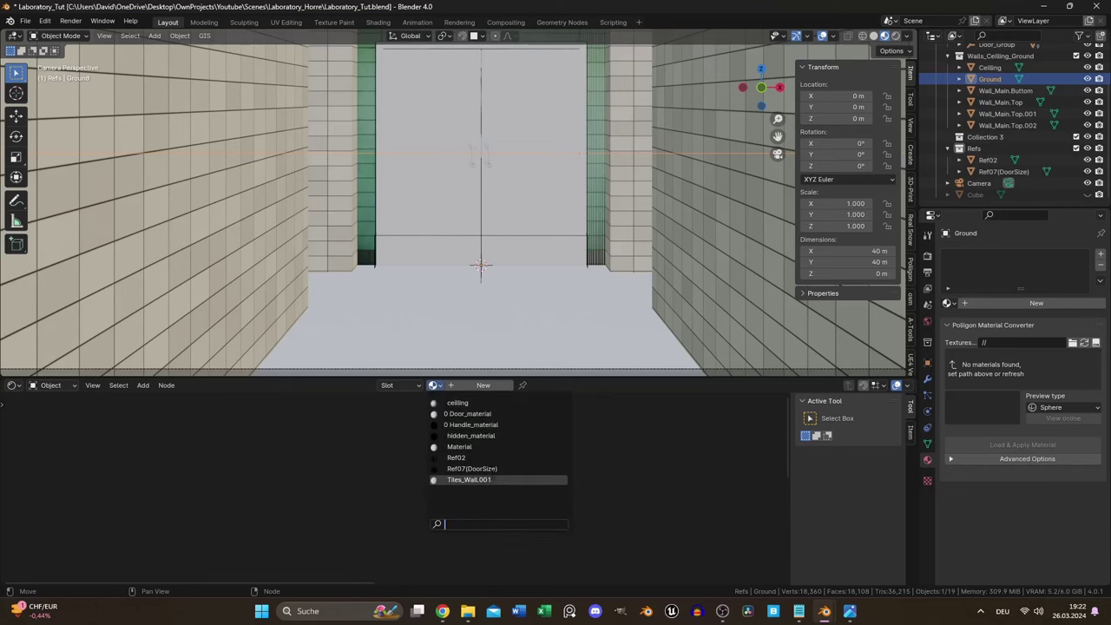
{"action": "left_click", "coordinate": [486, 480]}
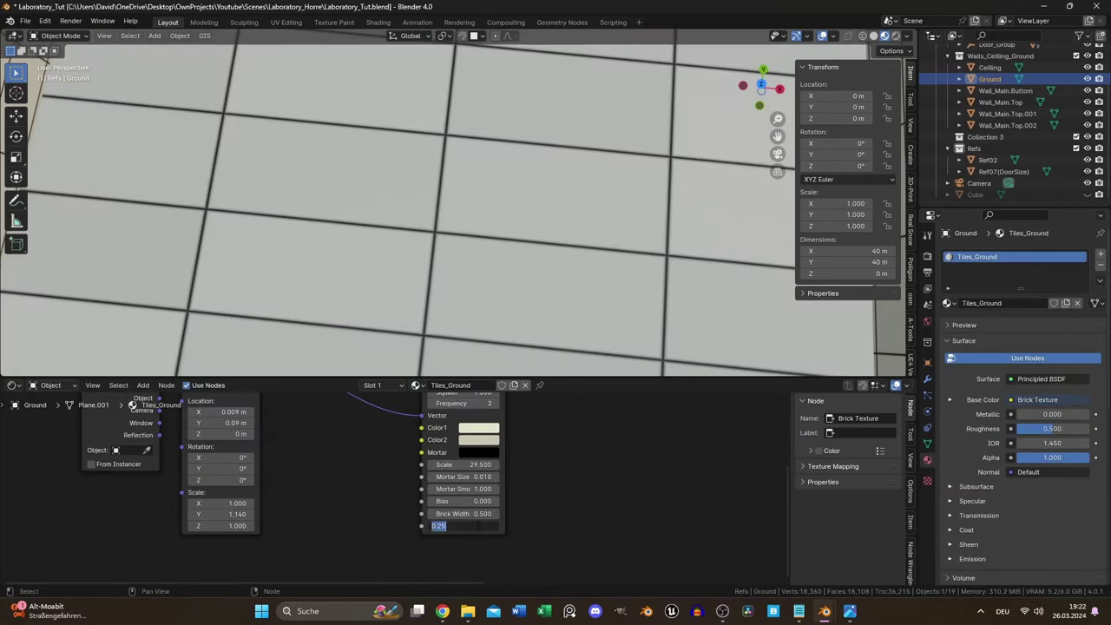
{"action": "type", "text": "0.4"}
{"action": "key", "text": "Return"}
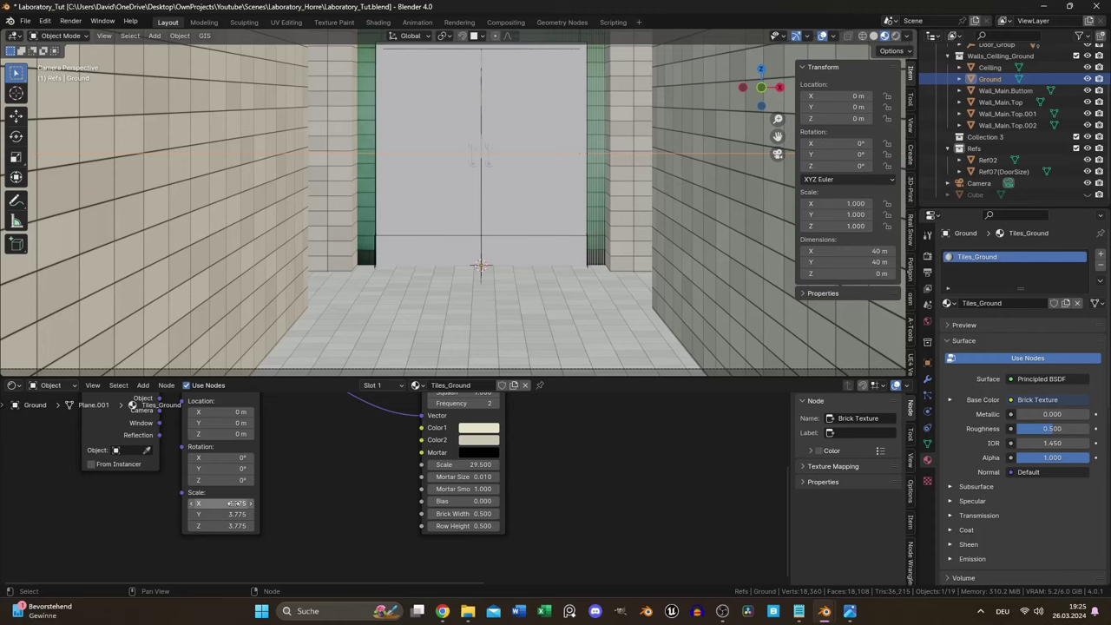
{"action": "mouse_move", "coordinate": [850, 618]}
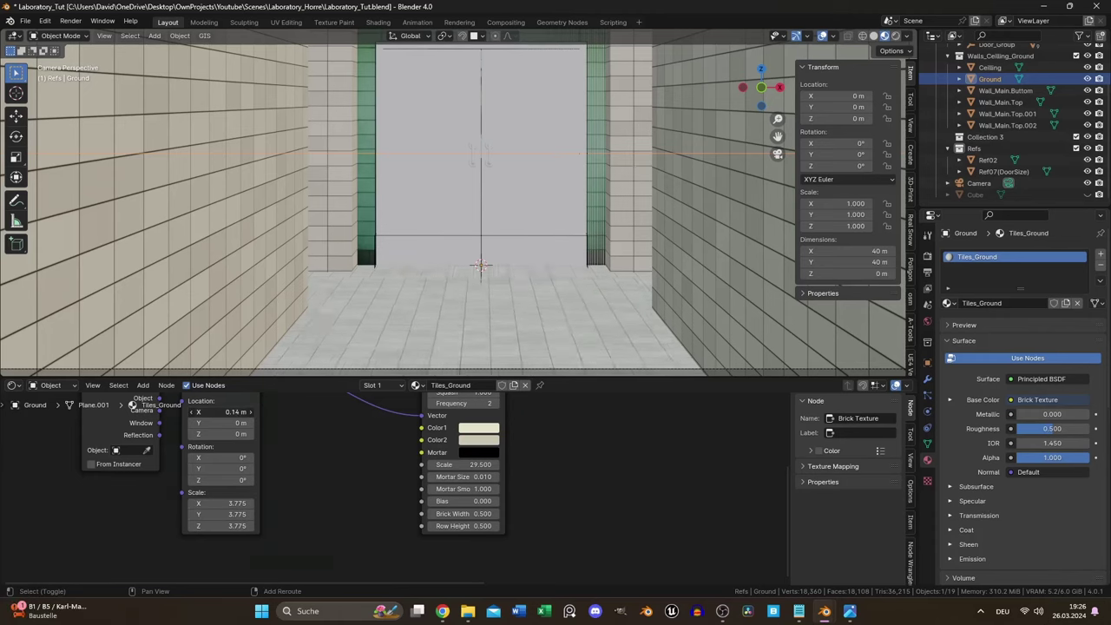
{"action": "middle_click_drag", "start_coordinate": [487, 260], "coordinate": [511, 247]}
Add a cube and set it as the ceiling's Boolean cutter object
{"action": "left_click", "coordinate": [156, 36]}
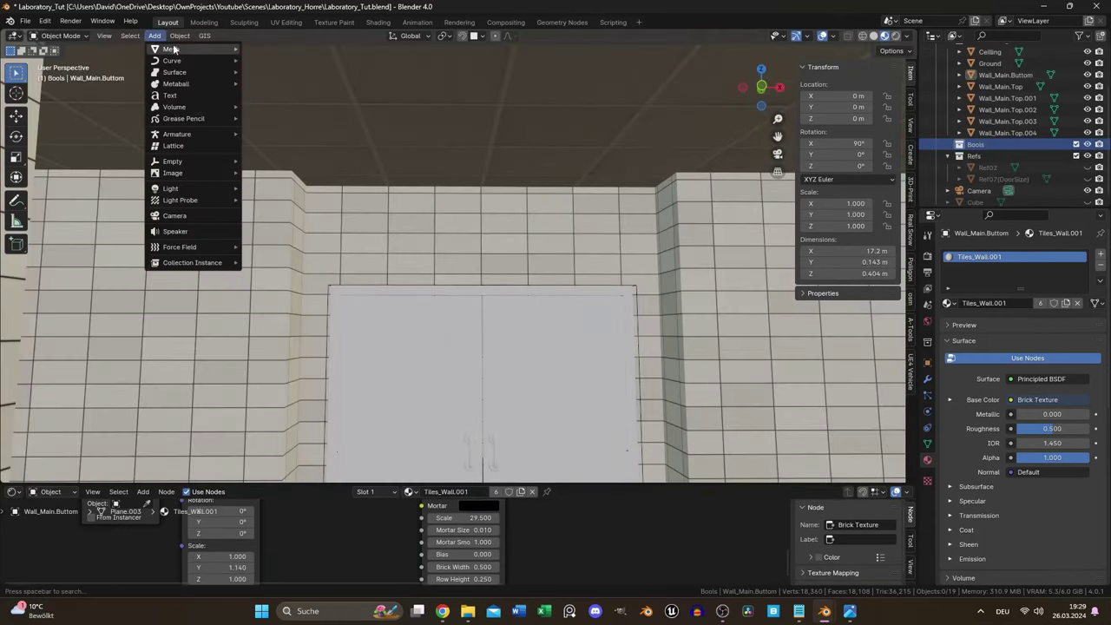
{"action": "mouse_move", "coordinate": [173, 48]}
{"action": "left_click", "coordinate": [268, 60]}
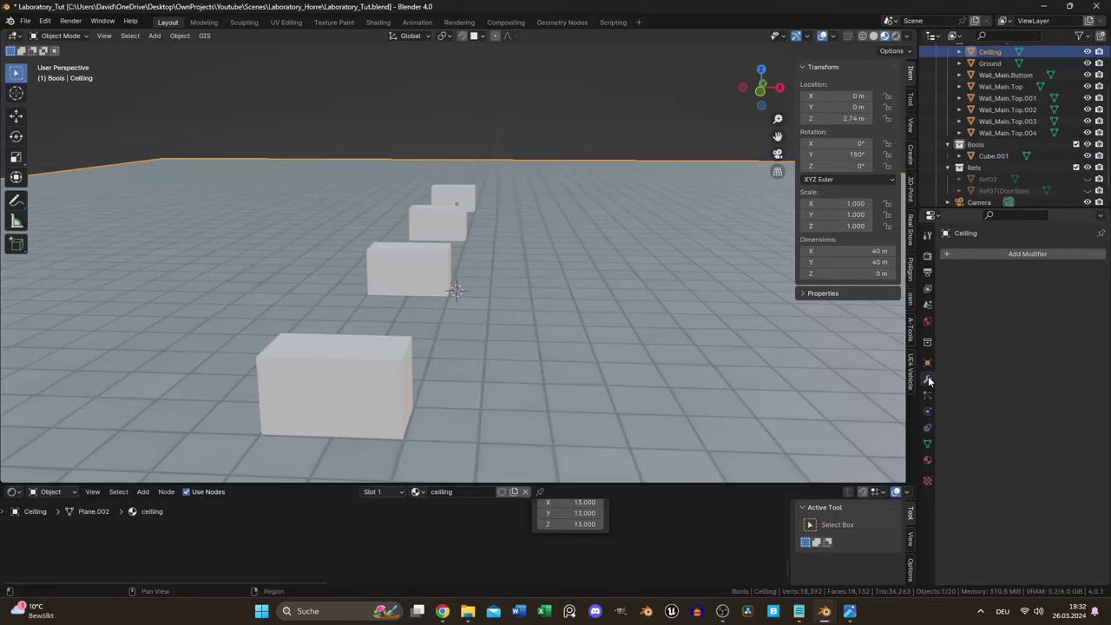
{"action": "left_click", "coordinate": [1047, 319]}
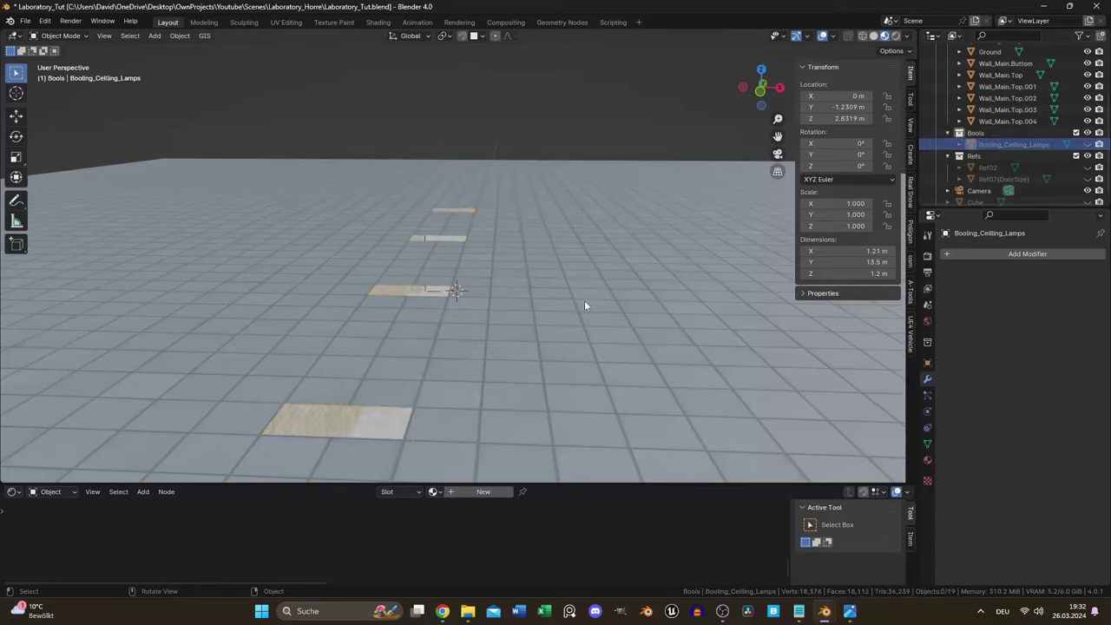
Enter Edit Mode on the ceiling and inspect the cut lamp openings
{"action": "left_click", "coordinate": [505, 363]}
{"action": "key", "text": "Tab"}
{"action": "middle_click_drag", "start_coordinate": [504, 363], "coordinate": [502, 308]}
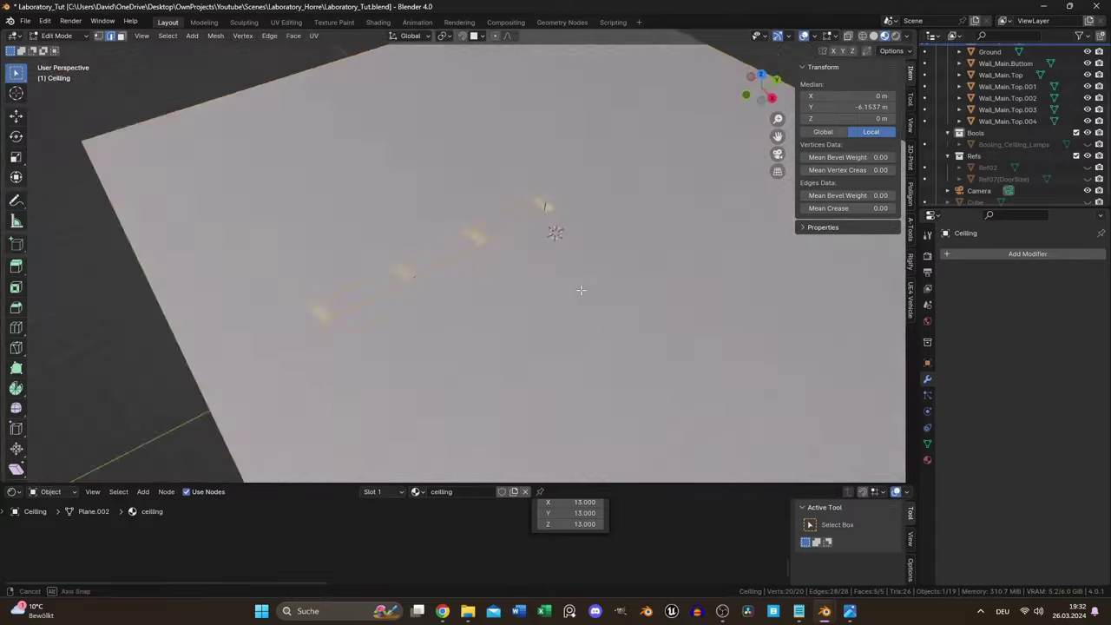
Add a cylinder and thin it into a rod: thickness 0.1, then overall scale 0.5
{"action": "left_click", "coordinate": [155, 36]}
{"action": "left_click", "coordinate": [295, 121]}
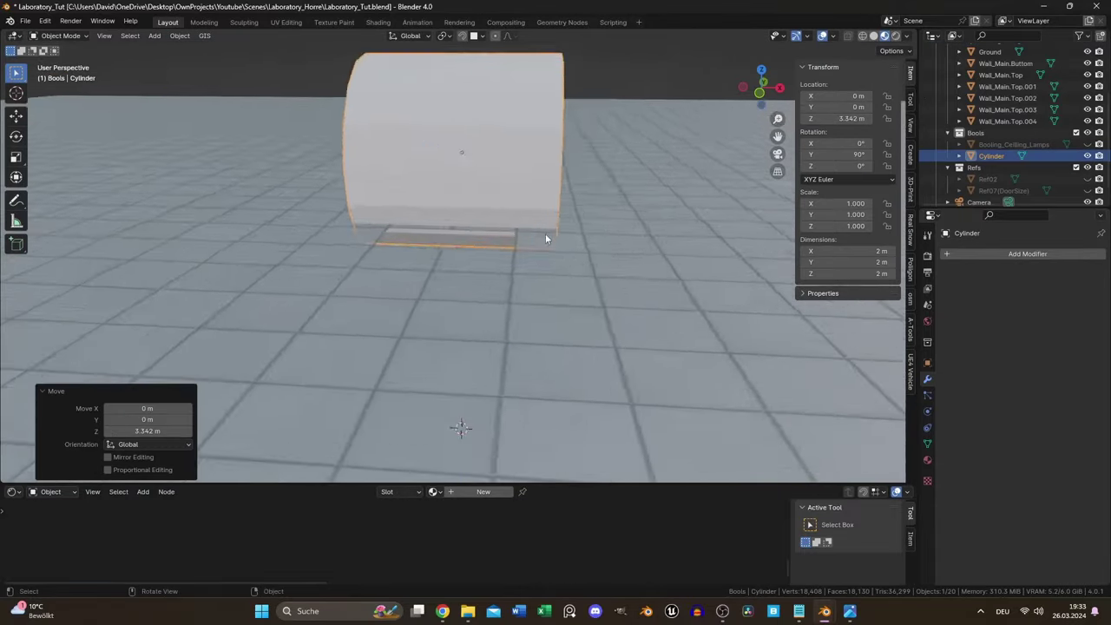
{"action": "key", "text": "s"}
{"action": "key", "text": "shift+x"}
{"action": "type", "text": ".1"}
{"action": "key", "text": "Return"}
{"action": "key", "text": "s"}
{"action": "key", "text": "shift+x"}
{"action": "type", "text": ".5"}
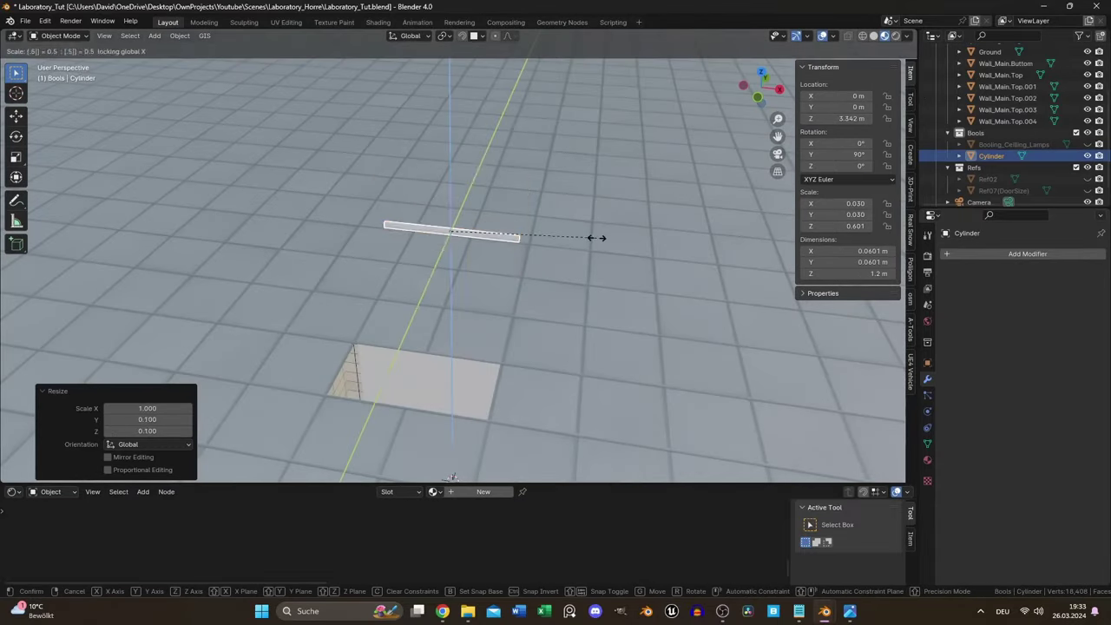
{"action": "key", "text": "Return"}
From top view, duplicate the rod geometry in Edit Mode and offset it along Y
{"action": "key", "text": "KP_7"}
{"action": "scroll", "coordinate": [598, 268], "scroll_direction": "up", "scroll_amount": 3}
{"action": "key", "text": "Tab"}
{"action": "key", "text": "g"}
{"action": "key", "text": "y"}
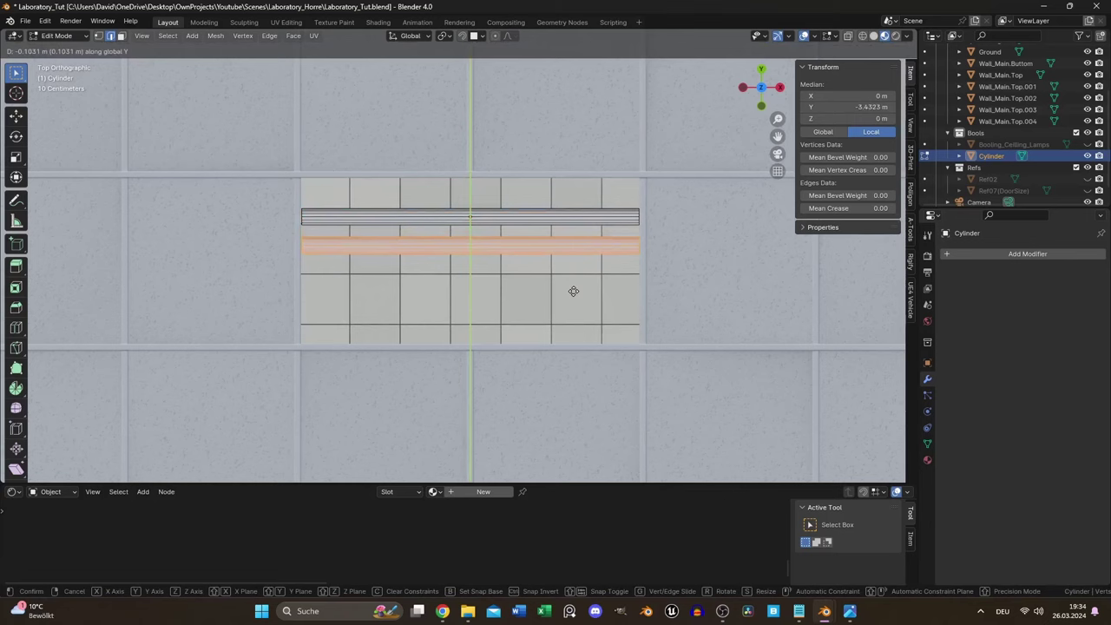
{"action": "key", "text": "Return"}
{"action": "key", "text": "Tab"}
Give the tubes the Emission_Ceiling material with an Emission node at strength 25
{"action": "left_click", "coordinate": [434, 491]}
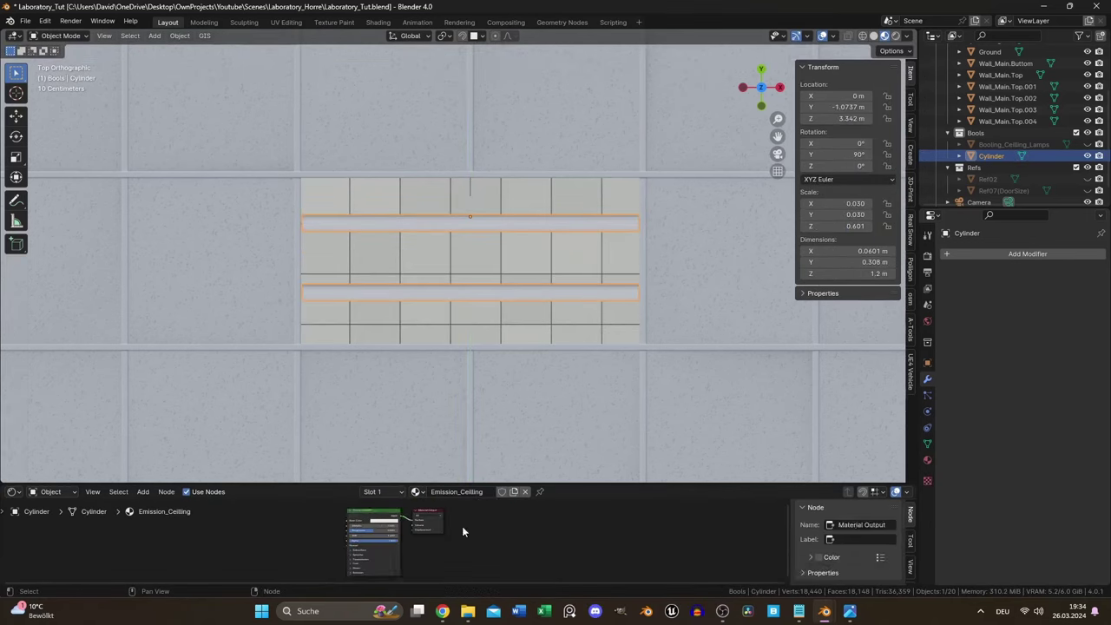
{"action": "left_click", "coordinate": [384, 515]}
{"action": "key", "text": "shift+a"}
{"action": "type", "text": "emi"}
{"action": "left_click", "coordinate": [431, 476]}
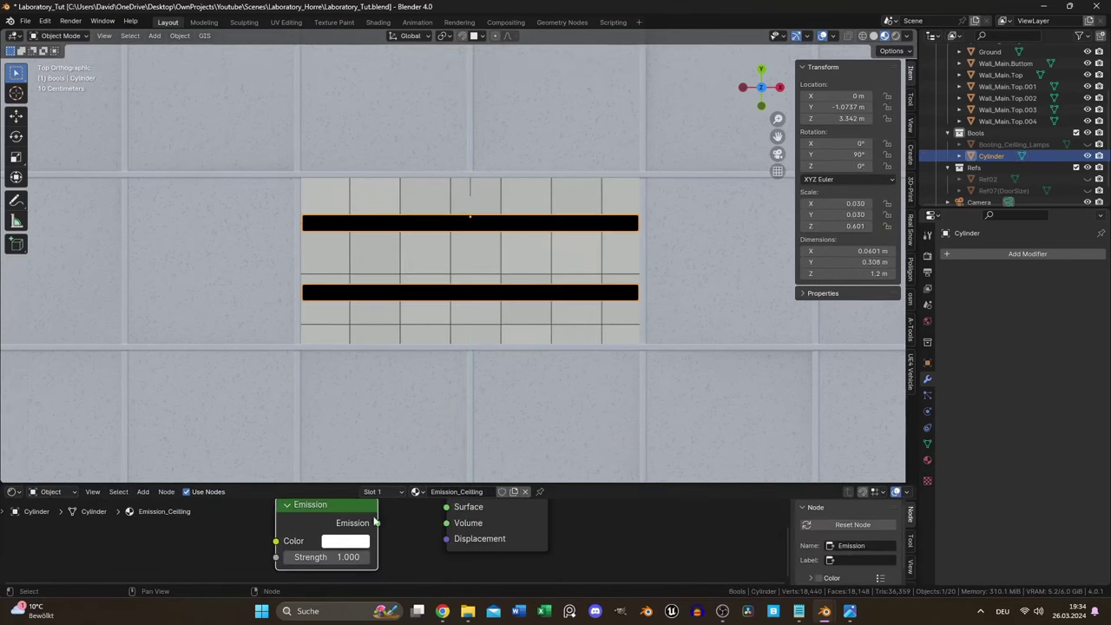
{"action": "left_click", "coordinate": [373, 517]}
{"action": "left_click_drag", "start_coordinate": [372, 580], "coordinate": [446, 560]}
{"action": "double_click", "coordinate": [348, 542]}
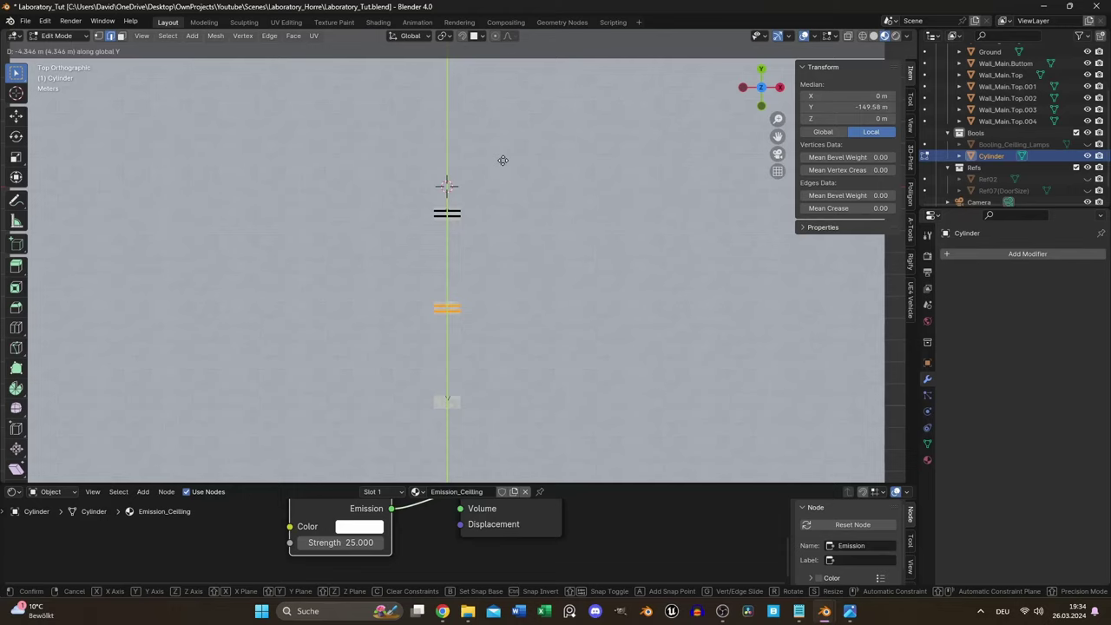
Duplicate the tube lights along the corridor
{"action": "key", "text": "shift+d"}
{"action": "scroll", "coordinate": [525, 327], "scroll_direction": "down", "scroll_amount": 8}
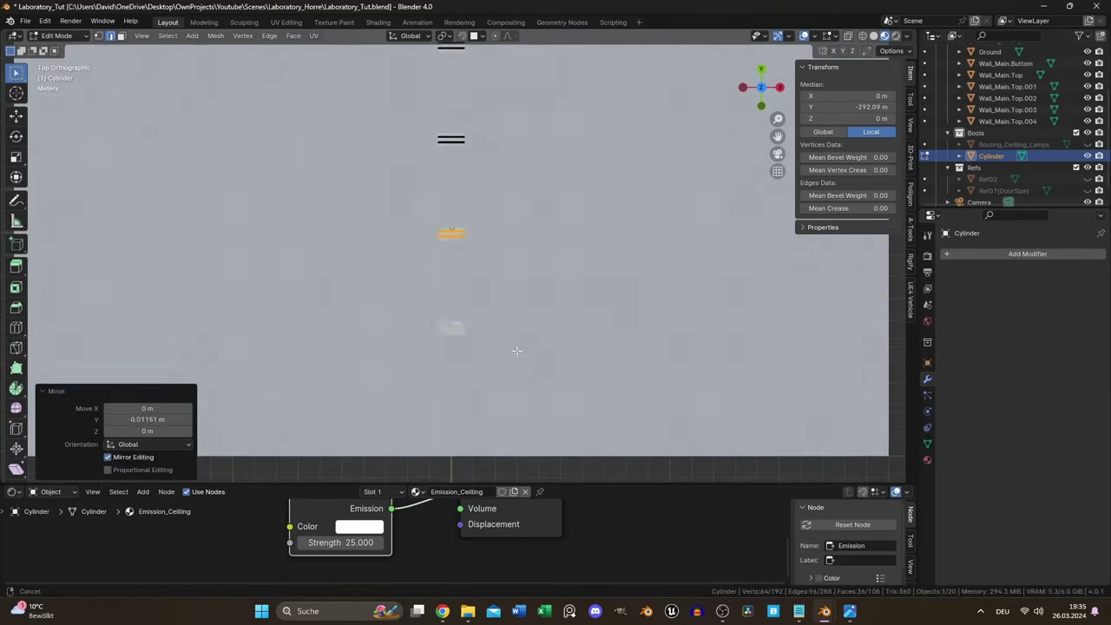
{"action": "scroll", "coordinate": [524, 327], "scroll_direction": "up", "scroll_amount": 8}
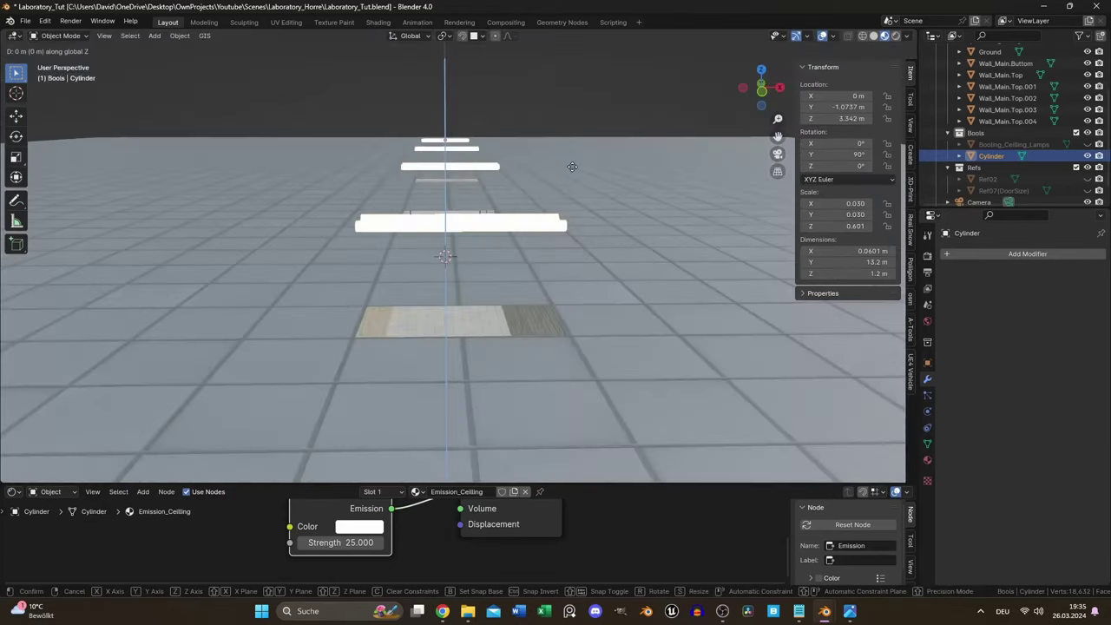
Save the file and view the scene through the camera in Rendered shading
{"action": "left_click", "coordinate": [572, 166]}
{"action": "key", "text": "KP_1"}
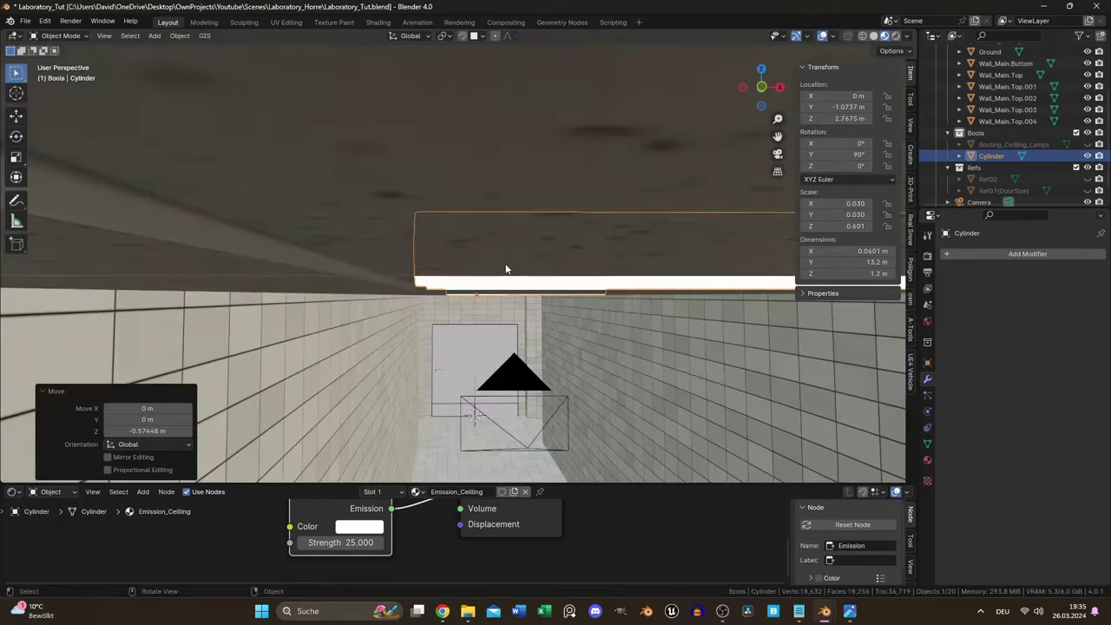
{"action": "key", "text": "KP_0"}
{"action": "key", "text": "ctrl+s"}
{"action": "key", "text": "z"}
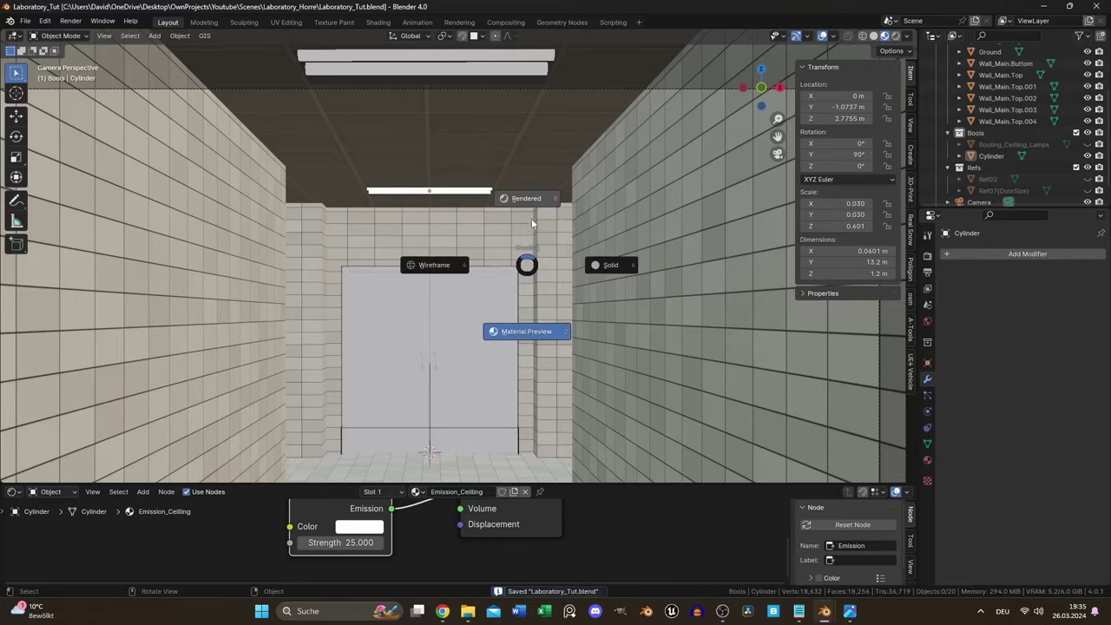
{"action": "left_click", "coordinate": [531, 199]}
Set the render engine to Cycles
{"action": "left_click", "coordinate": [927, 272]}
{"action": "left_click", "coordinate": [1057, 254]}
{"action": "left_click", "coordinate": [1025, 294]}
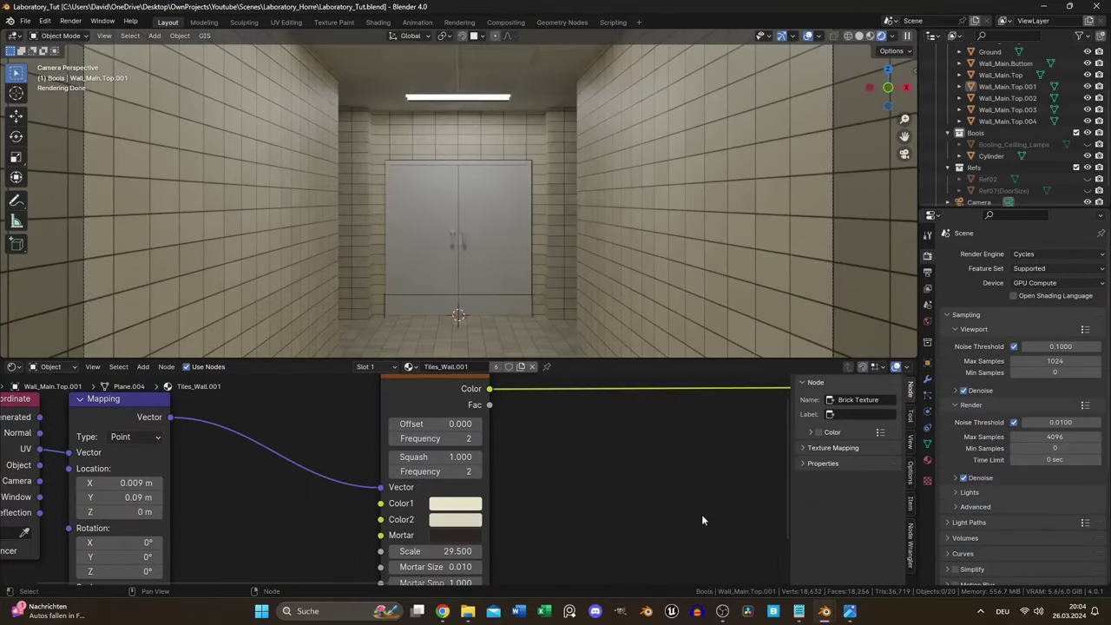
Lower the wall tiles' roughness to 0.1 and link Brick Fac toward Roughness
{"action": "middle_click_drag", "start_coordinate": [685, 475], "coordinate": [308, 472]}
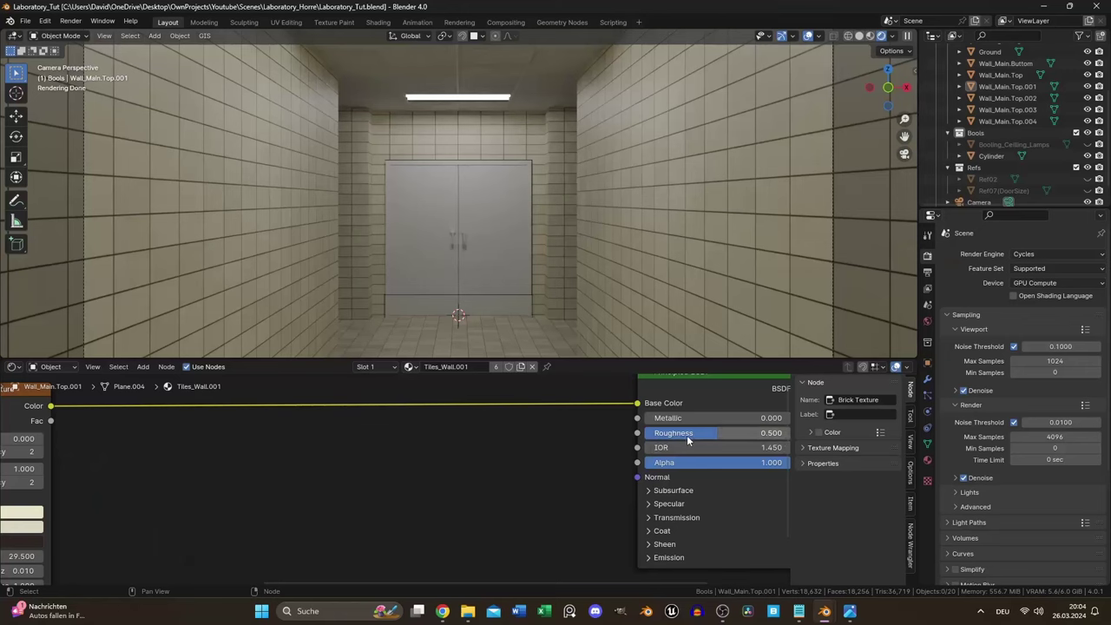
{"action": "left_click_drag", "start_coordinate": [714, 432], "coordinate": [659, 432]}
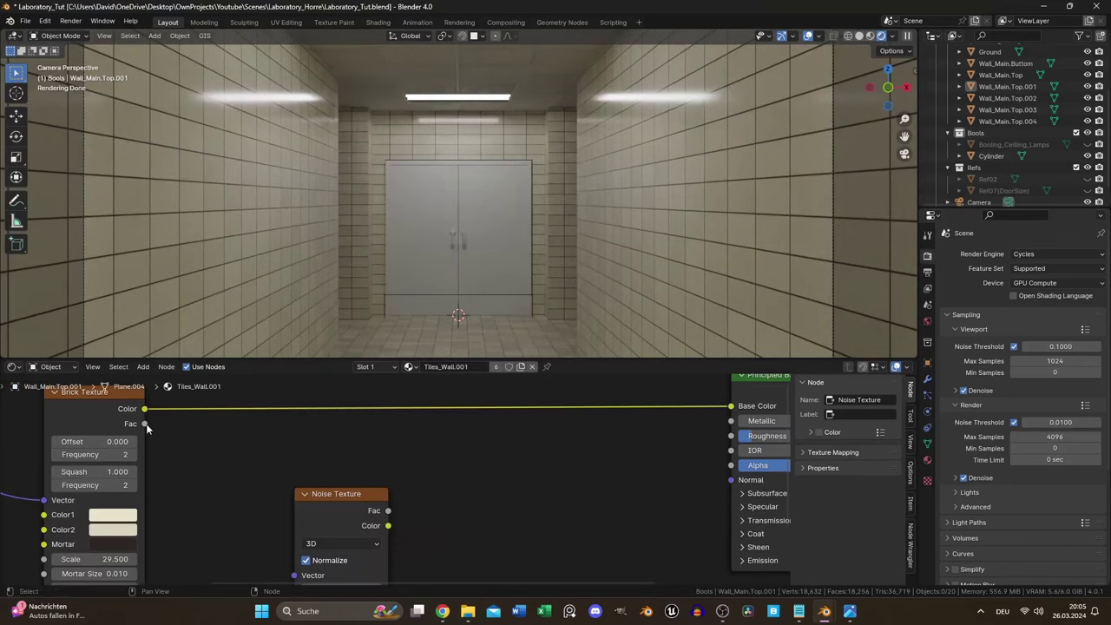
{"action": "left_click_drag", "start_coordinate": [144, 423], "coordinate": [730, 436]}
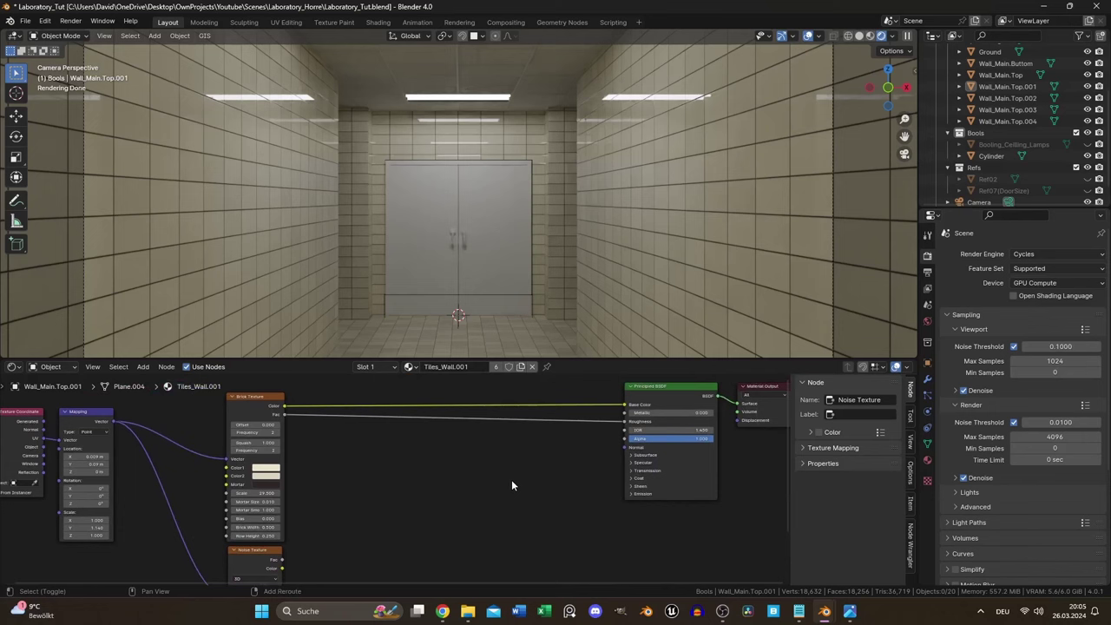
Insert a Multiply Mix between Brick Fac and Roughness, with Noise Fac in input B
{"action": "key", "text": "shift+a"}
{"action": "type", "text": "mix"}
{"action": "key", "text": "Return"}
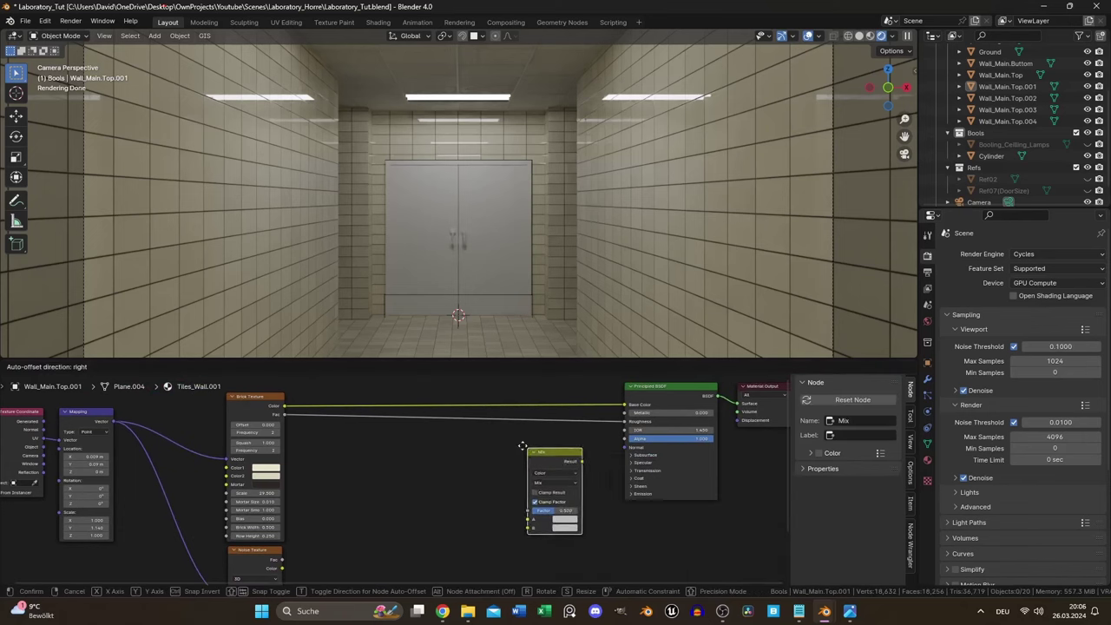
{"action": "left_click", "coordinate": [388, 416]}
{"action": "left_click_drag", "start_coordinate": [282, 559], "coordinate": [396, 500]}
{"action": "scroll", "coordinate": [397, 495], "scroll_direction": "up", "scroll_amount": 2}
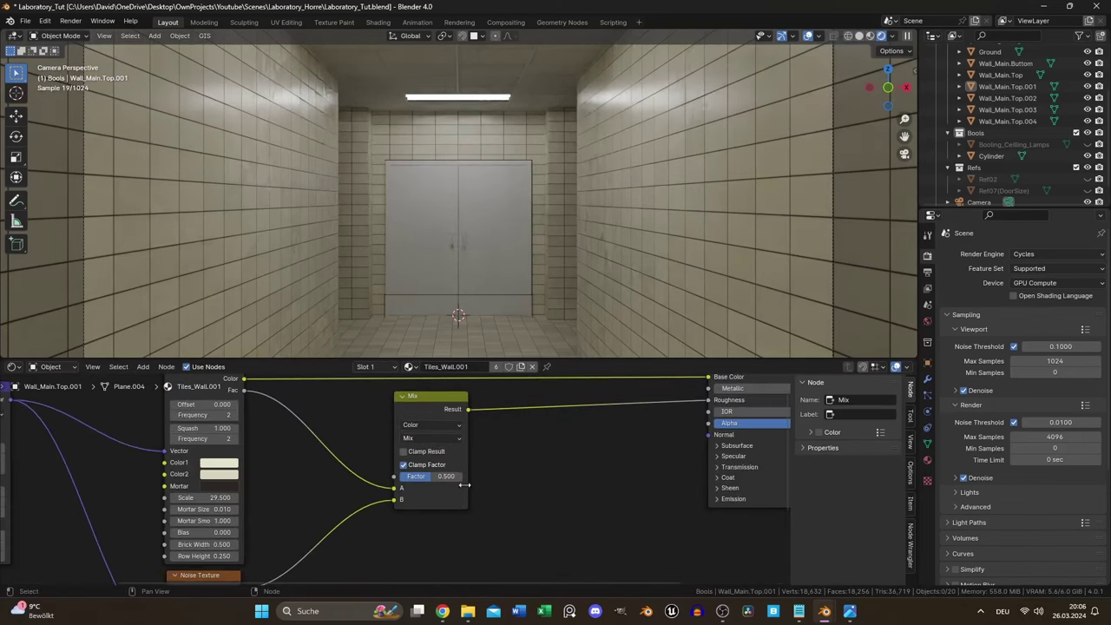
{"action": "left_click", "coordinate": [437, 445]}
{"action": "left_click", "coordinate": [440, 278]}
{"action": "scroll", "coordinate": [482, 437], "scroll_direction": "up", "scroll_amount": 2}
Pass the noise through a Brightness/Contrast node (Bright -0.3) into the shader's Roughness
{"action": "key", "text": "shift+a"}
{"action": "type", "text": "contr"}
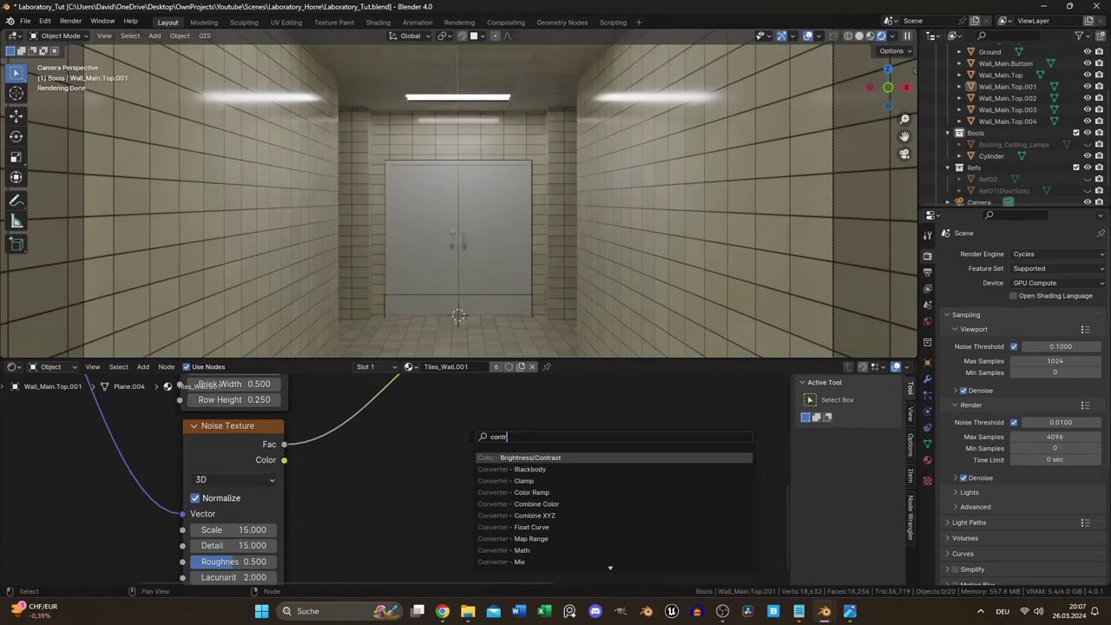
{"action": "key", "text": "Return"}
{"action": "left_click", "coordinate": [422, 408]}
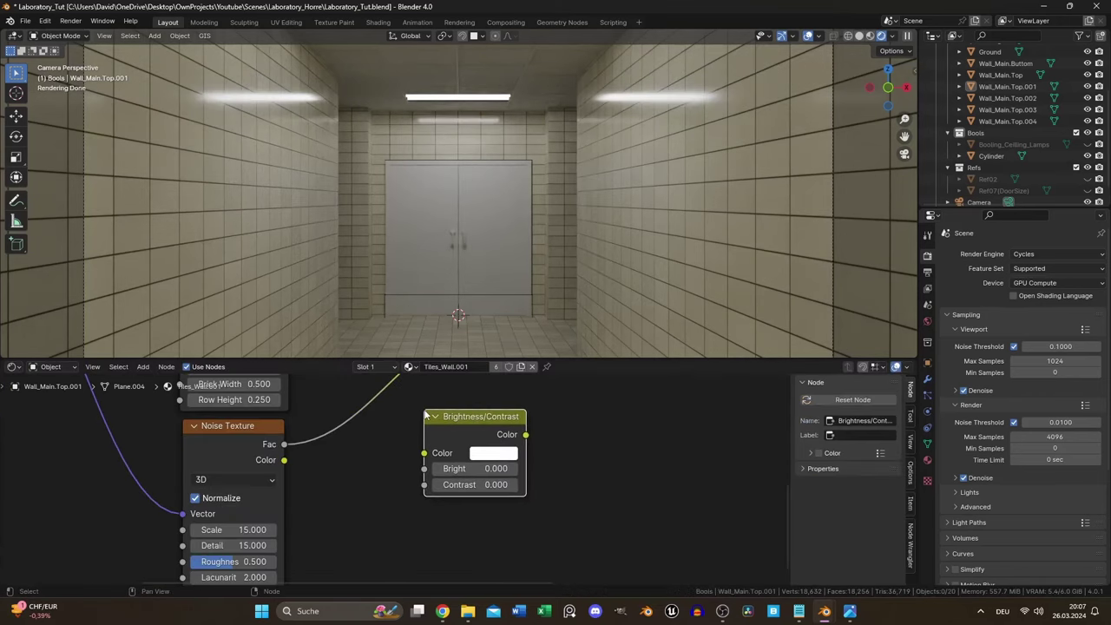
{"action": "scroll", "coordinate": [269, 504], "scroll_direction": "down", "scroll_amount": 2}
{"action": "left_click_drag", "start_coordinate": [370, 510], "coordinate": [373, 510]}
{"action": "double_click", "coordinate": [408, 519]}
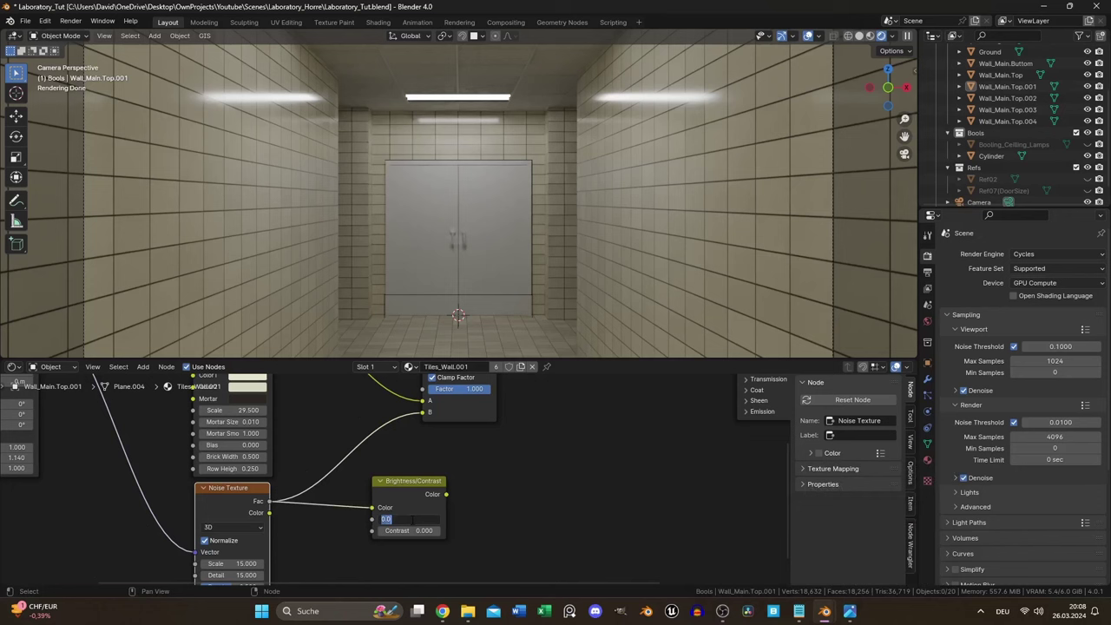
{"action": "left_click_drag", "start_coordinate": [447, 496], "coordinate": [677, 481]}
{"action": "middle_click_drag", "start_coordinate": [483, 558], "coordinate": [724, 303]}
Set the Noise Texture roughness to 0.850 and review the Brick, Mix and Principled nodes
{"action": "double_click", "coordinate": [412, 490]}
{"action": "key", "text": "BackSpace"}
{"action": "type", "text": ".85"}
{"action": "key", "text": "Return"}
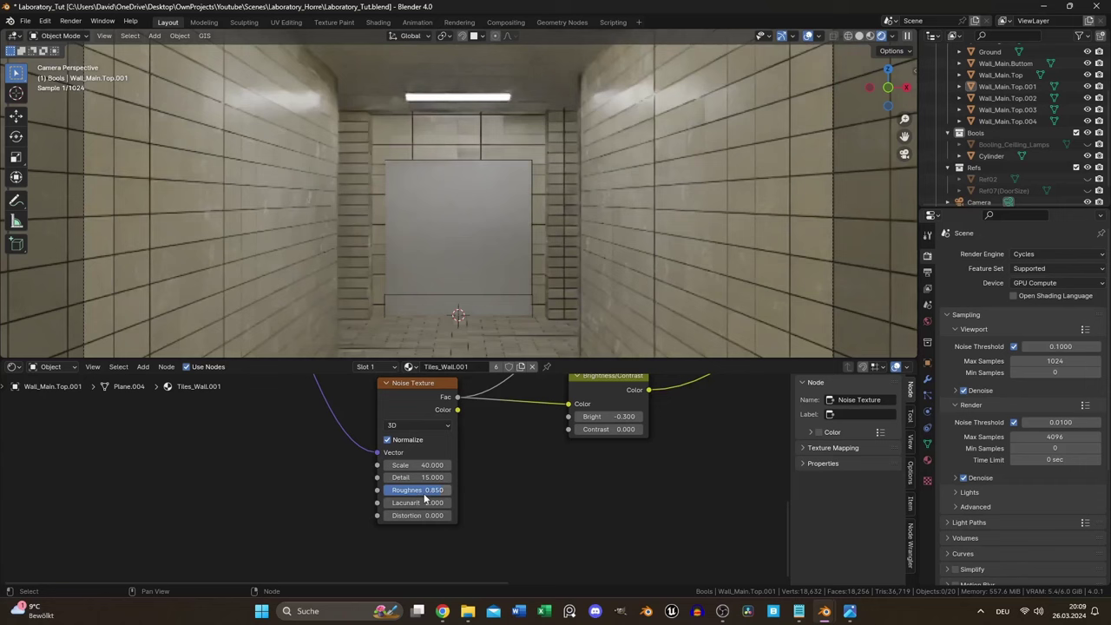
{"action": "middle_click_drag", "start_coordinate": [588, 494], "coordinate": [547, 521]}
{"action": "middle_click_drag", "start_coordinate": [713, 438], "coordinate": [542, 530]}
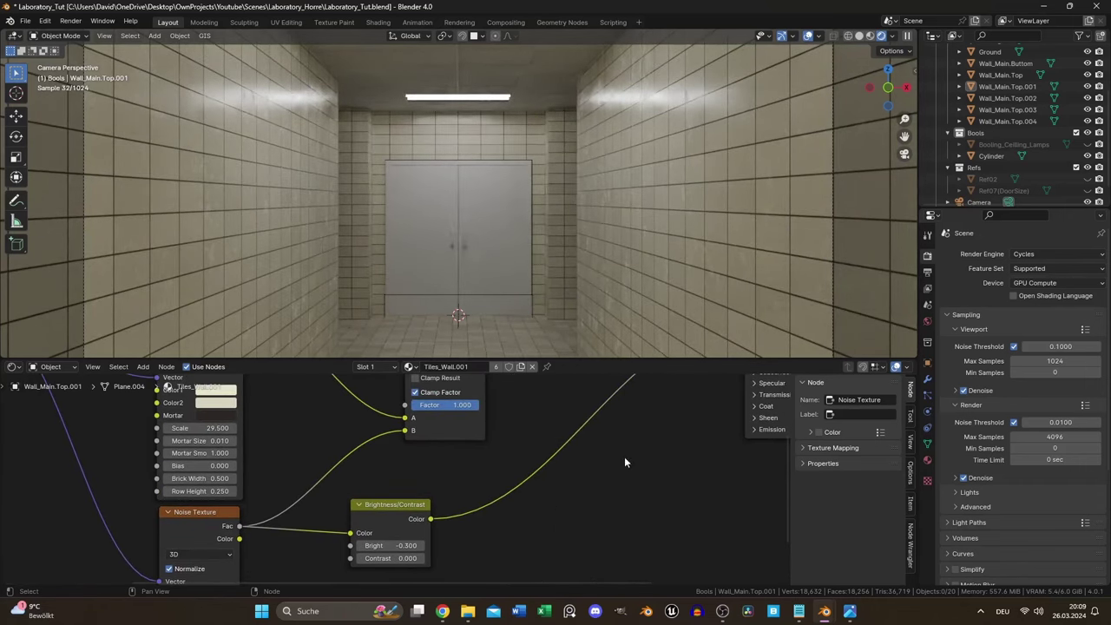
{"action": "middle_click_drag", "start_coordinate": [625, 461], "coordinate": [508, 562]}
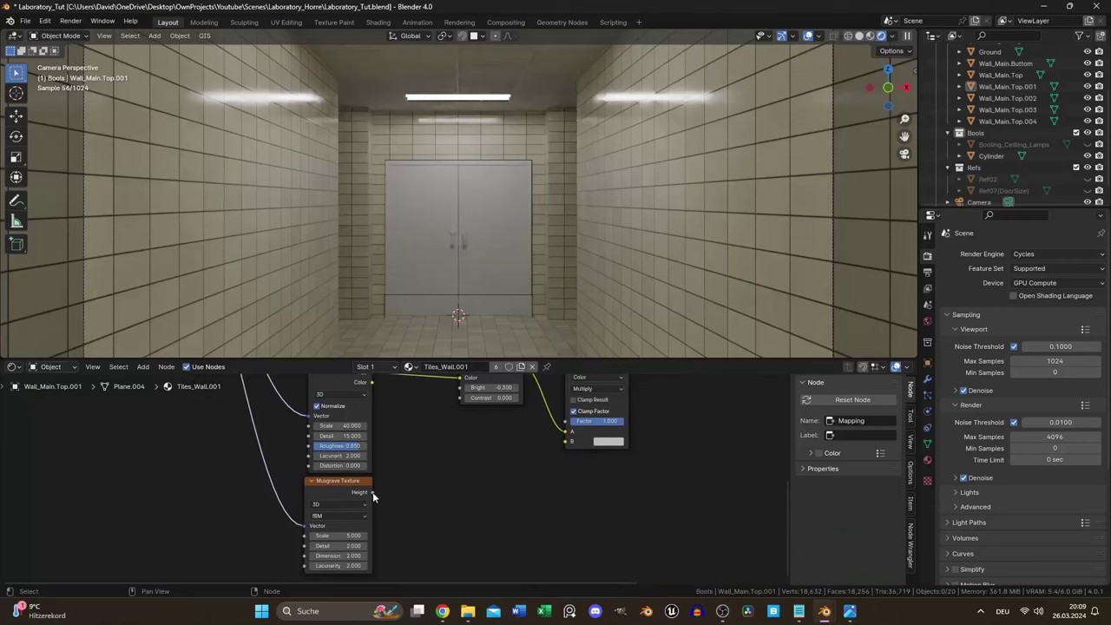
Connect Musgrave Height to the Multiply node's B input and set Musgrave Scale to 800
{"action": "left_click_drag", "start_coordinate": [371, 493], "coordinate": [565, 444]}
{"action": "double_click", "coordinate": [337, 535]}
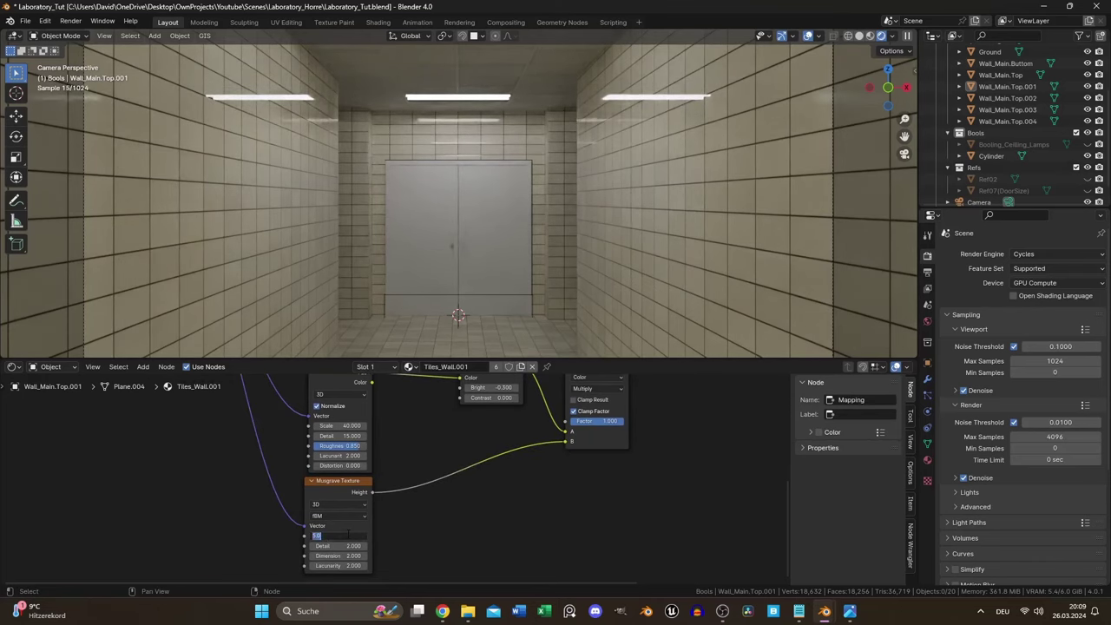
{"action": "type", "text": "80"}
{"action": "key", "text": "Return"}
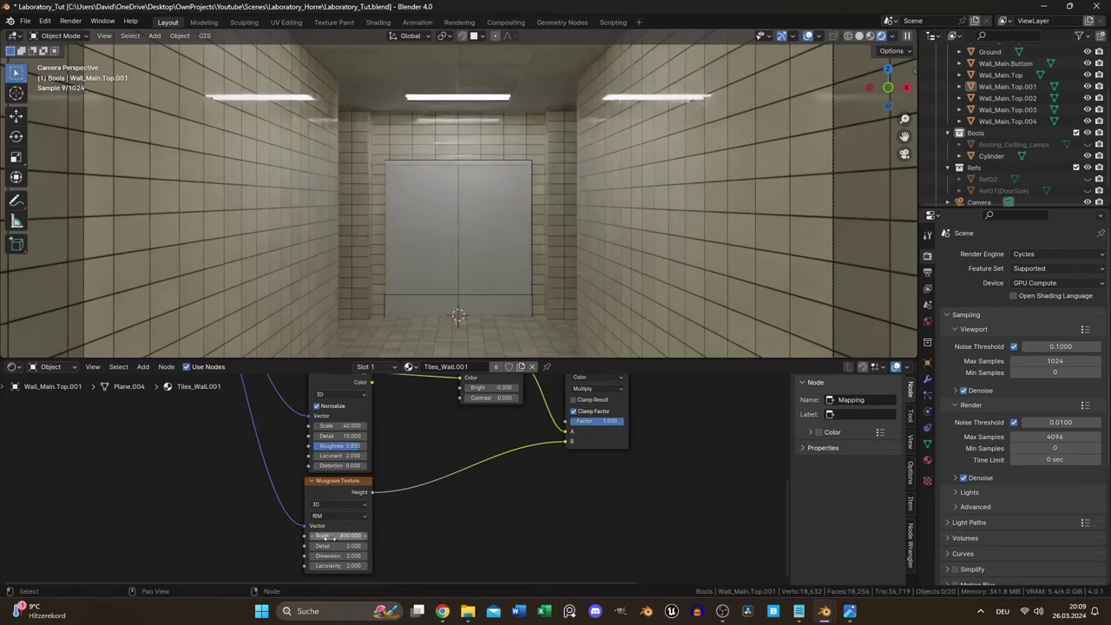
{"action": "left_click", "coordinate": [333, 538]}
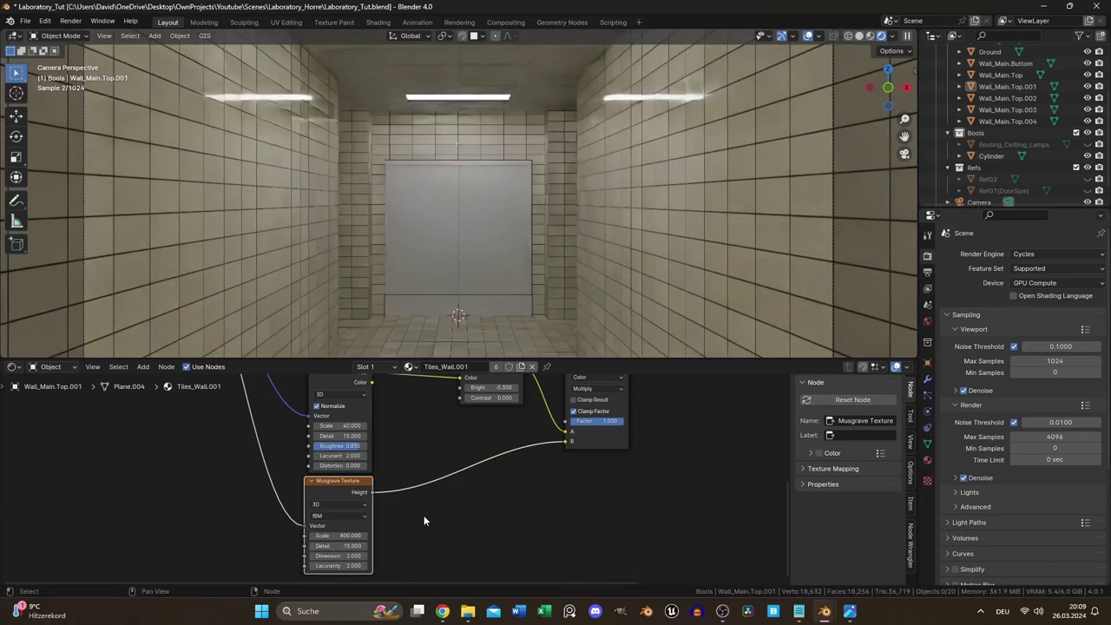
{"action": "middle_click_drag", "start_coordinate": [426, 518], "coordinate": [345, 561]}
Insert a Color Ramp into the roughness path and connect its Color to the Add node's B
{"action": "left_click_drag", "start_coordinate": [291, 534], "coordinate": [503, 491]}
{"action": "key", "text": "shift+a"}
{"action": "left_click", "coordinate": [469, 442]}
{"action": "left_click", "coordinate": [496, 480]}
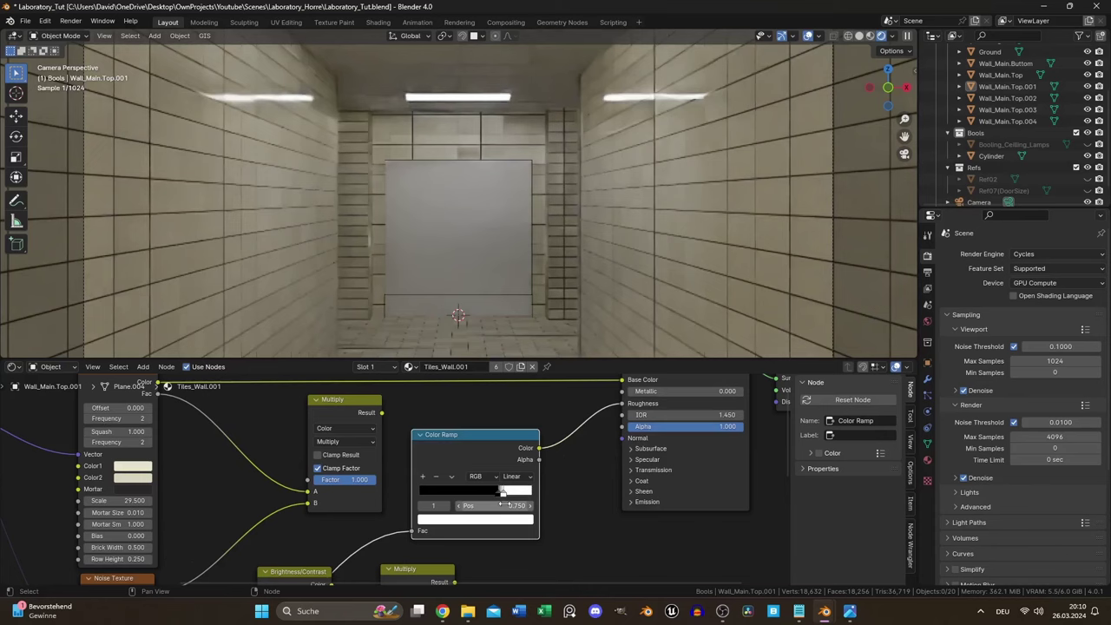
{"action": "middle_click_drag", "start_coordinate": [561, 514], "coordinate": [540, 537]}
{"action": "left_click_drag", "start_coordinate": [518, 469], "coordinate": [542, 444]}
{"action": "left_click_drag", "start_coordinate": [604, 410], "coordinate": [594, 415]}
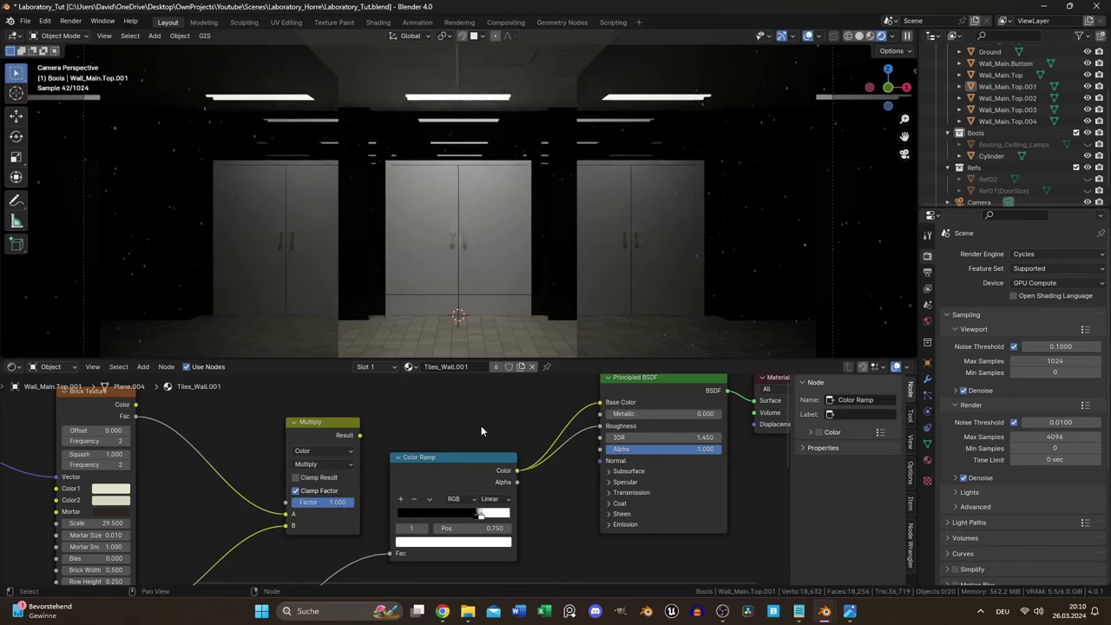
{"action": "left_click_drag", "start_coordinate": [396, 465], "coordinate": [434, 462]}
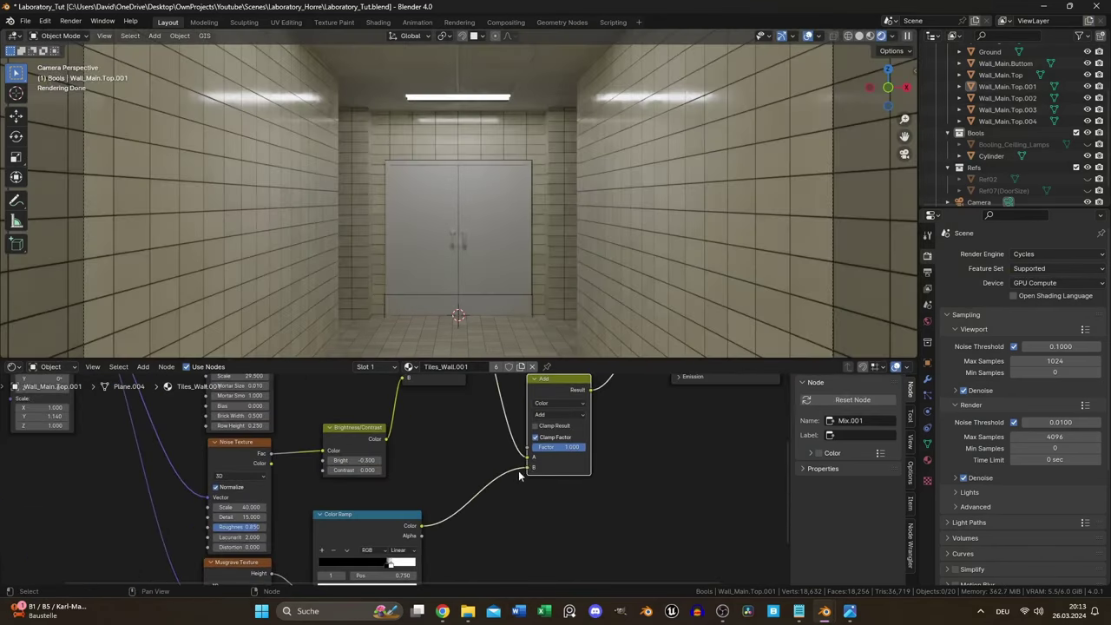
Duplicate the Add node and feed Brick Texture and the Color Ramp Color into its inputs
{"action": "scroll", "coordinate": [460, 504], "scroll_direction": "up", "scroll_amount": 5, "text": "shift"}
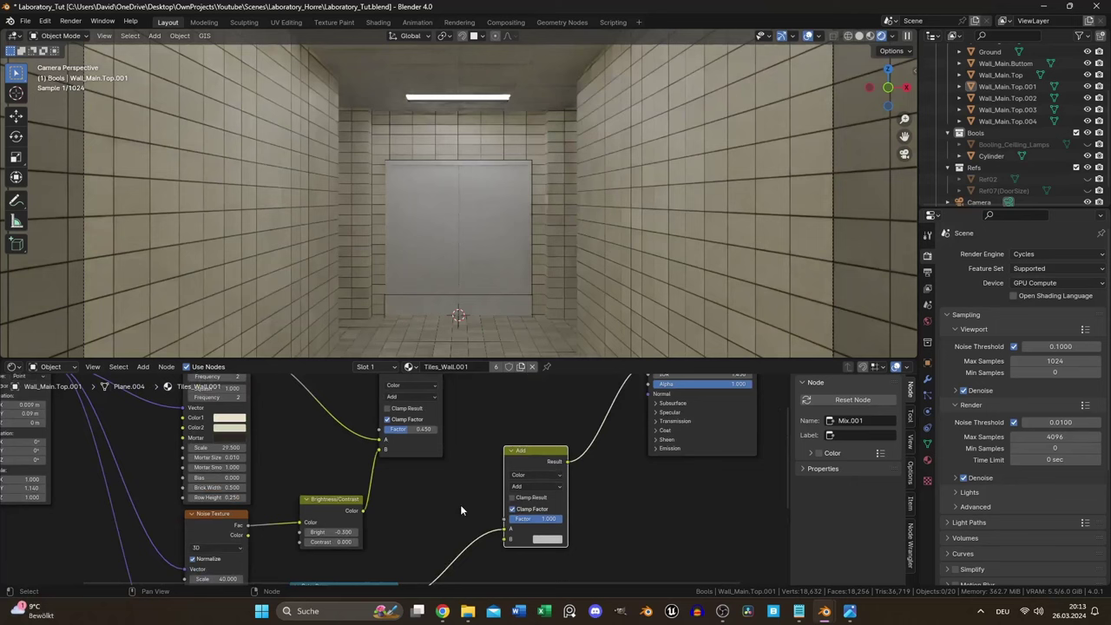
{"action": "left_click_drag", "start_coordinate": [437, 402], "coordinate": [500, 542]}
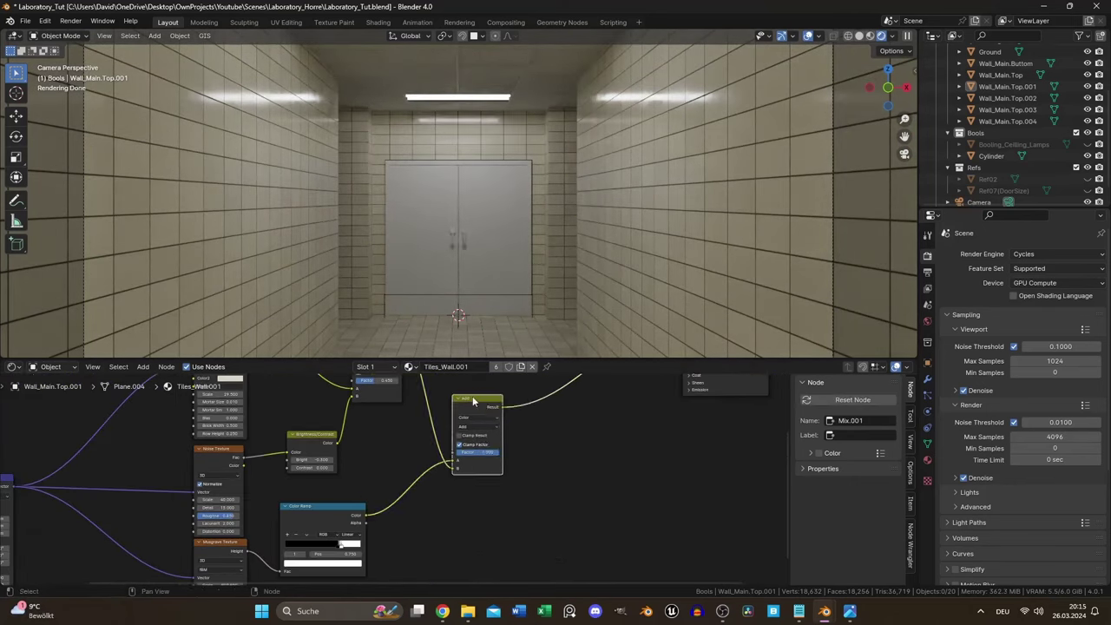
{"action": "key", "text": "shift+d"}
{"action": "left_click", "coordinate": [560, 458]}
{"action": "scroll", "coordinate": [563, 479], "scroll_direction": "up", "scroll_amount": 4, "text": "shift"}
{"action": "left_click", "coordinate": [218, 380]}
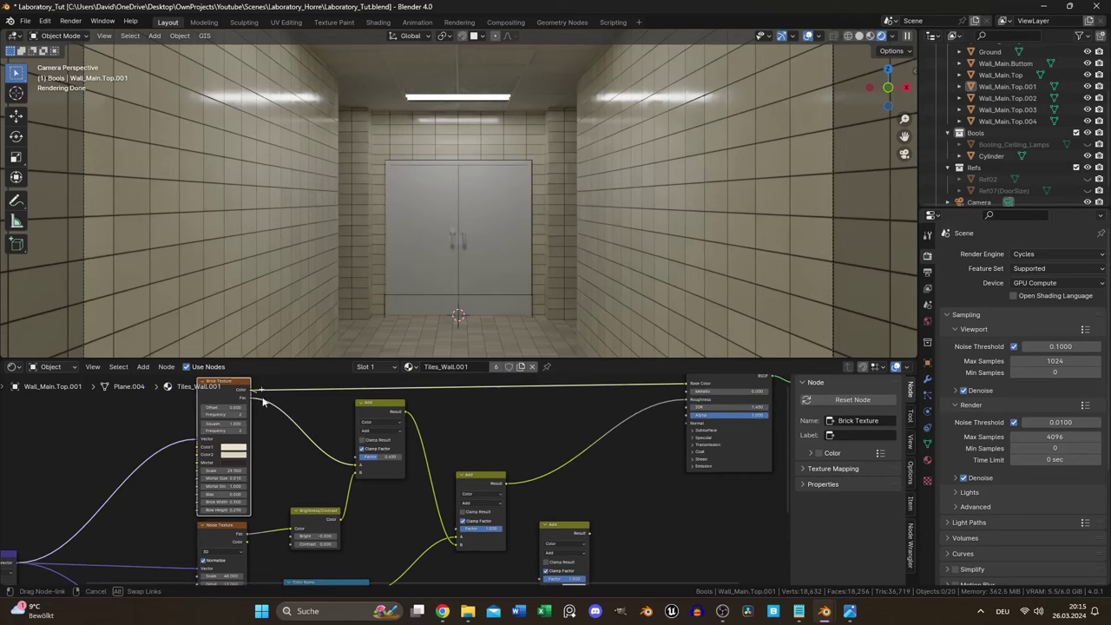
{"action": "left_click_drag", "start_coordinate": [248, 387], "coordinate": [538, 480]}
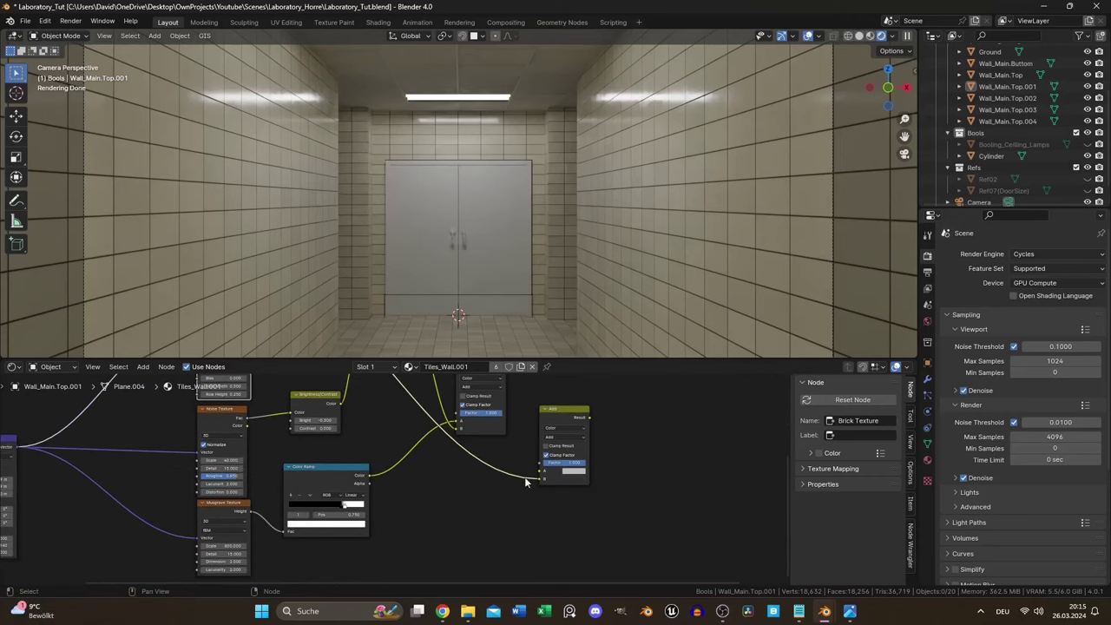
{"action": "left_click_drag", "start_coordinate": [368, 477], "coordinate": [456, 469]}
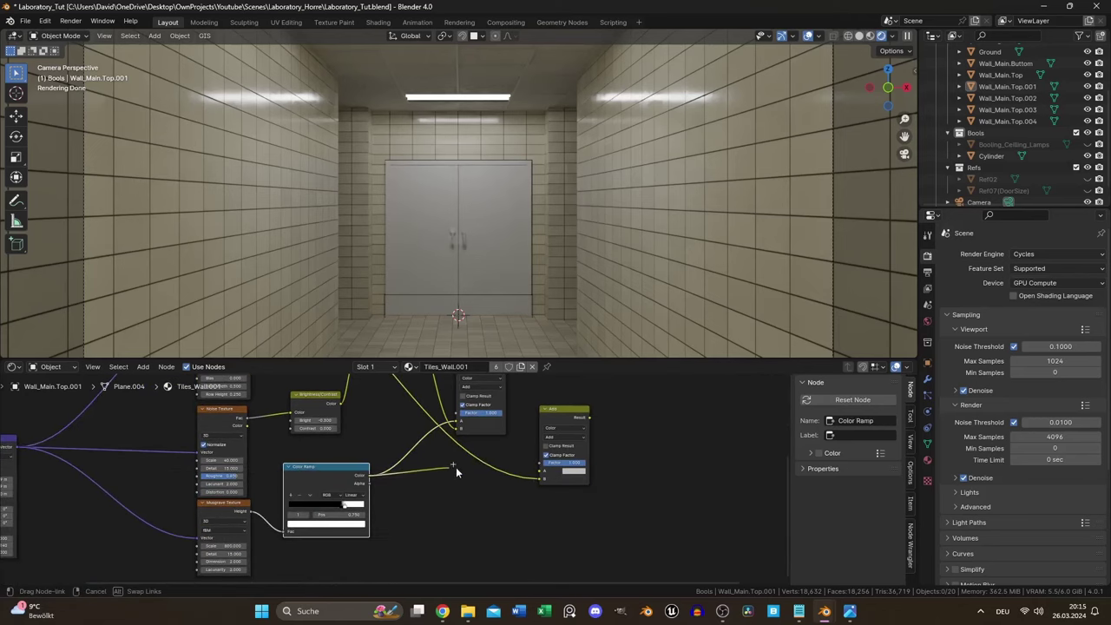
{"action": "left_click_drag", "start_coordinate": [540, 476], "coordinate": [541, 478]}
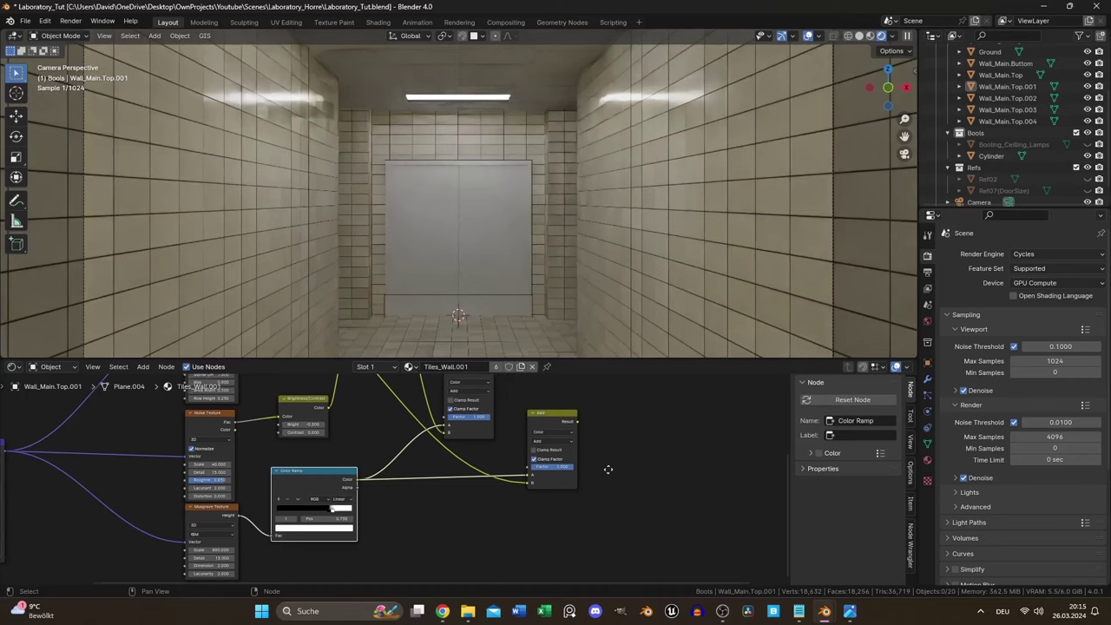
{"action": "middle_click_drag", "start_coordinate": [607, 466], "coordinate": [474, 527]}
Add a Bump node and link the lower Add node's Result into its Height
{"action": "key", "text": "shift+a"}
{"action": "type", "text": "bump"}
{"action": "key", "text": "Return"}
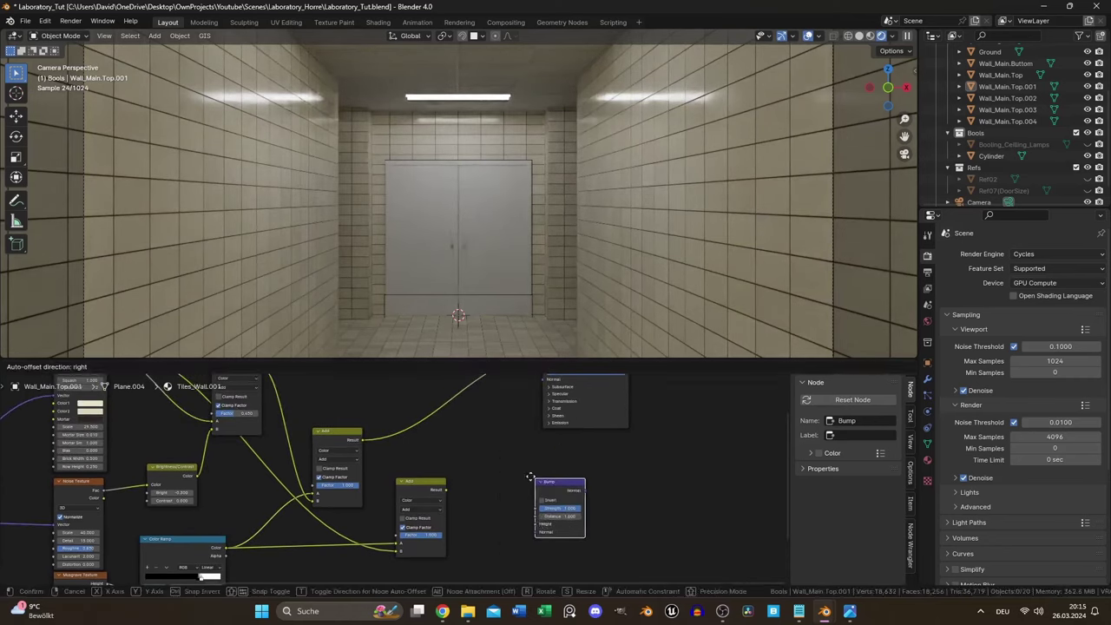
{"action": "left_click", "coordinate": [491, 473]}
{"action": "scroll", "coordinate": [486, 495], "scroll_direction": "down", "scroll_amount": 2}
{"action": "left_click_drag", "start_coordinate": [423, 535], "coordinate": [493, 431]}
Set the Bump node's strength to 0.100
{"action": "scroll", "coordinate": [472, 516], "scroll_direction": "up", "scroll_amount": 2}
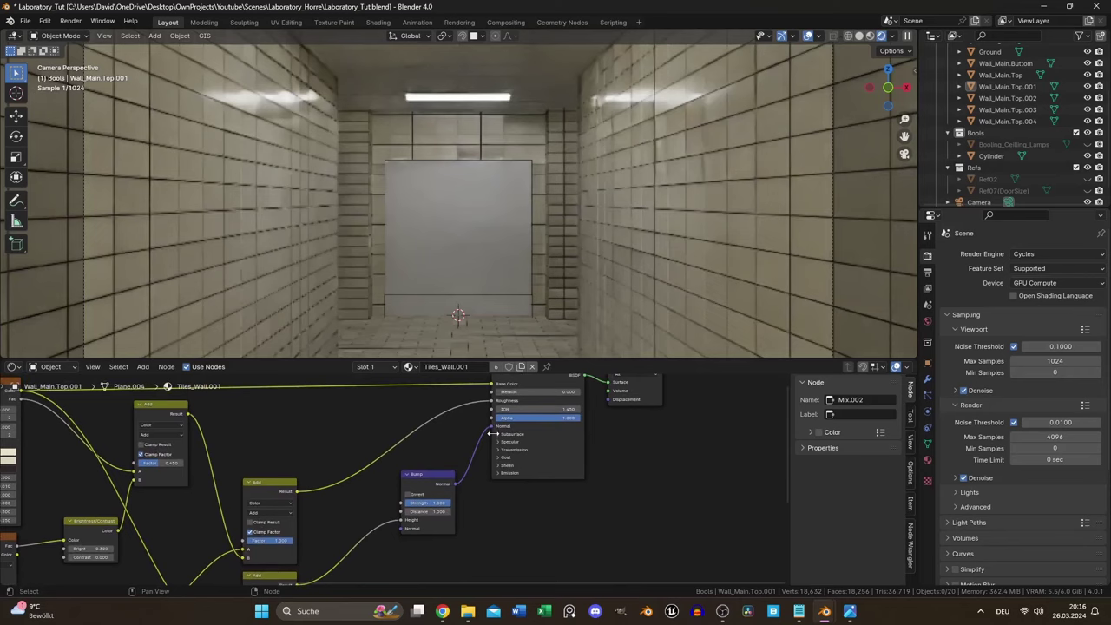
{"action": "scroll", "coordinate": [486, 538], "scroll_direction": "up", "scroll_amount": 2}
{"action": "double_click", "coordinate": [401, 473]}
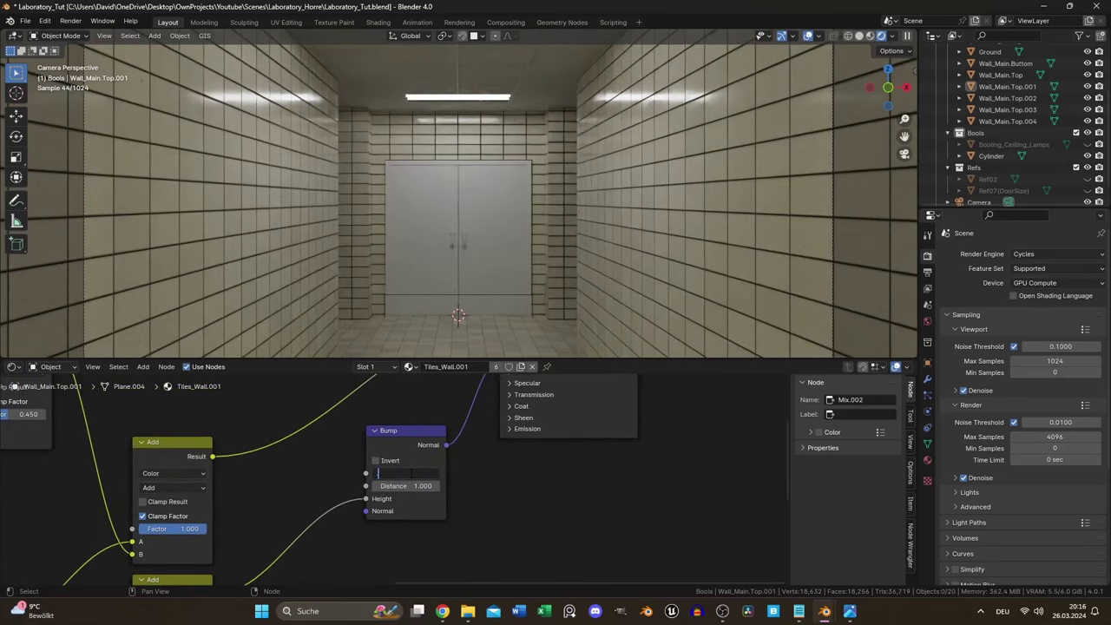
{"action": "type", "text": "0.1"}
{"action": "key", "text": "Return"}
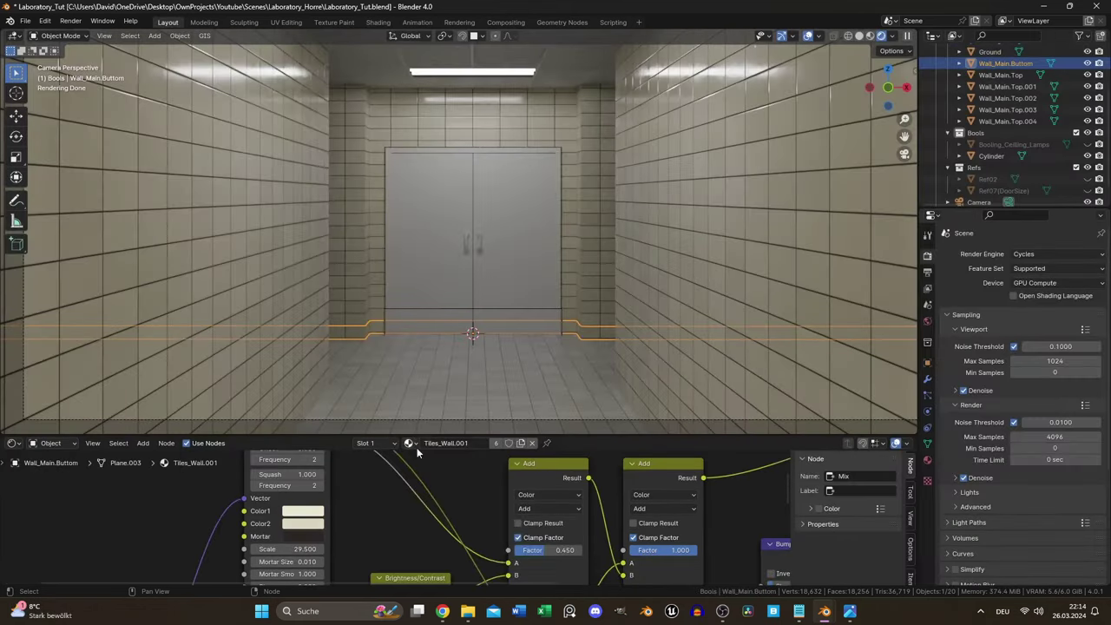
Adjust the Mapping scale to 2.1 and set its Location Y to 0.011 m
{"action": "scroll", "coordinate": [415, 417], "scroll_direction": "up", "scroll_amount": 5}
{"action": "middle_click_drag", "start_coordinate": [260, 495], "coordinate": [368, 564]}
{"action": "key", "text": "ctrl+z"}
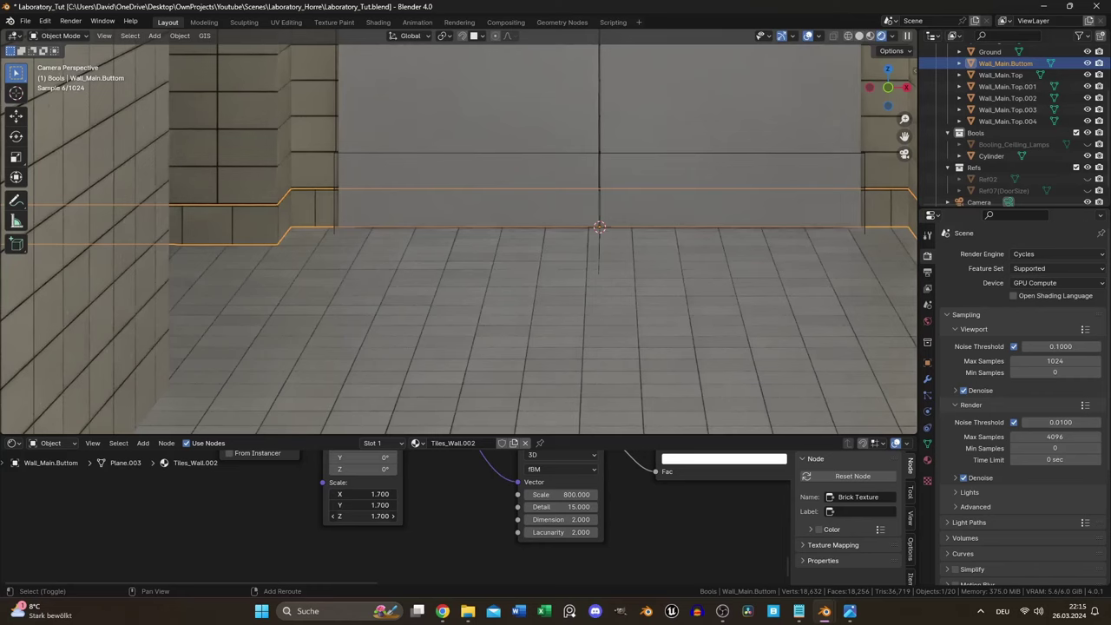
{"action": "key", "text": "ctrl+z"}
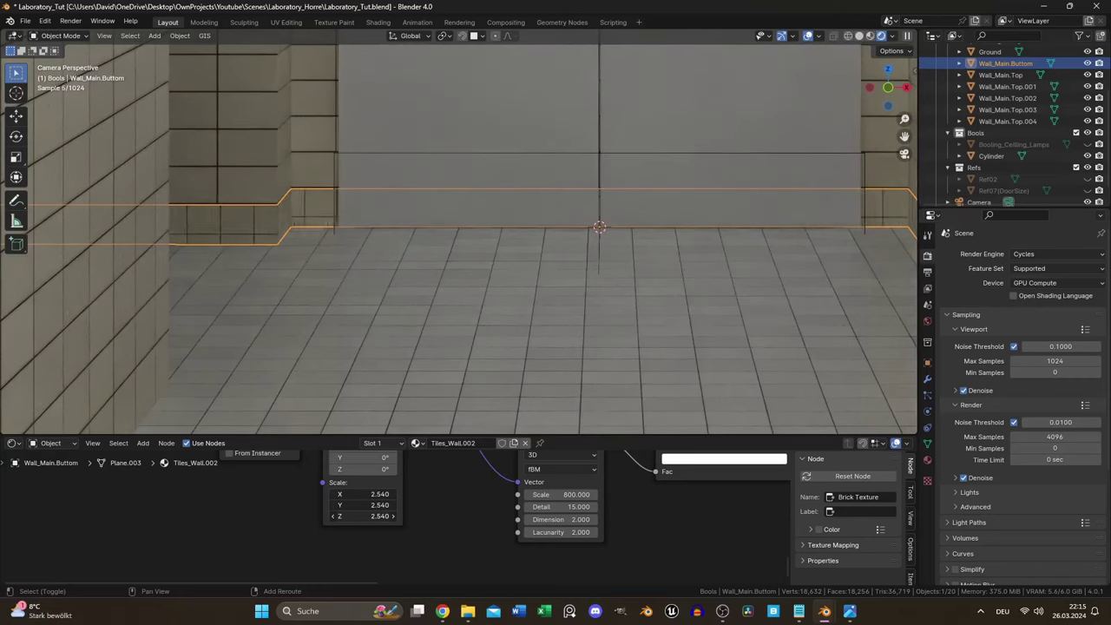
{"action": "key", "text": "ctrl+shift+z"}
{"action": "double_click", "coordinate": [351, 498]}
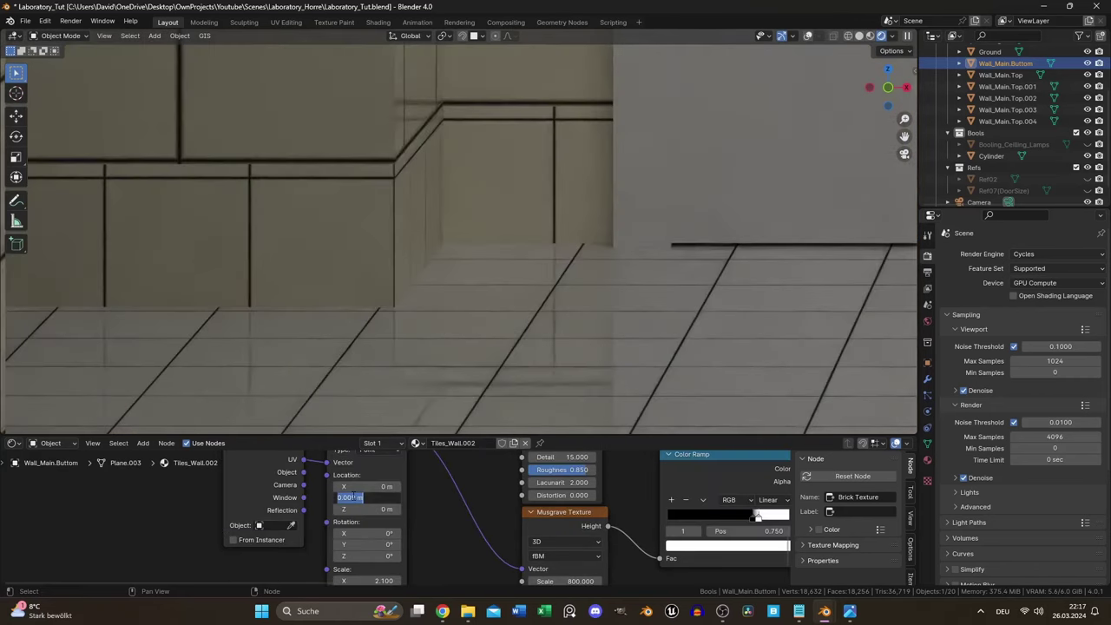
{"action": "type", "text": ".011"}
{"action": "key", "text": "Return"}
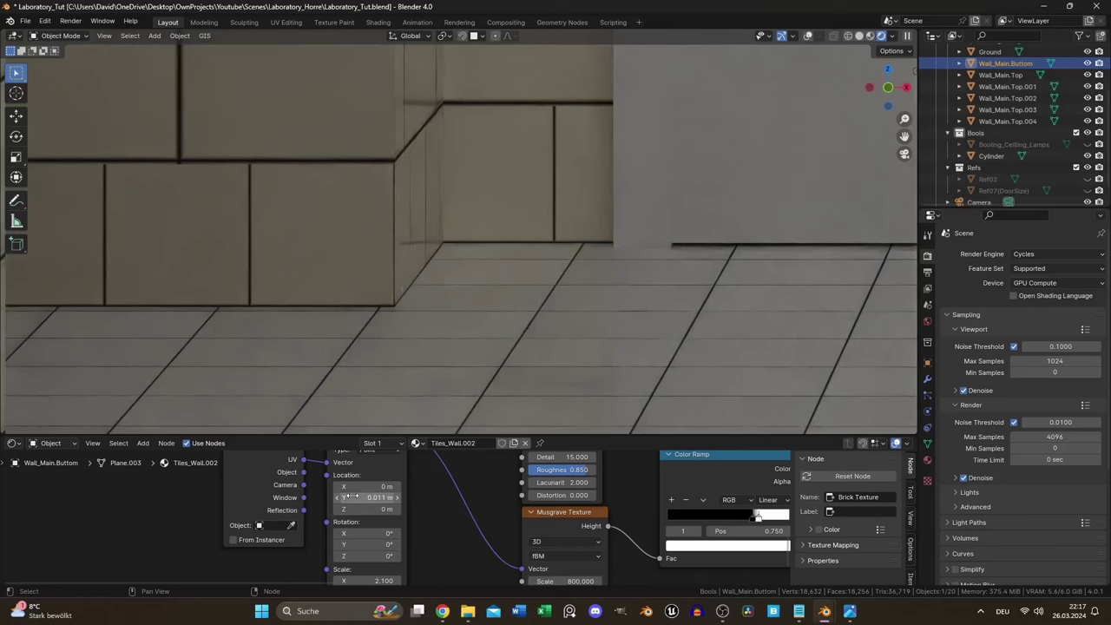
Darken Brick Color1 of the Brick Texture to HSV value 0.700
{"action": "middle_click_drag", "start_coordinate": [351, 497], "coordinate": [469, 504]}
{"action": "left_click", "coordinate": [469, 489]}
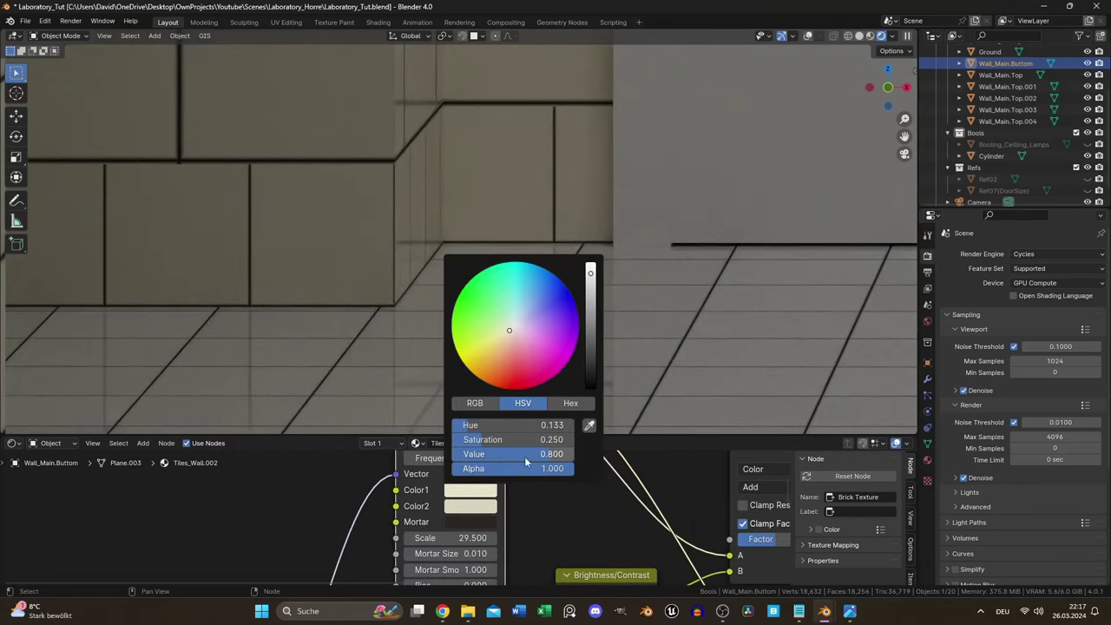
{"action": "left_click_drag", "start_coordinate": [525, 462], "coordinate": [487, 470]}
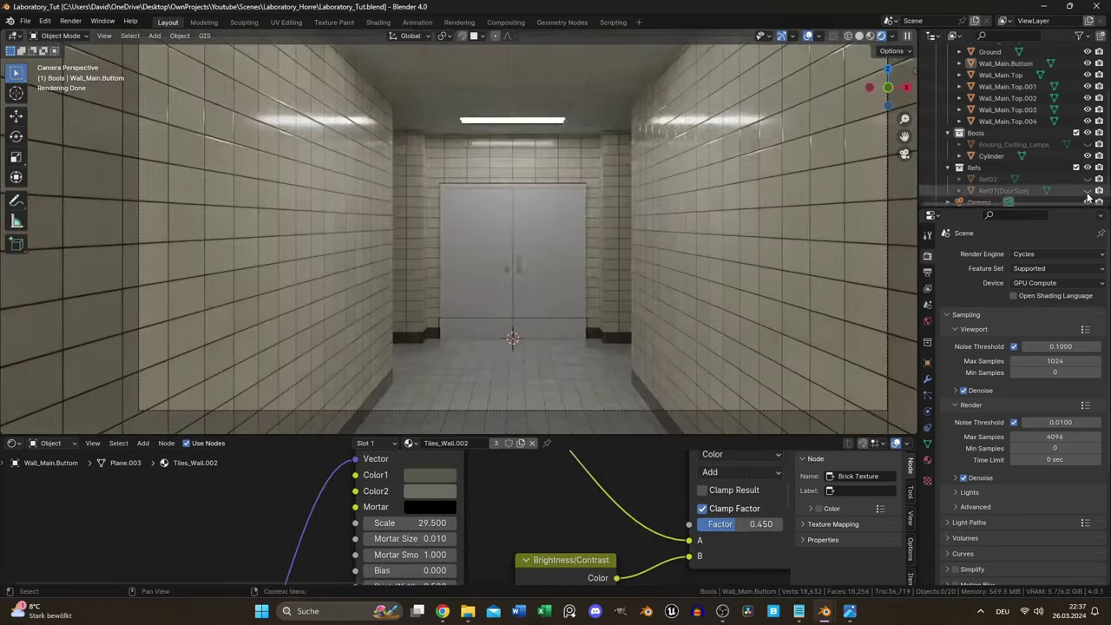
Move the door-size reference image along Y and select the Door object
{"action": "key", "text": "grave"}
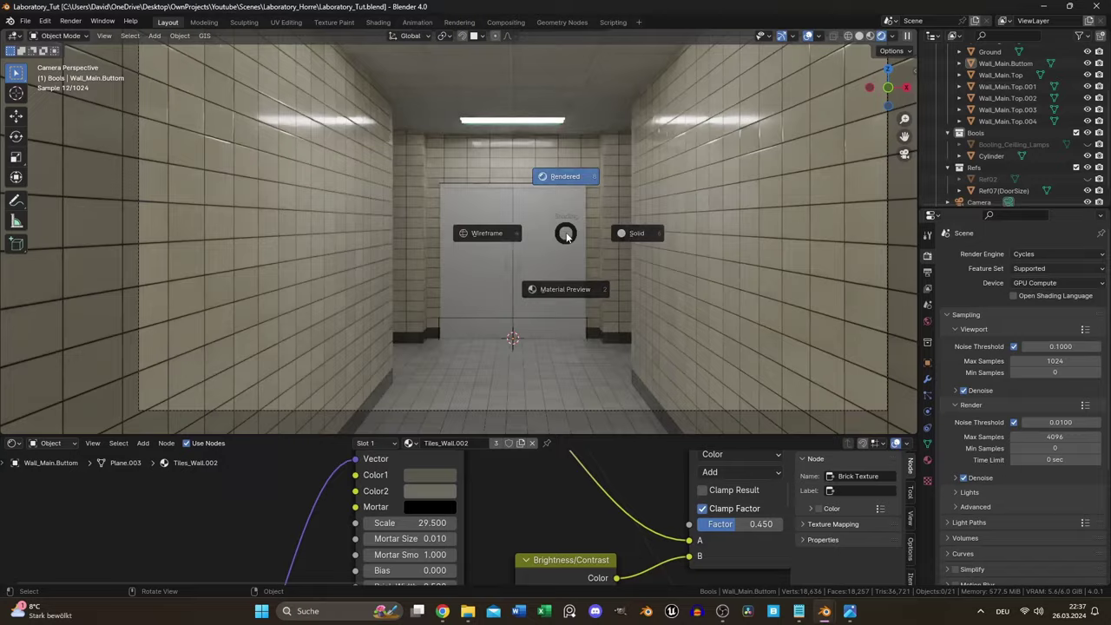
{"action": "scroll", "coordinate": [561, 263], "scroll_direction": "up", "scroll_amount": 3}
{"action": "left_click", "coordinate": [1003, 190]}
{"action": "key", "text": "g"}
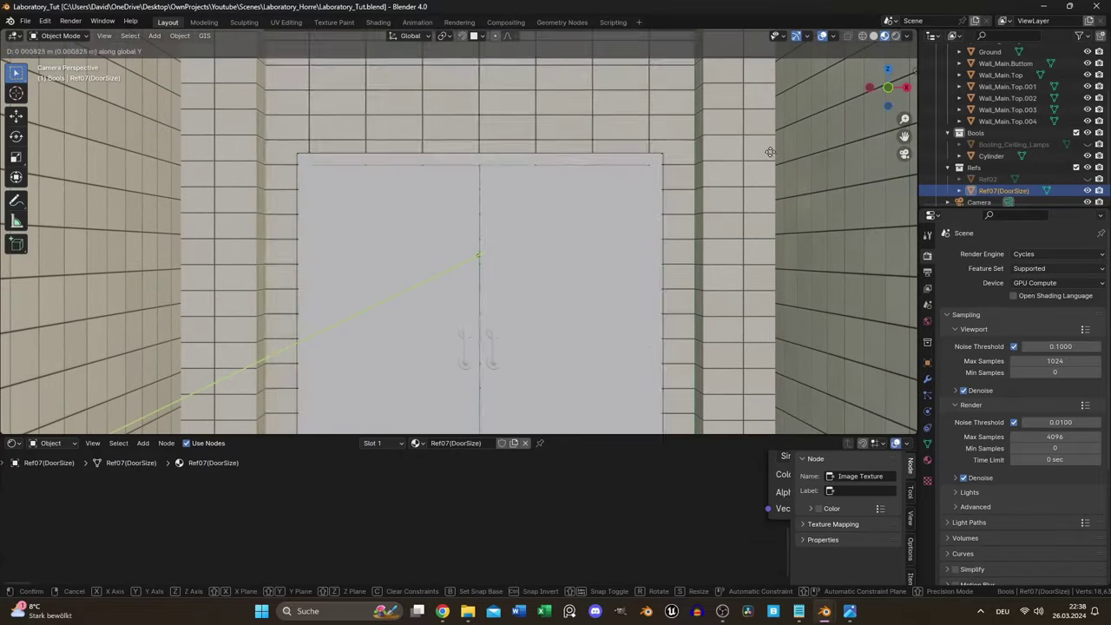
{"action": "key", "text": "y"}
{"action": "left_click", "coordinate": [830, 333]}
{"action": "scroll", "coordinate": [608, 260], "scroll_direction": "up", "scroll_amount": 2}
{"action": "scroll", "coordinate": [1012, 130], "scroll_direction": "up", "scroll_amount": 5}
{"action": "left_click", "coordinate": [1010, 120]}
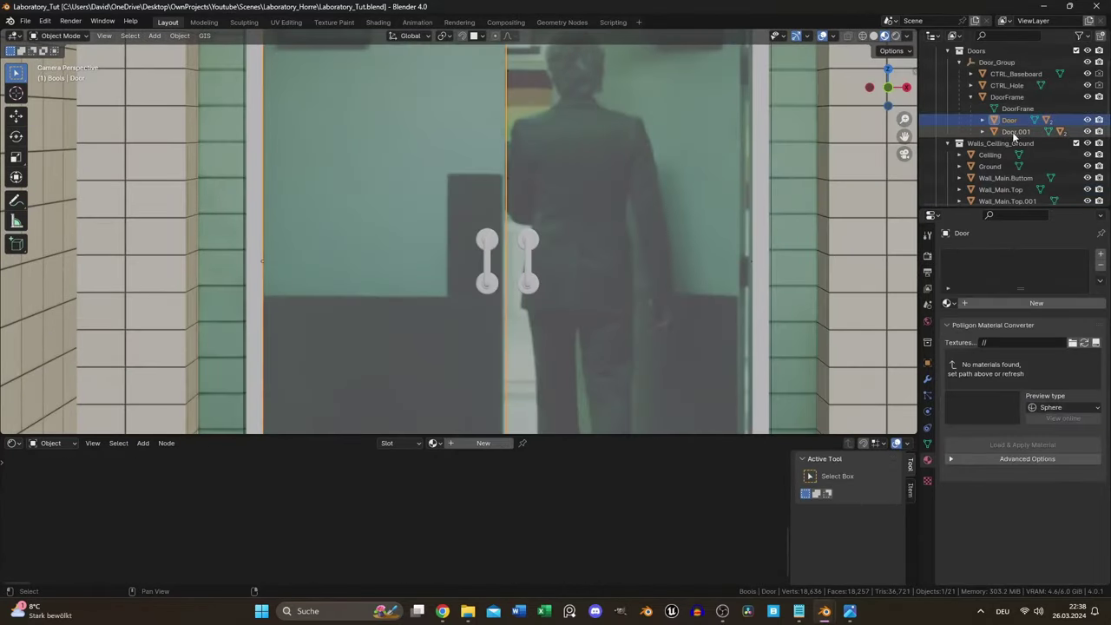
{"action": "scroll", "coordinate": [699, 200], "scroll_direction": "up", "scroll_amount": 2}
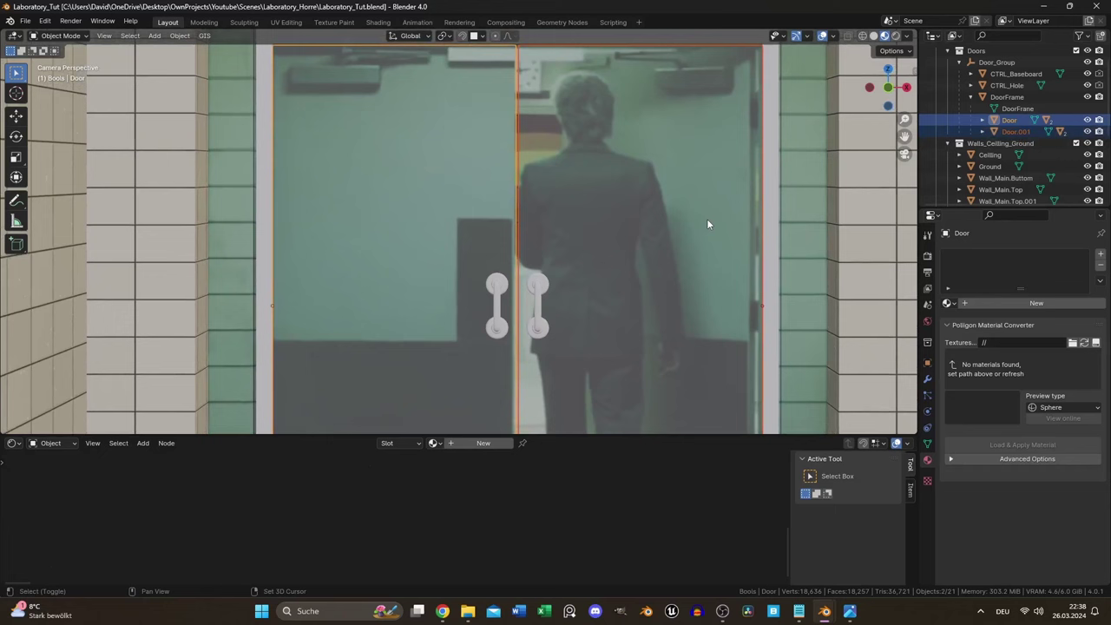
Widen the door geometry along X in Edit Mode
{"action": "key", "text": "Tab"}
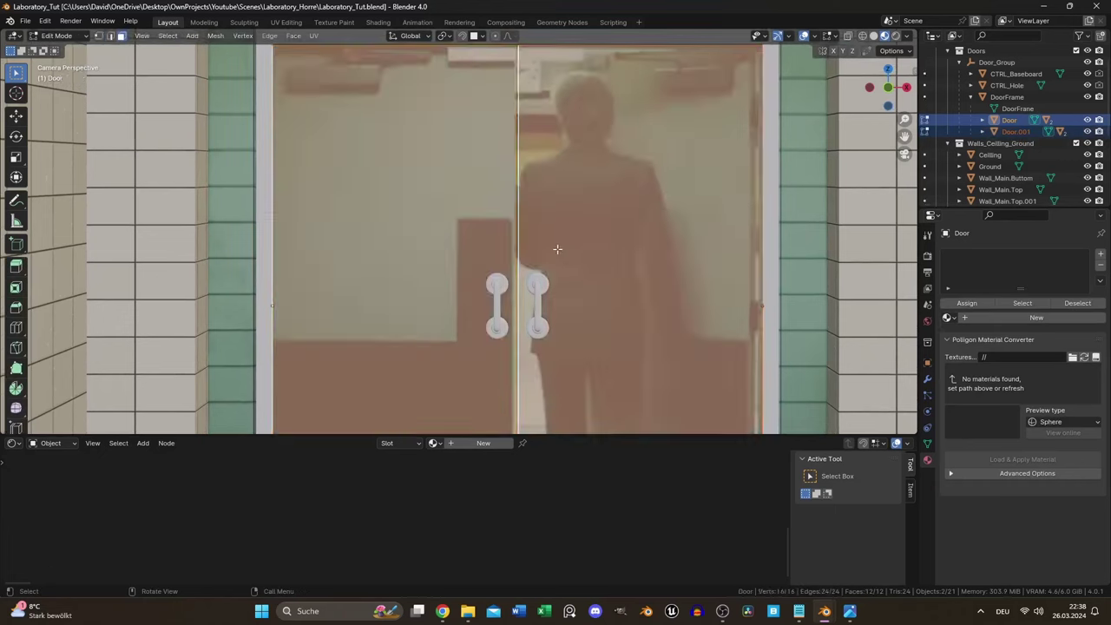
{"action": "key", "text": "s"}
{"action": "key", "text": "x"}
{"action": "left_click", "coordinate": [744, 412]}
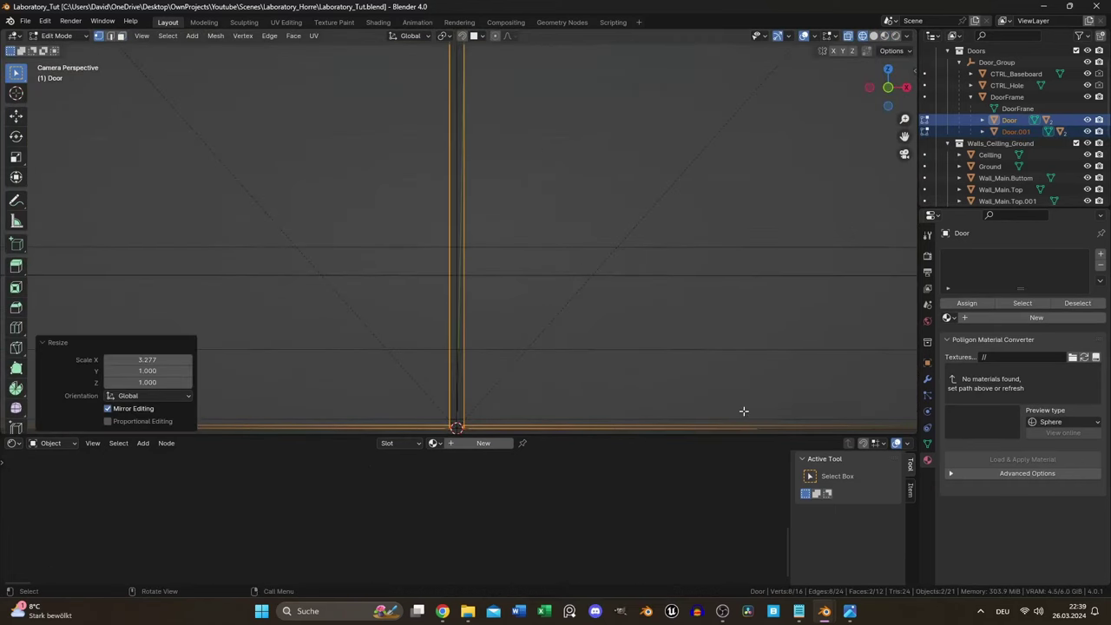
{"action": "scroll", "coordinate": [744, 412], "scroll_direction": "down", "scroll_amount": 5}
Add vertical and horizontal loop cuts dividing the door leaves into panels
{"action": "key", "text": "ctrl+r"}
{"action": "left_click", "coordinate": [501, 279]}
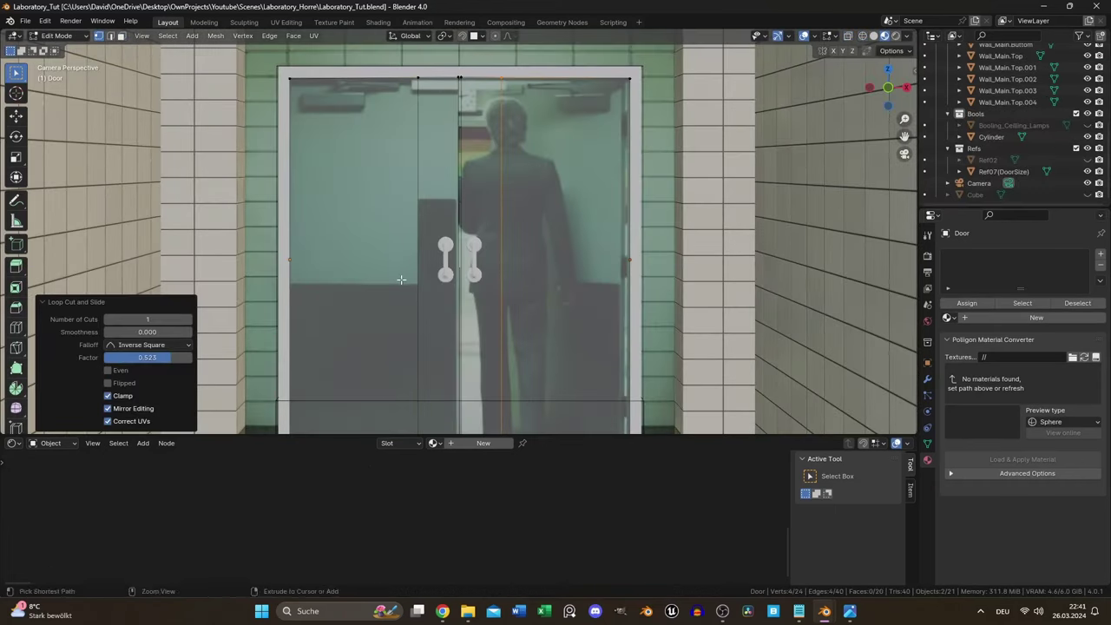
{"action": "key", "text": "ctrl+r"}
{"action": "left_click", "coordinate": [402, 279]}
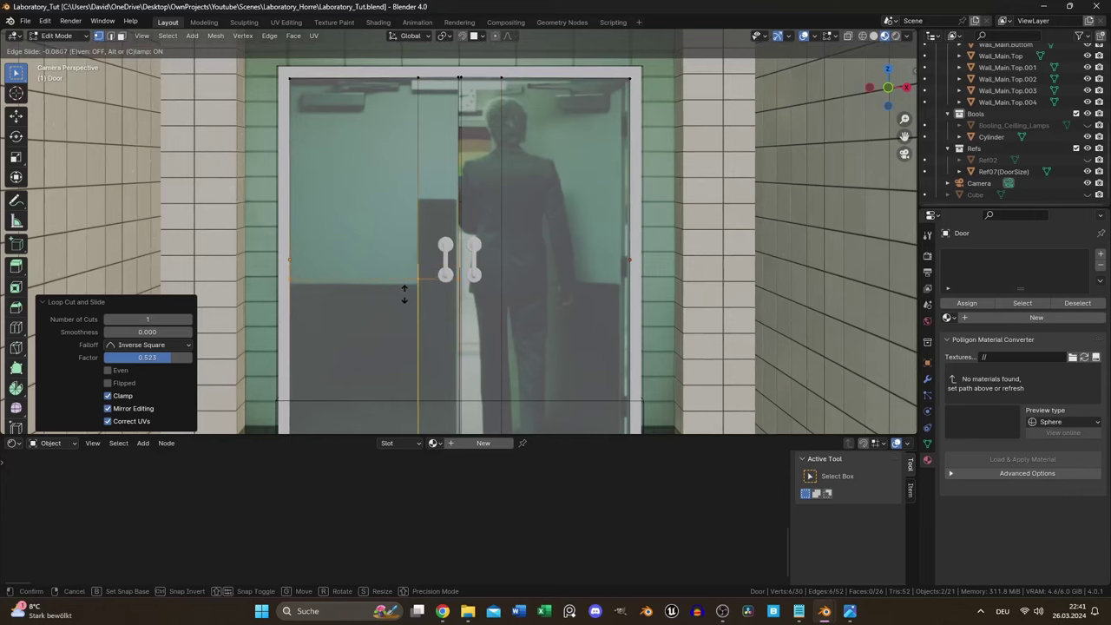
{"action": "left_click", "coordinate": [422, 198]}
{"action": "middle_click_drag", "start_coordinate": [422, 198], "coordinate": [475, 147], "text": "shift"}
{"action": "key", "text": "ctrl+r"}
{"action": "left_click", "coordinate": [475, 148]}
{"action": "left_click", "coordinate": [476, 148]}
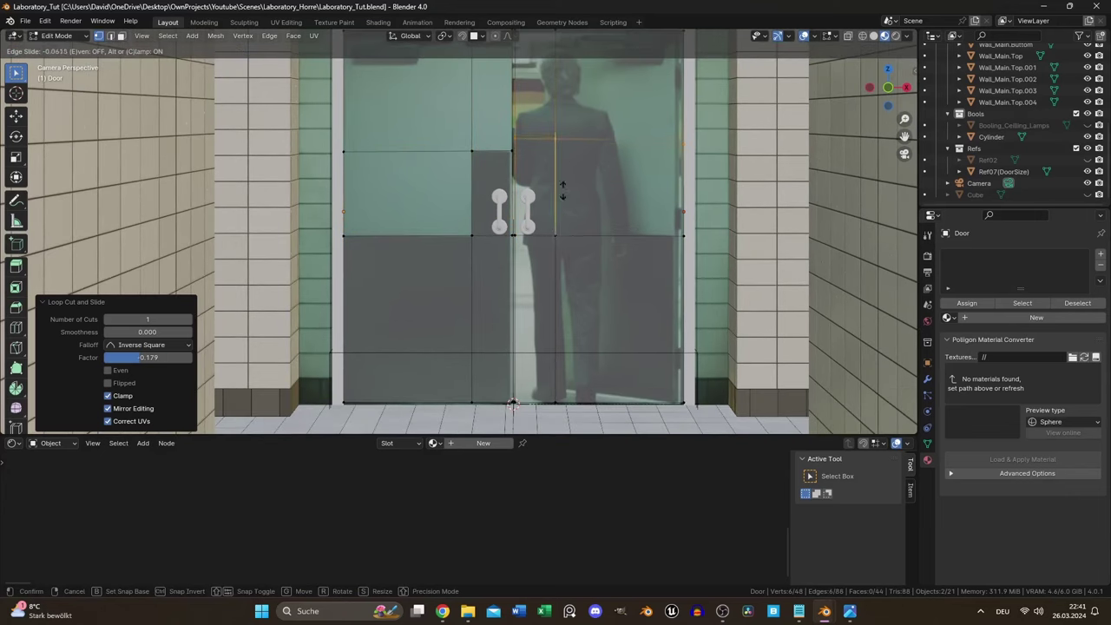
Select the panel faces on both door leaves, excluding the upper door face
{"action": "scroll", "coordinate": [476, 148], "scroll_direction": "up", "scroll_amount": 5}
{"action": "key", "text": "3"}
{"action": "left_click", "coordinate": [415, 260]}
{"action": "middle_click_drag", "start_coordinate": [490, 254], "coordinate": [555, 176]}
{"action": "scroll", "coordinate": [555, 176], "scroll_direction": "up", "scroll_amount": 3}
{"action": "key", "text": "c"}
{"action": "mouse_move", "coordinate": [556, 176]}
{"action": "left_mouse_down"}
{"action": "mouse_move", "coordinate": [354, 199]}
{"action": "mouse_move", "coordinate": [419, 205]}
{"action": "left_mouse_up"}
{"action": "mouse_move", "coordinate": [418, 205]}
{"action": "middle_mouse_down"}
{"action": "mouse_move", "coordinate": [524, 275]}
{"action": "mouse_move", "coordinate": [695, 231]}
{"action": "mouse_move", "coordinate": [398, 128]}
{"action": "mouse_move", "coordinate": [643, 275]}
{"action": "middle_mouse_up"}
{"action": "left_click", "coordinate": [397, 127]}
{"action": "key", "text": "Escape"}
Extrude the selected panel faces by 0.005 m and inset them
{"action": "type", "text": "e.005"}
{"action": "key", "text": "Return"}
{"action": "key", "text": "i"}
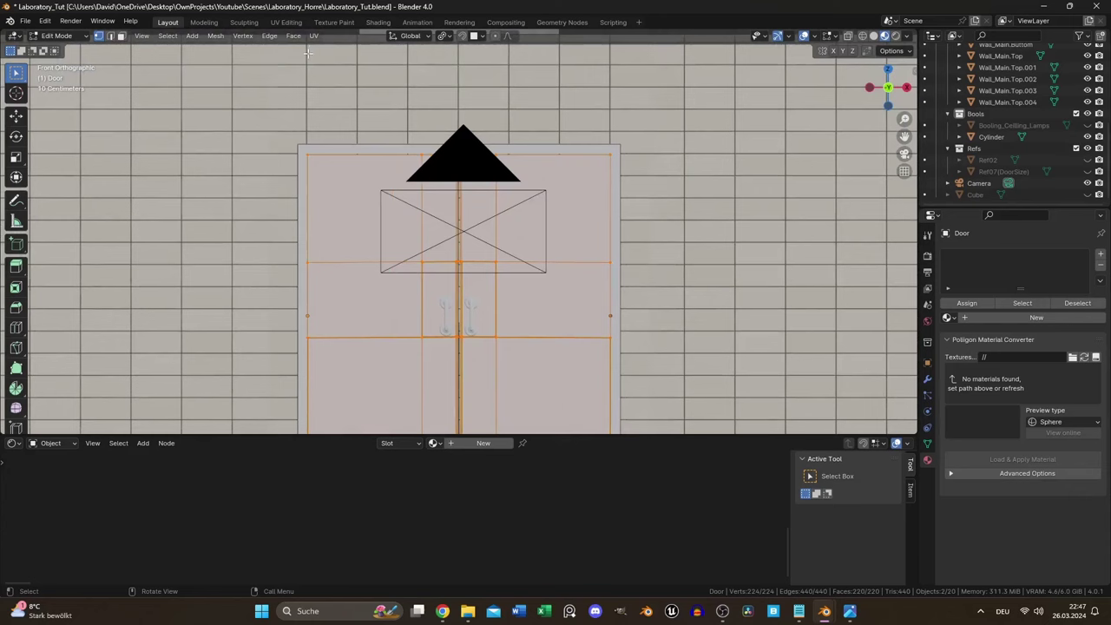
Cube-project the door's UVs and raise the pasted objects along Z
{"action": "left_click", "coordinate": [314, 36]}
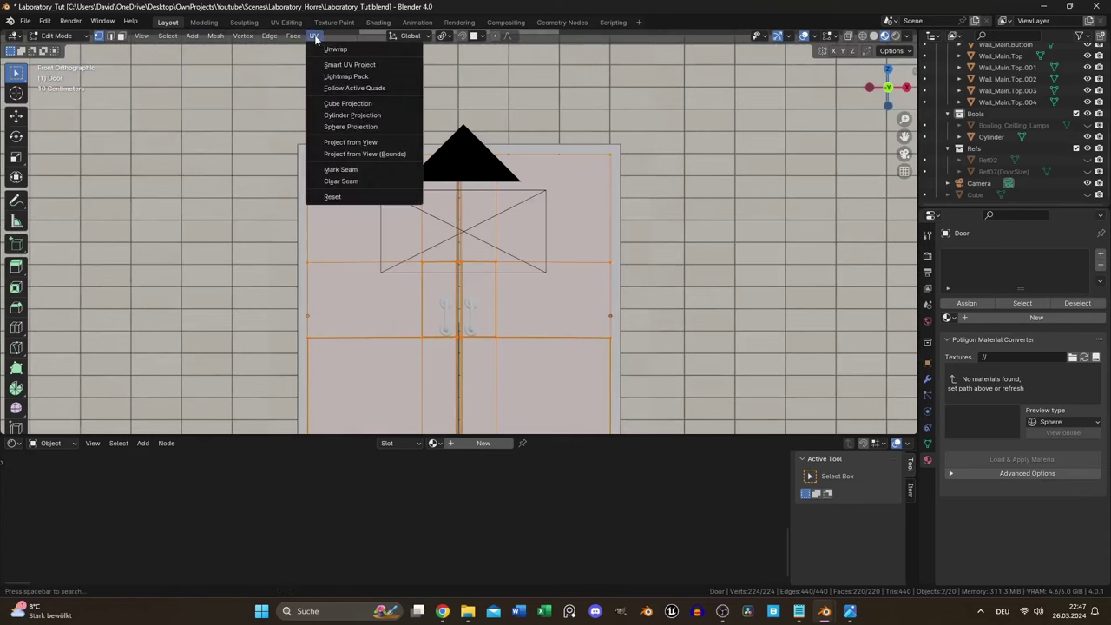
{"action": "left_click", "coordinate": [370, 106]}
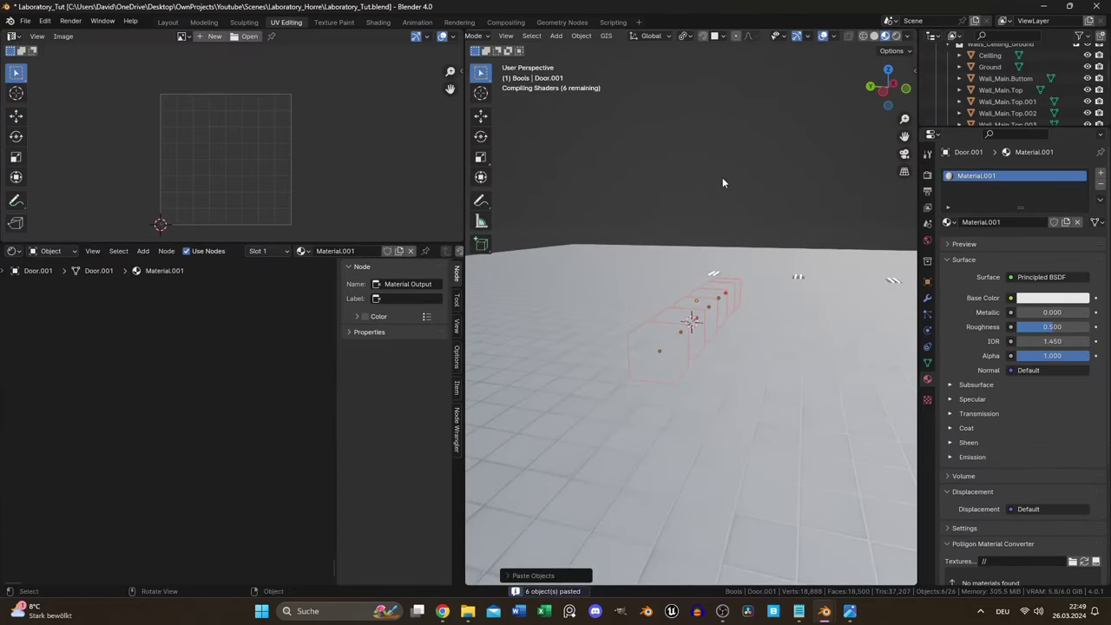
{"action": "key", "text": "g"}
{"action": "key", "text": "z"}
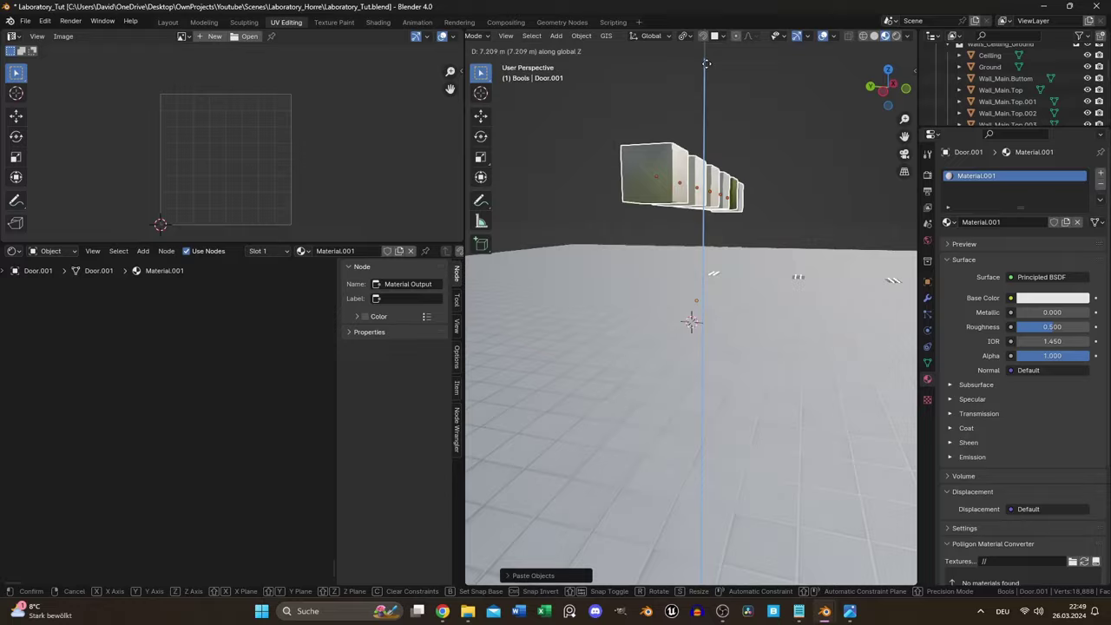
{"action": "left_click", "coordinate": [717, 113]}
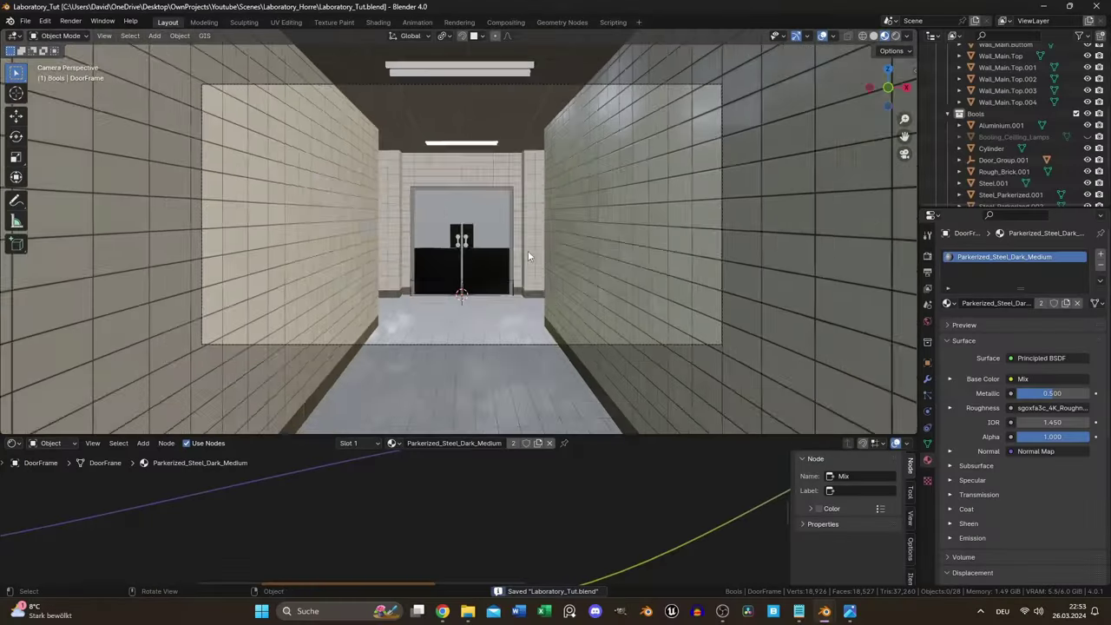
Switch the viewport to Rendered shading and delete the door handles
{"action": "key", "text": "z"}
{"action": "left_click", "coordinate": [535, 209]}
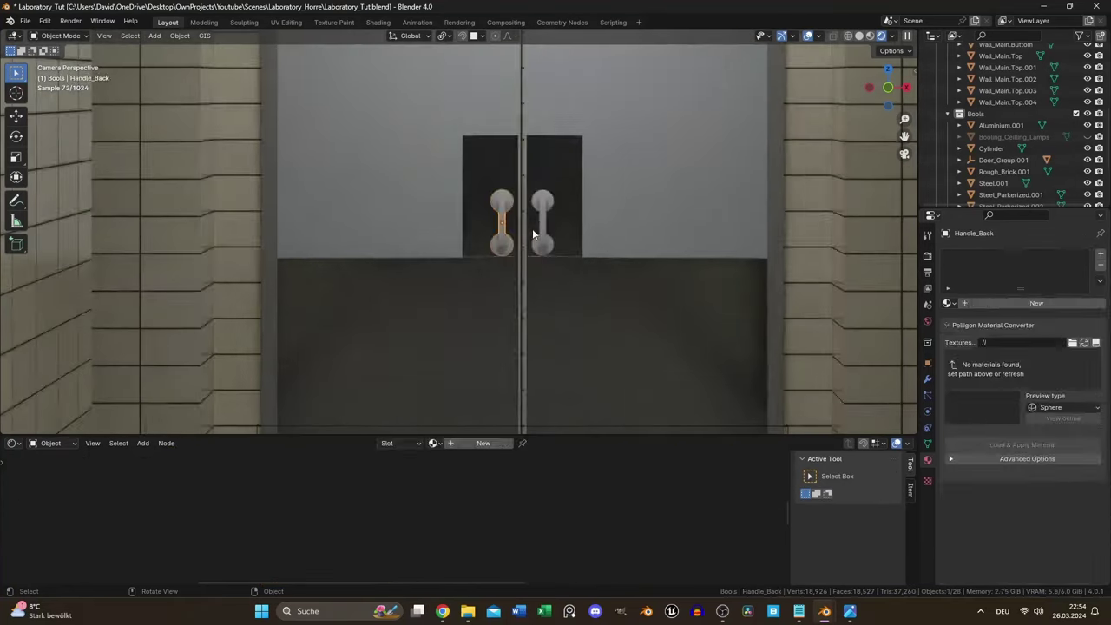
{"action": "left_click", "coordinate": [543, 214]}
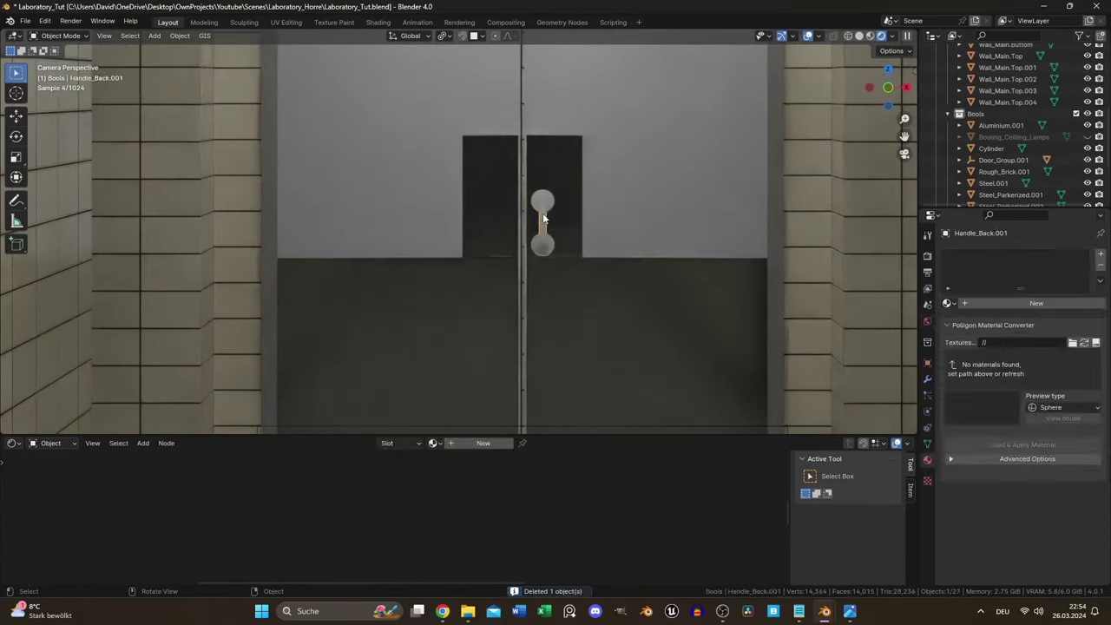
{"action": "key", "text": "Delete"}
Add a cube and apply a Subdivision modifier to round it
{"action": "left_click", "coordinate": [155, 35]}
{"action": "mouse_move", "coordinate": [171, 50]}
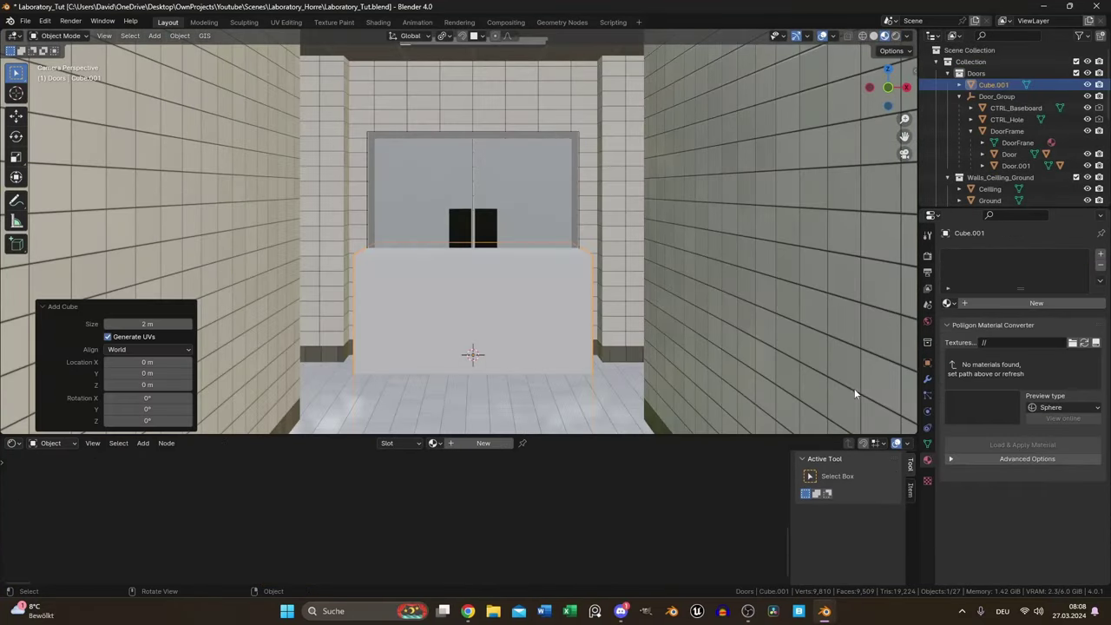
{"action": "left_click", "coordinate": [928, 379]}
{"action": "left_click", "coordinate": [1028, 253]}
{"action": "left_click", "coordinate": [955, 347]}
{"action": "key", "text": "ctrl+a"}
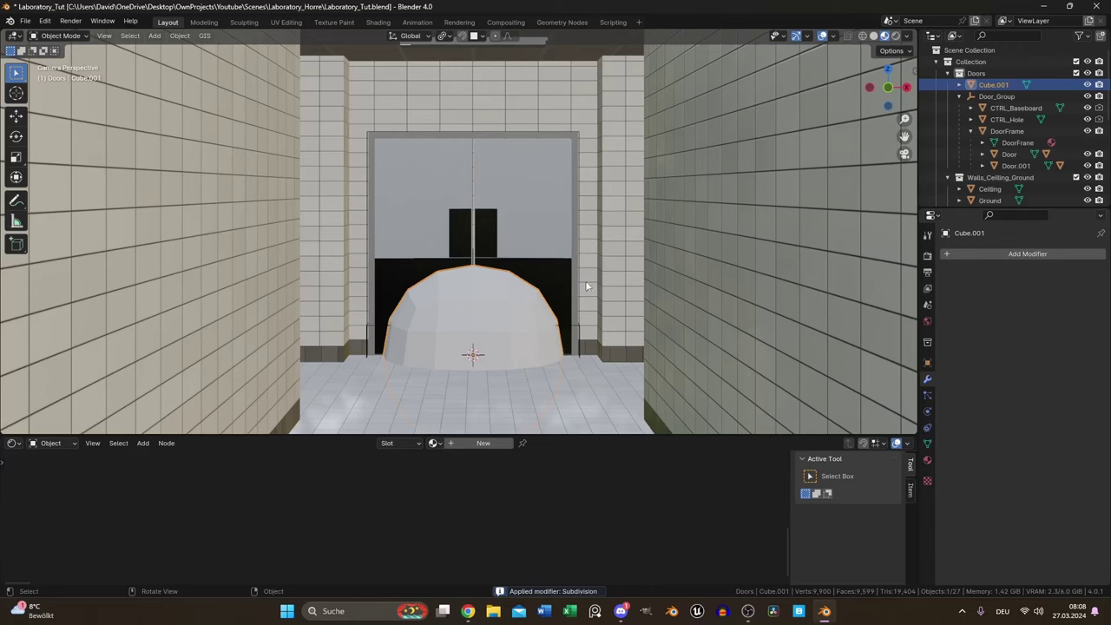
Raise the sphere to the doorway centre and shrink it
{"action": "key", "text": "g"}
{"action": "key", "text": "z"}
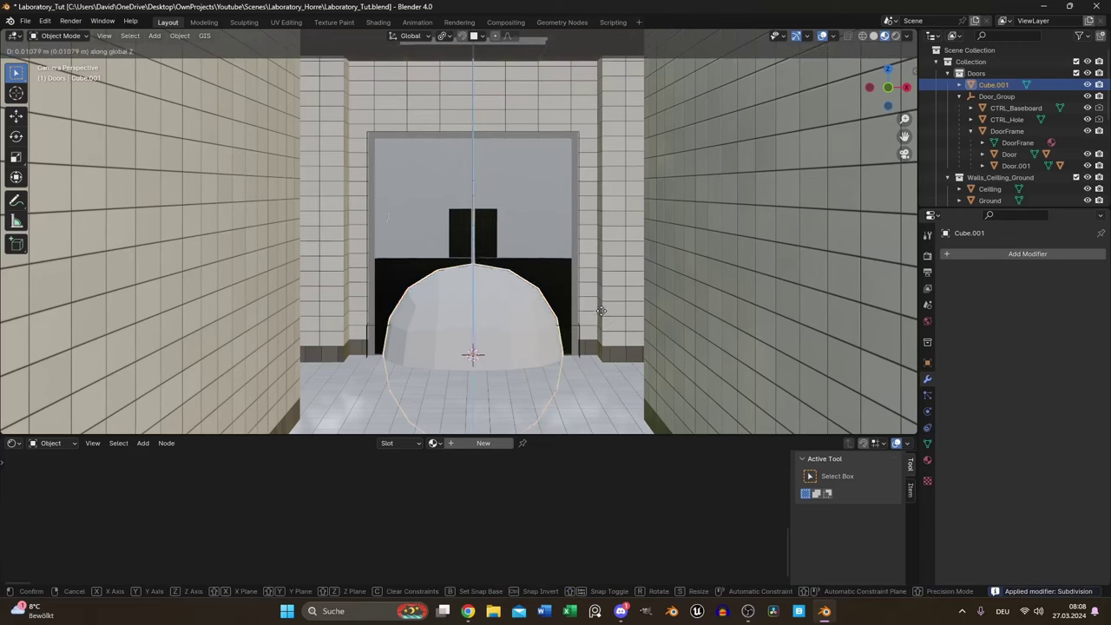
{"action": "left_click", "coordinate": [668, 203]}
{"action": "key", "text": "s"}
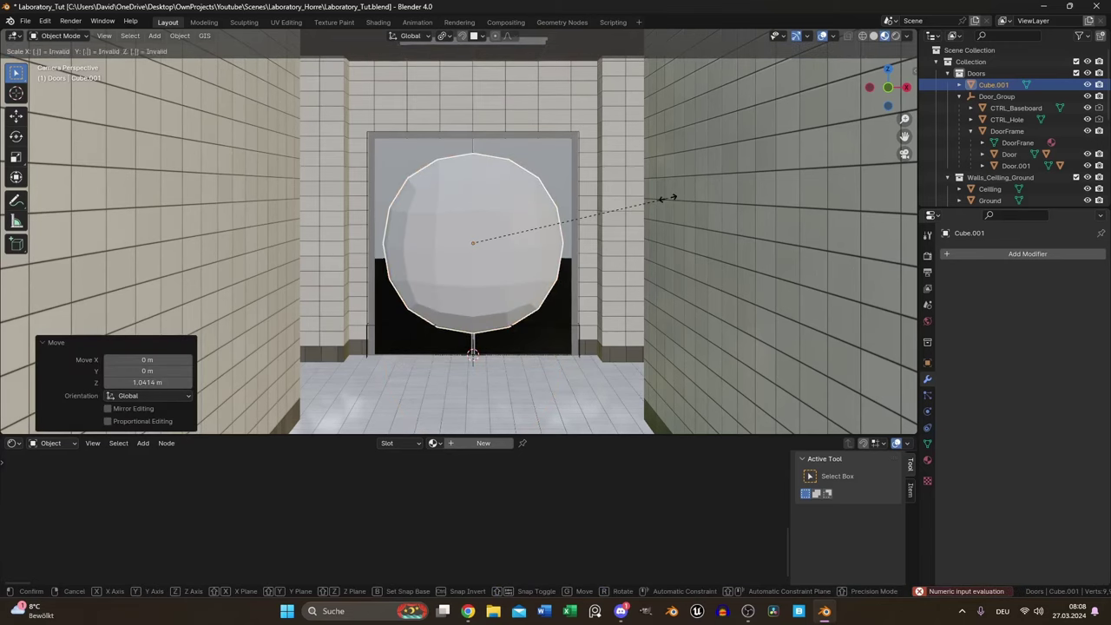
{"action": "key", "text": "Return"}
{"action": "key", "text": "Tab"}
{"action": "middle_click_drag", "start_coordinate": [668, 199], "coordinate": [462, 222]}
Delete the left half of the sphere, leaving a half-dome
{"action": "left_click", "coordinate": [462, 222], "text": "alt"}
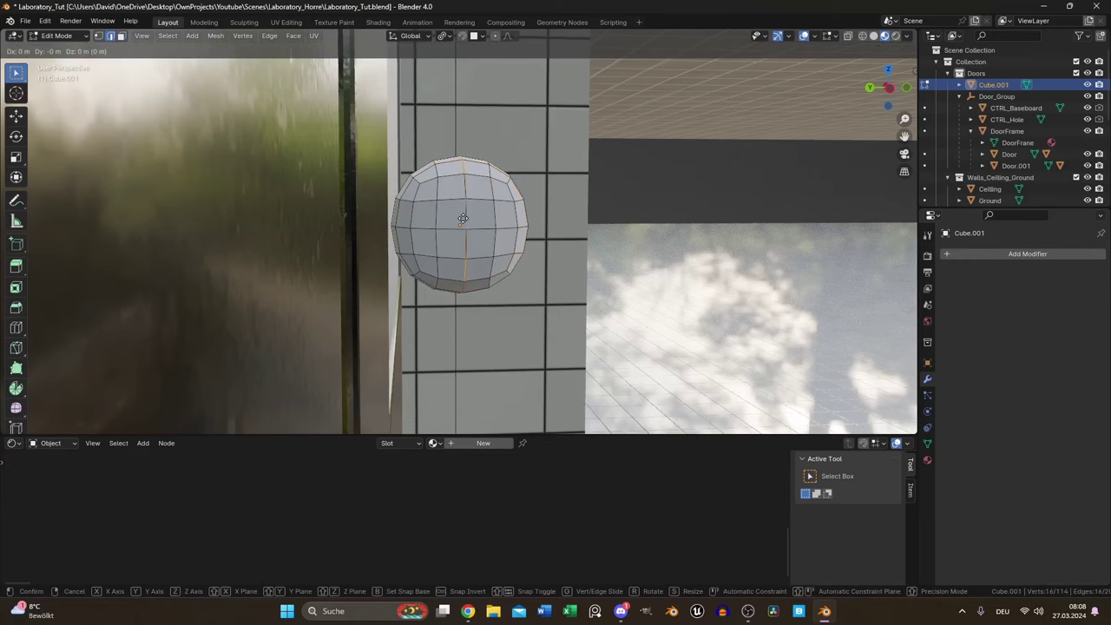
{"action": "key", "text": "l"}
{"action": "key", "text": "x"}
{"action": "left_click", "coordinate": [381, 230]}
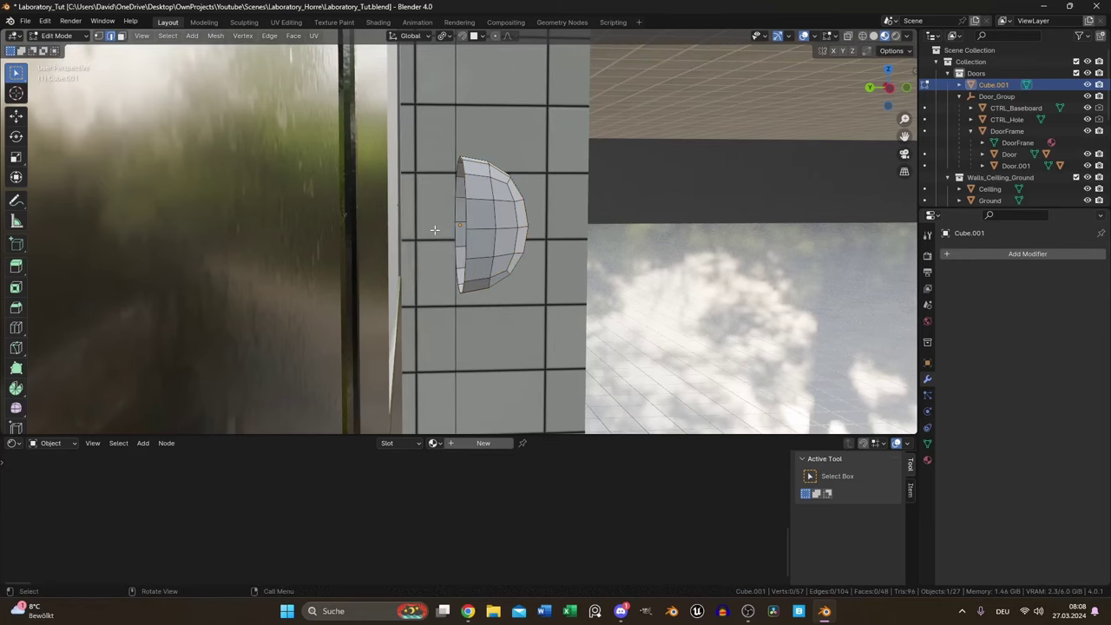
Flatten the half-dome along the Y axis
{"action": "key", "text": "a"}
{"action": "middle_click_drag", "start_coordinate": [434, 229], "coordinate": [565, 231]}
{"action": "key", "text": "s"}
{"action": "key", "text": "x"}
{"action": "key", "text": "y"}
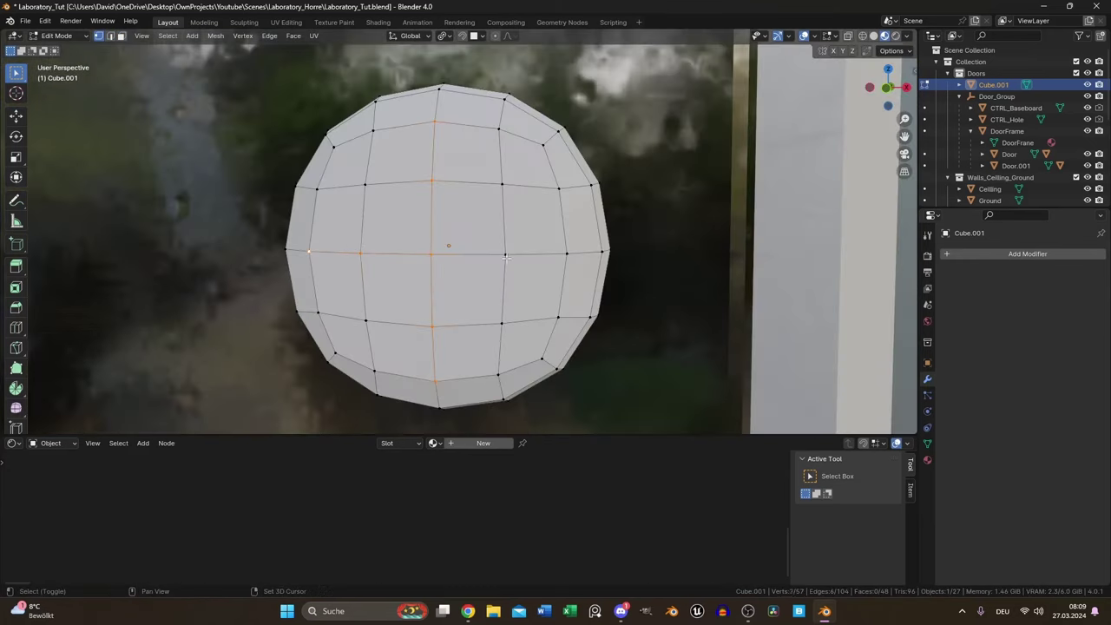
{"action": "key", "text": "n"}
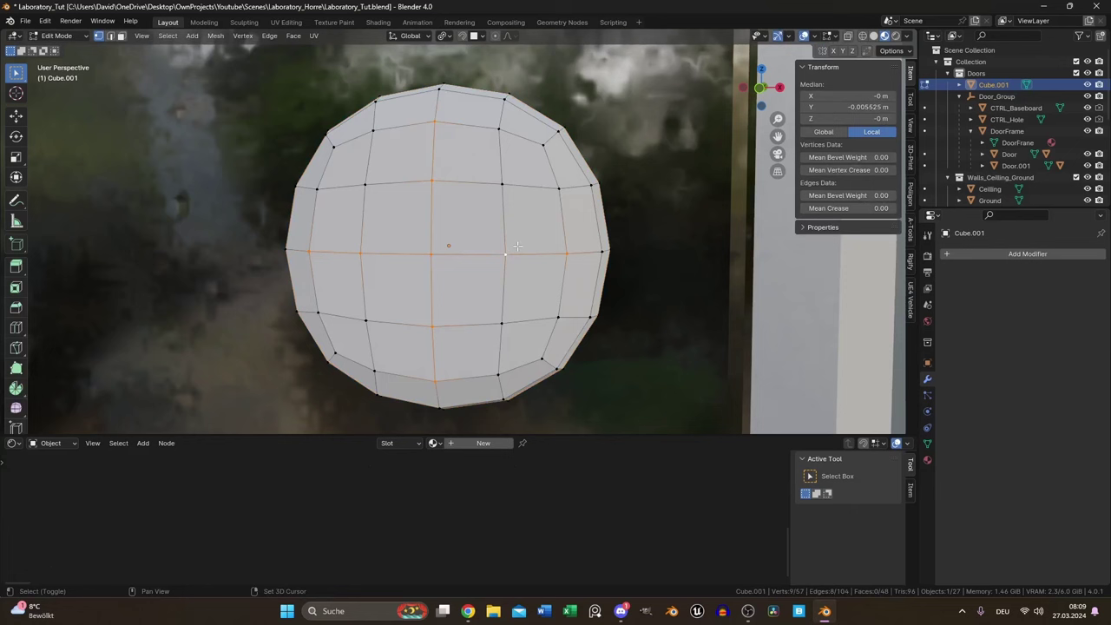
Bevel the edge loops twice to form cross-shaped grooves
{"action": "key", "text": "ctrl+b"}
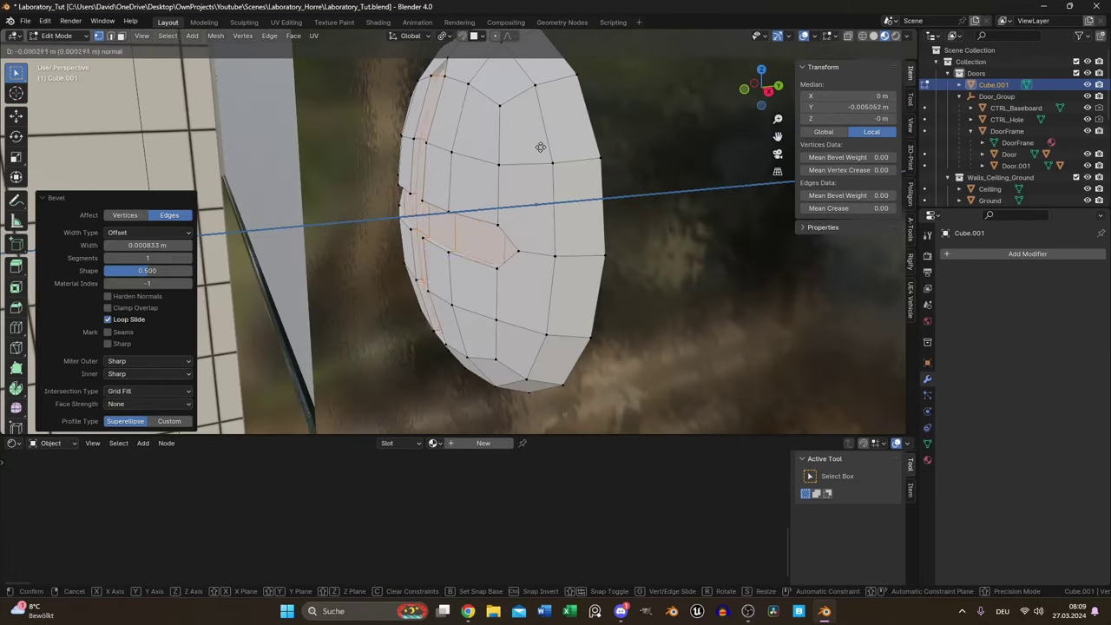
{"action": "left_click", "coordinate": [608, 141]}
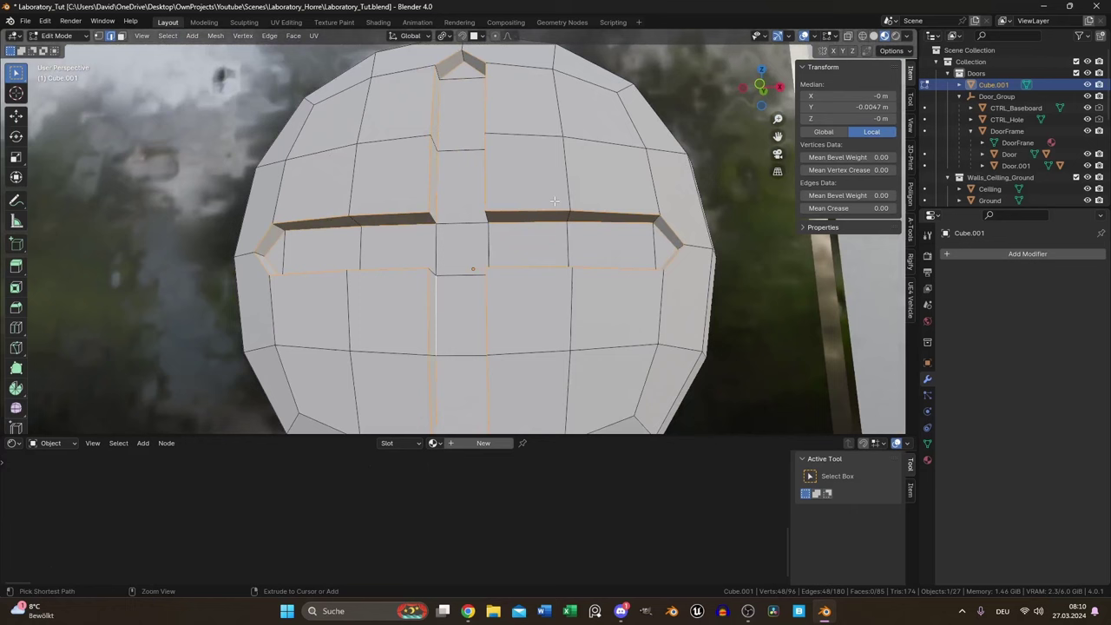
{"action": "key", "text": "ctrl+b"}
{"action": "left_click", "coordinate": [620, 165]}
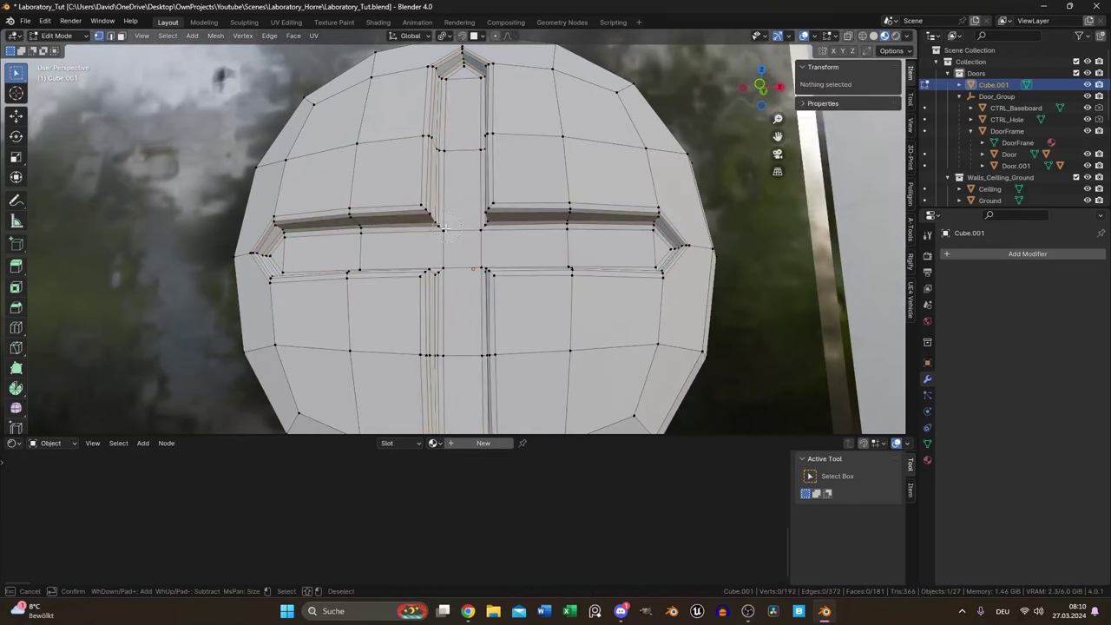
Select the centre vertices and scale them with X locked
{"action": "key", "text": "c"}
{"action": "left_click", "coordinate": [419, 205]}
{"action": "right_click", "coordinate": [491, 213]}
{"action": "middle_click_drag", "start_coordinate": [492, 212], "coordinate": [507, 319]}
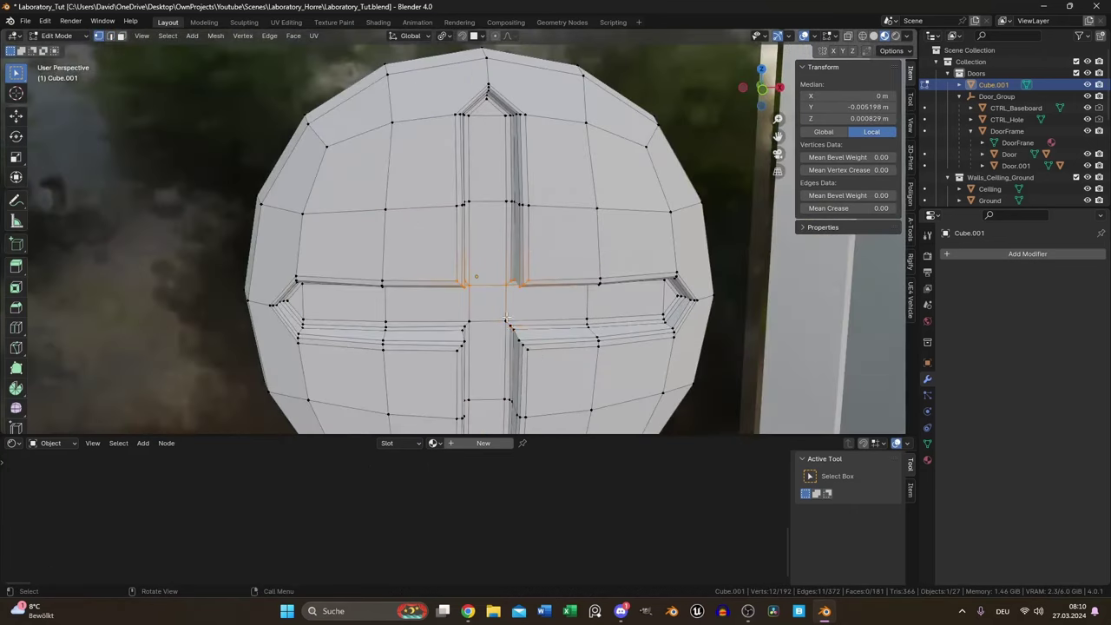
{"action": "middle_click_drag", "start_coordinate": [527, 356], "coordinate": [612, 254]}
{"action": "key", "text": "s"}
{"action": "key", "text": "shift+x"}
{"action": "key", "text": "g"}
{"action": "key", "text": "y"}
{"action": "key", "text": "Escape"}
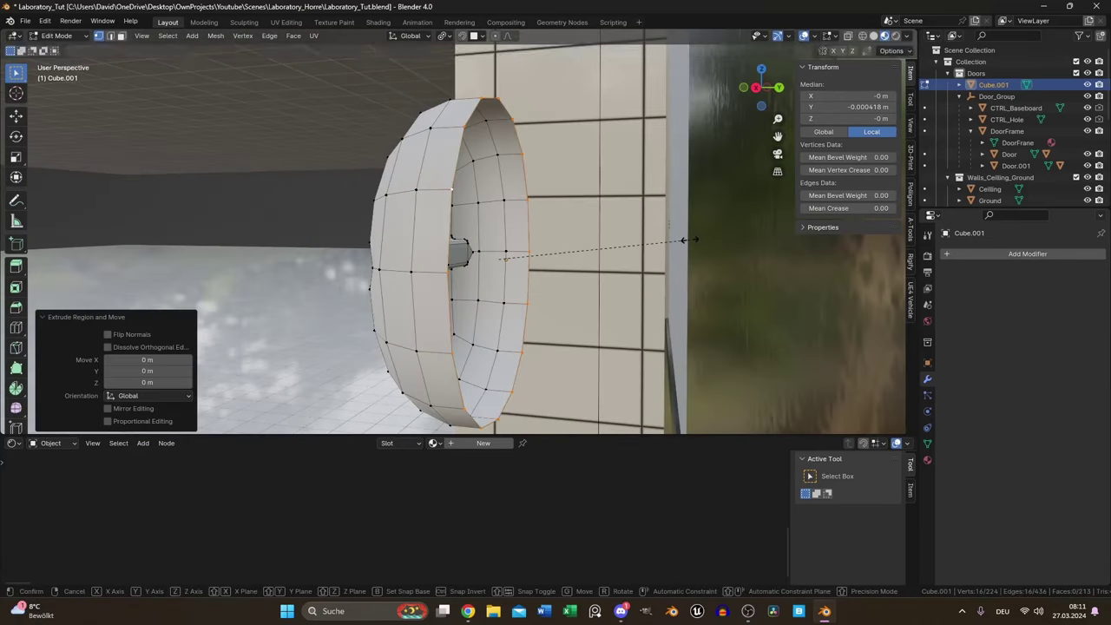
Shrink the centre hole to 0.35 and pull it out along Y into a tube
{"action": "type", "text": "s.35"}
{"action": "key", "text": "Return"}
{"action": "key", "text": "g"}
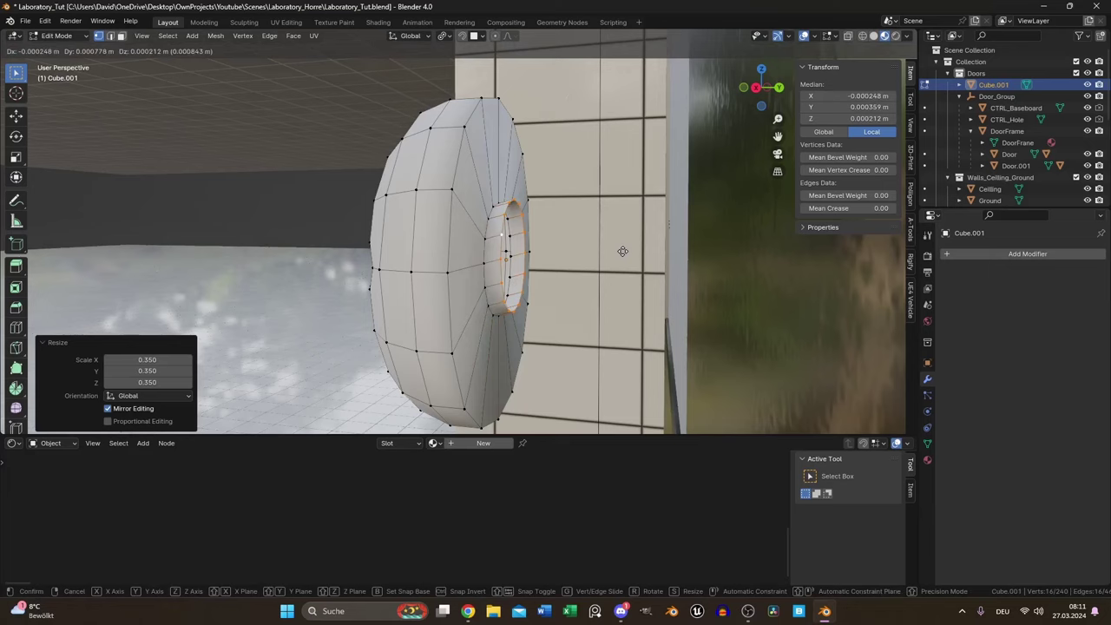
{"action": "key", "text": "y"}
{"action": "left_click", "coordinate": [839, 281]}
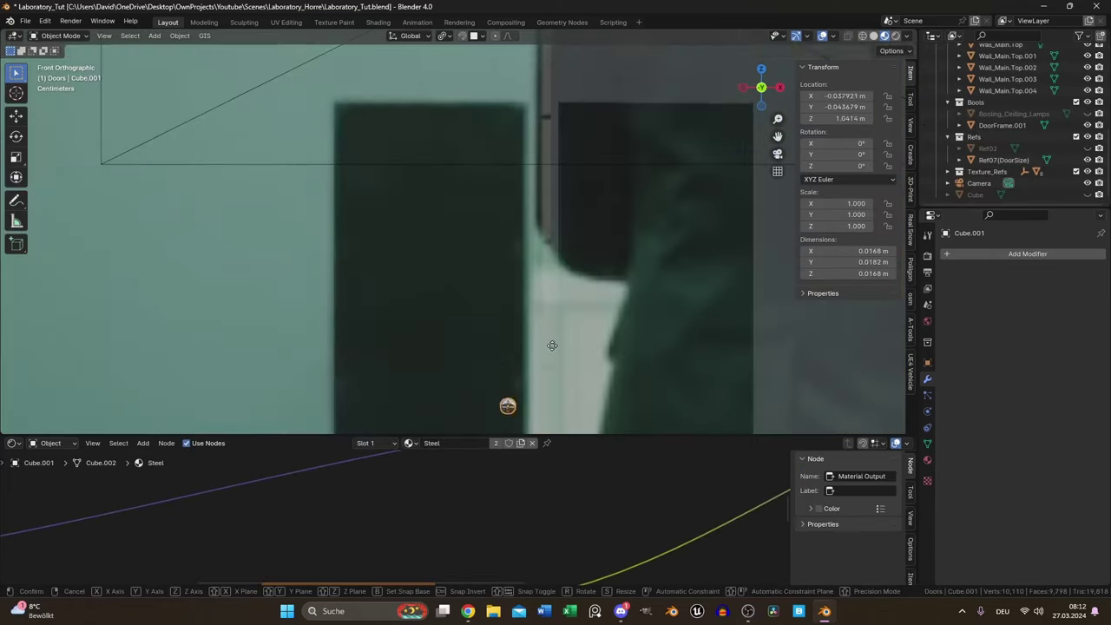
Duplicate the door-leaf plate geometry and move the copy 0.858 m along X
{"action": "left_click", "coordinate": [552, 345]}
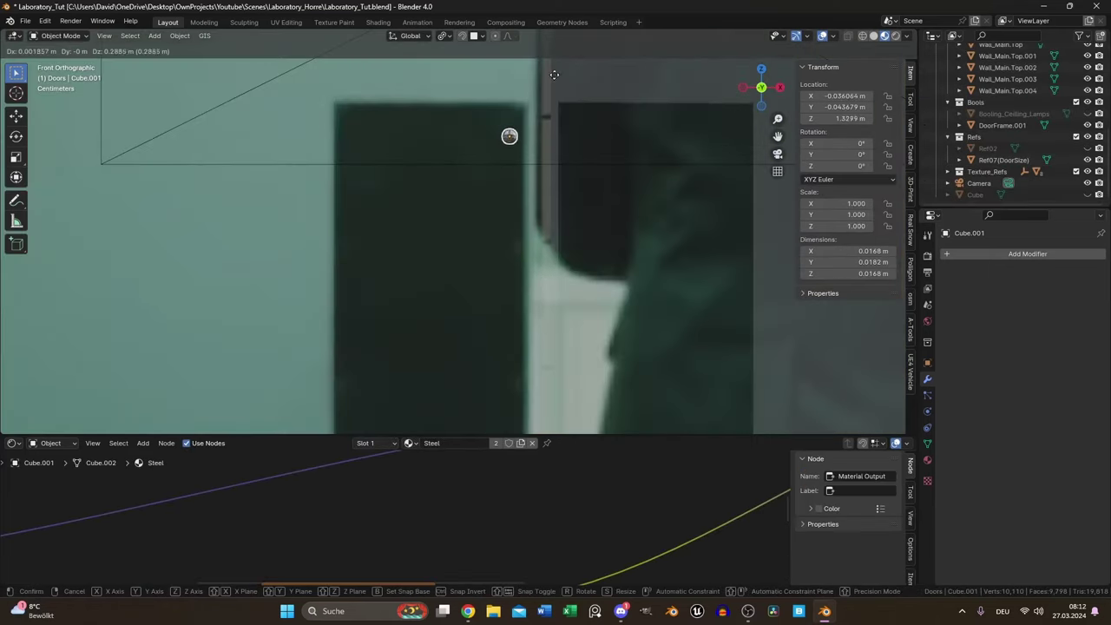
{"action": "key", "text": "Tab"}
{"action": "key", "text": "shift+d"}
{"action": "key", "text": "z"}
{"action": "key", "text": "Return"}
{"action": "scroll", "coordinate": [500, 269], "scroll_direction": "up", "scroll_amount": 5}
{"action": "scroll", "coordinate": [500, 268], "scroll_direction": "down", "scroll_amount": 4}
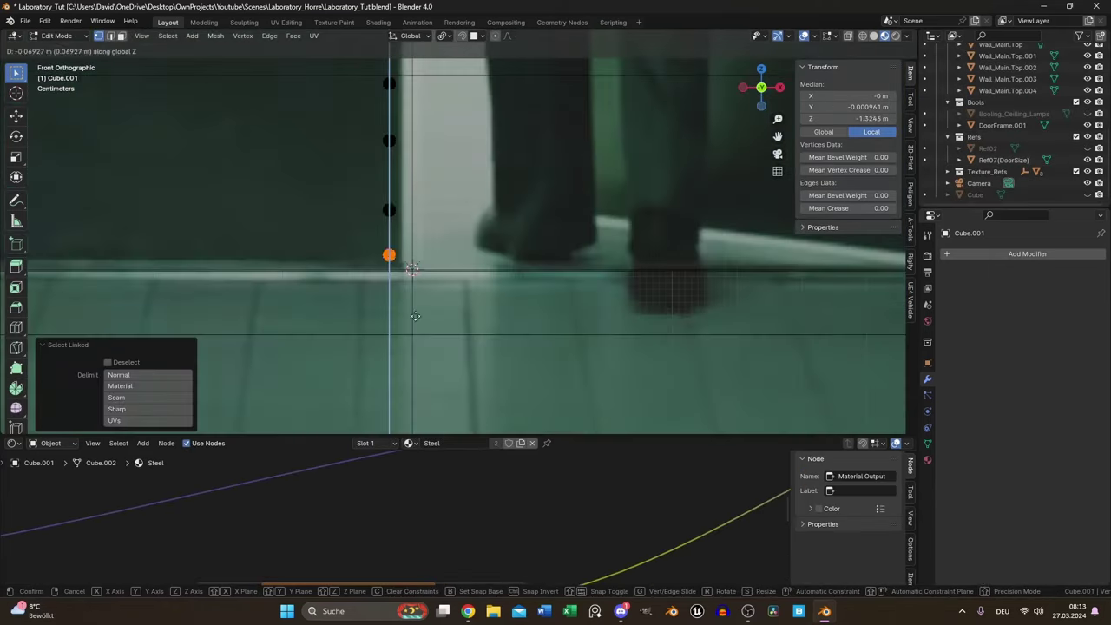
{"action": "scroll", "coordinate": [494, 244], "scroll_direction": "up", "scroll_amount": 4}
{"action": "key", "text": "g"}
{"action": "key", "text": "Escape"}
{"action": "scroll", "coordinate": [576, 196], "scroll_direction": "down", "scroll_amount": 4}
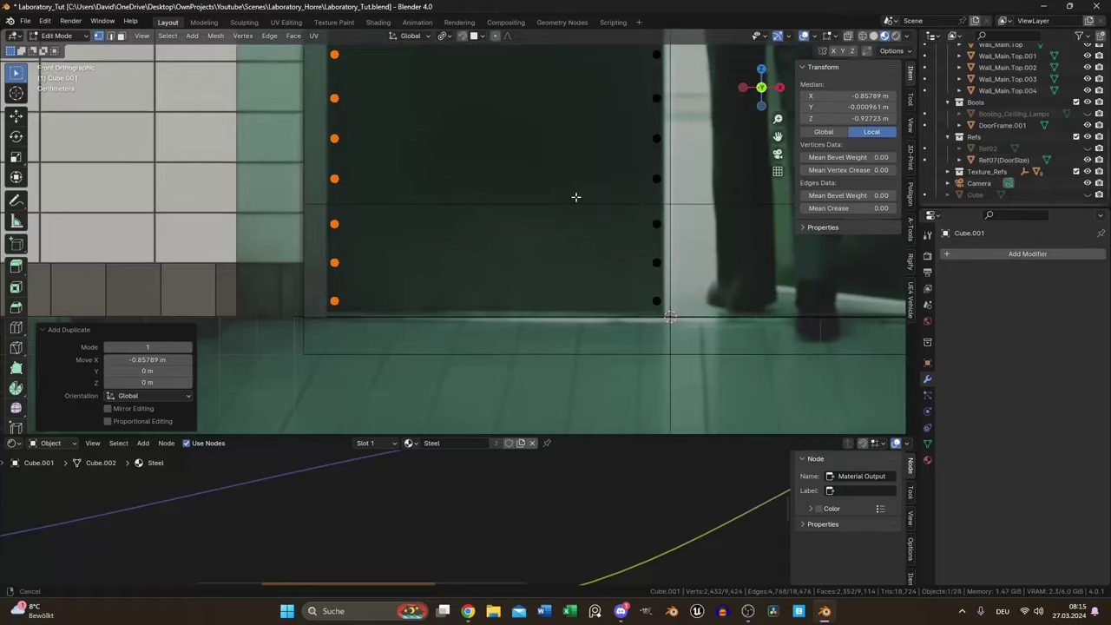
Mirror the copied plate along X with a scale of -1
{"action": "key", "text": "s"}
{"action": "key", "text": "x"}
{"action": "key", "text": "Return"}
Slide the mirrored piece along X and add a cube stretched along X for the closer arm
{"action": "key", "text": "g"}
{"action": "key", "text": "x"}
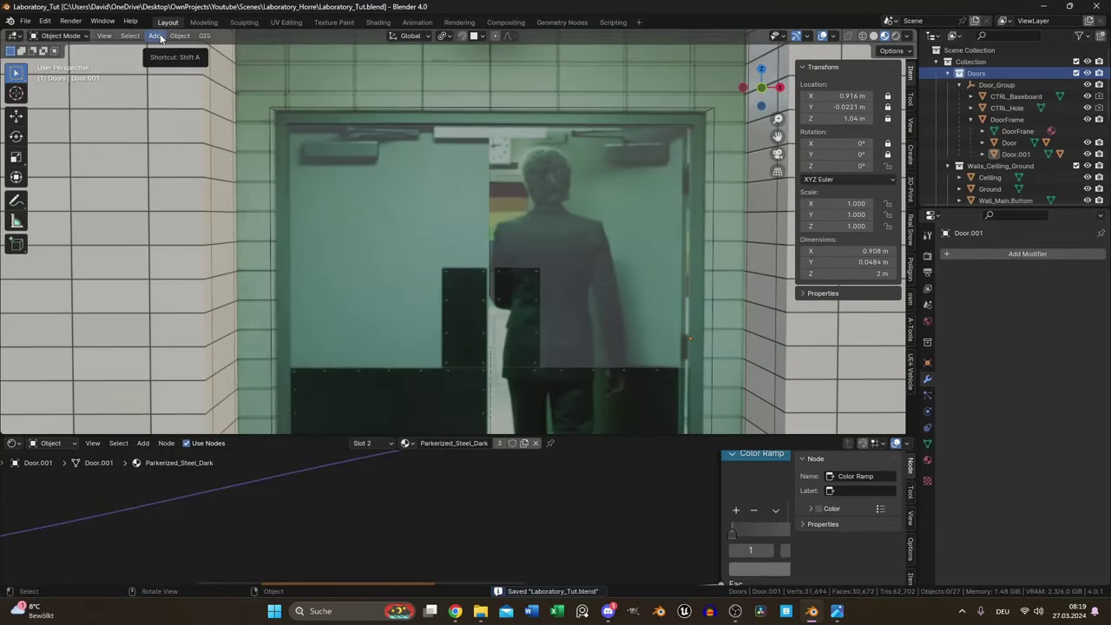
{"action": "left_click", "coordinate": [158, 35]}
{"action": "mouse_move", "coordinate": [192, 54]}
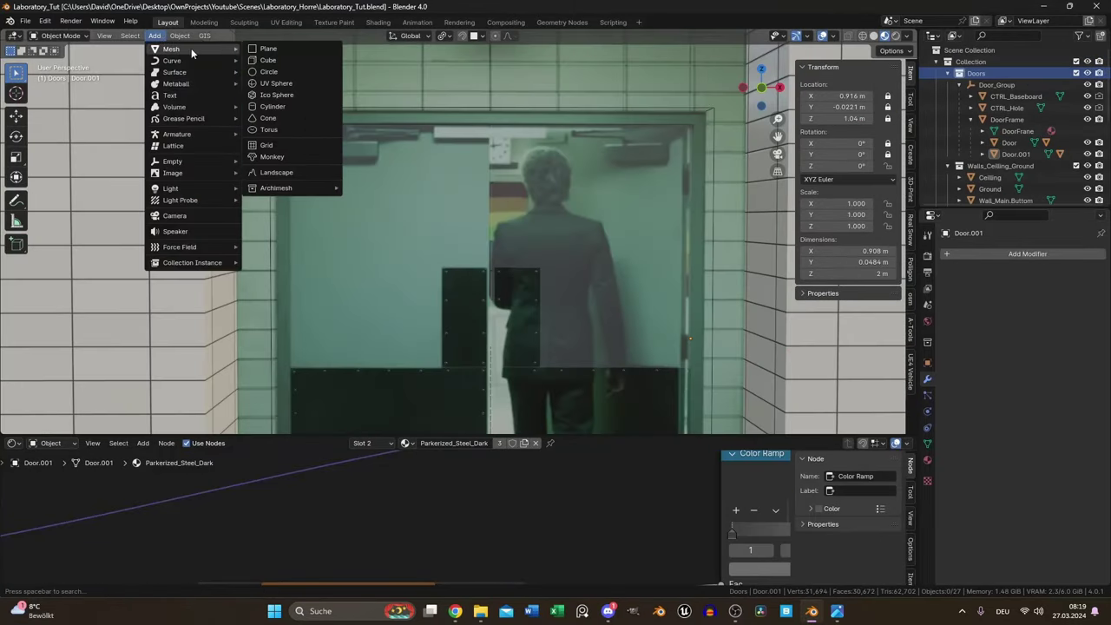
{"action": "left_click", "coordinate": [278, 62]}
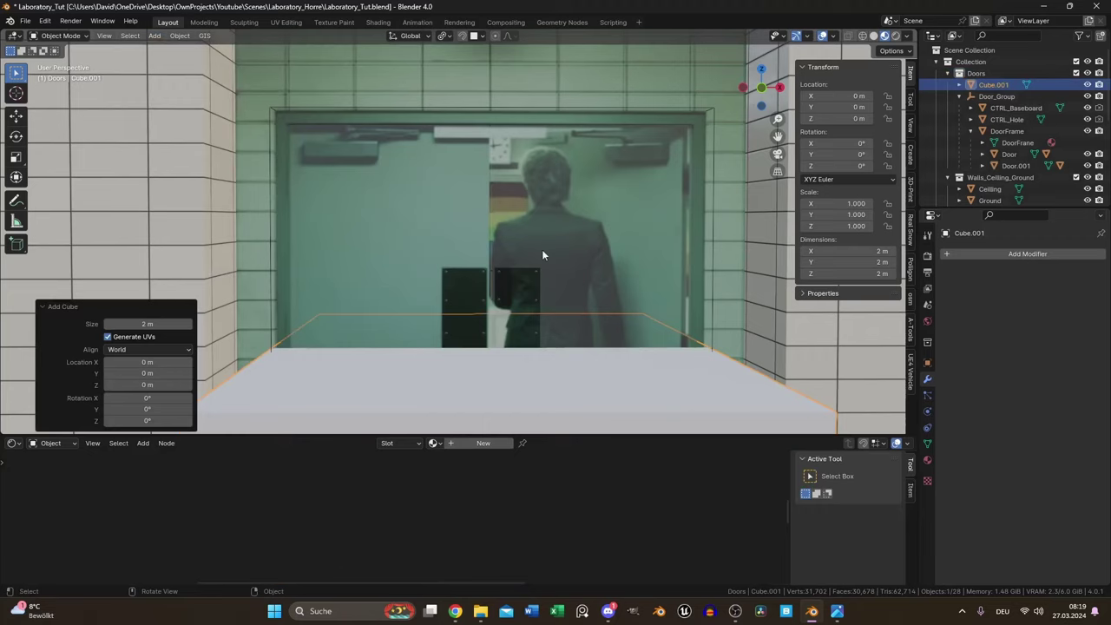
{"action": "key", "text": "s"}
{"action": "key", "text": "x"}
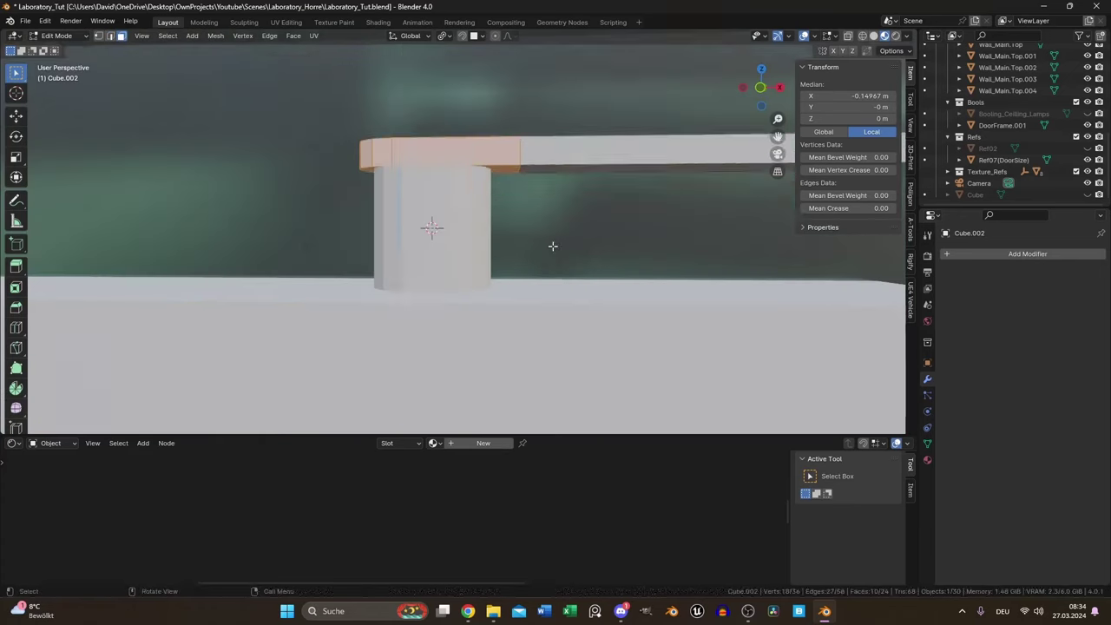
Raise the selected faces along Z, rotate the piece about Z, and add a pivot cylinder
{"action": "key", "text": "g"}
{"action": "key", "text": "z"}
{"action": "left_click", "coordinate": [605, 262]}
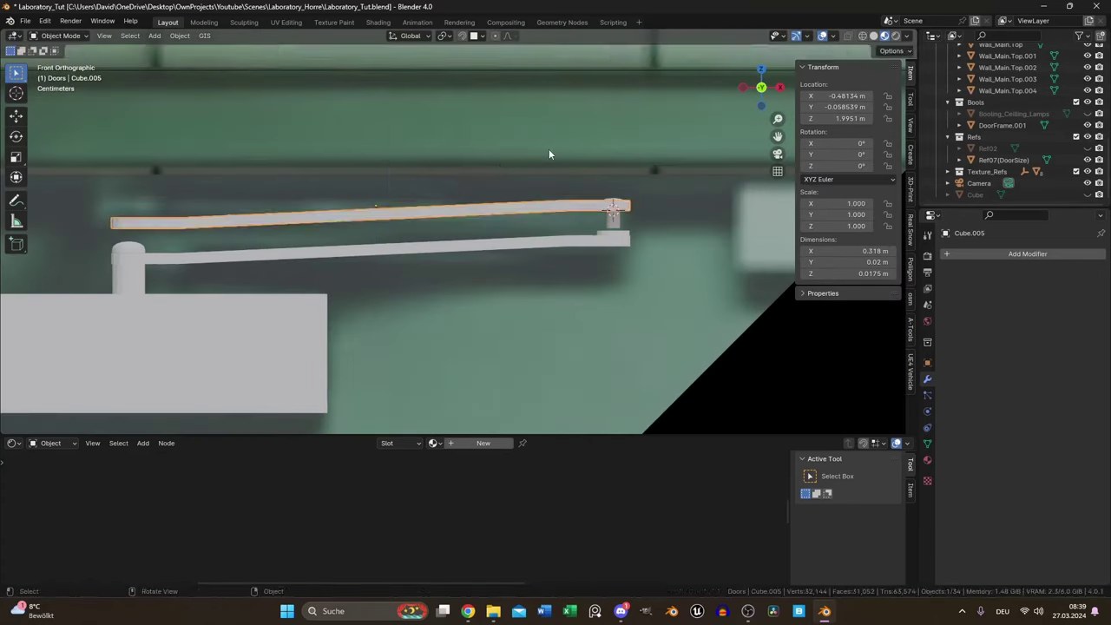
{"action": "key", "text": "r"}
{"action": "key", "text": "z"}
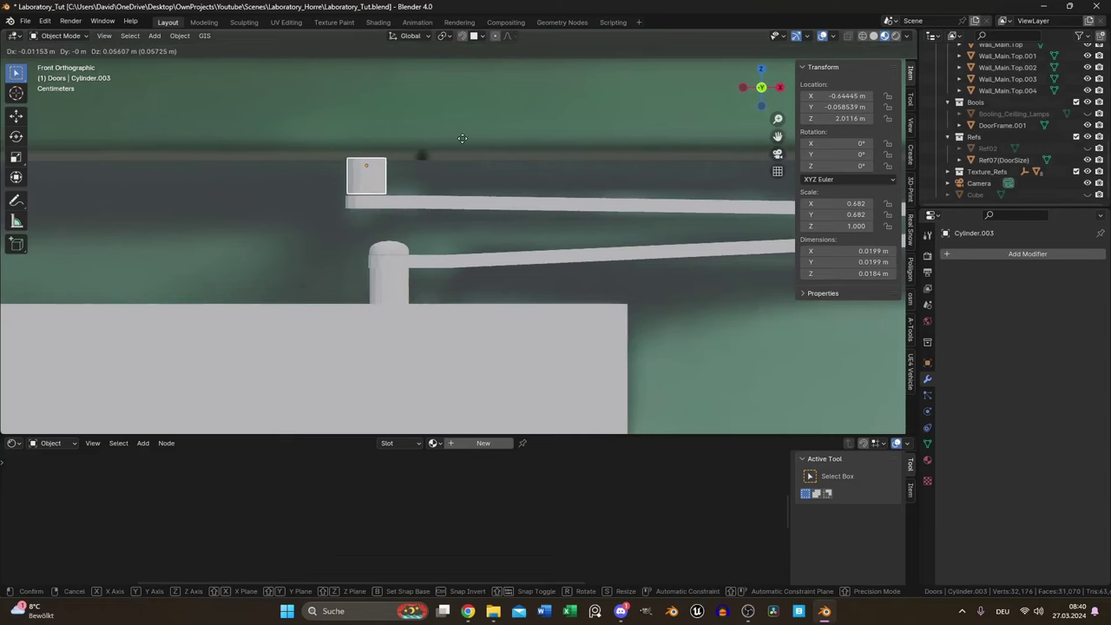
{"action": "left_click", "coordinate": [155, 36]}
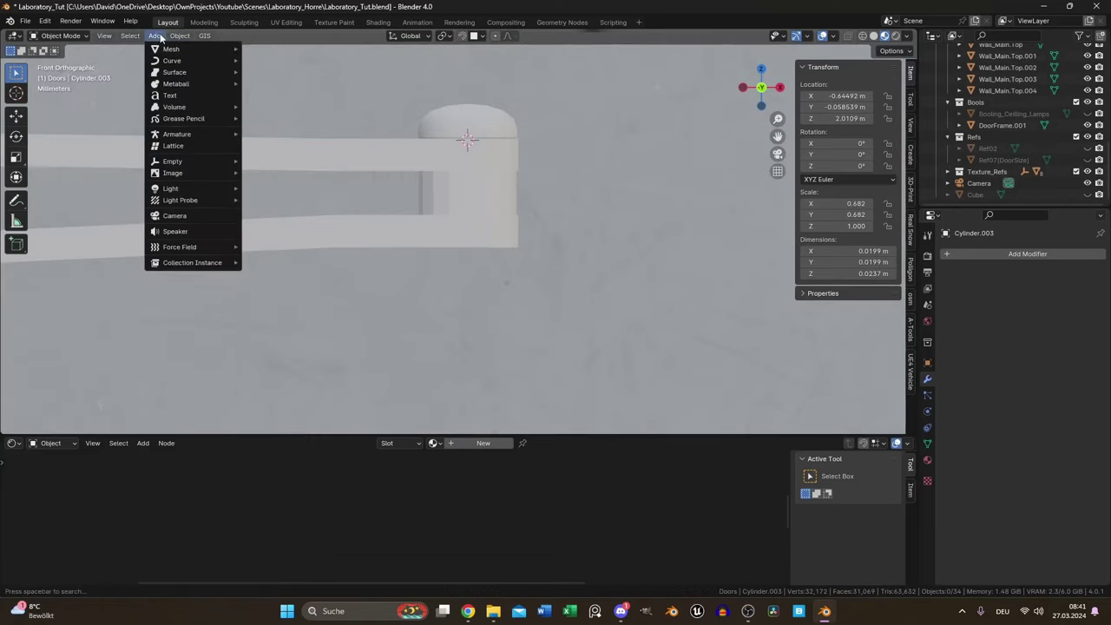
{"action": "mouse_move", "coordinate": [174, 49]}
{"action": "left_click", "coordinate": [290, 107]}
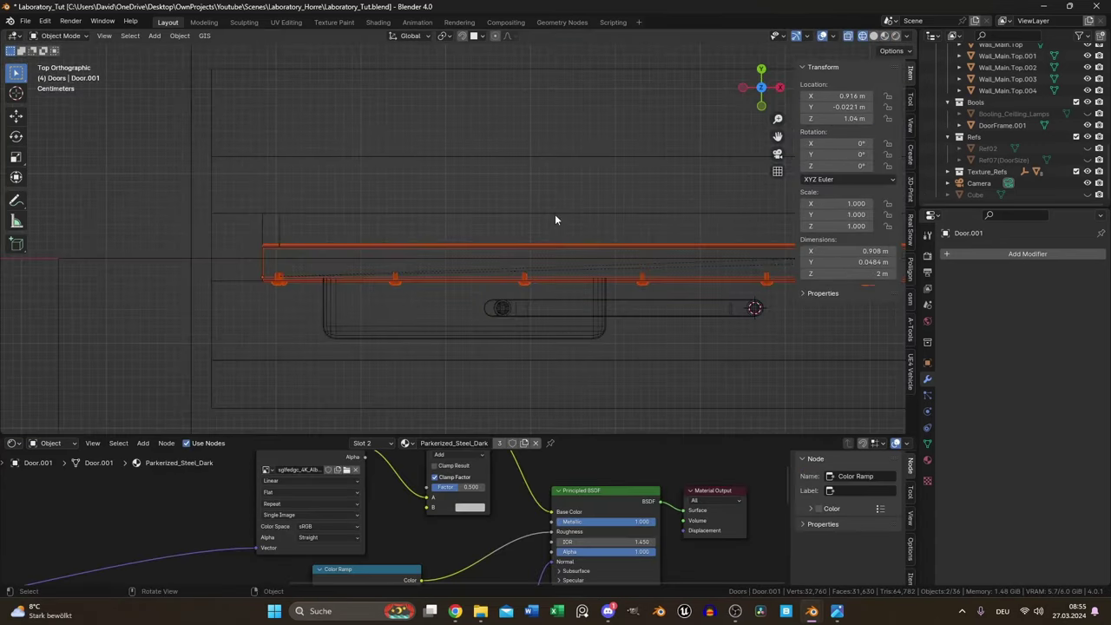
Move the door along Y and add a plane above it
{"action": "key", "text": "g"}
{"action": "key", "text": "y"}
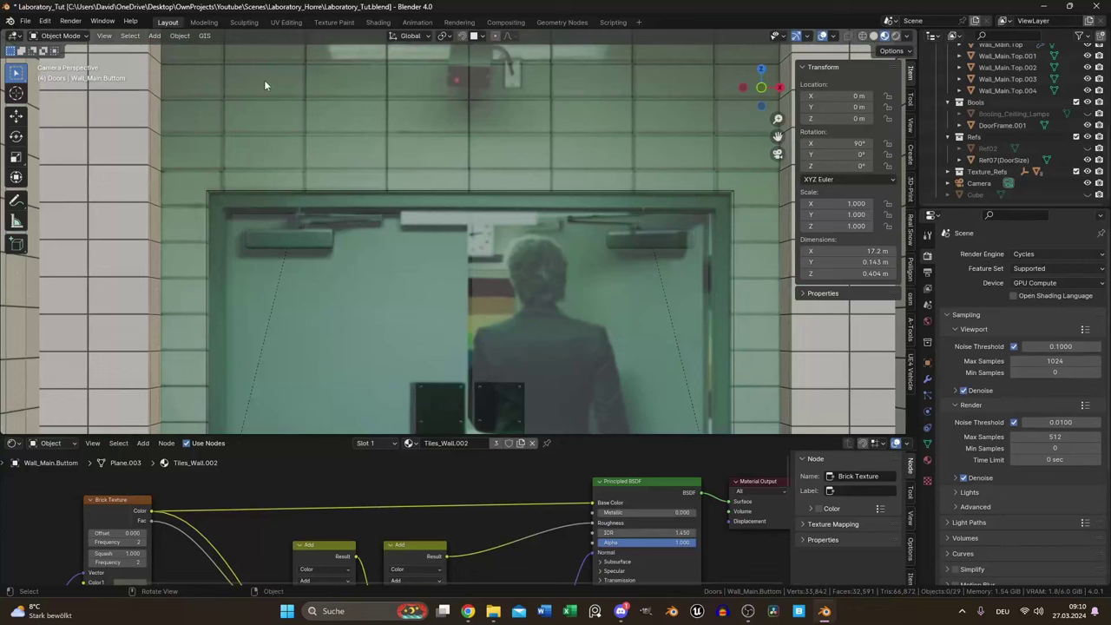
{"action": "left_click", "coordinate": [155, 38]}
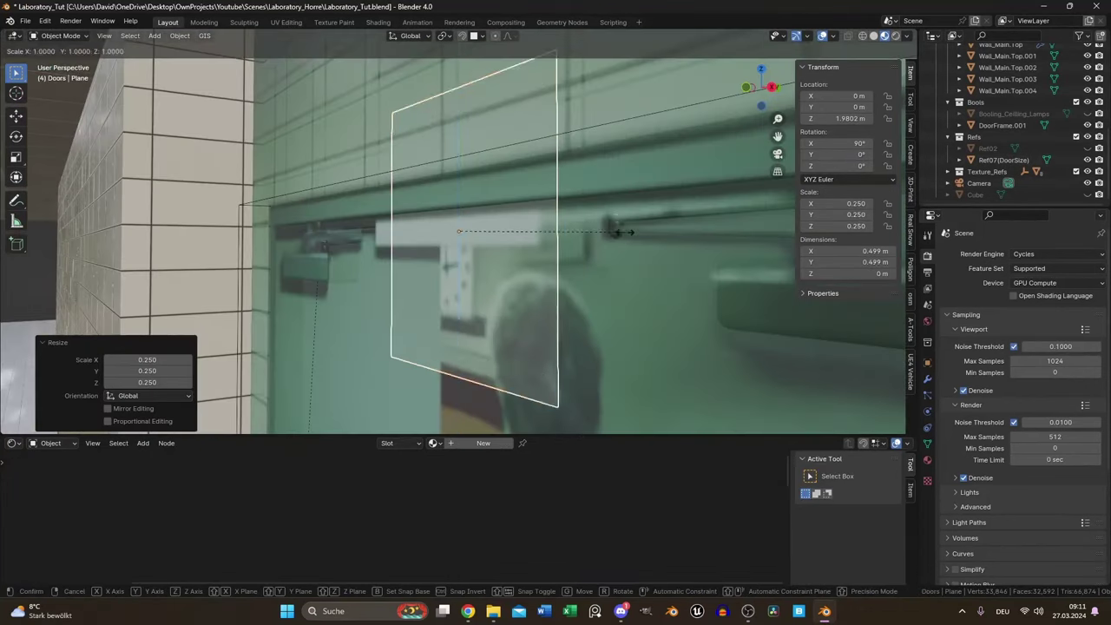
Flatten the plane along Z, shift its vertices along Y, and give it thickness with Solidify
{"action": "key", "text": "s"}
{"action": "key", "text": "z"}
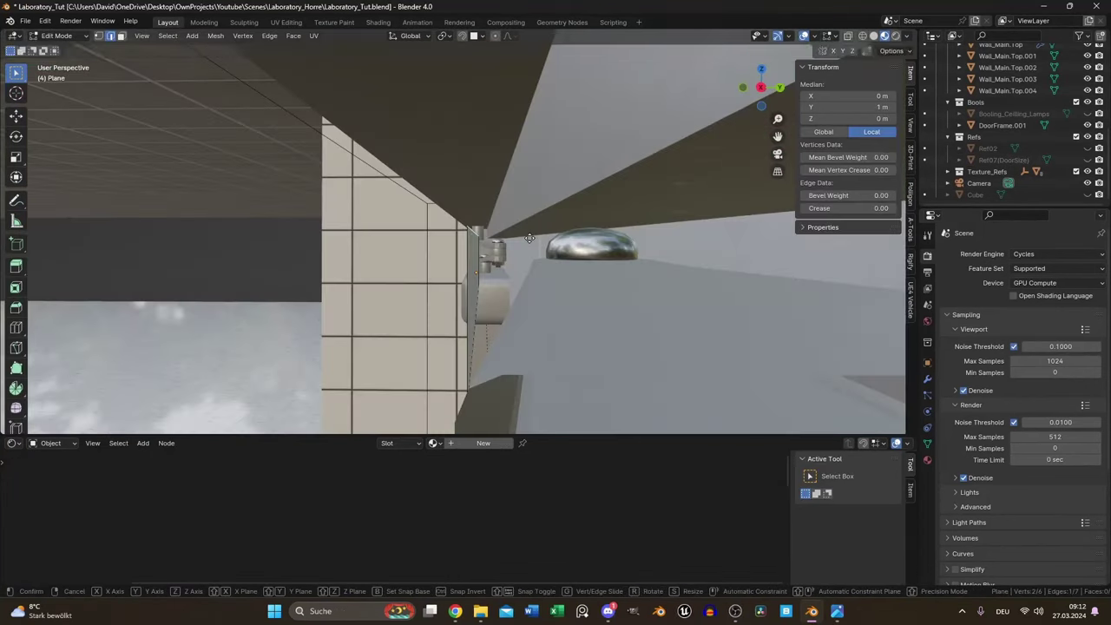
{"action": "key", "text": "g"}
{"action": "key", "text": "y"}
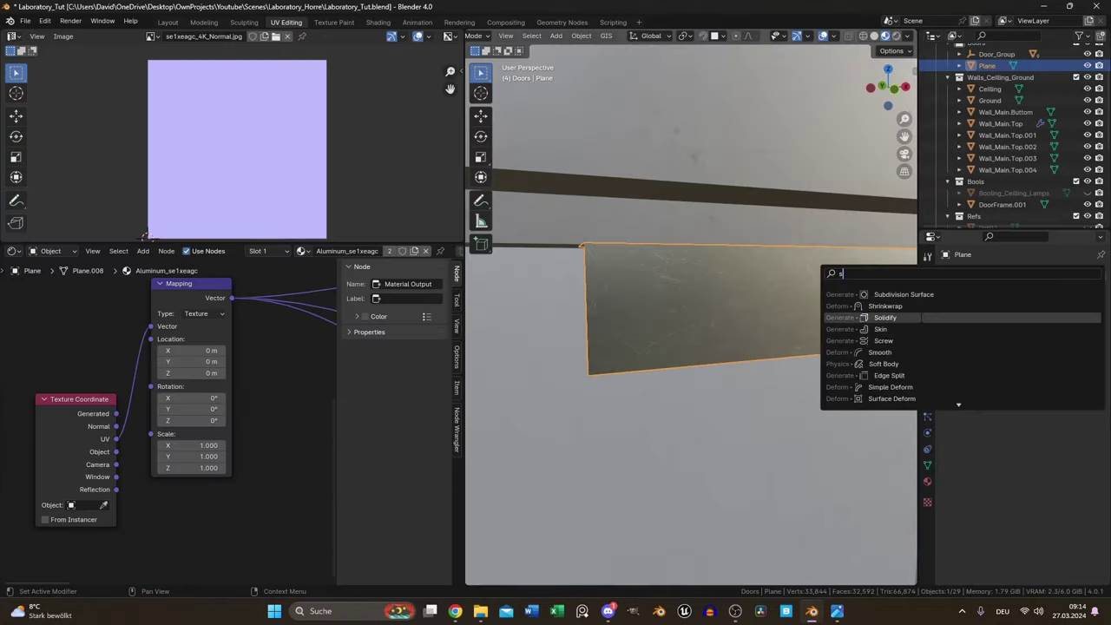
{"action": "left_click", "coordinate": [868, 318]}
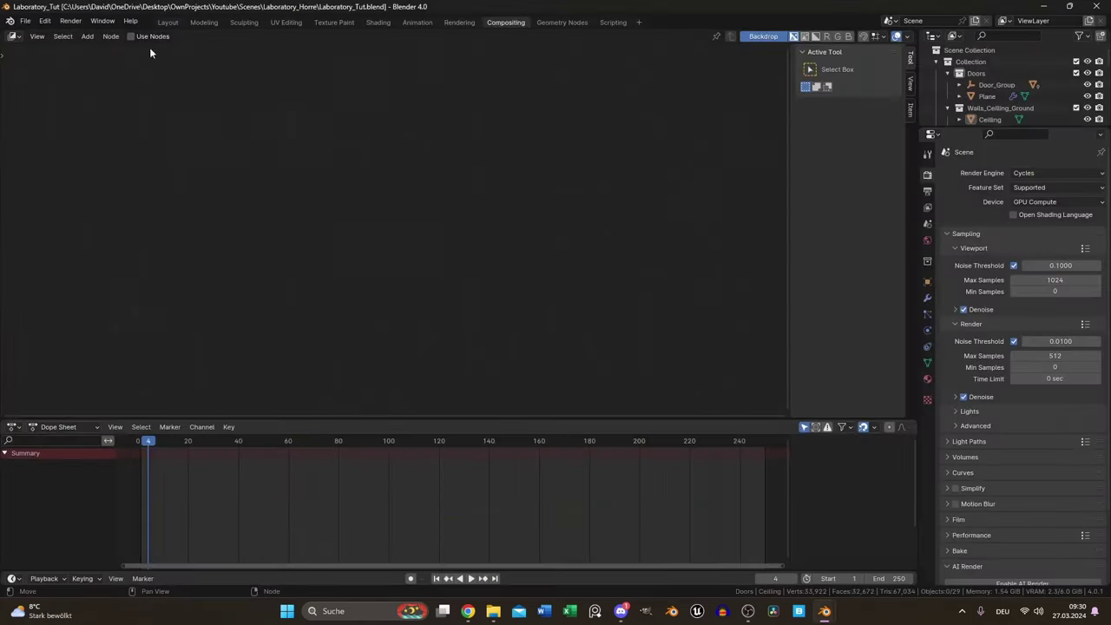
Enable Use Nodes and add a Viewer node fed by the render image
{"action": "left_click", "coordinate": [132, 35]}
{"action": "left_click_drag", "start_coordinate": [452, 150], "coordinate": [708, 132]}
{"action": "key", "text": "shift+a"}
{"action": "type", "text": "view"}
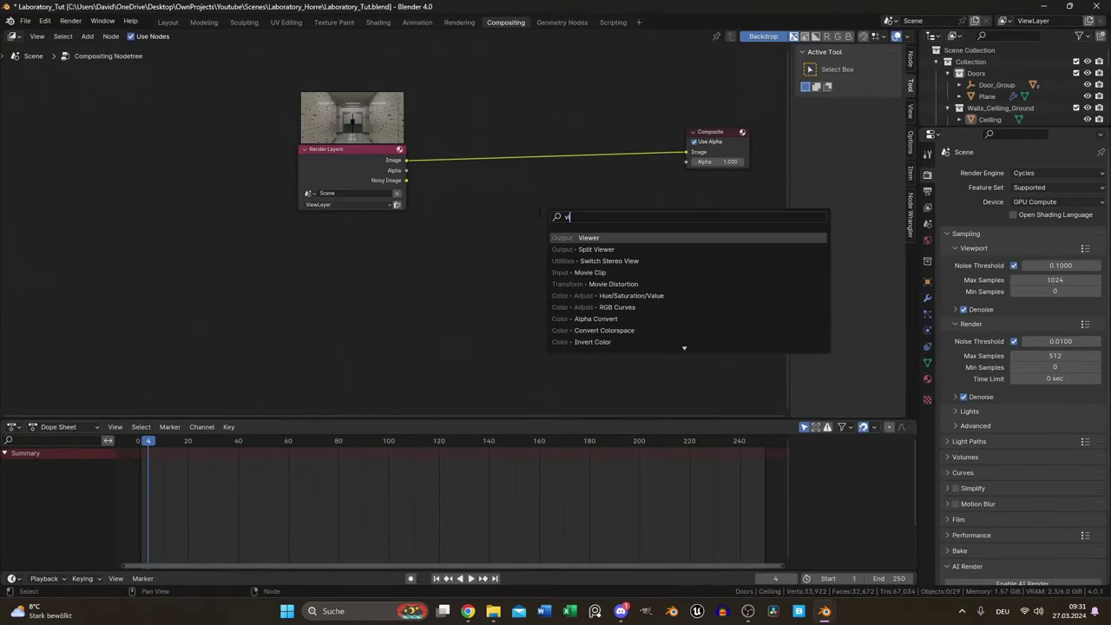
{"action": "key", "text": "Return"}
{"action": "left_click", "coordinate": [683, 187]}
{"action": "left_click_drag", "start_coordinate": [671, 212], "coordinate": [673, 212]}
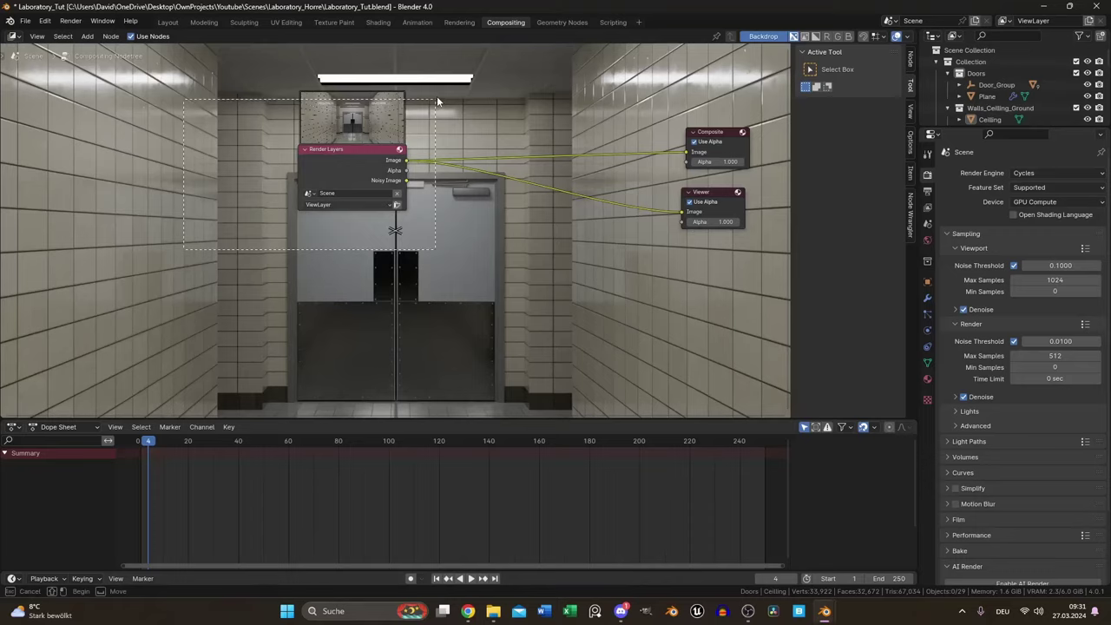
{"action": "left_click_drag", "start_coordinate": [347, 149], "coordinate": [97, 240]}
Insert a Color Balance node on the Render Layers–Viewer link
{"action": "key", "text": "shift+a"}
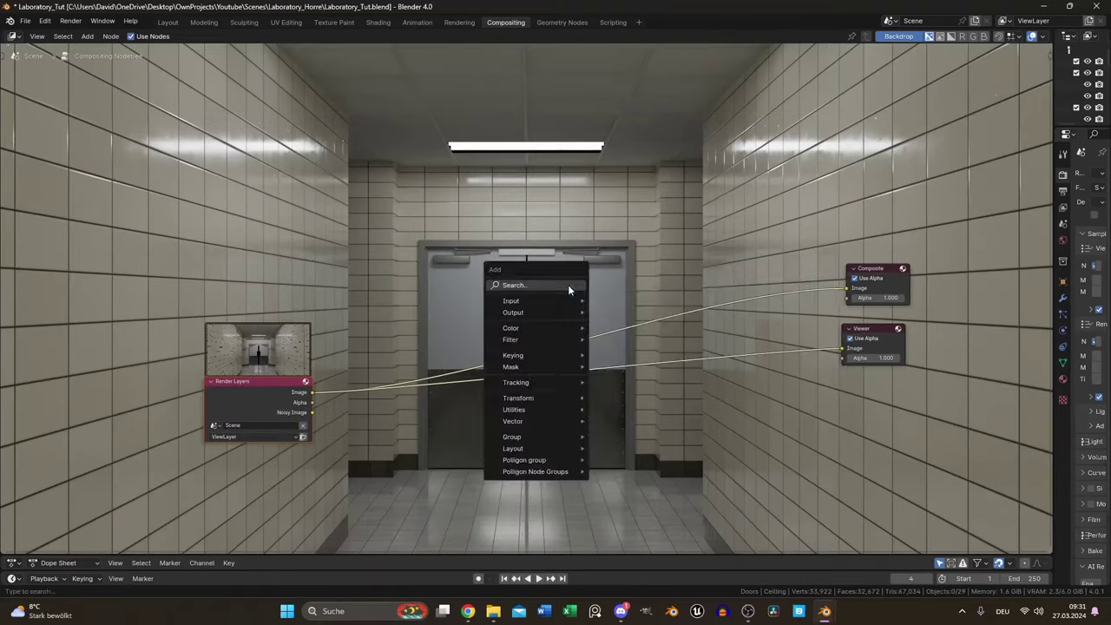
{"action": "type", "text": "col"}
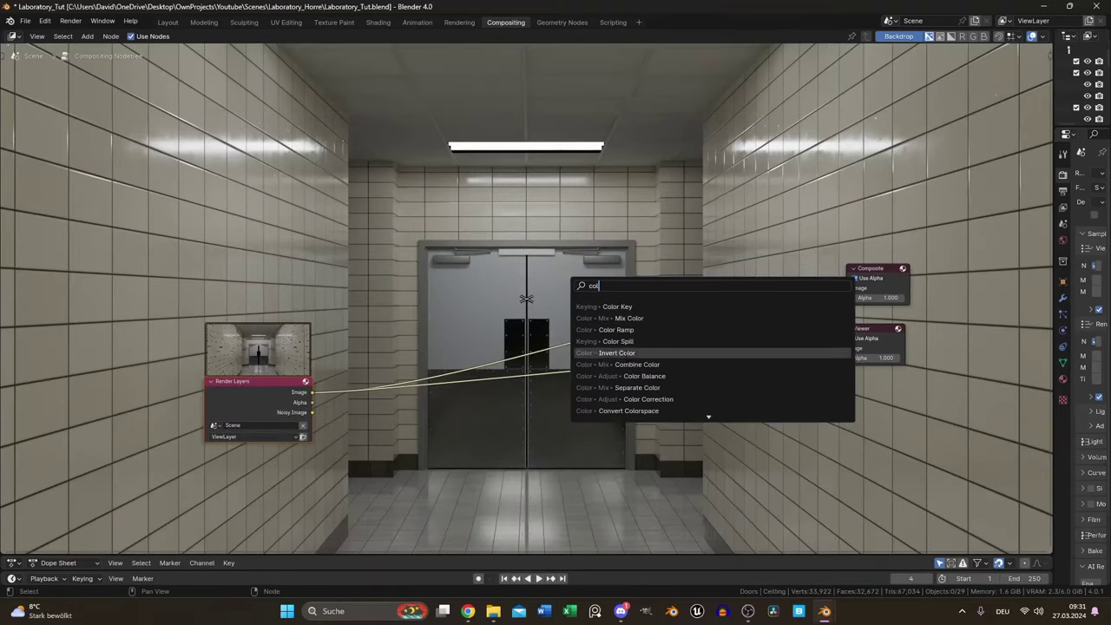
{"action": "left_click", "coordinate": [645, 376]}
{"action": "left_click", "coordinate": [461, 382]}
{"action": "key", "text": "Home"}
Set the Color Management Look to Very High Contrast and tint the Gain colour green
{"action": "left_click_drag", "start_coordinate": [1052, 293], "coordinate": [970, 294]}
{"action": "left_click", "coordinate": [998, 577]}
{"action": "scroll", "coordinate": [1033, 538], "scroll_direction": "down", "scroll_amount": 5}
{"action": "left_click", "coordinate": [1066, 503]}
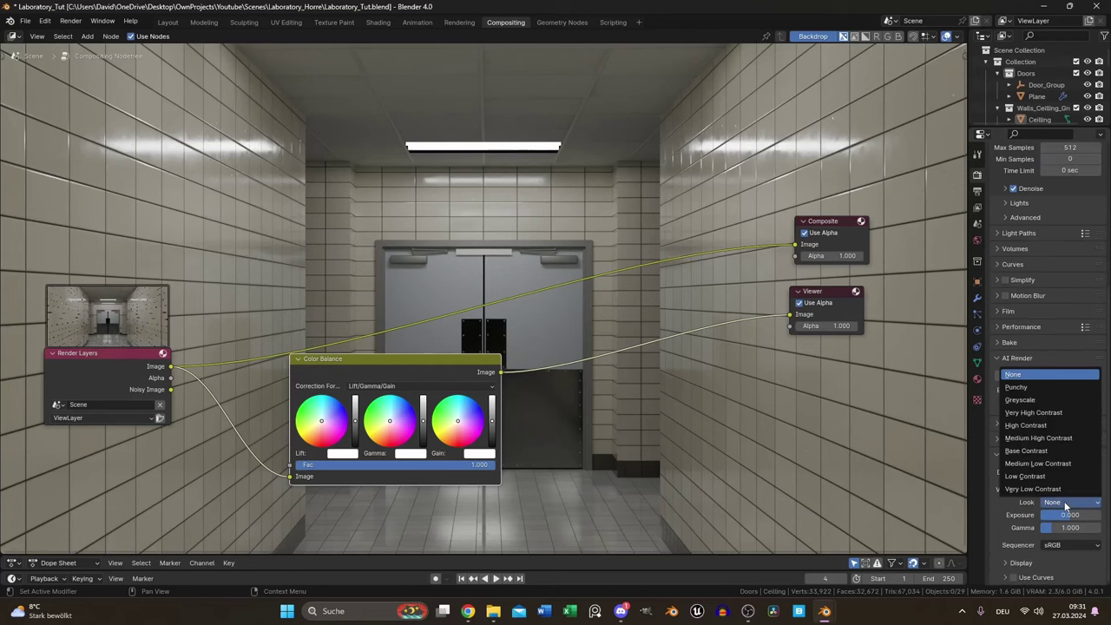
{"action": "left_click", "coordinate": [1047, 413]}
{"action": "left_click_drag", "start_coordinate": [969, 415], "coordinate": [1039, 415]}
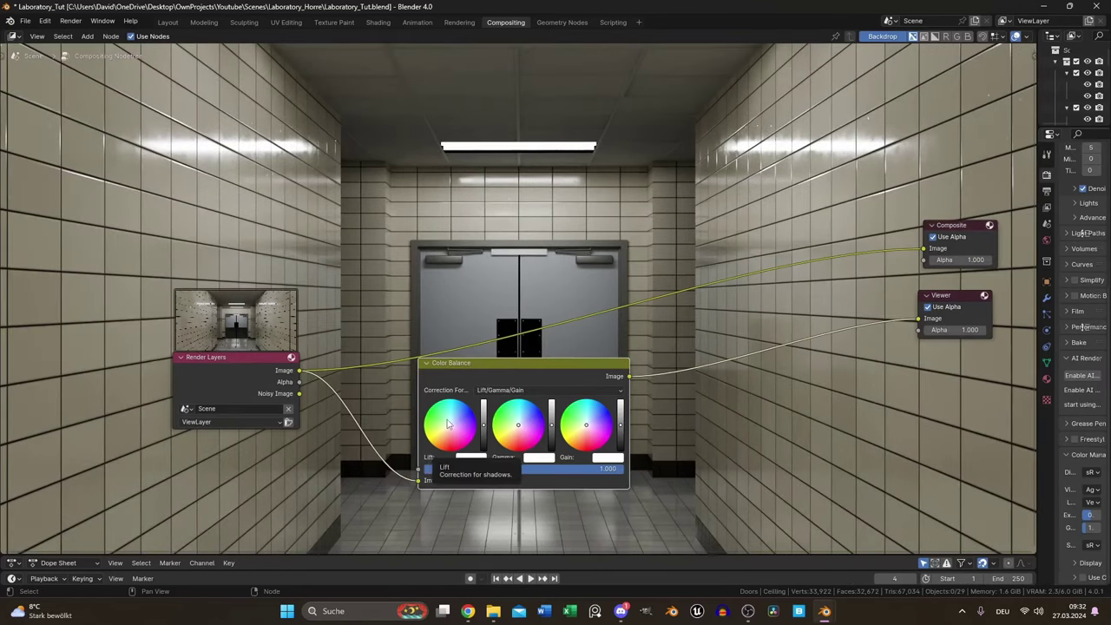
{"action": "left_click", "coordinate": [584, 422]}
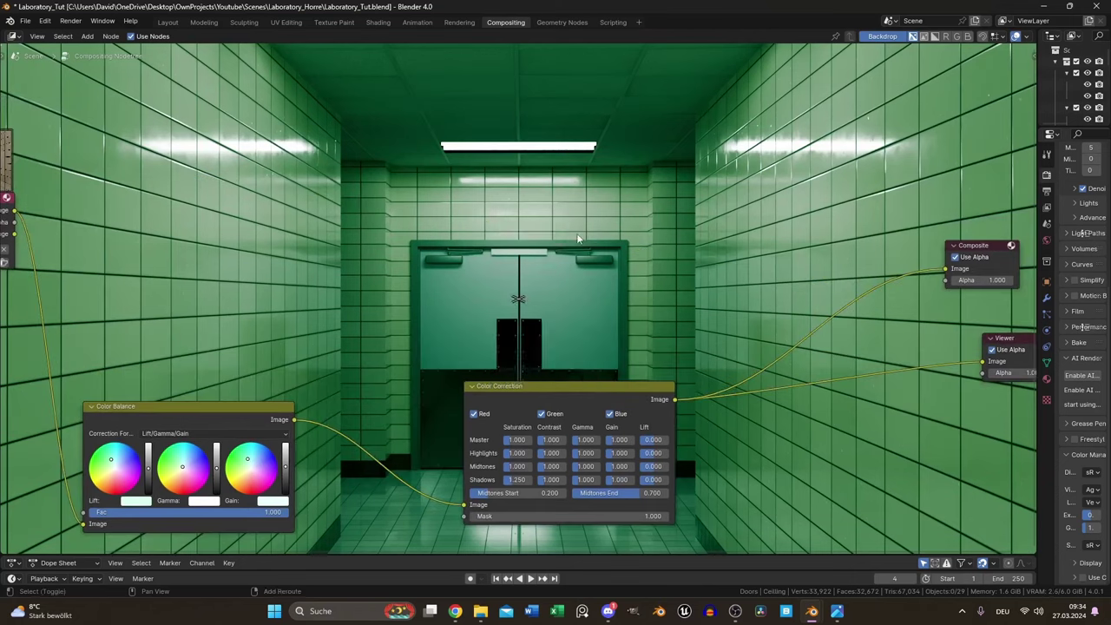
Add Ellipse Mask and Mix nodes, wiring the Mix output into Composite's image
{"action": "key", "text": "shift+a"}
{"action": "type", "text": "ell"}
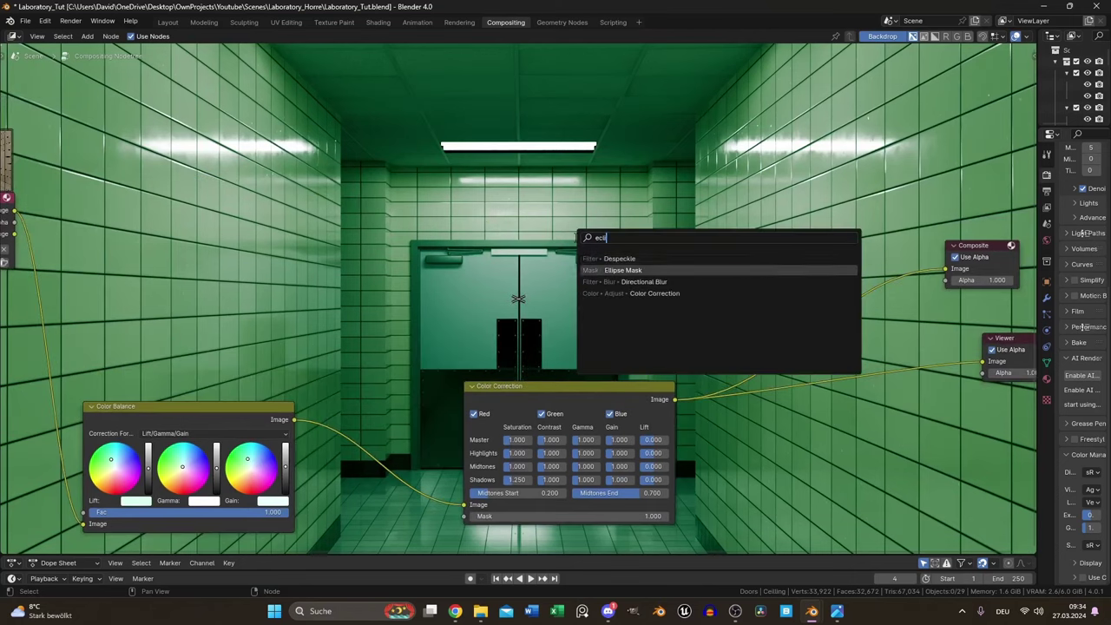
{"action": "key", "text": "Return"}
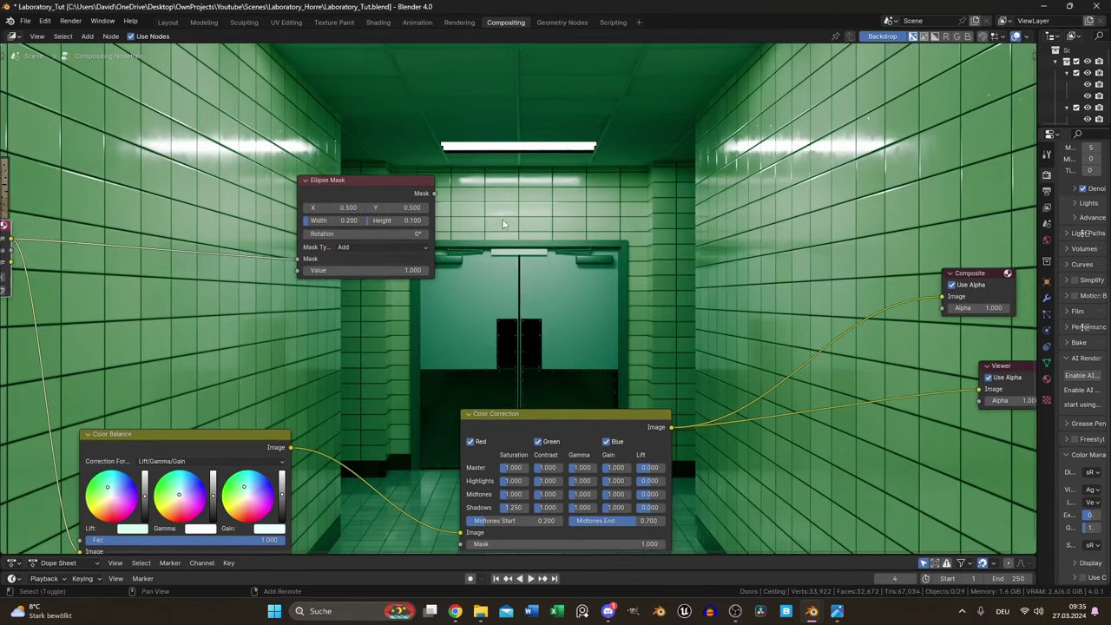
{"action": "key", "text": "shift+a"}
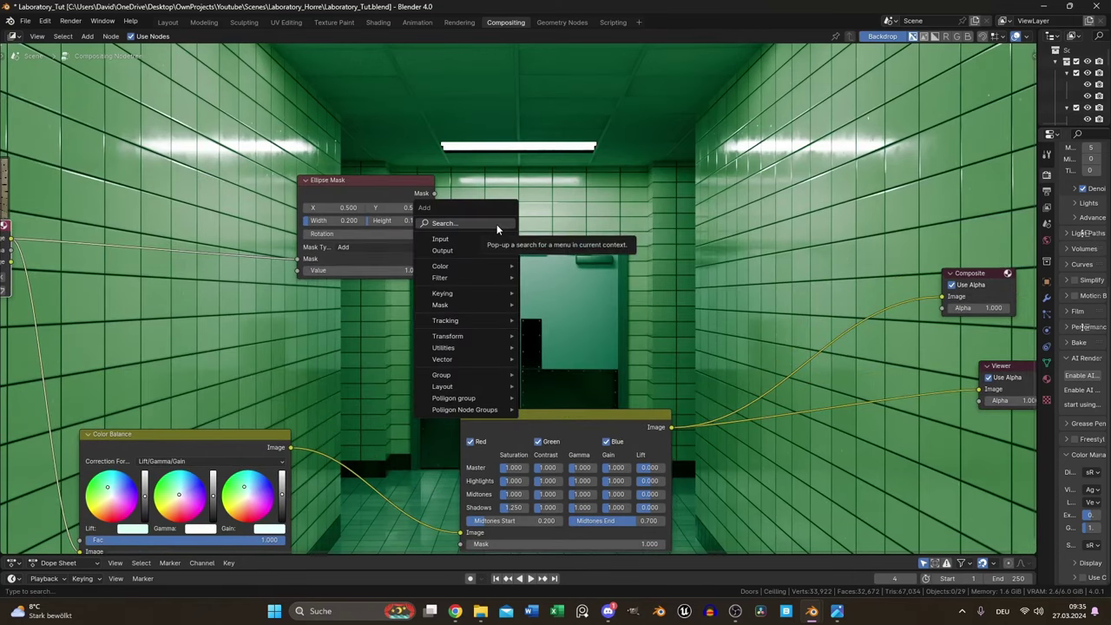
{"action": "type", "text": "mix"}
{"action": "key", "text": "Return"}
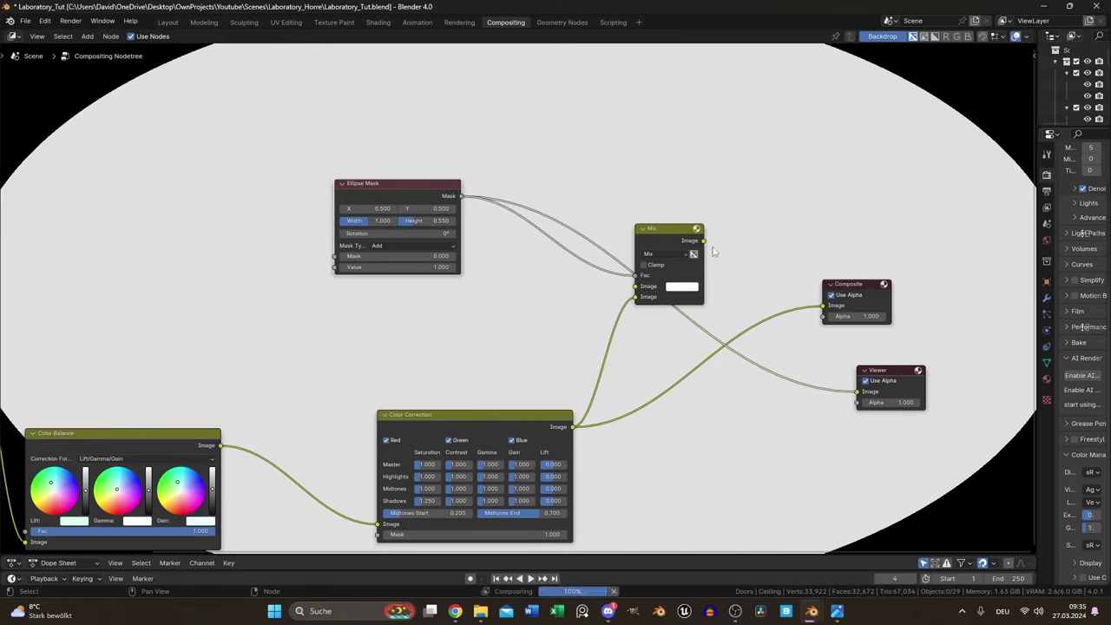
{"action": "left_click_drag", "start_coordinate": [700, 241], "coordinate": [822, 305]}
Insert a 35% Fast Gaussian Blur between Ellipse Mask and Mix, and set the Mix colour to black
{"action": "key", "text": "shift+a"}
{"action": "type", "text": "blur"}
{"action": "key", "text": "Return"}
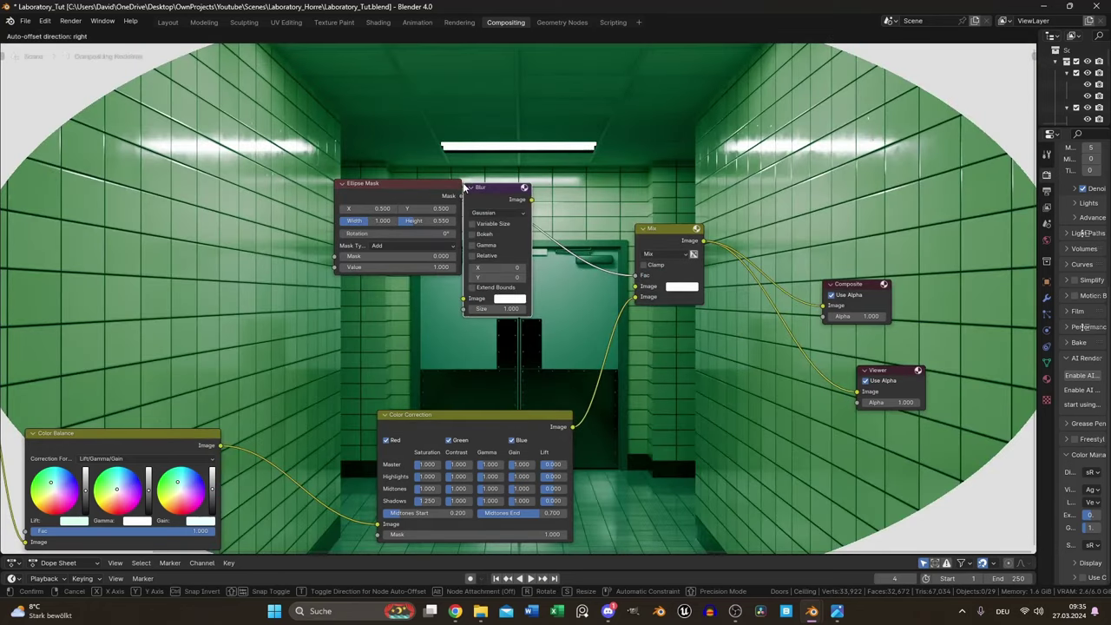
{"action": "left_click", "coordinate": [525, 192]}
{"action": "left_click", "coordinate": [534, 213]}
{"action": "left_click", "coordinate": [528, 290]}
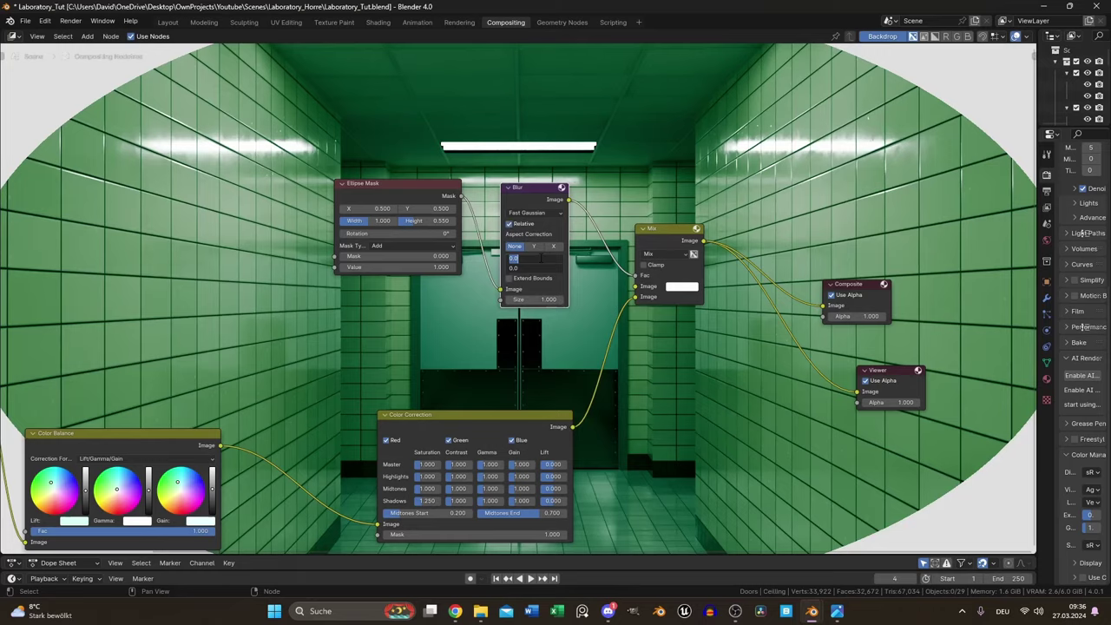
{"action": "type", "text": "35"}
{"action": "key", "text": "Tab"}
{"action": "type", "text": "35"}
{"action": "key", "text": "Return"}
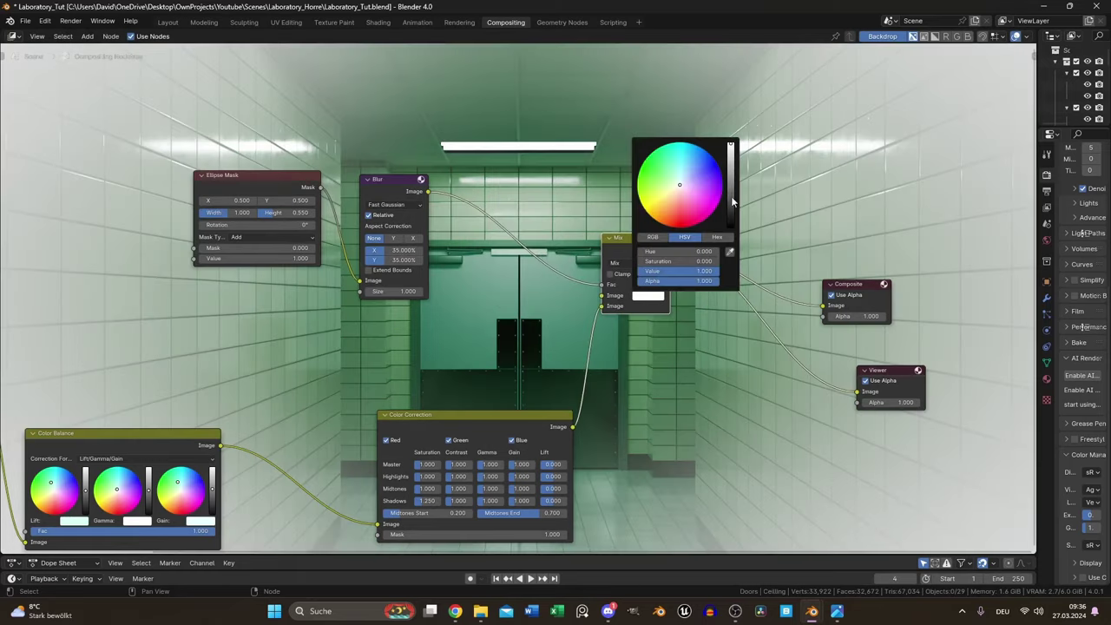
{"action": "left_click_drag", "start_coordinate": [734, 203], "coordinate": [735, 287]}
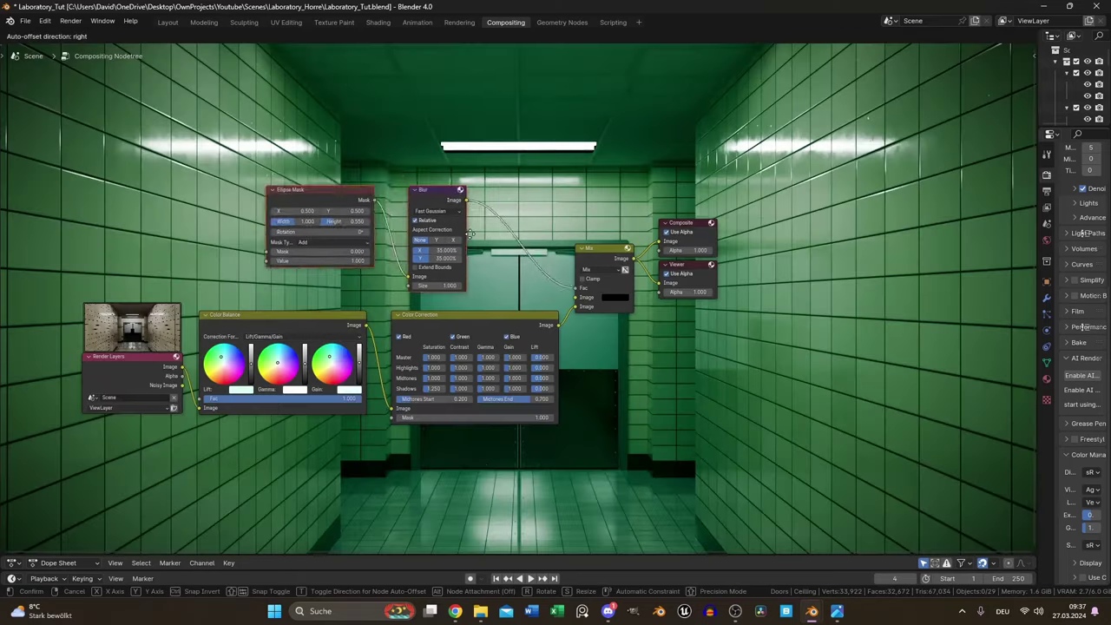
{"action": "left_click_drag", "start_coordinate": [469, 233], "coordinate": [600, 340]}
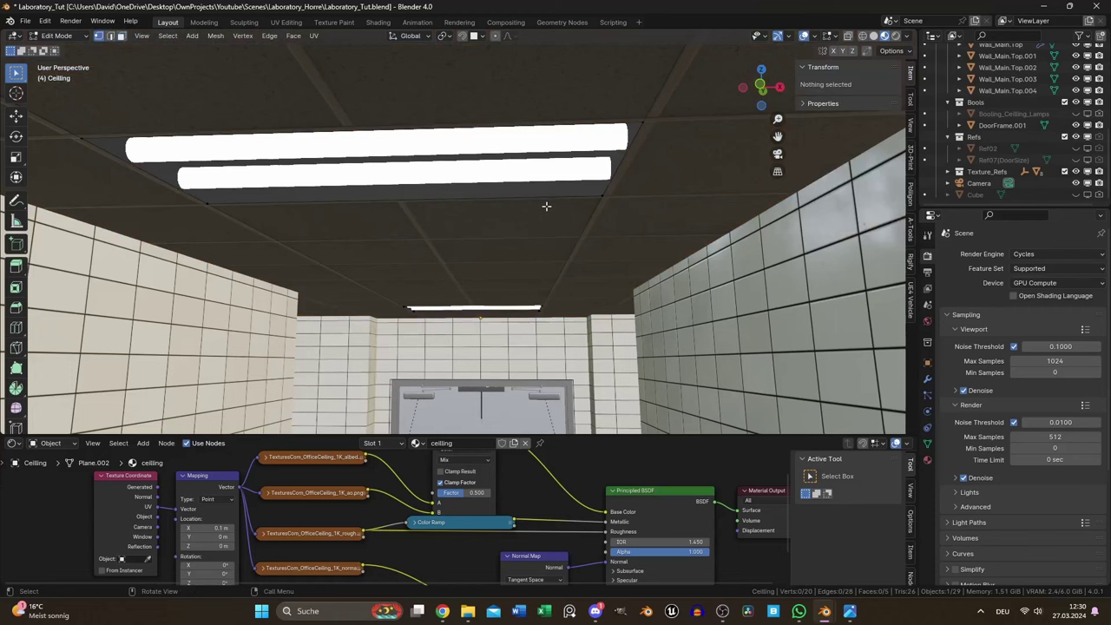
Frame the ceiling lamp, resize its panel faces, and select the inner panel faces
{"action": "left_click", "coordinate": [521, 202], "text": "alt"}
{"action": "key", "text": "KP_Decimal"}
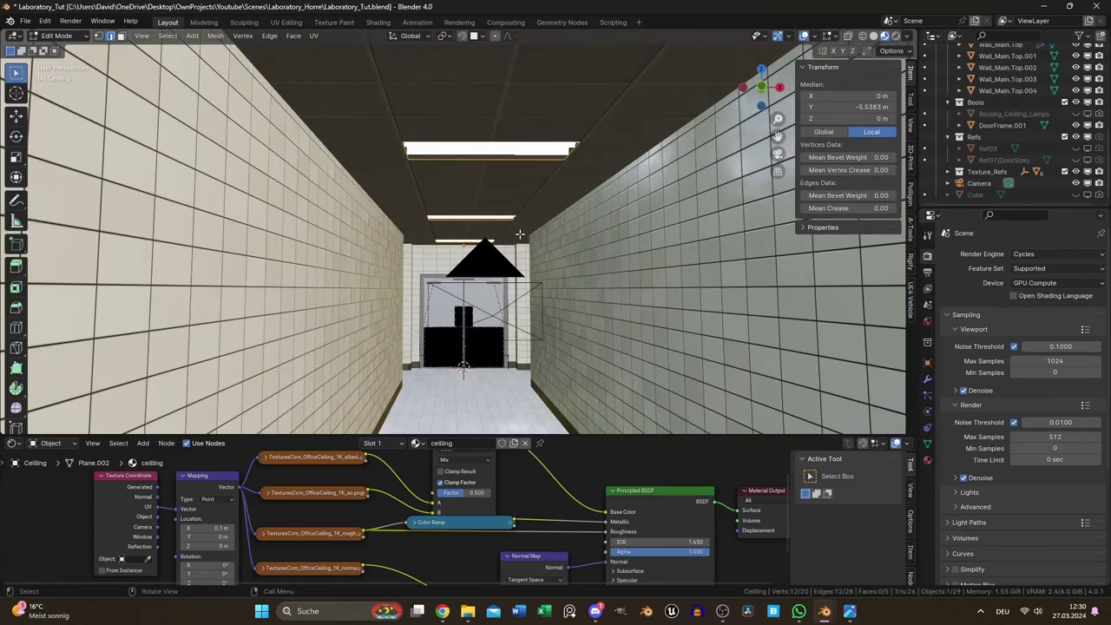
{"action": "scroll", "coordinate": [519, 233], "scroll_direction": "up", "scroll_amount": 2}
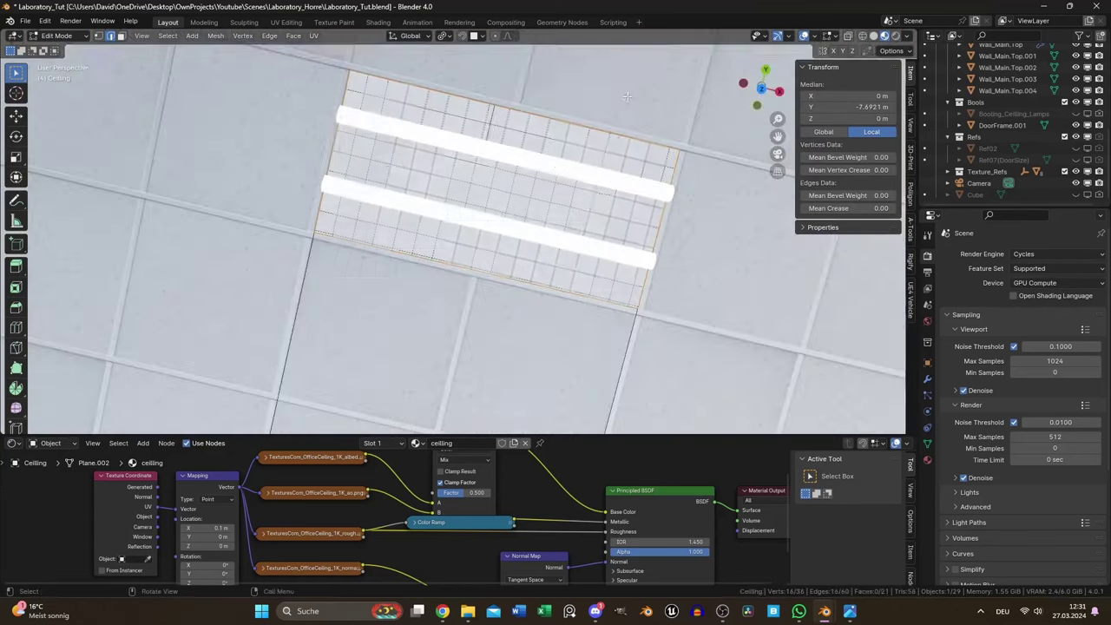
{"action": "key", "text": "s"}
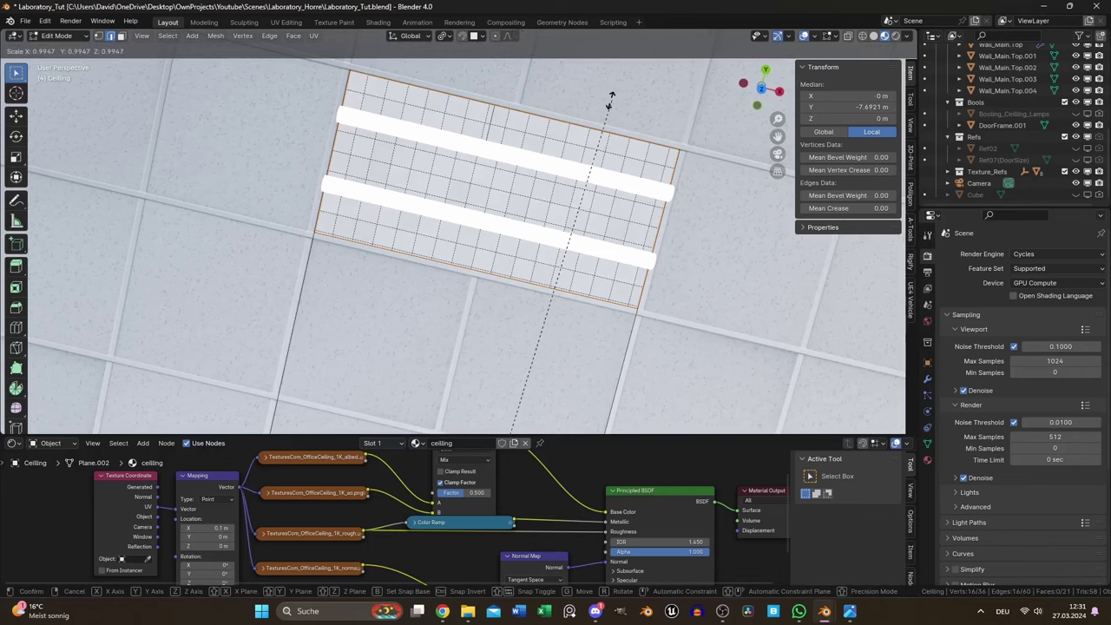
{"action": "left_click", "coordinate": [556, 165]}
{"action": "left_click", "coordinate": [648, 153]}
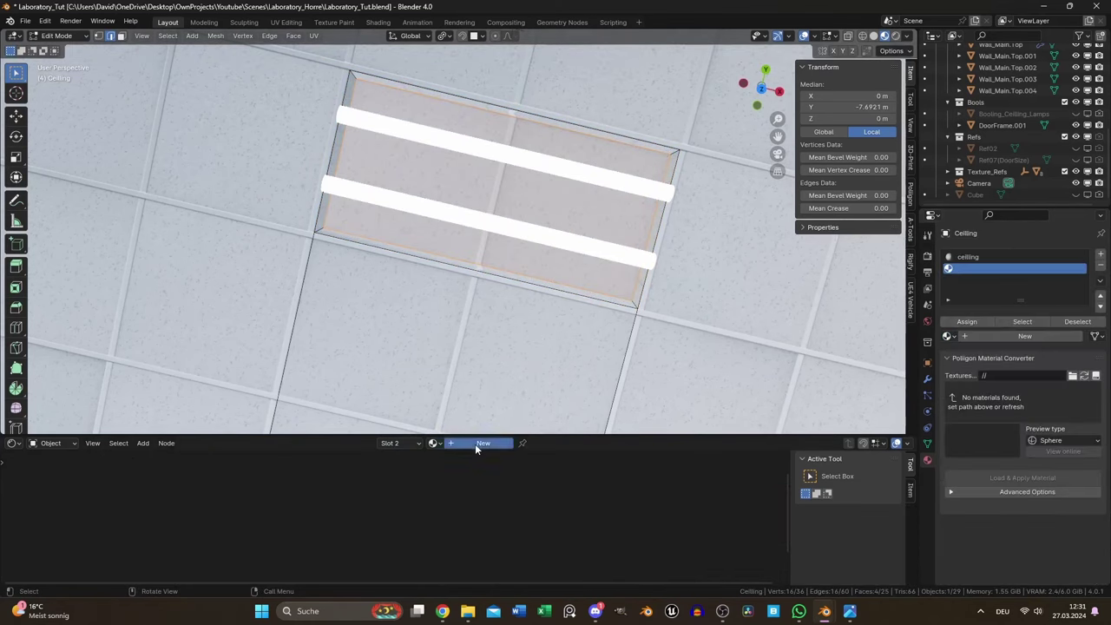
Give the faces a new Glass_Ceilling material with a Glass BSDF linked to Surface
{"action": "left_click", "coordinate": [475, 444]}
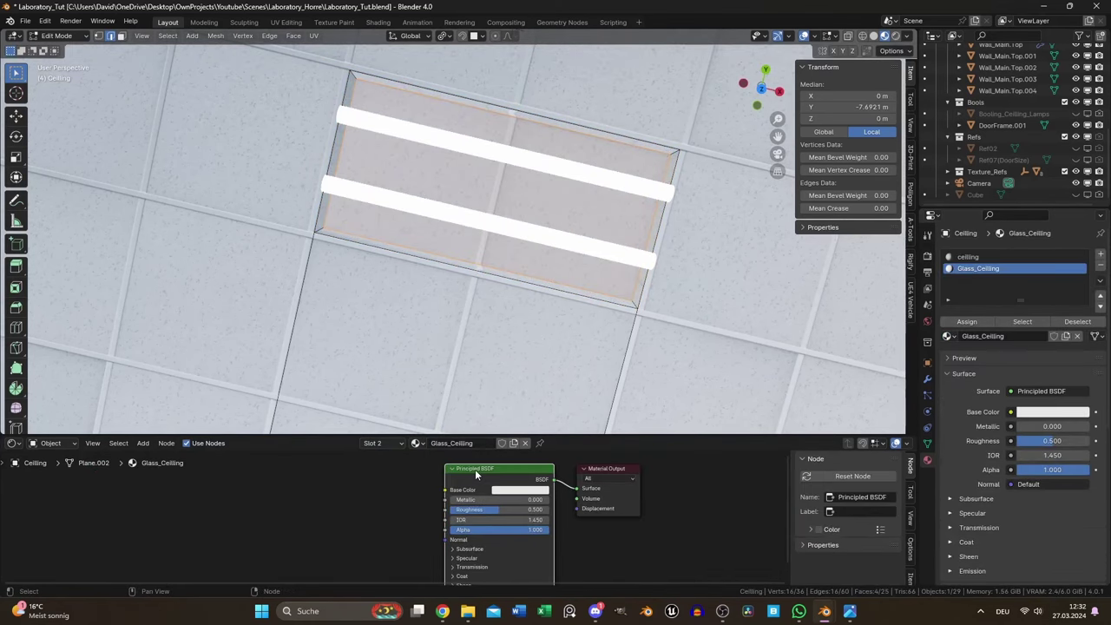
{"action": "key", "text": "x"}
{"action": "key", "text": "shift+a"}
{"action": "mouse_move", "coordinate": [415, 516]}
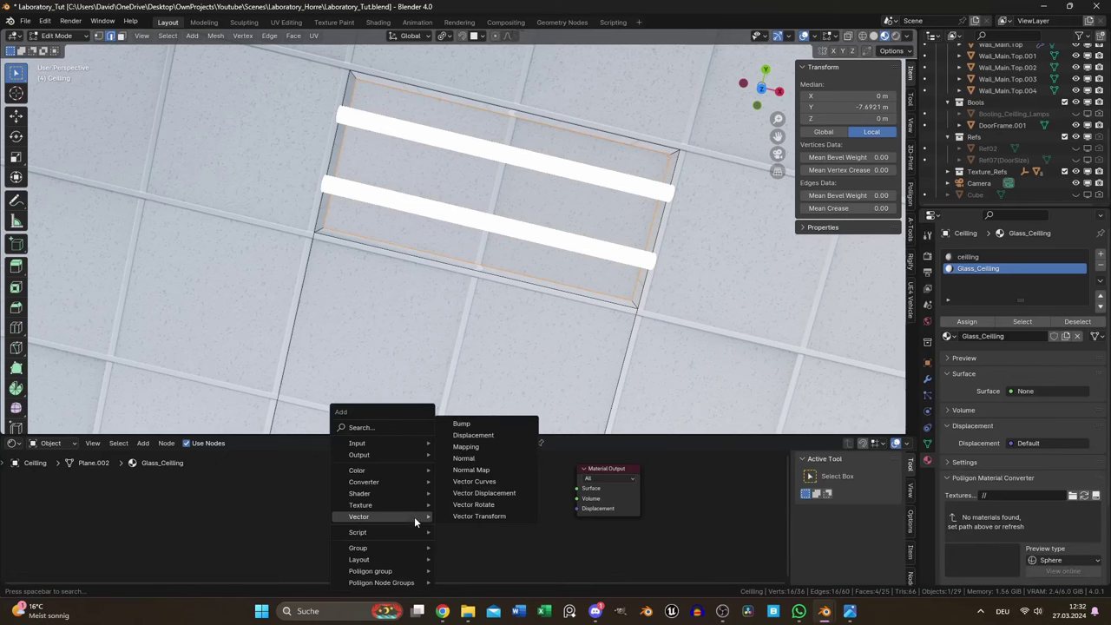
{"action": "type", "text": "glass"}
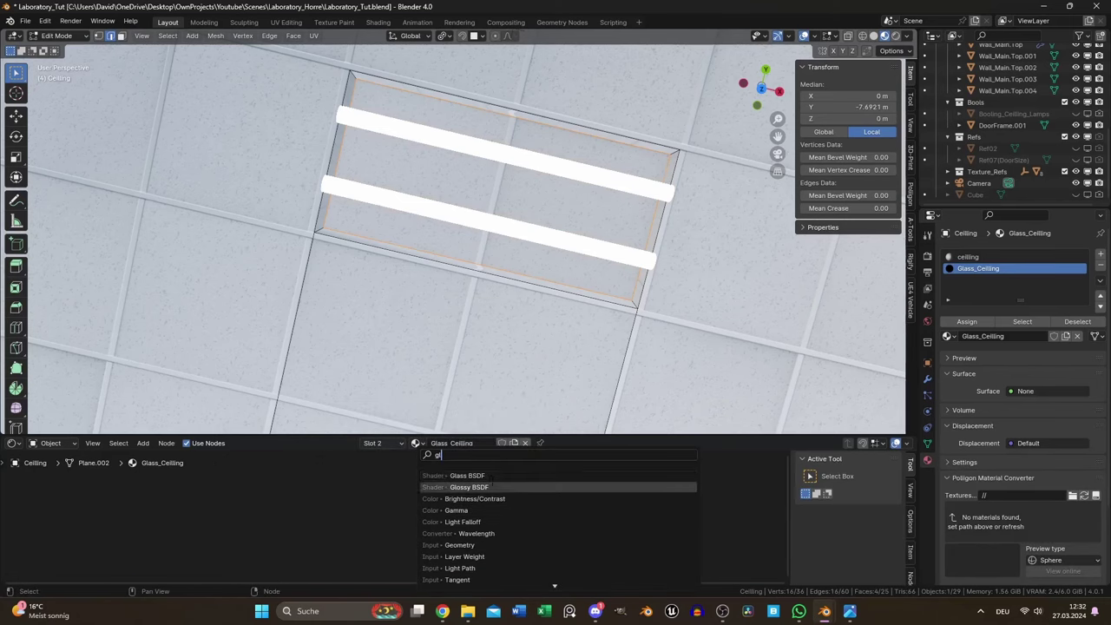
{"action": "left_click", "coordinate": [486, 480]}
{"action": "left_click", "coordinate": [440, 471]}
{"action": "scroll", "coordinate": [520, 504], "scroll_direction": "up", "scroll_amount": 2}
{"action": "left_click_drag", "start_coordinate": [465, 494], "coordinate": [528, 503]}
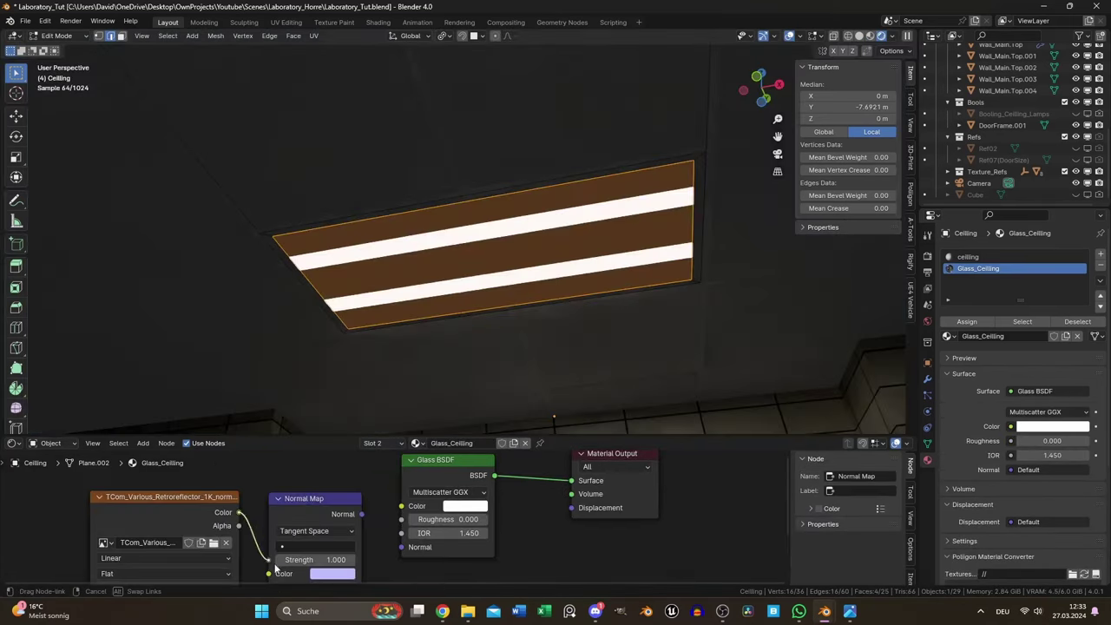
Connect the retroreflector normal map to the glass Normal, adjust the Mapping Scale, and set Roughness 0.25
{"action": "scroll", "coordinate": [386, 499], "scroll_direction": "up", "scroll_amount": 2}
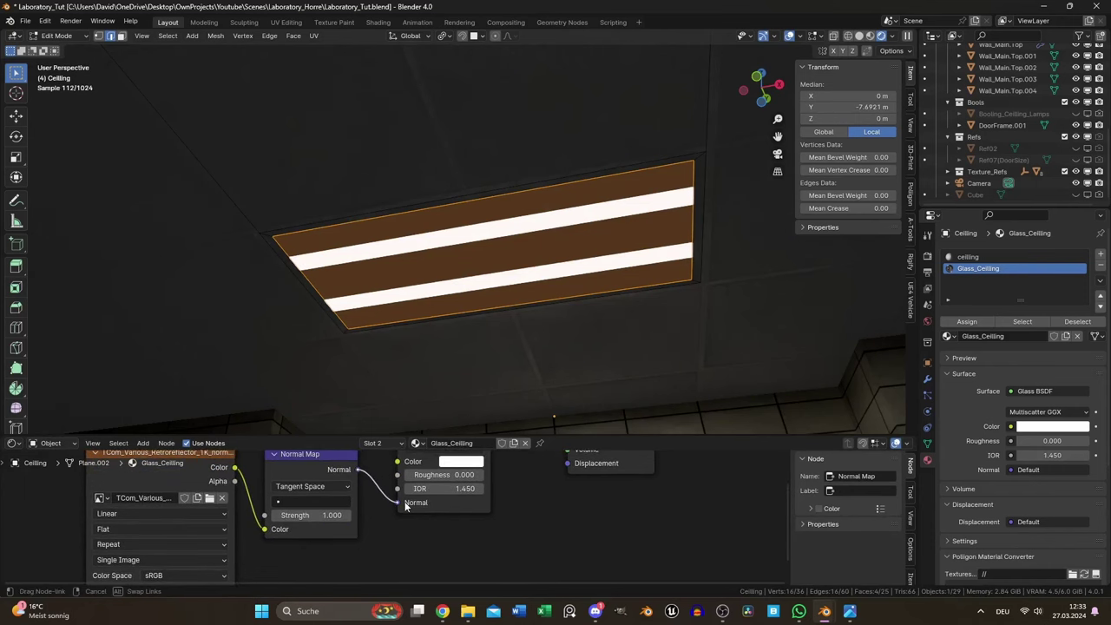
{"action": "left_click_drag", "start_coordinate": [405, 506], "coordinate": [406, 506]}
{"action": "middle_click_drag", "start_coordinate": [96, 556], "coordinate": [356, 558]}
{"action": "scroll", "coordinate": [356, 559], "scroll_direction": "up", "scroll_amount": 3}
{"action": "left_click_drag", "start_coordinate": [285, 485], "coordinate": [289, 508]}
{"action": "key", "text": "Return"}
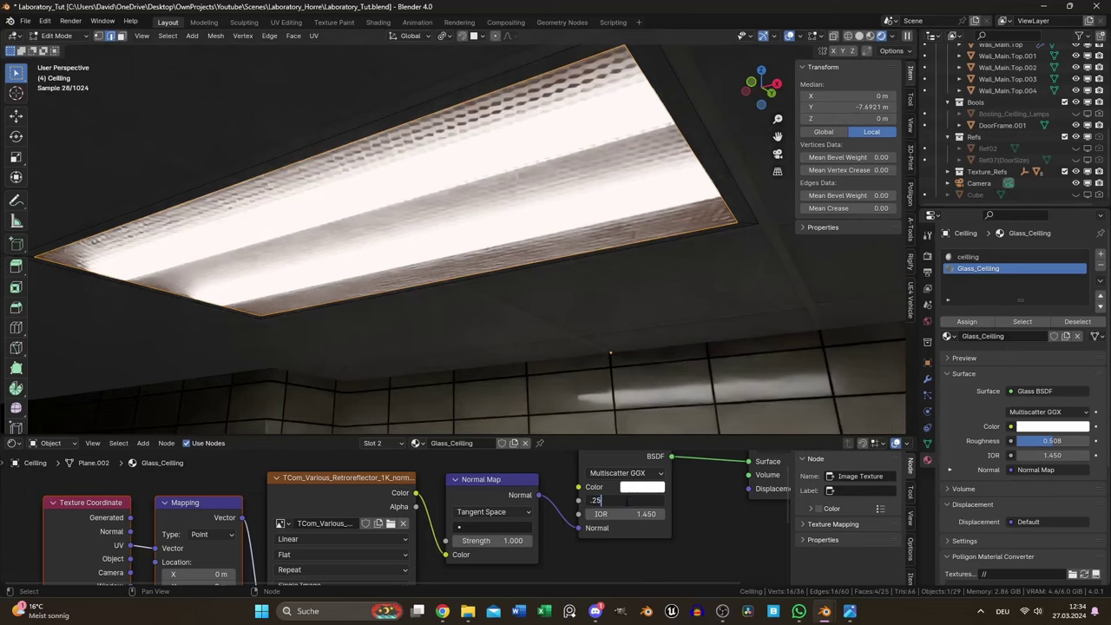
{"action": "key", "text": "Return"}
View through the camera, save the file, and enlarge the lamp glass slightly to 1.016
{"action": "key", "text": "KP_0"}
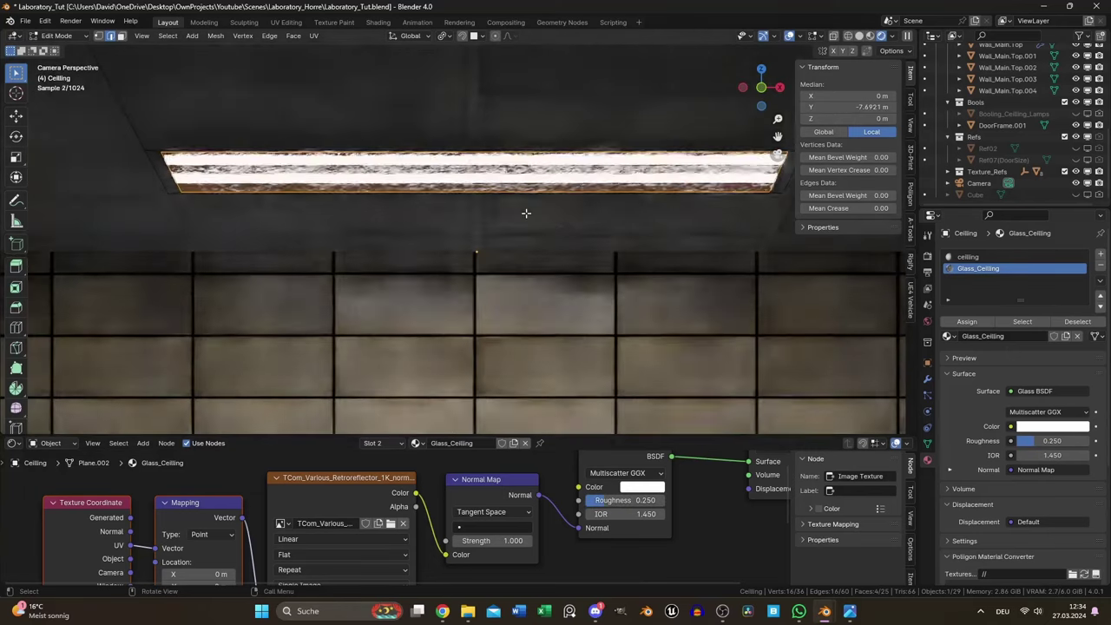
{"action": "key", "text": "ctrl+s"}
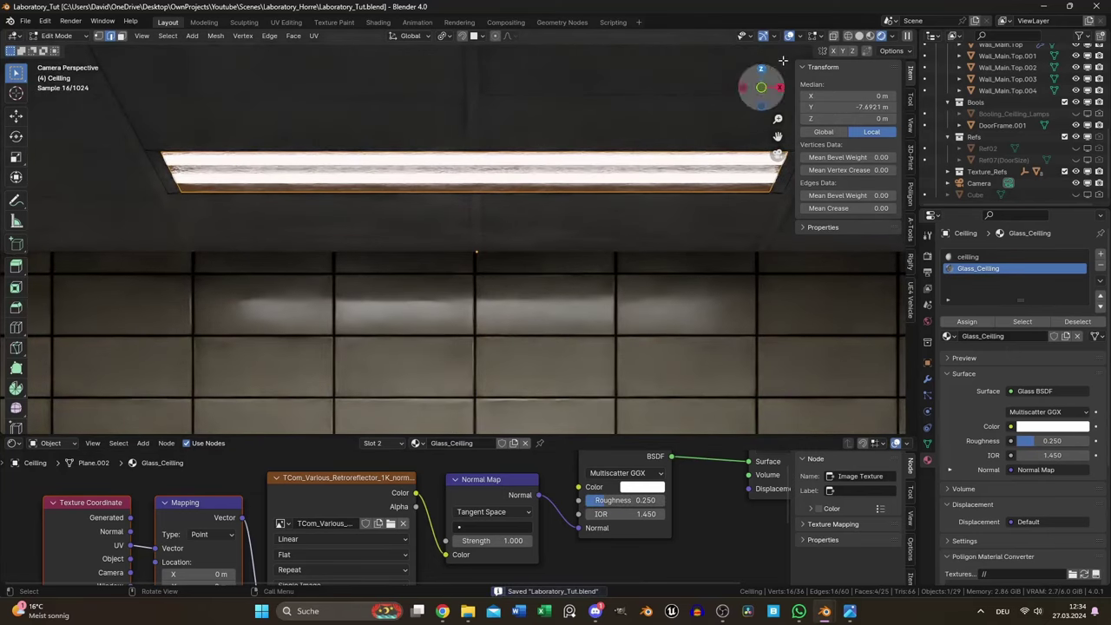
{"action": "left_click", "coordinate": [789, 36]}
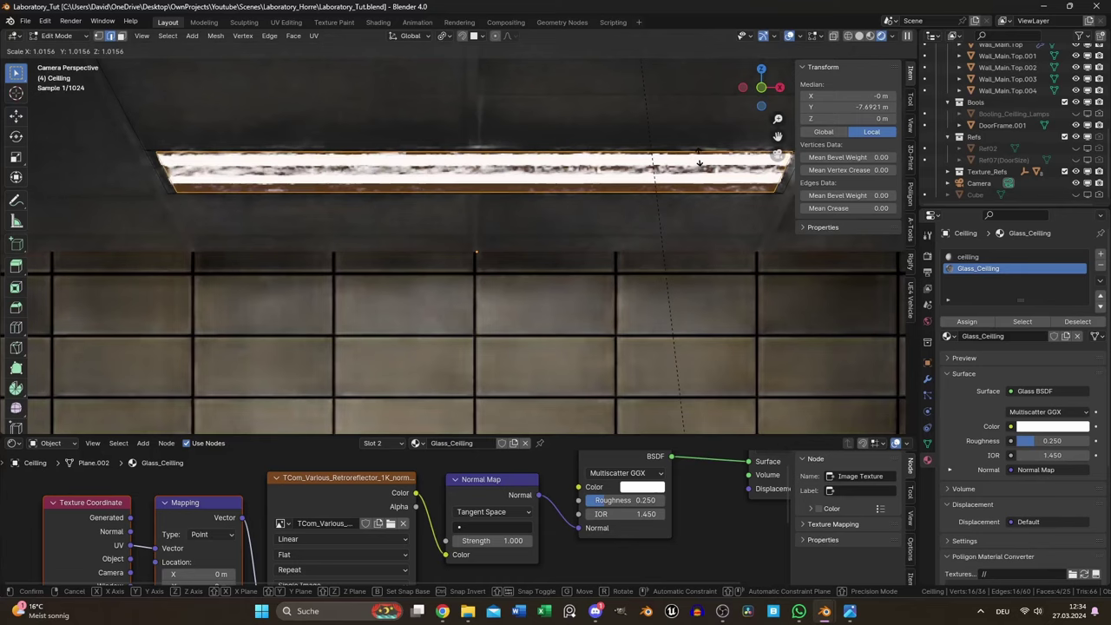
{"action": "left_click", "coordinate": [700, 162]}
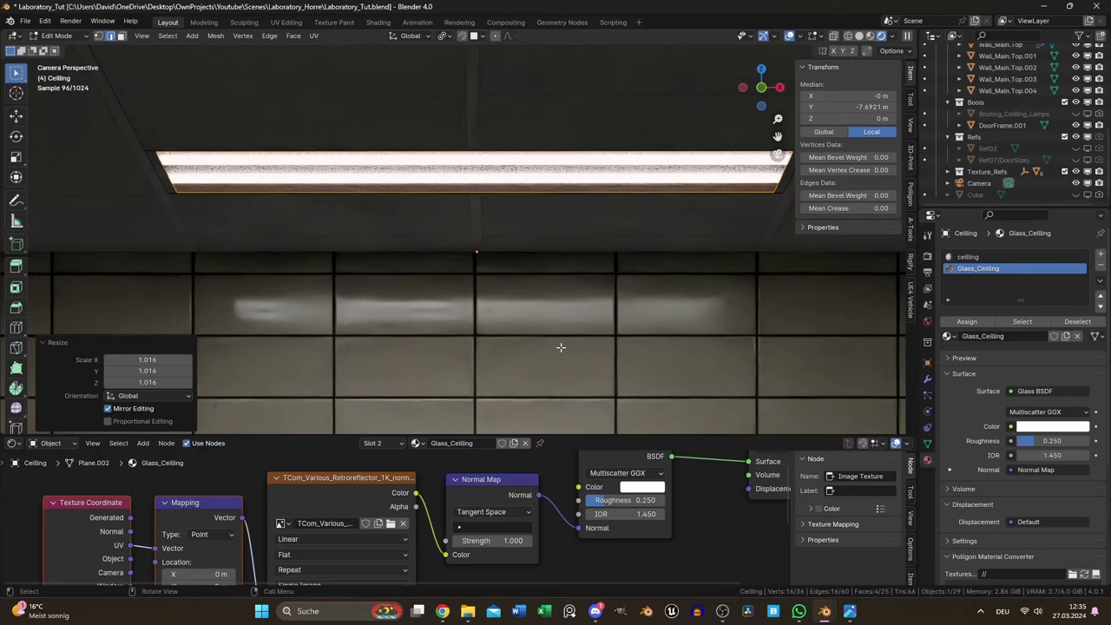
Add Light Path and Math (Add) nodes, wiring Is Shadow Ray into the Add node
{"action": "scroll", "coordinate": [469, 512], "scroll_direction": "down", "scroll_amount": 3}
{"action": "key", "text": "shift+a"}
{"action": "type", "text": "lig"}
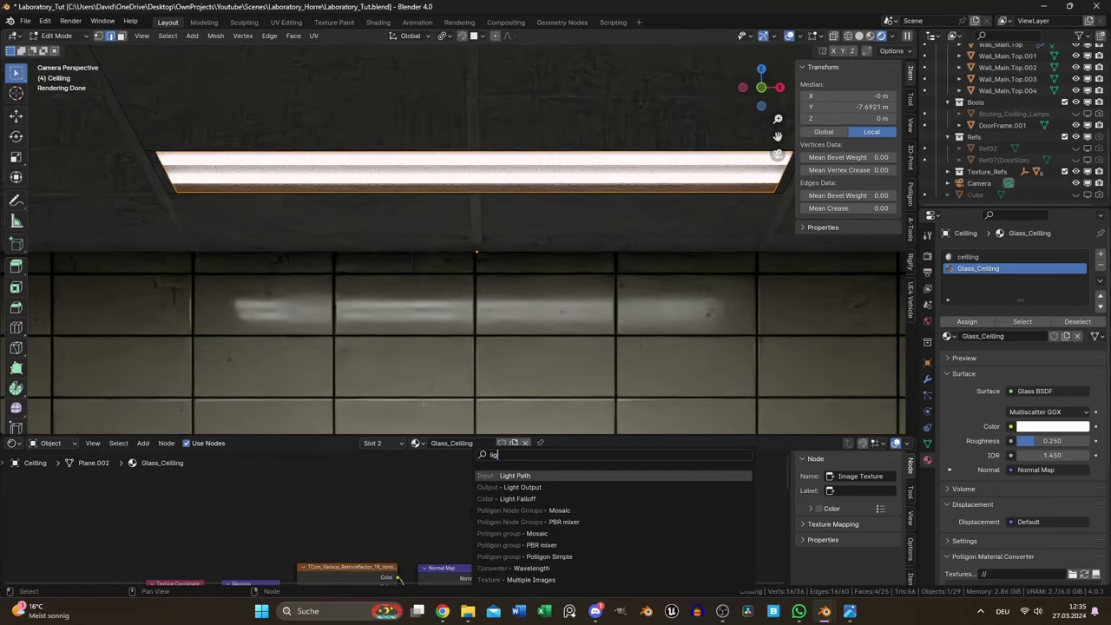
{"action": "type", "text": "h"}
{"action": "left_click", "coordinate": [521, 476]}
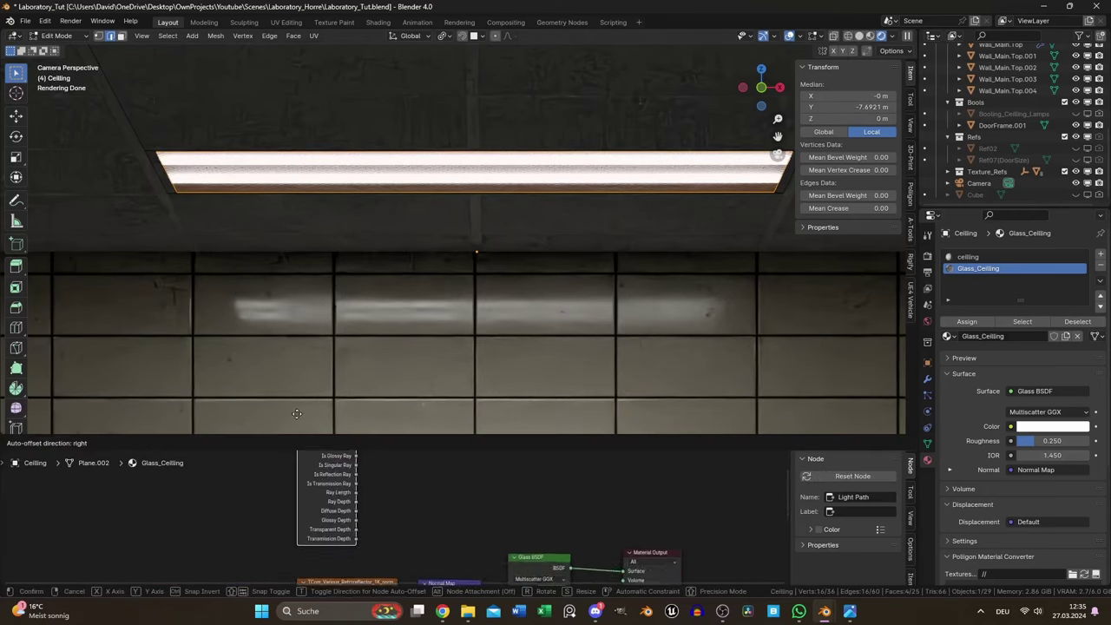
{"action": "left_click", "coordinate": [305, 438]}
{"action": "key", "text": "shift+a"}
{"action": "type", "text": "math"}
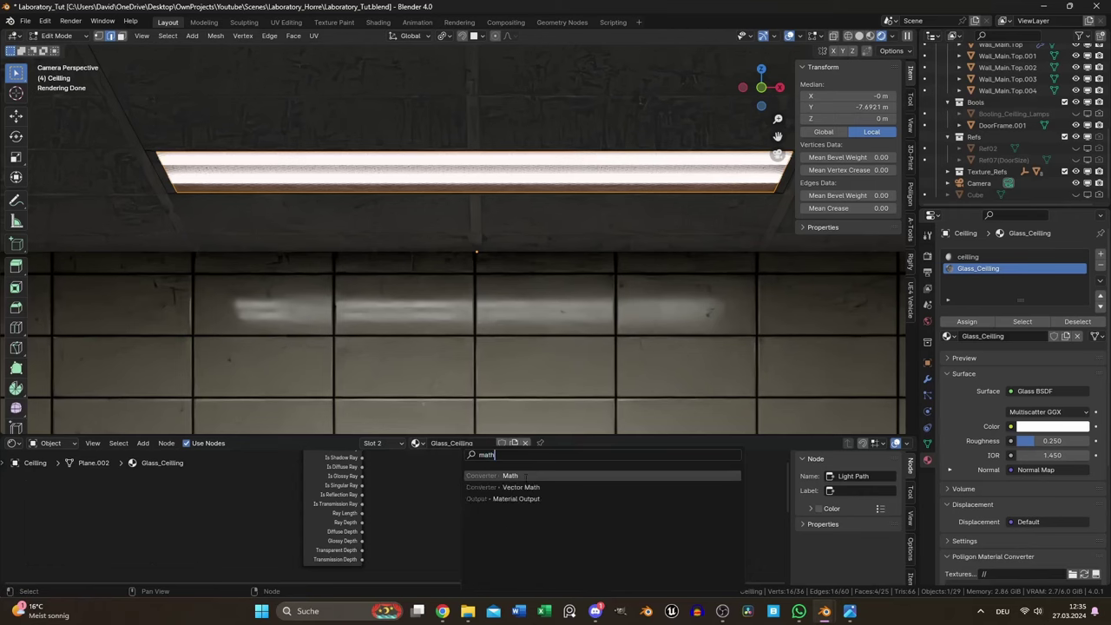
{"action": "key", "text": "Return"}
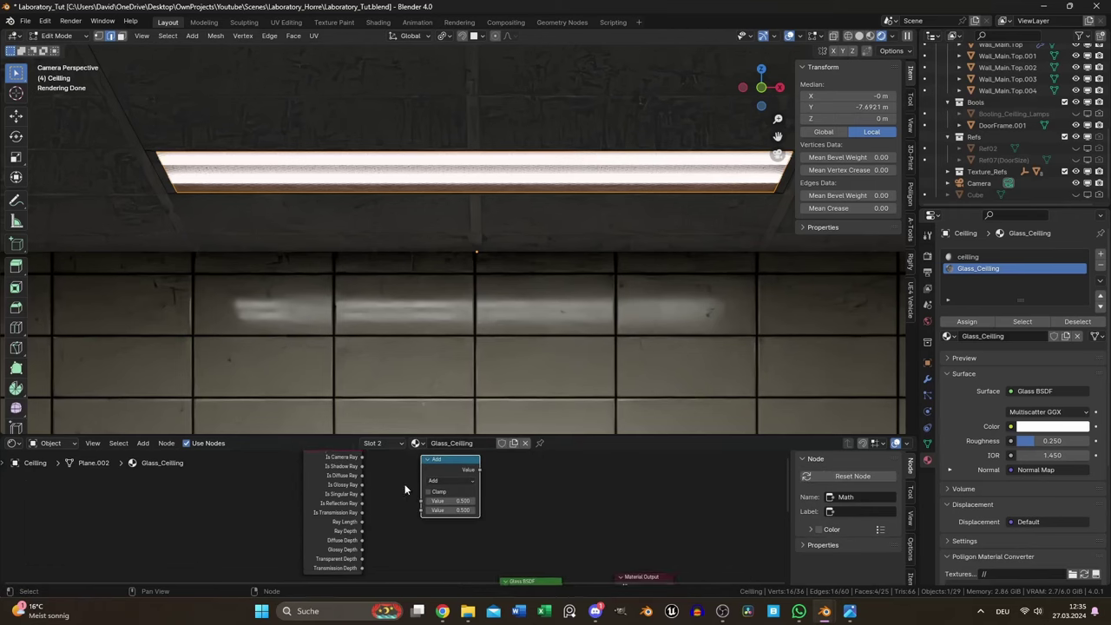
{"action": "left_click", "coordinate": [409, 488]}
{"action": "left_click_drag", "start_coordinate": [365, 470], "coordinate": [424, 514]}
{"action": "left_click", "coordinate": [454, 484]}
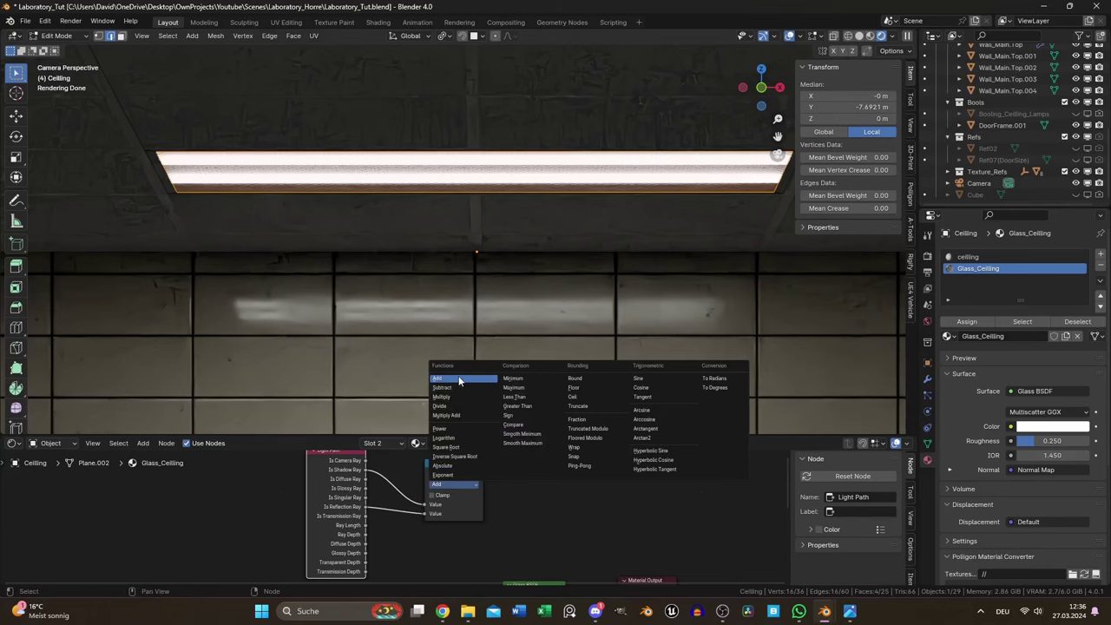
{"action": "left_click", "coordinate": [460, 382]}
Add a Mix Shader node beside the glass shader
{"action": "middle_click_drag", "start_coordinate": [571, 532], "coordinate": [485, 492]}
{"action": "key", "text": "shift+a"}
{"action": "type", "text": "mi"}
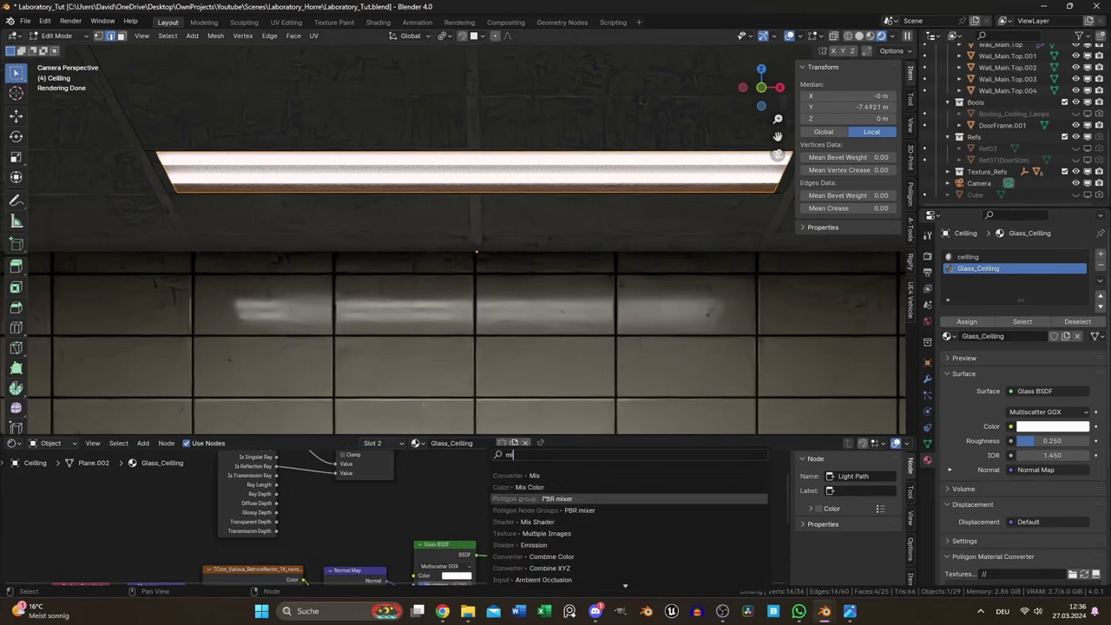
{"action": "left_click", "coordinate": [536, 522]}
{"action": "left_click", "coordinate": [539, 530]}
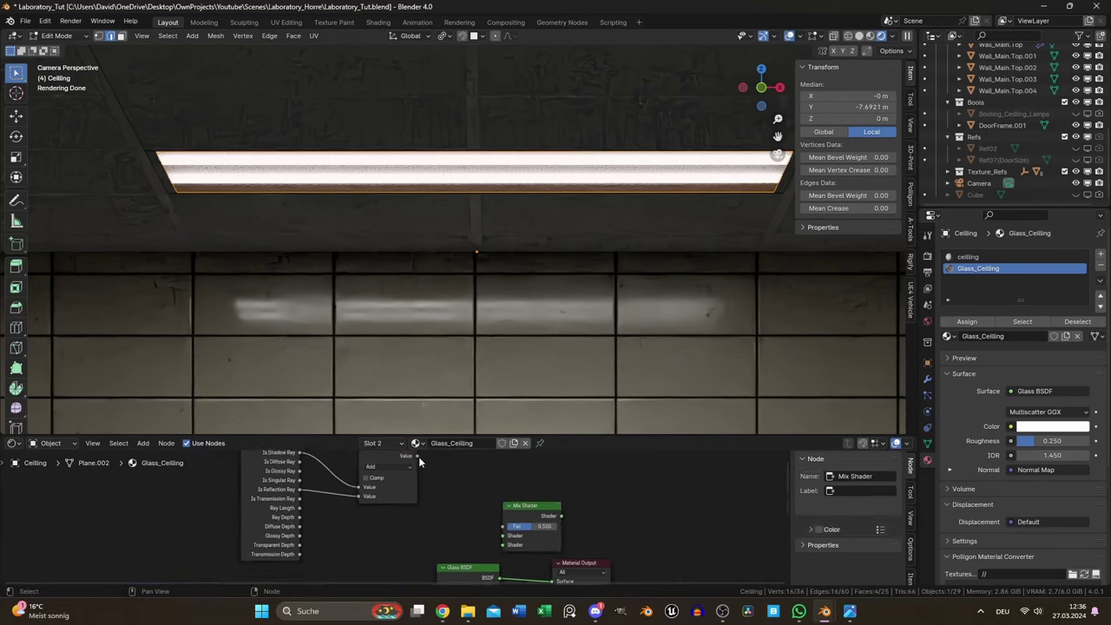
Feed a Transparent BSDF into the Mix Shader, save, and connect the Mix Shader to Material Output
{"action": "middle_click_drag", "start_coordinate": [480, 555], "coordinate": [414, 497]}
{"action": "key", "text": "shift+a"}
{"action": "mouse_move", "coordinate": [414, 497]}
{"action": "type", "text": "trans"}
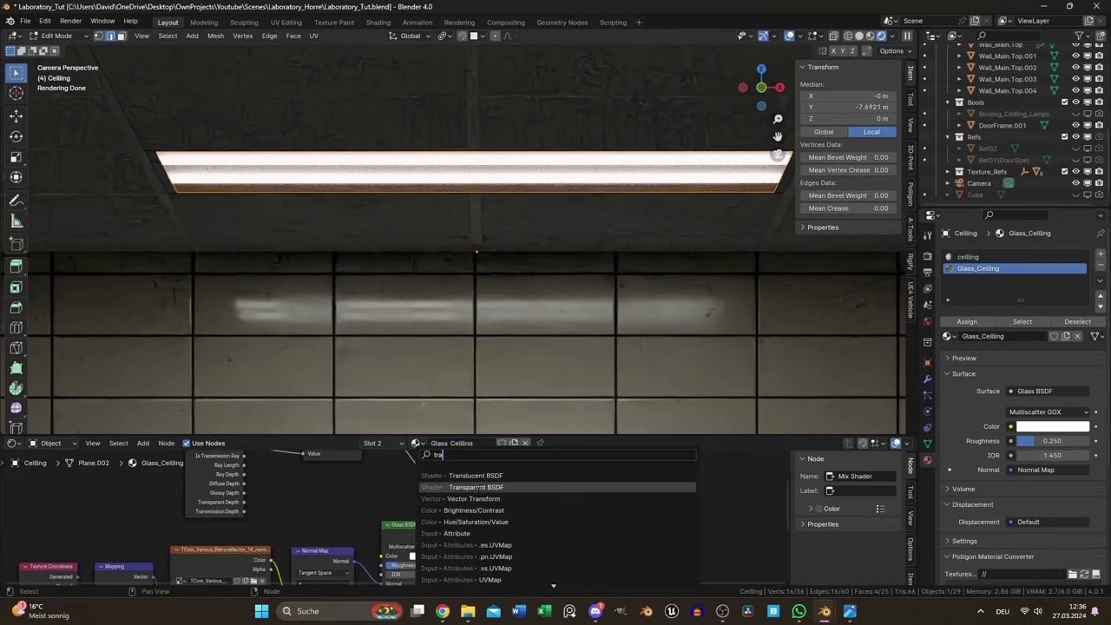
{"action": "key", "text": "Return"}
{"action": "left_click", "coordinate": [330, 483]}
{"action": "left_click", "coordinate": [547, 521]}
{"action": "key", "text": "ctrl+s"}
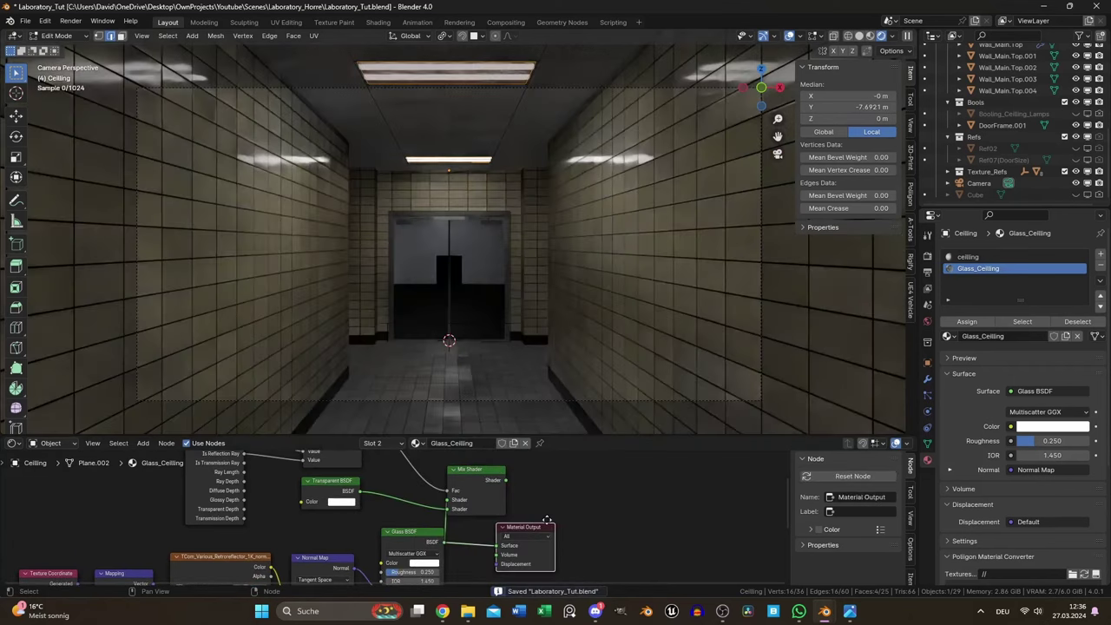
{"action": "left_click_drag", "start_coordinate": [547, 523], "coordinate": [622, 512]}
{"action": "left_click_drag", "start_coordinate": [486, 470], "coordinate": [514, 476]}
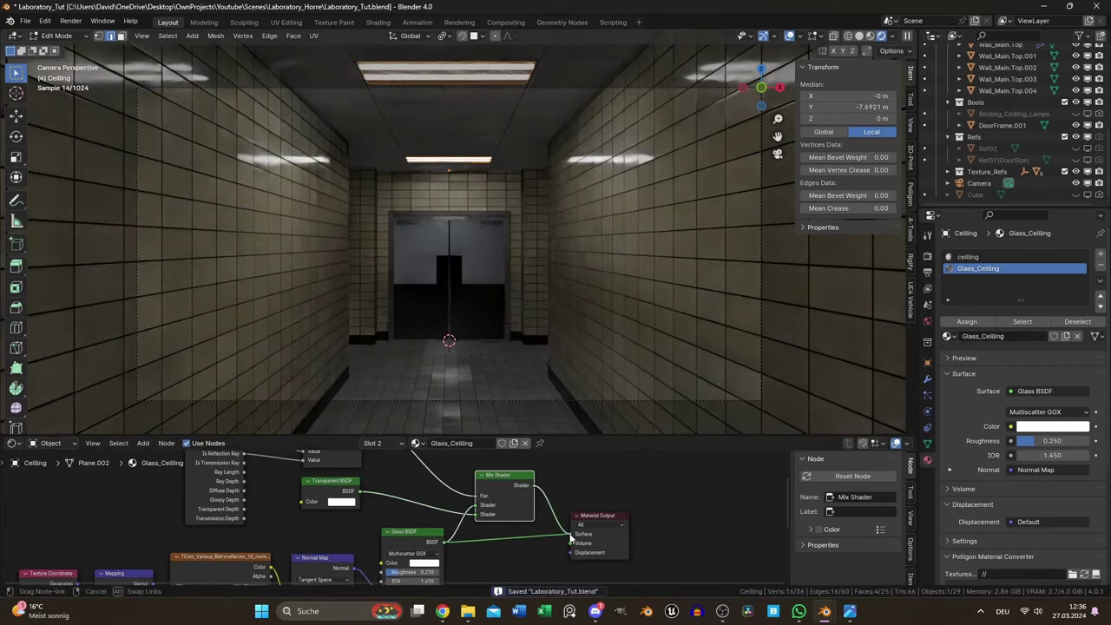
{"action": "left_click_drag", "start_coordinate": [572, 539], "coordinate": [573, 535]}
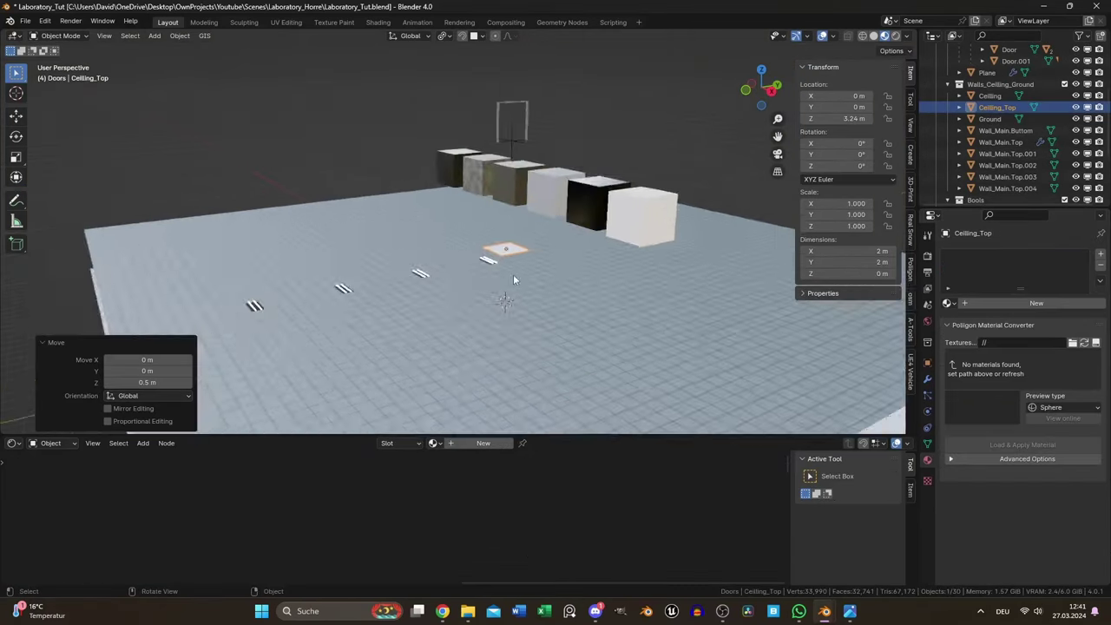
Scale Ceiling_Top by 20 so it spans 40 m, then zoom into a low corridor view
{"action": "scroll", "coordinate": [513, 279], "scroll_direction": "down", "scroll_amount": 3}
{"action": "type", "text": "s"}
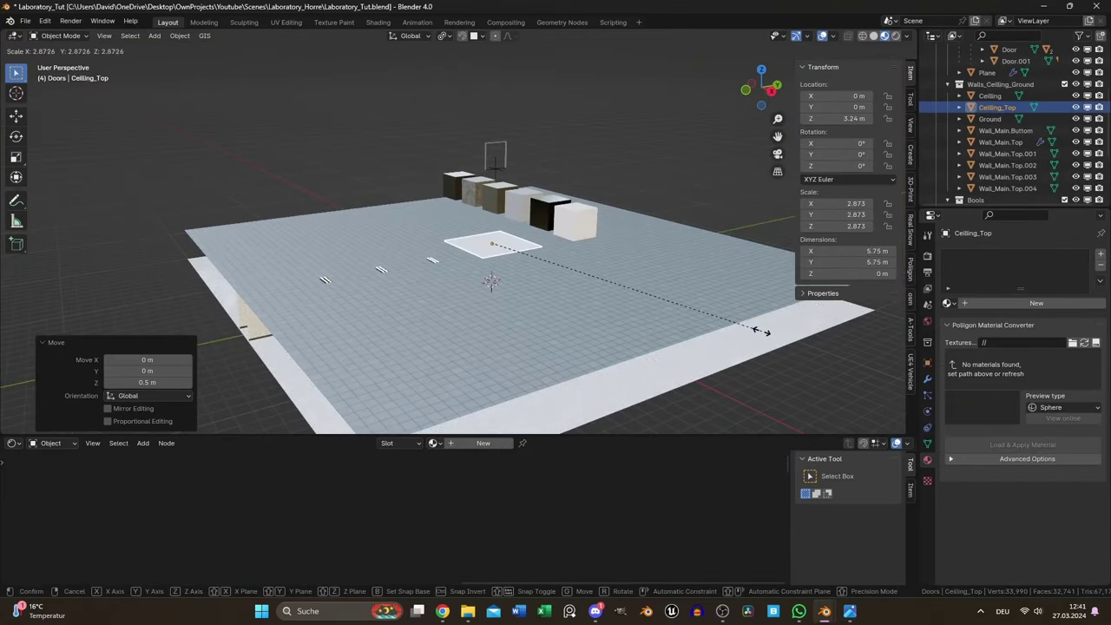
{"action": "type", "text": "20"}
{"action": "key", "text": "Return"}
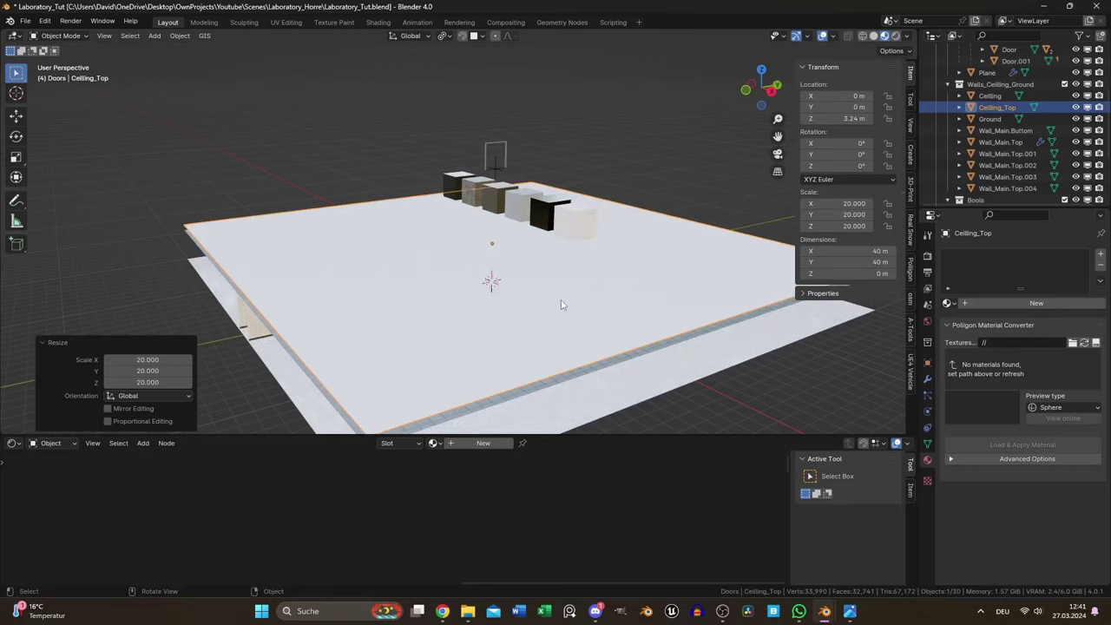
{"action": "middle_click_drag", "start_coordinate": [561, 304], "coordinate": [614, 253]}
{"action": "scroll", "coordinate": [603, 259], "scroll_direction": "up", "scroll_amount": 8}
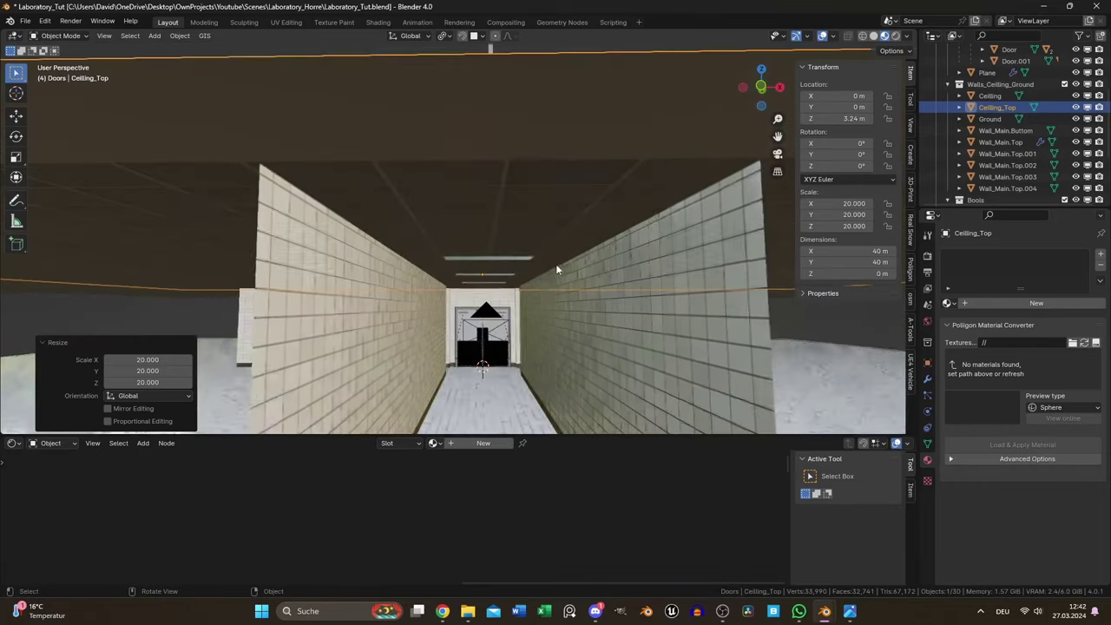
{"action": "scroll", "coordinate": [539, 273], "scroll_direction": "up", "scroll_amount": 4}
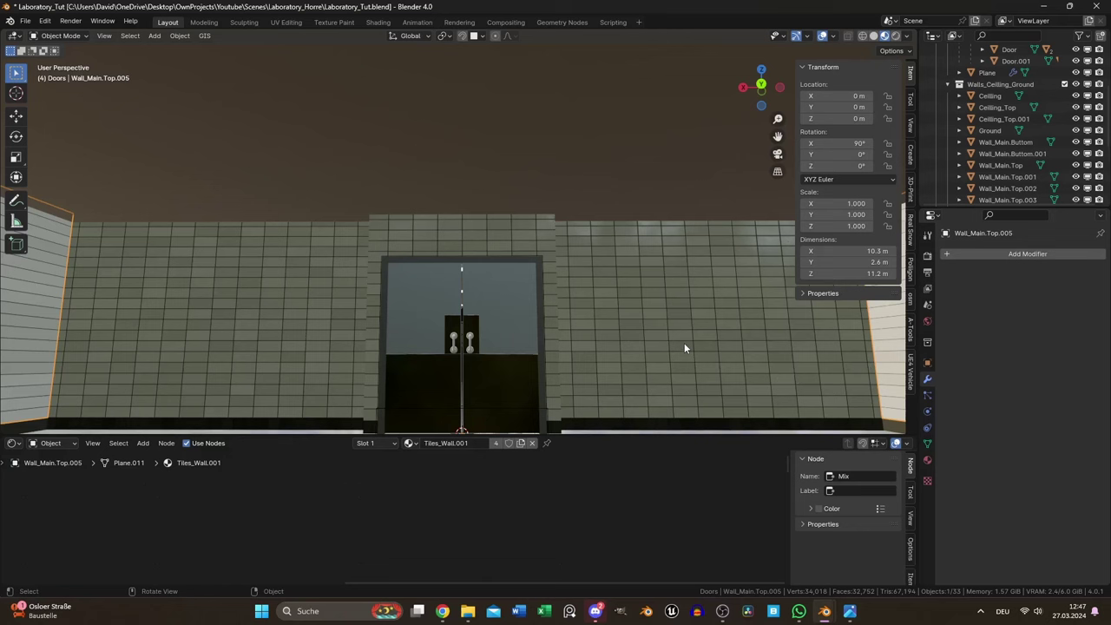
Narrow the door wall along X to 0.817
{"action": "key", "text": "s"}
{"action": "key", "text": "x"}
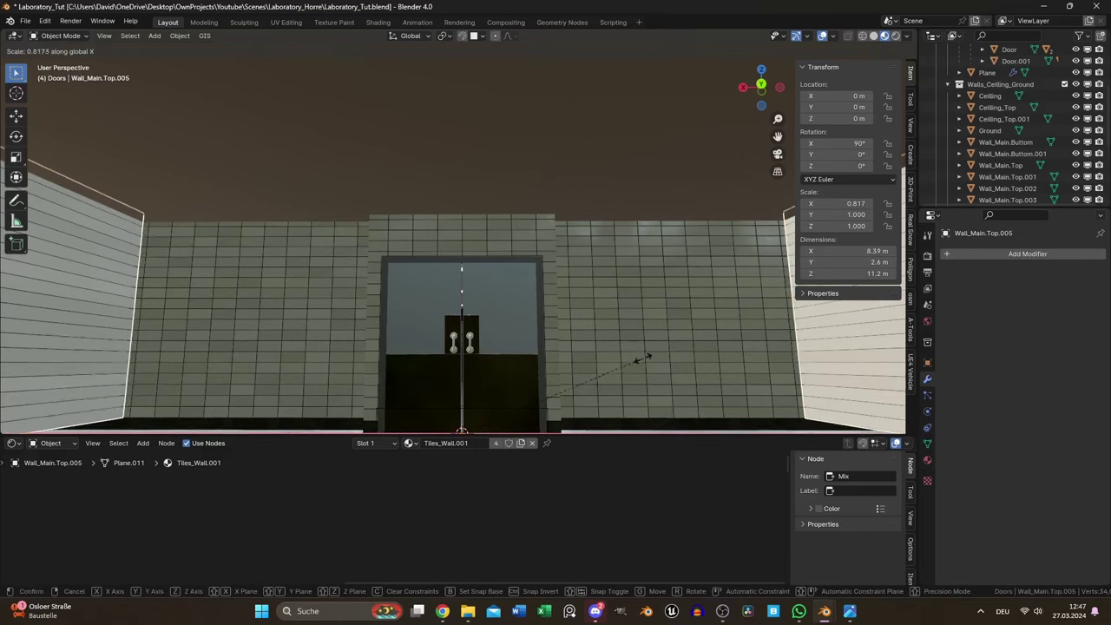
{"action": "left_click", "coordinate": [642, 356]}
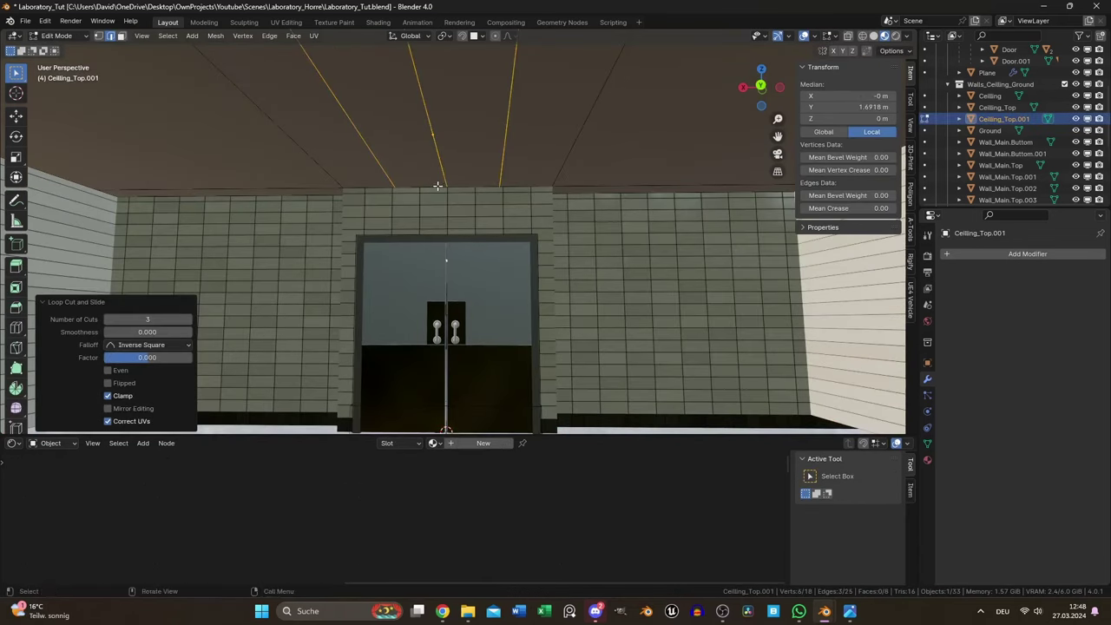
{"action": "middle_click_drag", "start_coordinate": [438, 185], "coordinate": [639, 199]}
{"action": "scroll", "coordinate": [640, 197], "scroll_direction": "up", "scroll_amount": 3}
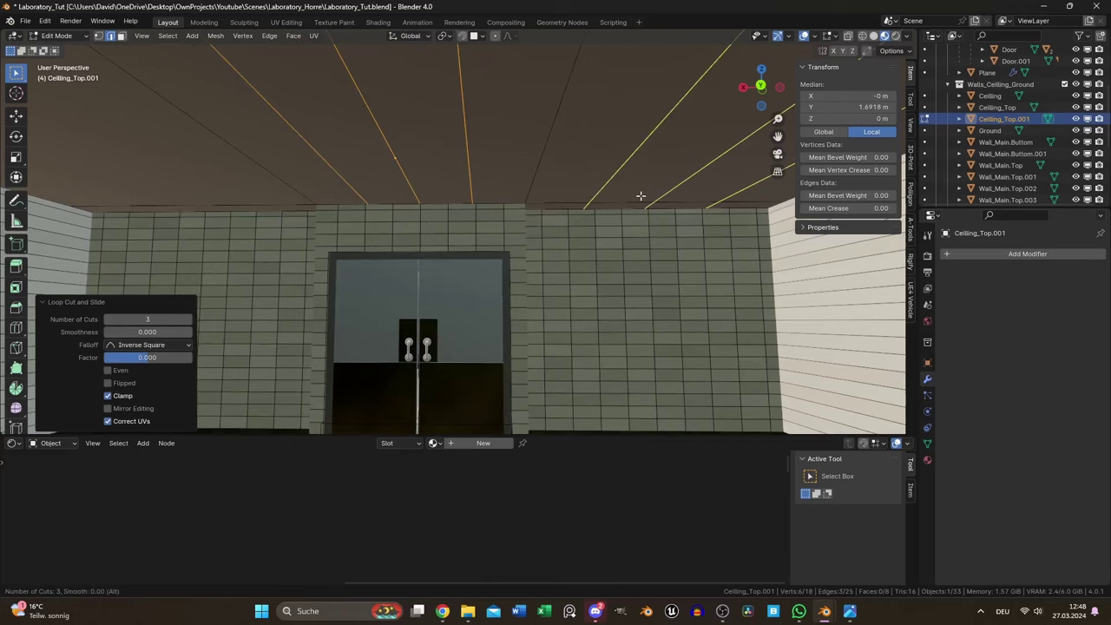
Cut Ceiling_Top.001 with two sets of four loop cuts and bevel the panel edges 0.02 m
{"action": "left_click", "coordinate": [640, 196]}
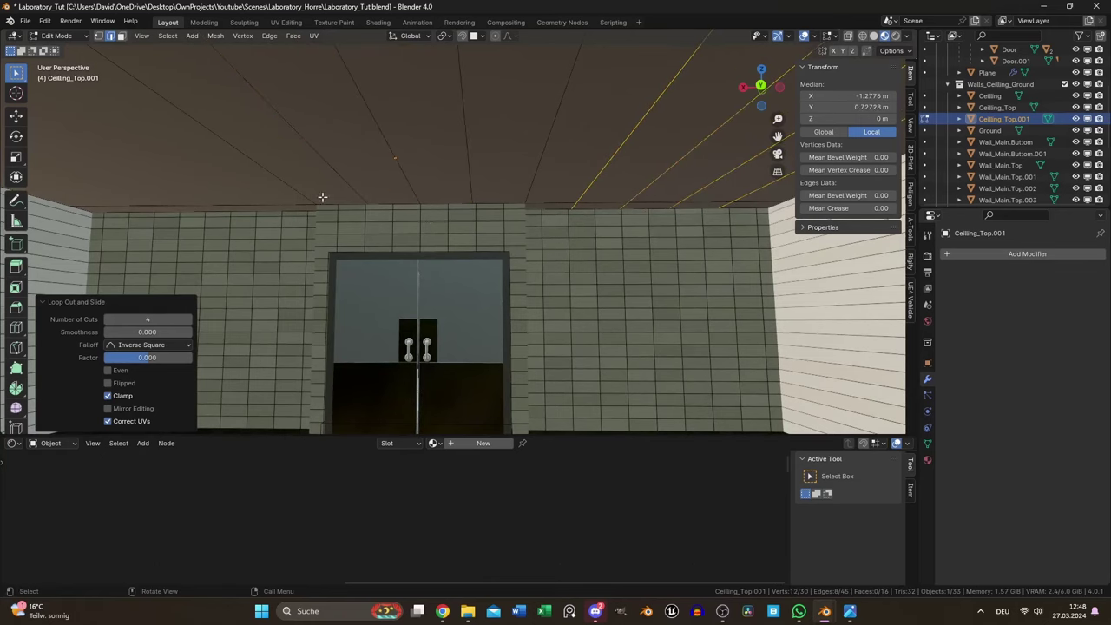
{"action": "scroll", "coordinate": [220, 201], "scroll_direction": "up", "scroll_amount": 3}
{"action": "left_click", "coordinate": [219, 201]}
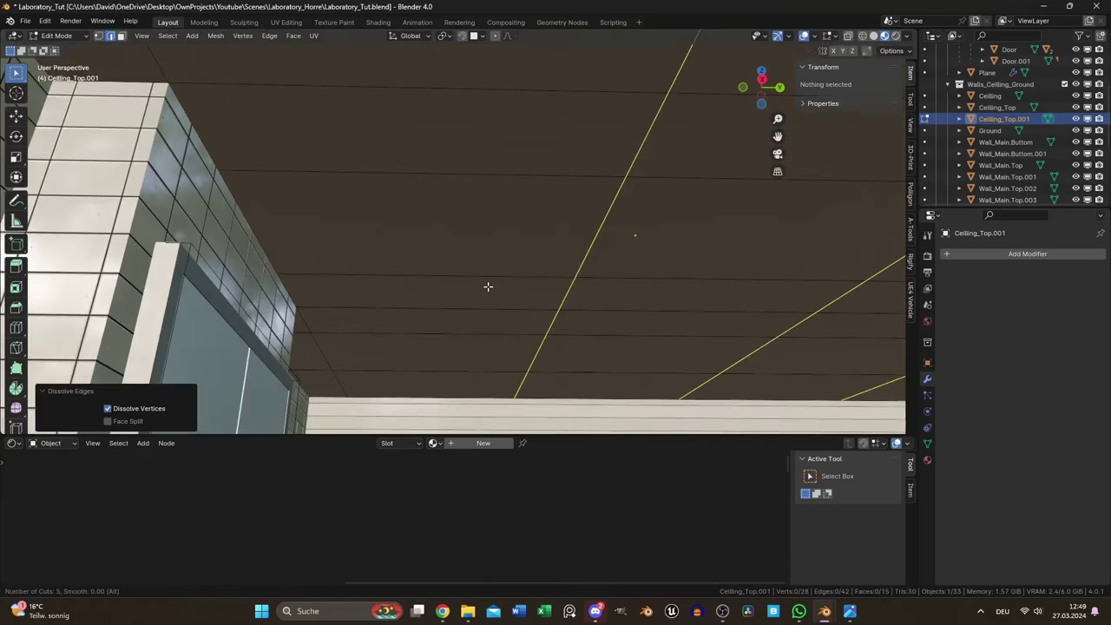
{"action": "scroll", "coordinate": [491, 286], "scroll_direction": "up", "scroll_amount": 1}
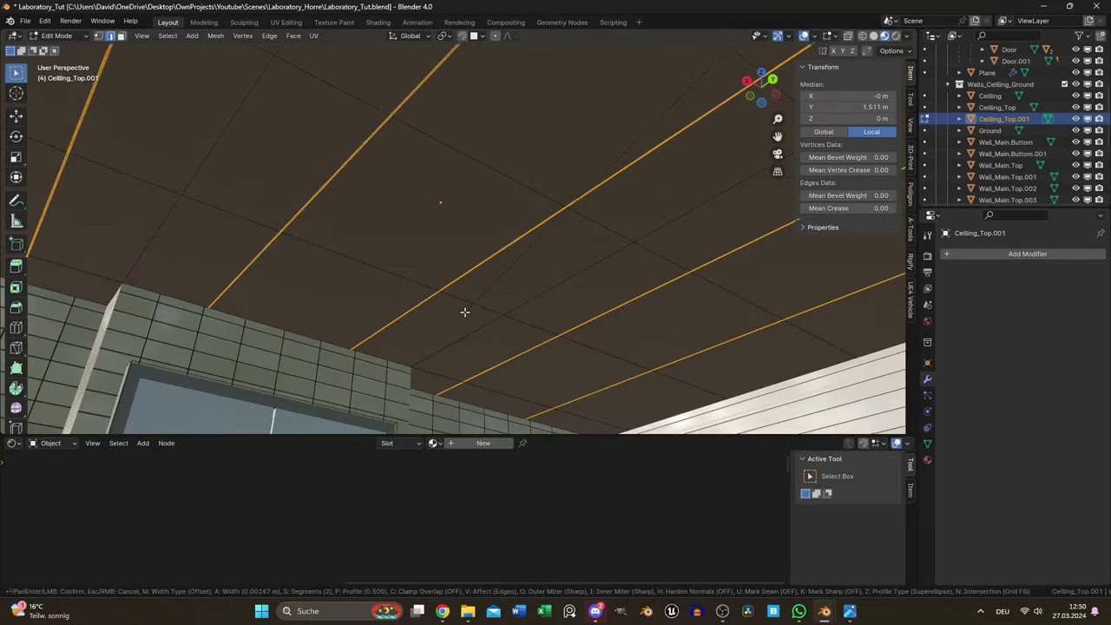
{"action": "left_click", "coordinate": [432, 342]}
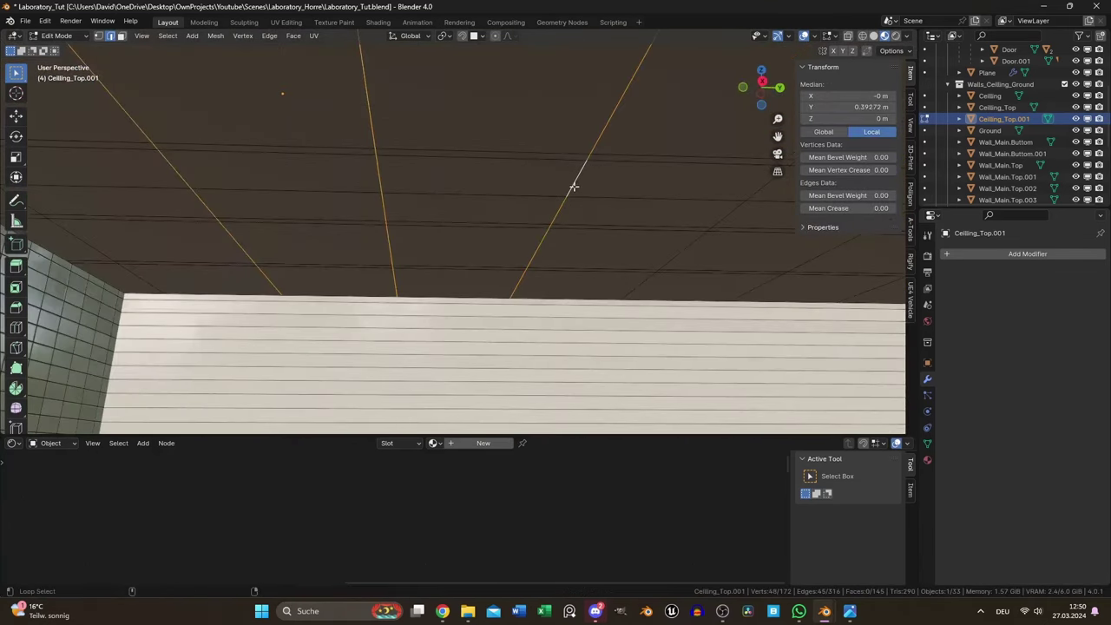
{"action": "middle_click_drag", "start_coordinate": [573, 186], "coordinate": [667, 236]}
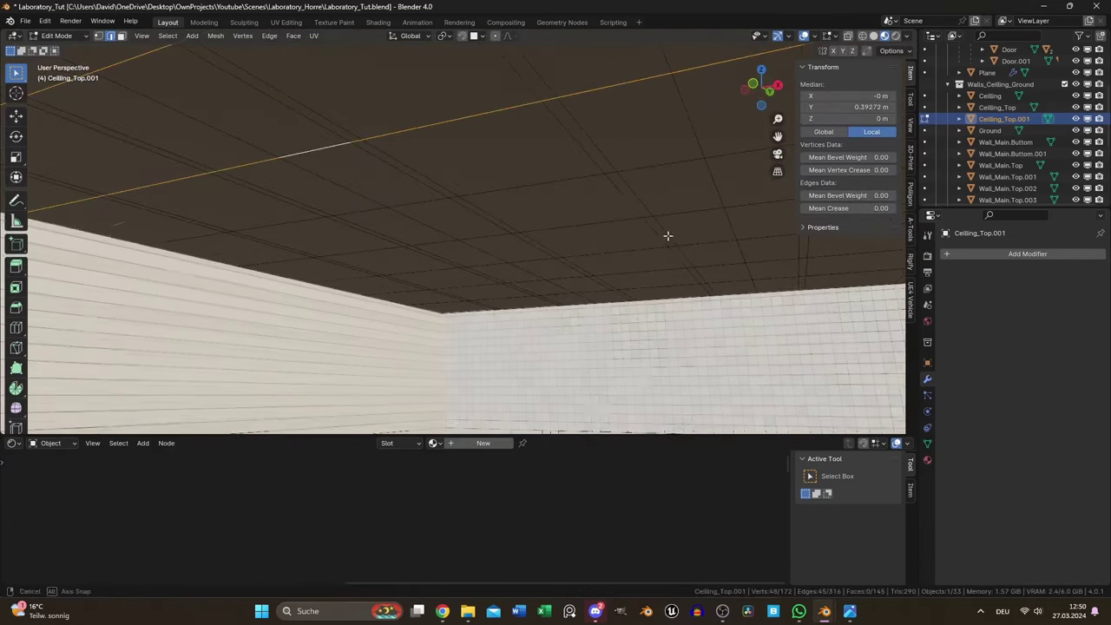
Select the ceiling edge loops and every Ceilling_Top.001 ceiling panel face from a top view
{"action": "left_click", "coordinate": [581, 179], "text": "alt+shift"}
{"action": "left_click", "coordinate": [652, 280], "text": "alt+shift"}
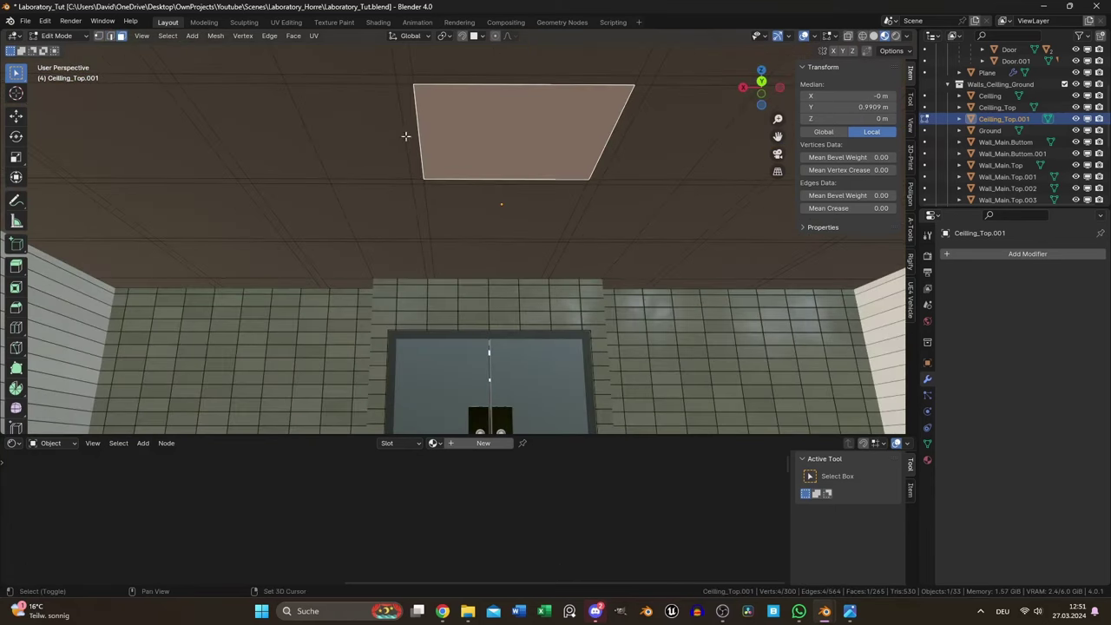
{"action": "left_click", "coordinate": [371, 137], "text": "shift"}
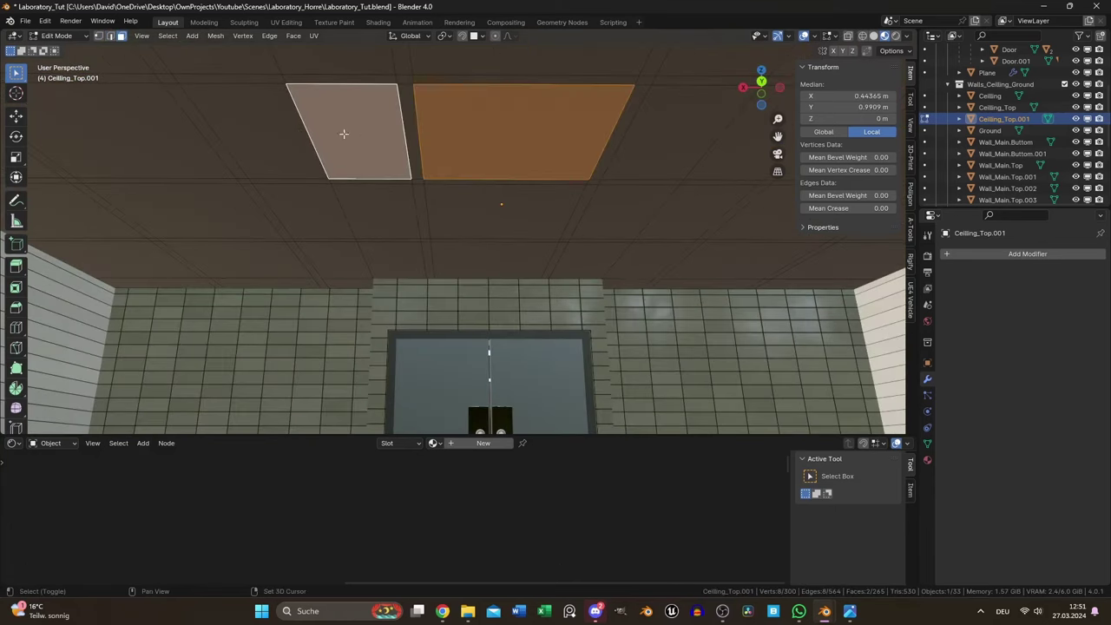
{"action": "left_click", "coordinate": [298, 134], "text": "shift"}
{"action": "left_click", "coordinate": [176, 159], "text": "ctrl"}
{"action": "left_click", "coordinate": [70, 207], "text": "shift"}
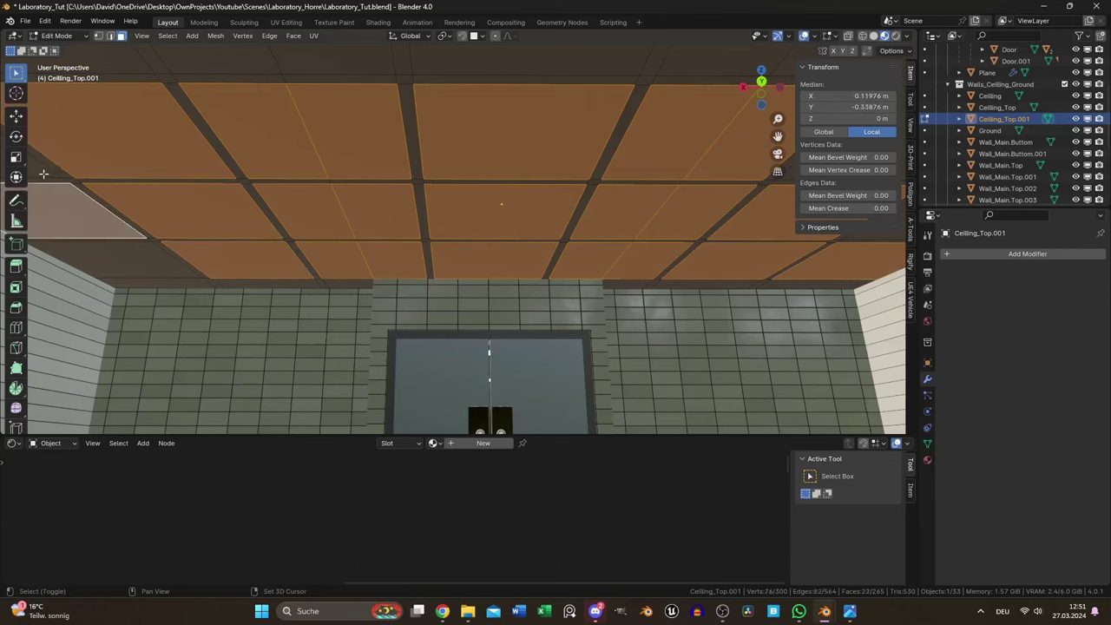
{"action": "key", "text": "KP_7"}
{"action": "left_click", "coordinate": [615, 178], "text": "shift"}
{"action": "left_click", "coordinate": [668, 178], "text": "shift"}
{"action": "left_click", "coordinate": [738, 178], "text": "shift"}
{"action": "left_click", "coordinate": [738, 104], "text": "shift"}
{"action": "left_click", "coordinate": [668, 104], "text": "shift"}
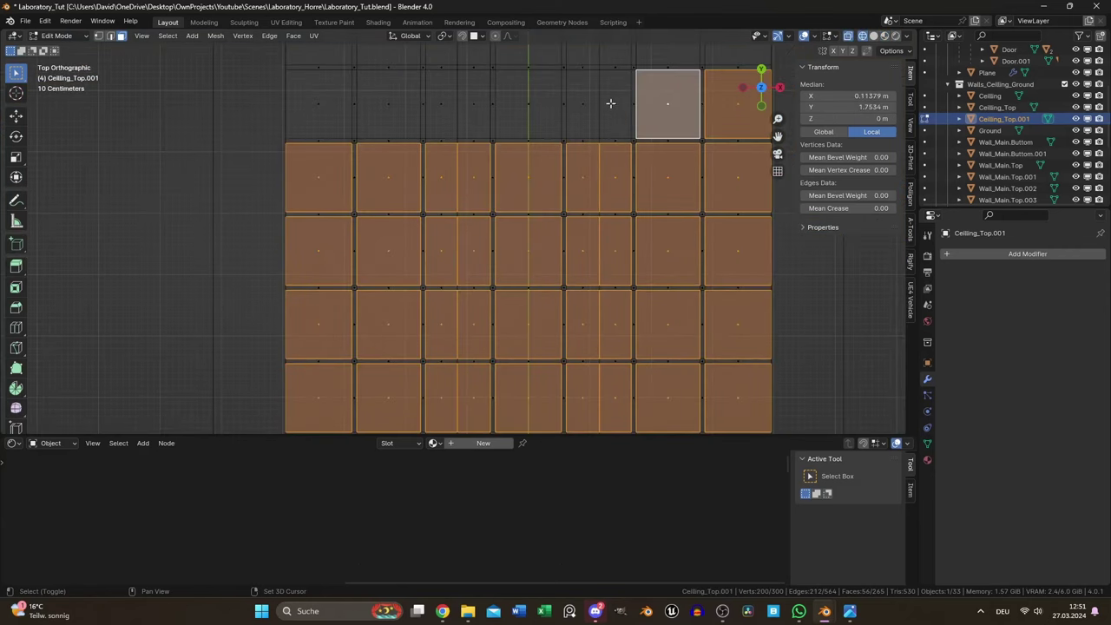
{"action": "middle_click_drag", "start_coordinate": [610, 103], "coordinate": [590, 261]}
Raise the selected ceiling panels along Z and scale them to half size (0.5)
{"action": "key", "text": "g"}
{"action": "key", "text": "z"}
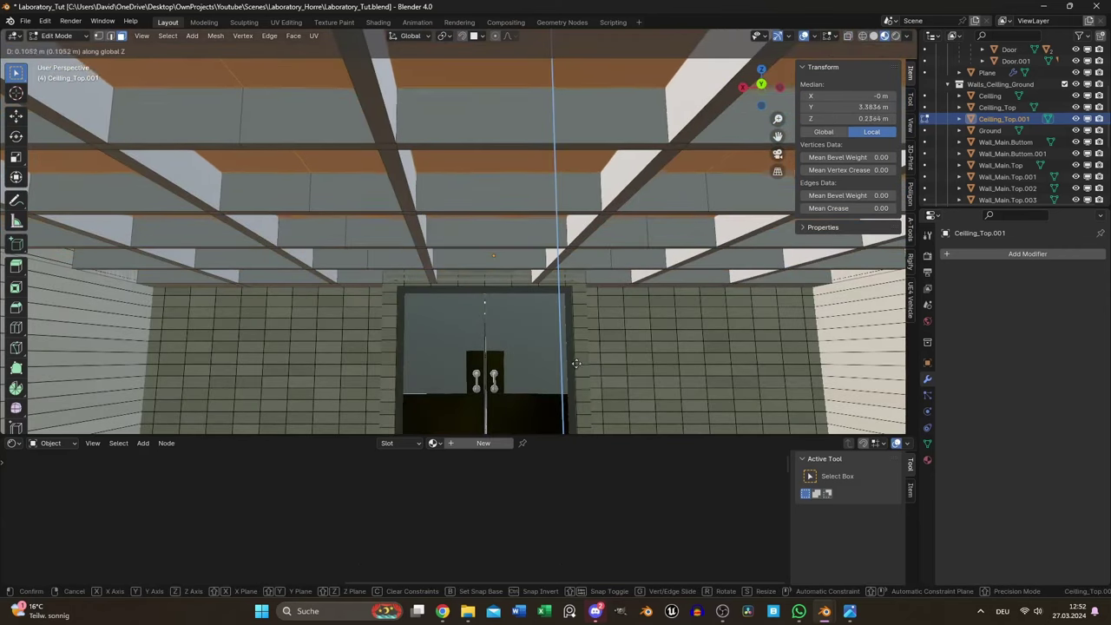
{"action": "key", "text": "Return"}
{"action": "type", "text": "s.5"}
{"action": "key", "text": "Return"}
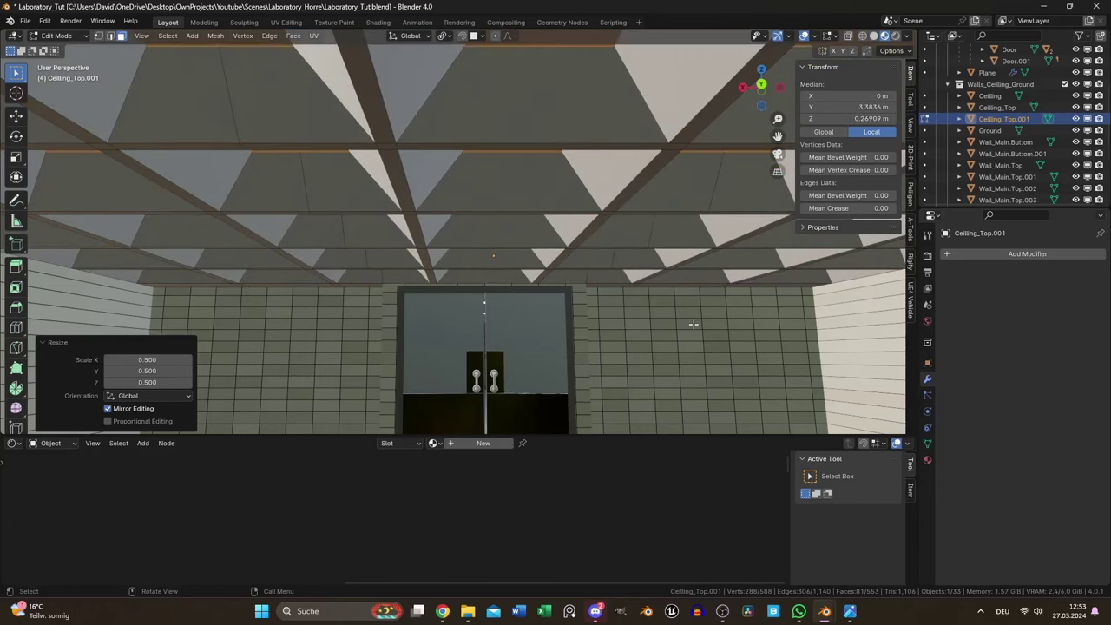
{"action": "middle_click_drag", "start_coordinate": [693, 324], "coordinate": [612, 286]}
Bevel the ceiling beam edges and add a first Array modifier to the ceiling lights
{"action": "key", "text": "2"}
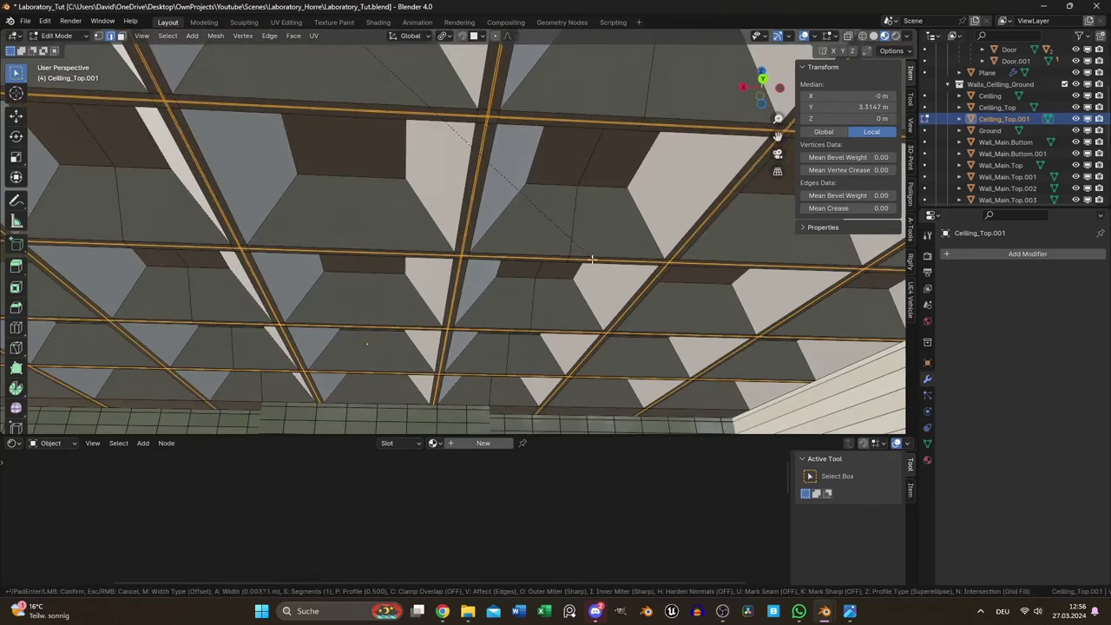
{"action": "key", "text": "ctrl+b"}
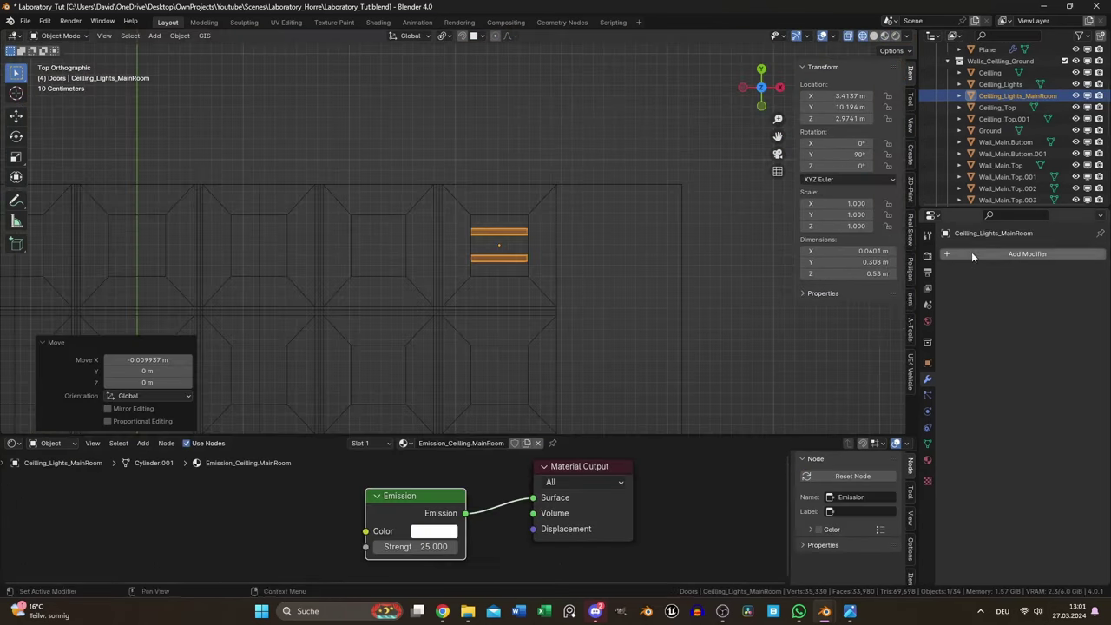
{"action": "left_click", "coordinate": [972, 251]}
{"action": "mouse_move", "coordinate": [981, 266]}
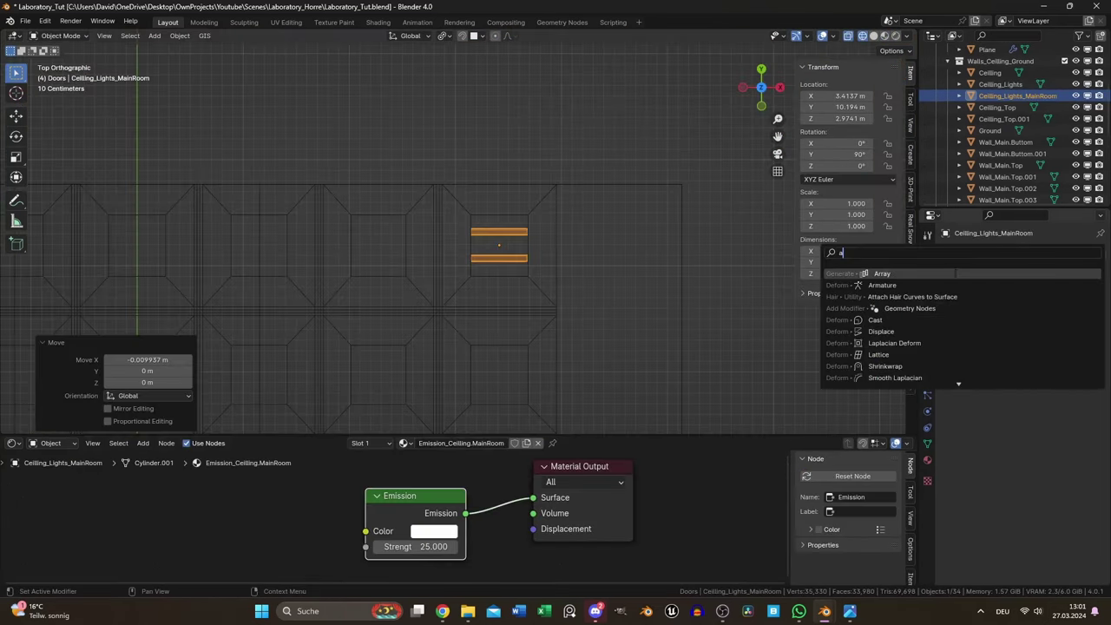
Add a second Array modifier so the light strips form a 9 by 7 grid
{"action": "left_click", "coordinate": [868, 274]}
{"action": "left_click", "coordinate": [1002, 254]}
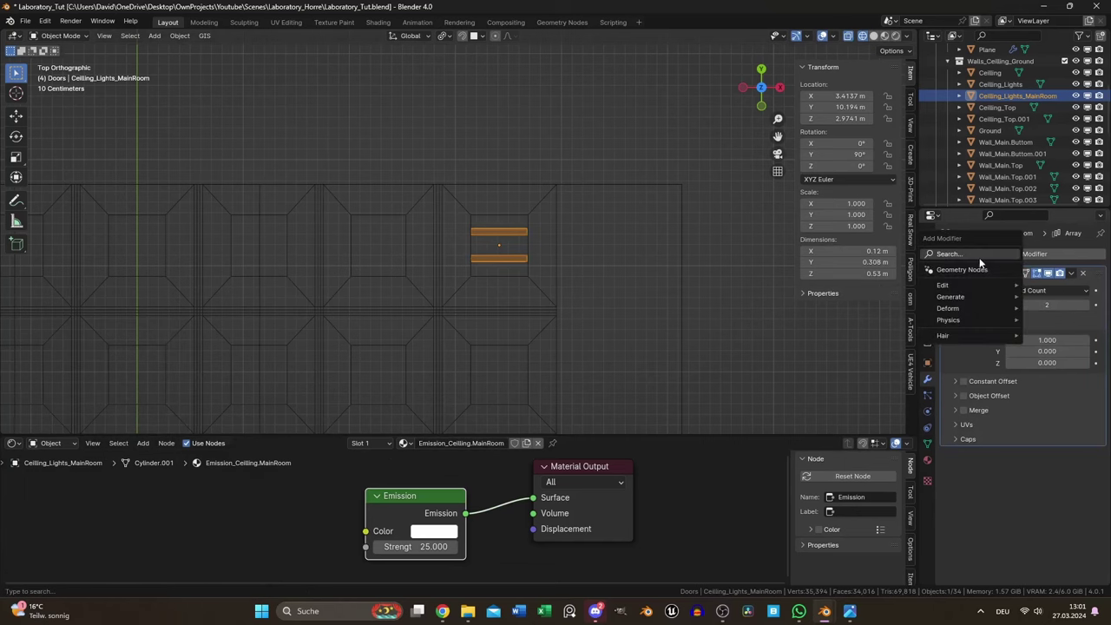
{"action": "type", "text": "a"}
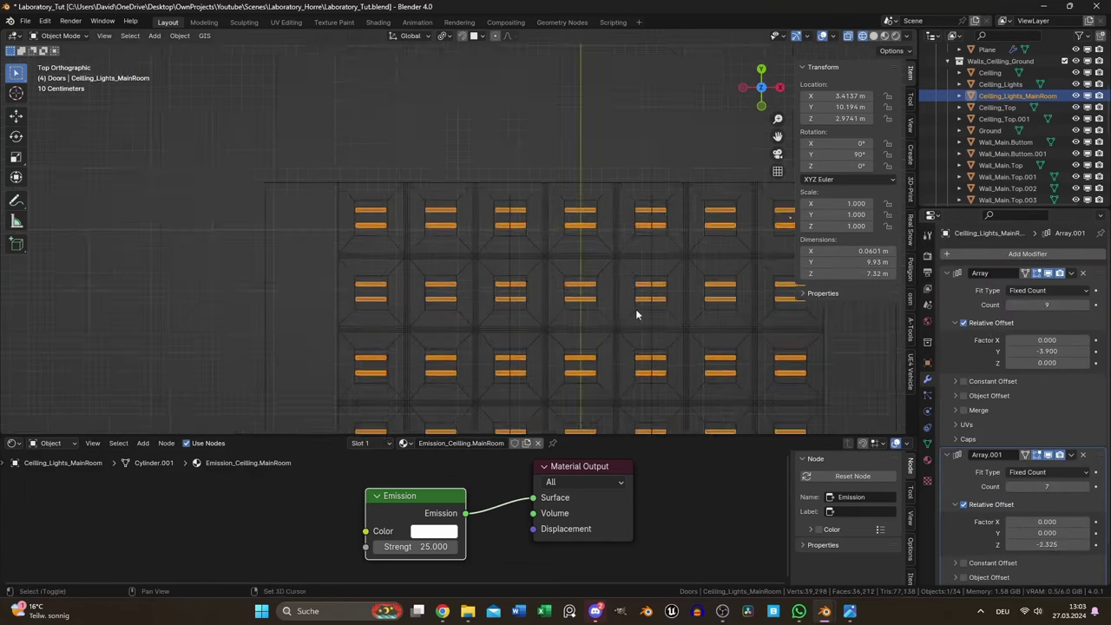
{"action": "scroll", "coordinate": [635, 309], "scroll_direction": "down", "scroll_amount": 2}
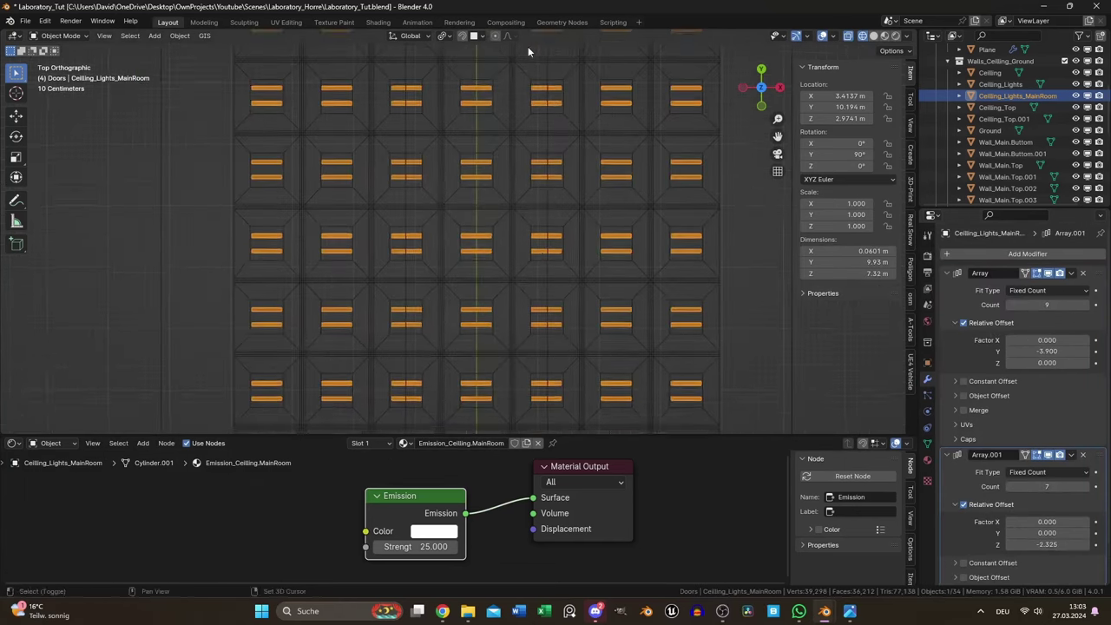
{"action": "middle_click_drag", "start_coordinate": [528, 46], "coordinate": [510, 189]}
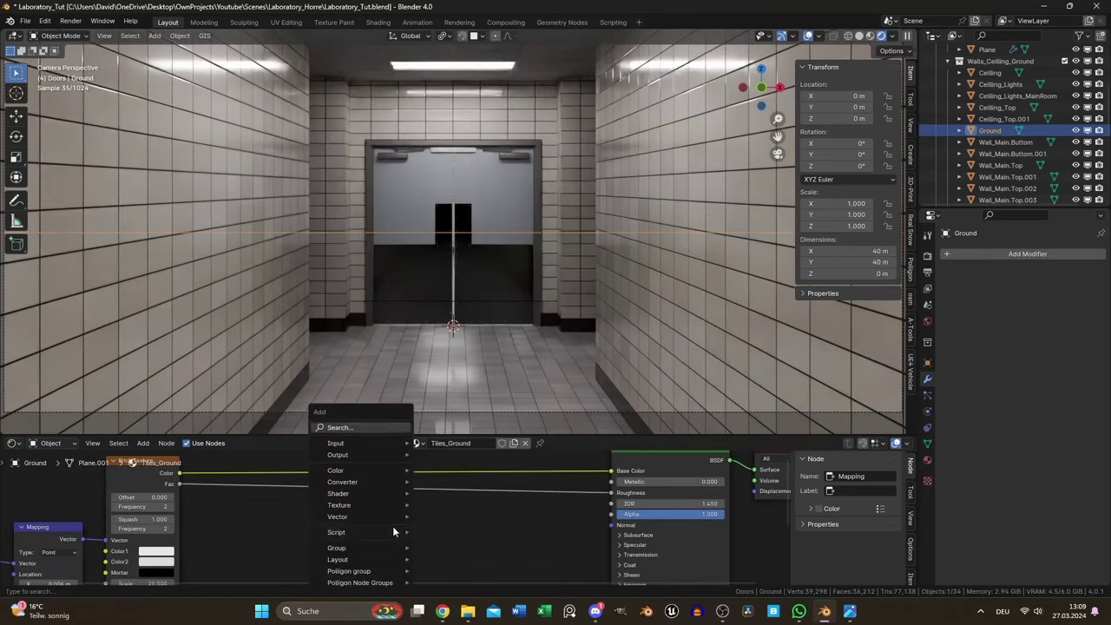
Insert a Color Ramp node on the ground tile material's Fac-to-Roughness link
{"action": "type", "text": "colo"}
{"action": "key", "text": "Down"}
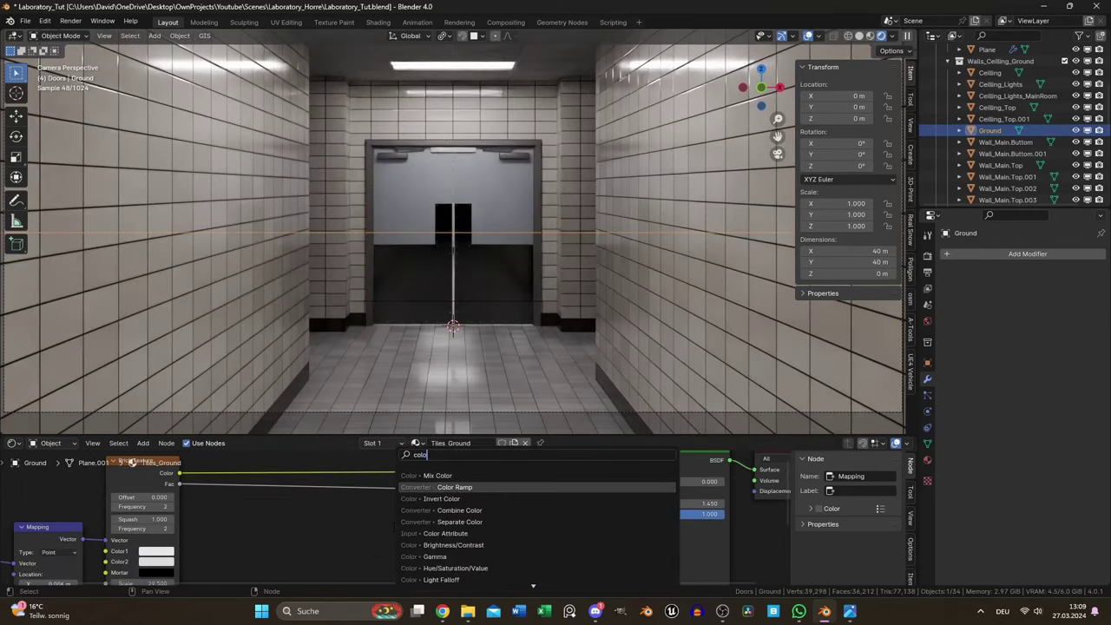
{"action": "key", "text": "Return"}
{"action": "left_click", "coordinate": [320, 497]}
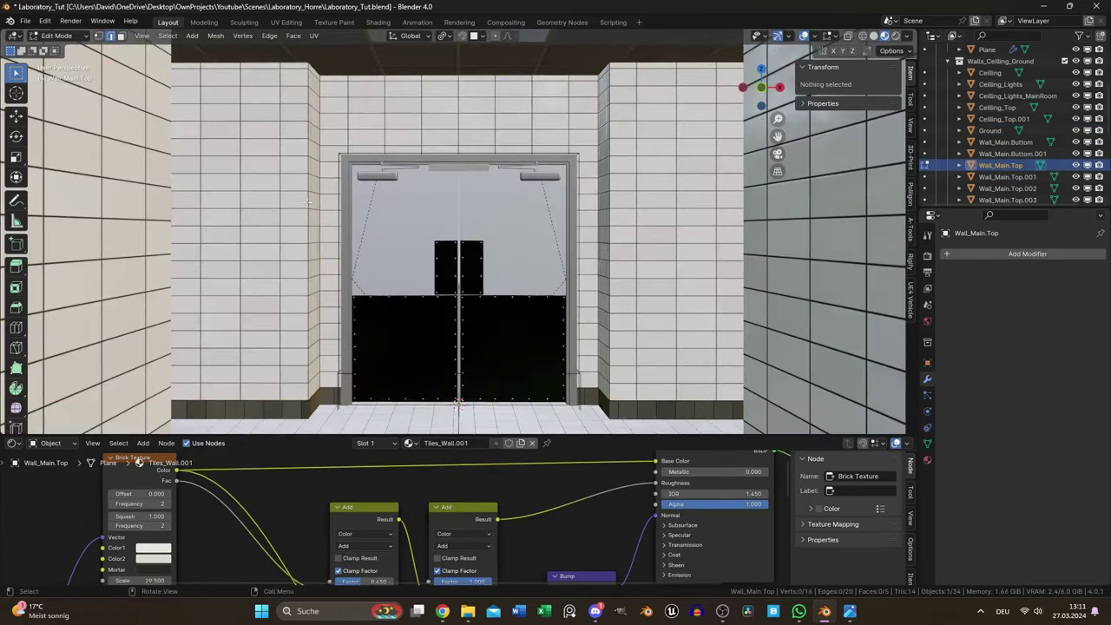
{"action": "left_click", "coordinate": [588, 161]}
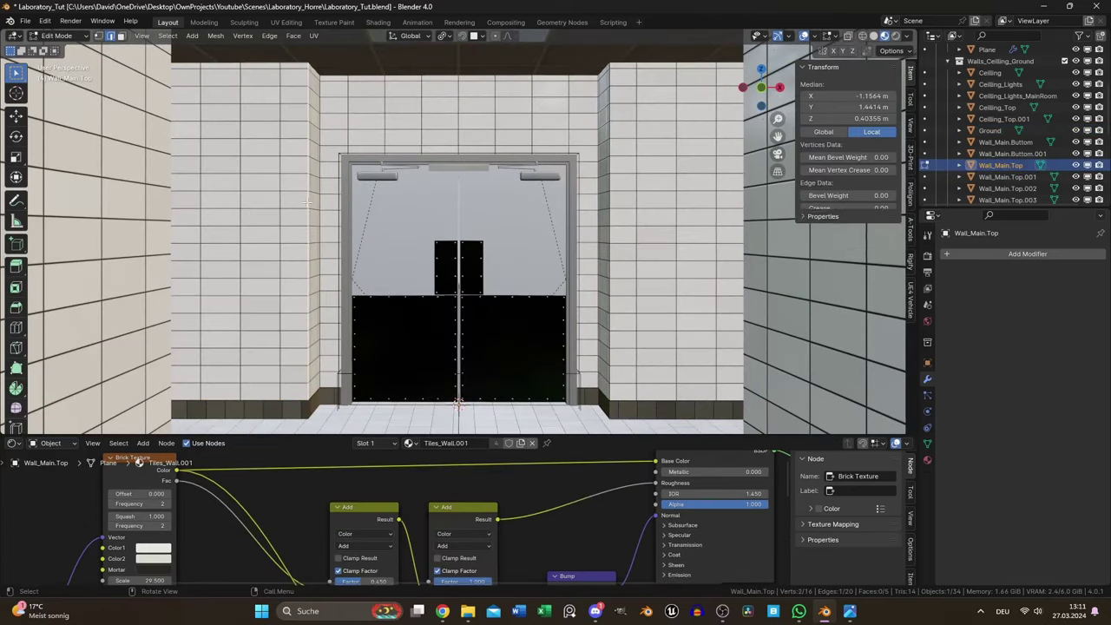
Round the wall's vertical corner edge beside the door with a 0.04 m, 50-segment bevel
{"action": "left_click", "coordinate": [614, 173]}
{"action": "key", "text": "ctrl+b"}
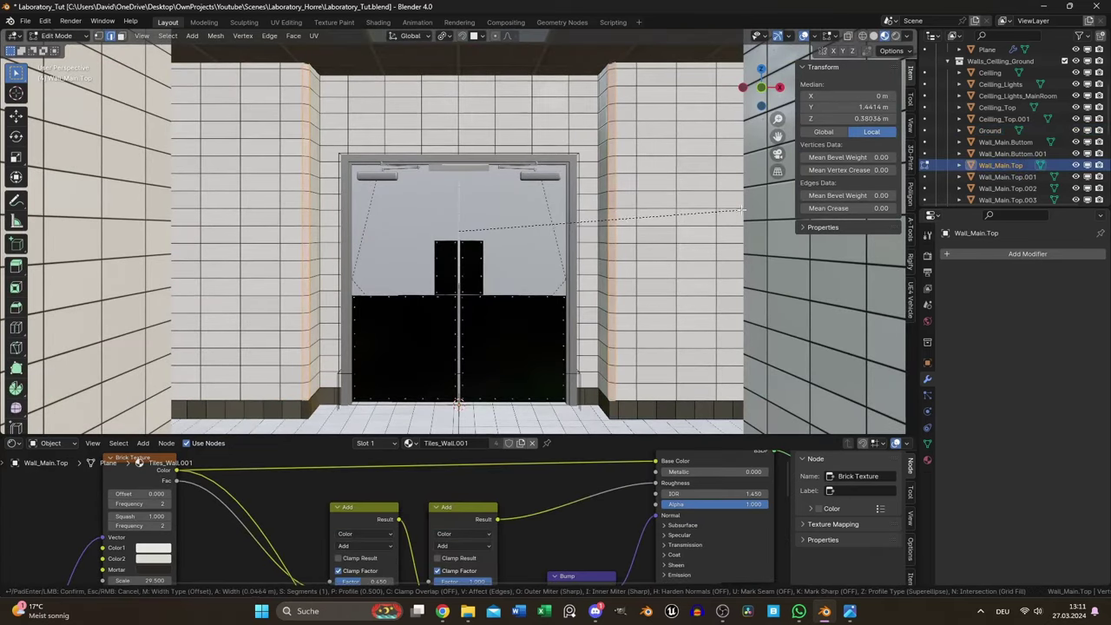
{"action": "left_click", "coordinate": [742, 209]}
{"action": "left_click", "coordinate": [142, 246]}
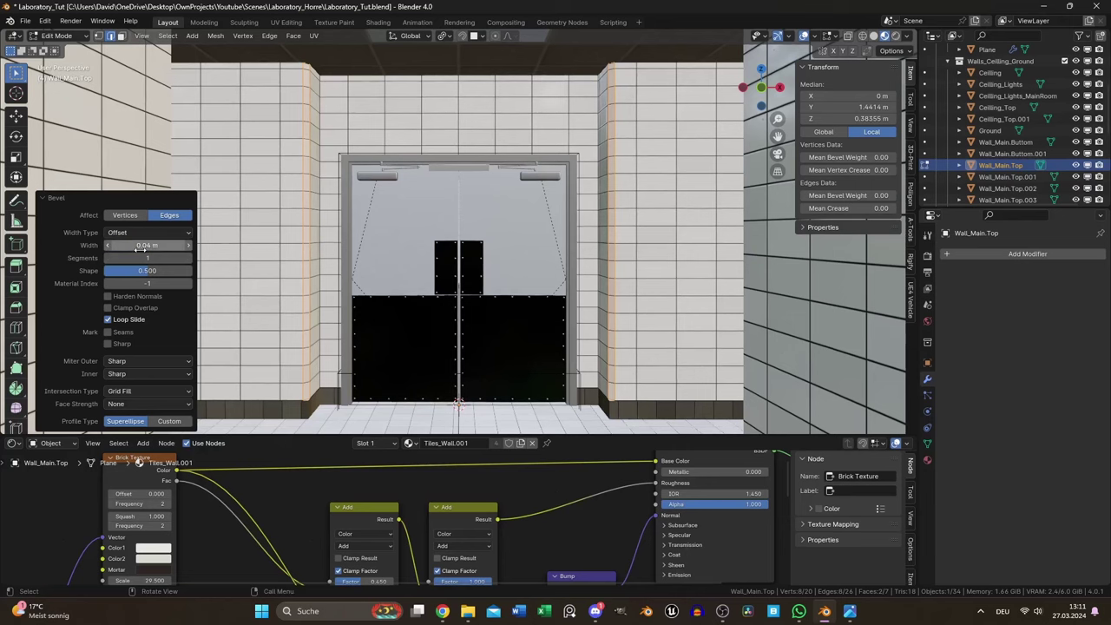
{"action": "key", "text": "Return"}
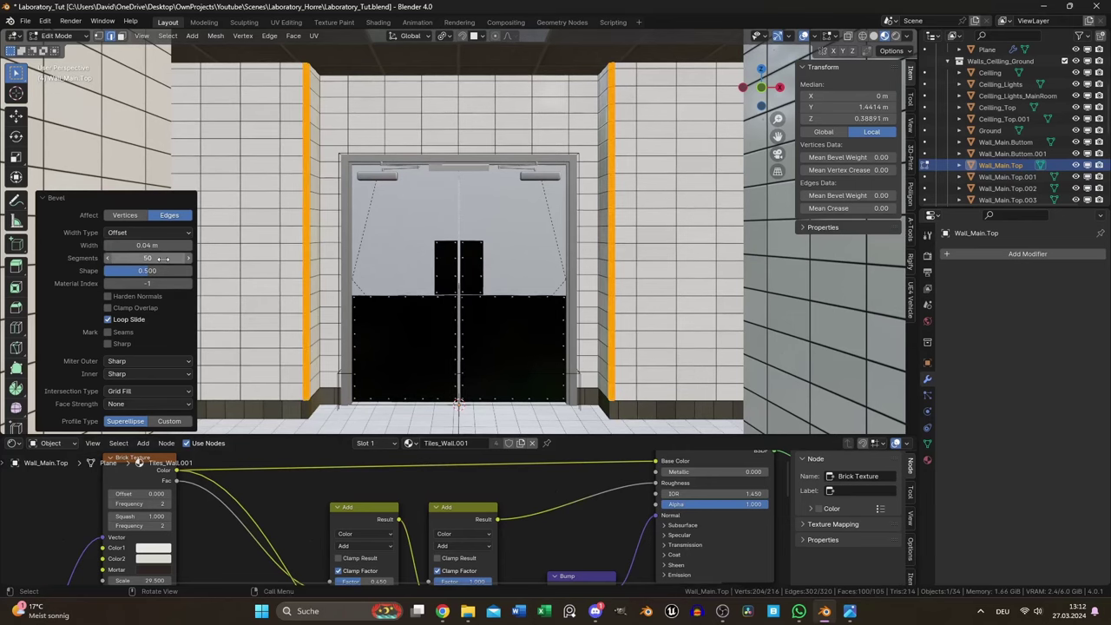
{"action": "key", "text": "Tab"}
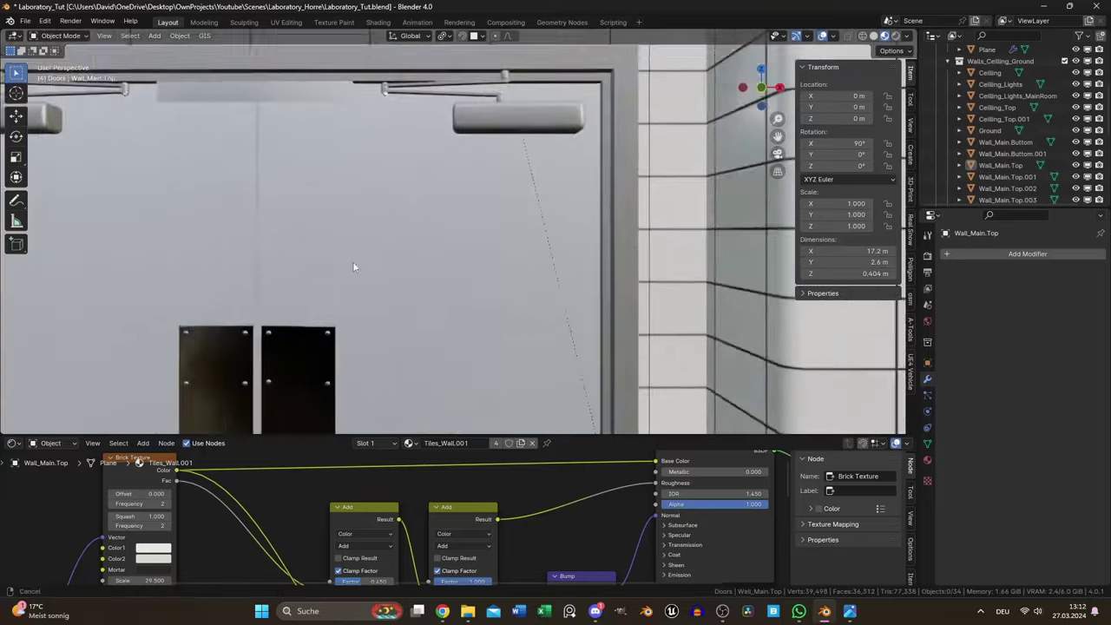
{"action": "middle_click_drag", "start_coordinate": [353, 267], "coordinate": [200, 433], "text": "shift"}
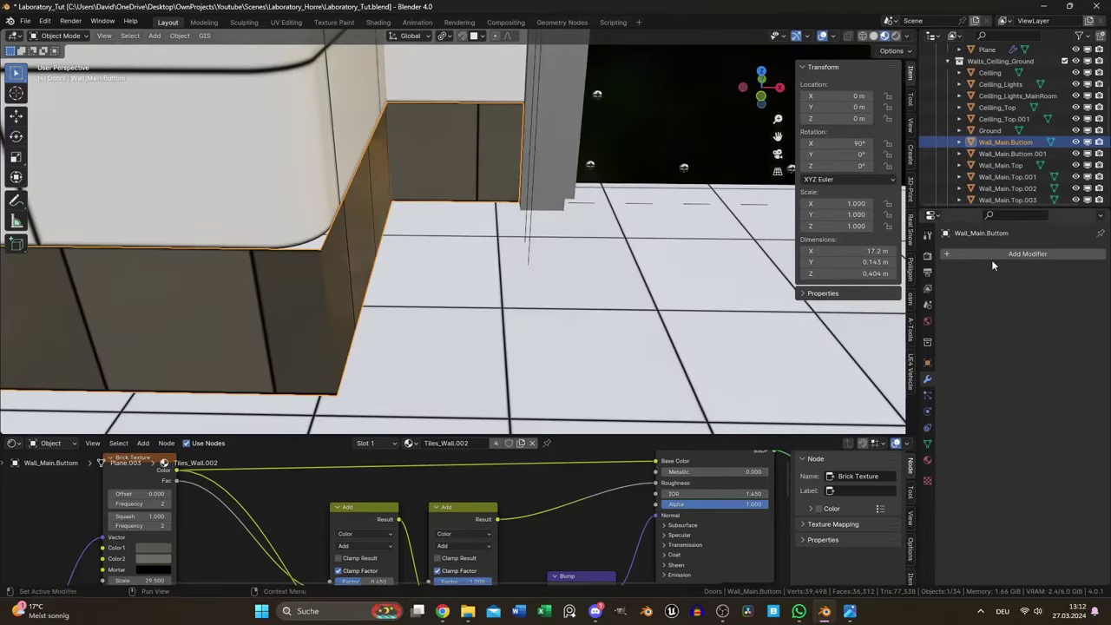
Add a Solidify modifier to Wall_Main.Buttom and adjust its thickness
{"action": "left_click", "coordinate": [994, 253]}
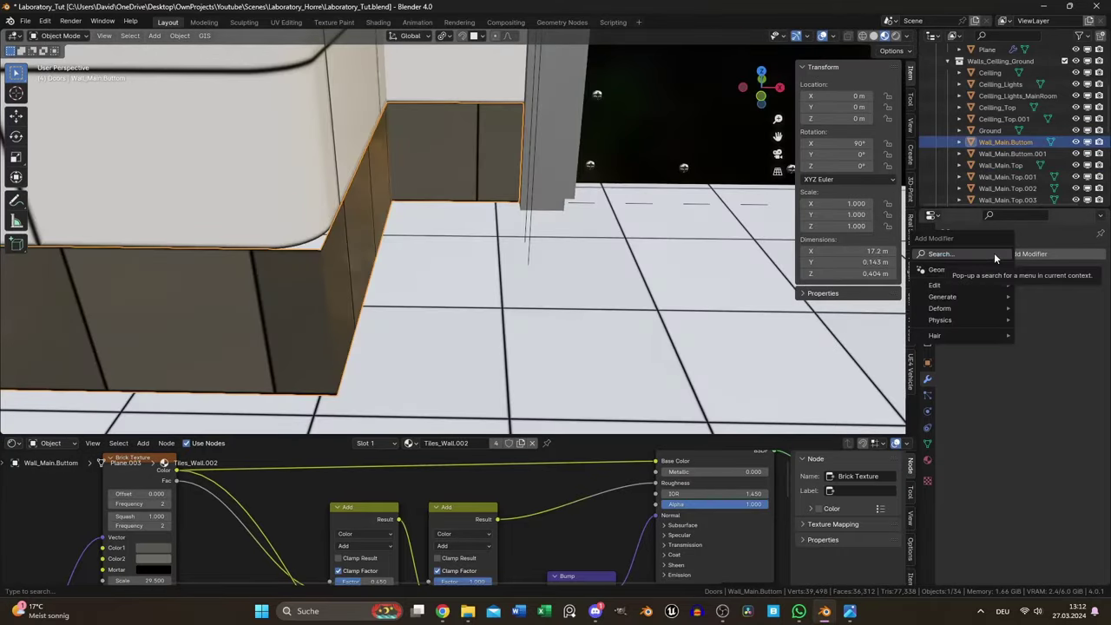
{"action": "type", "text": "s"}
{"action": "left_click", "coordinate": [964, 274]}
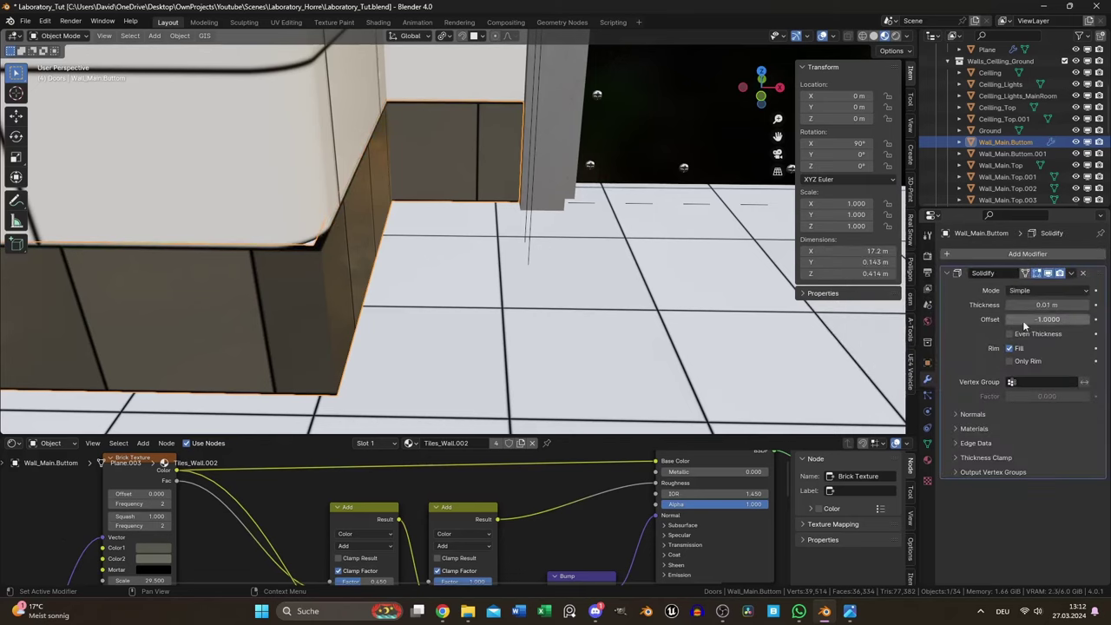
{"action": "left_click", "coordinate": [1045, 305]}
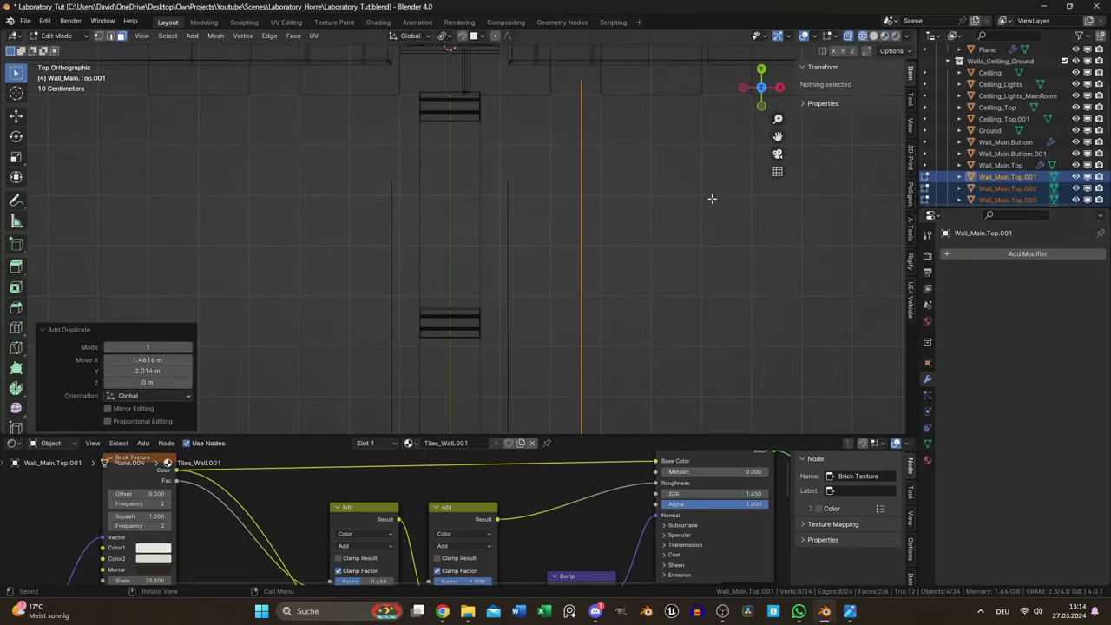
Duplicate a wall piece, rotate it 90° about Z and move it into position
{"action": "scroll", "coordinate": [711, 198], "scroll_direction": "down", "scroll_amount": 3}
{"action": "scroll", "coordinate": [645, 303], "scroll_direction": "up", "scroll_amount": 3}
{"action": "key", "text": "g"}
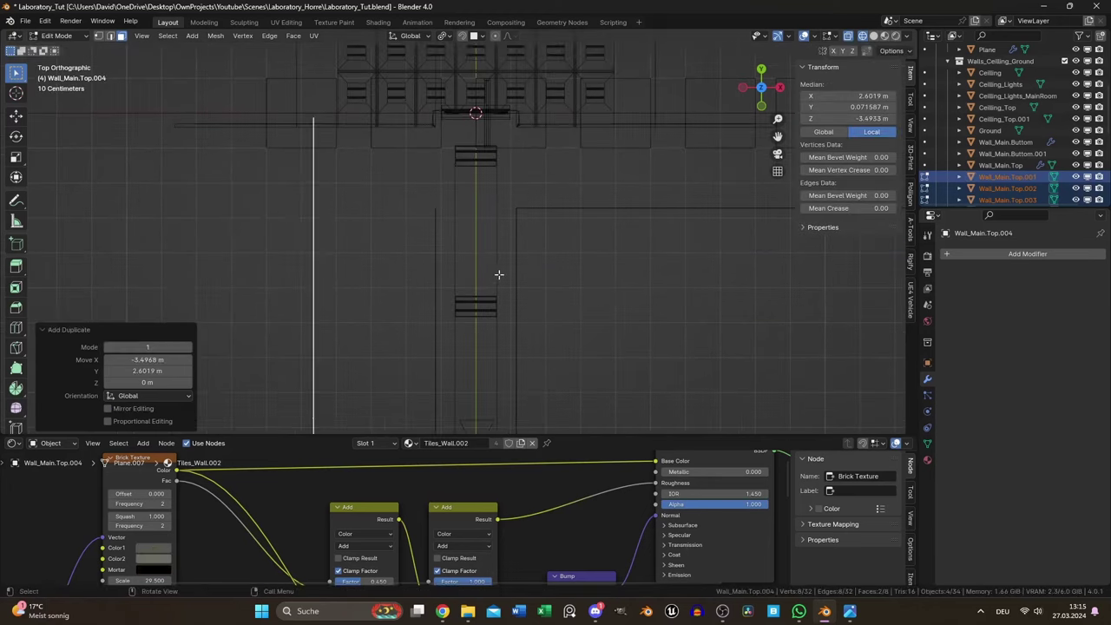
{"action": "key", "text": "r"}
{"action": "key", "text": "z"}
{"action": "key", "text": "9"}
{"action": "key", "text": "0"}
{"action": "key", "text": "Return"}
{"action": "key", "text": "g"}
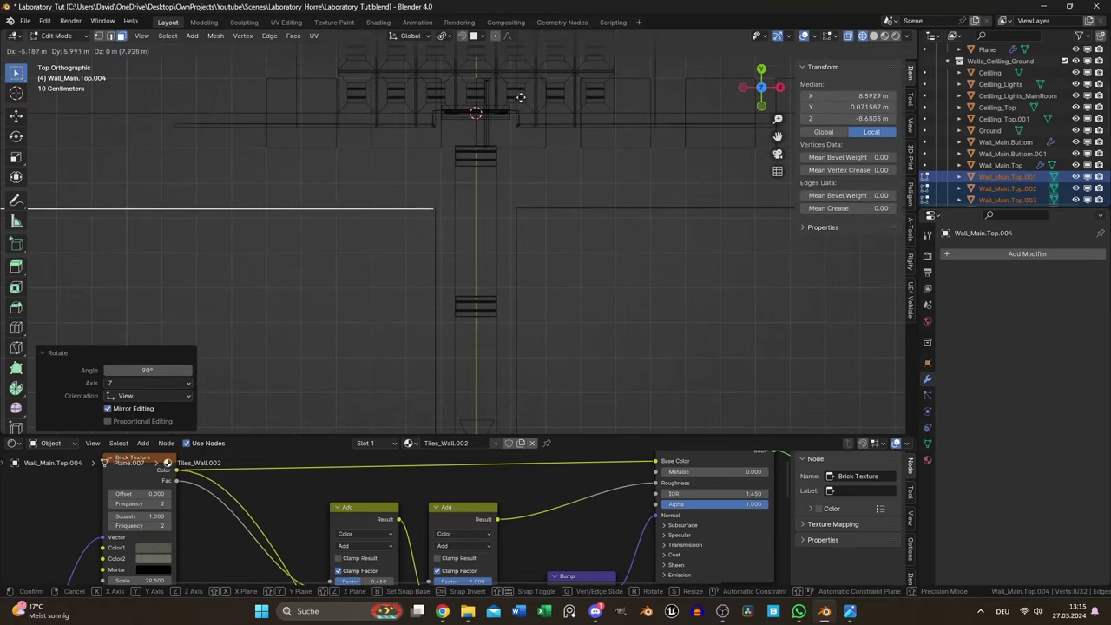
Merge the overlapping wall vertices by distance and bevel the vertical corner edge
{"action": "key", "text": "m"}
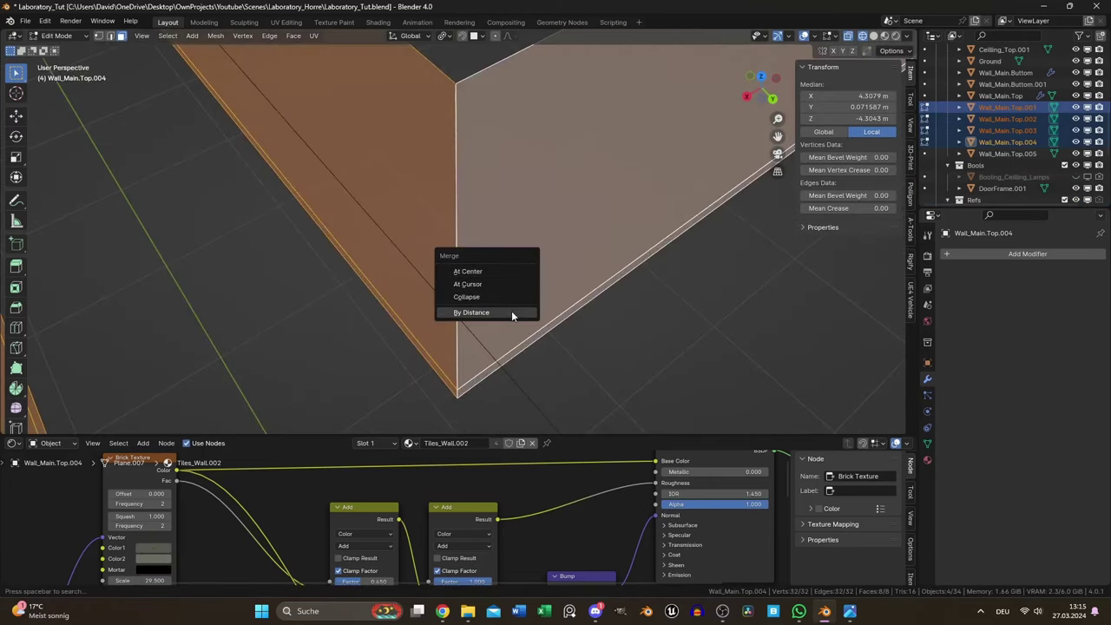
{"action": "left_click", "coordinate": [471, 312]}
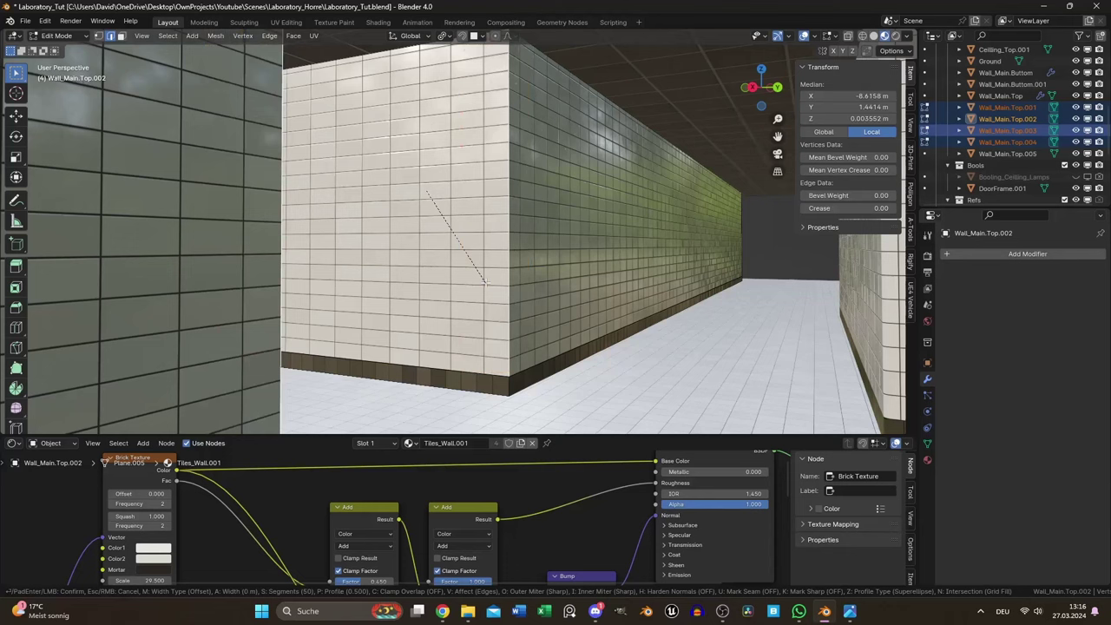
{"action": "key", "text": "ctrl+b"}
{"action": "left_click", "coordinate": [485, 282]}
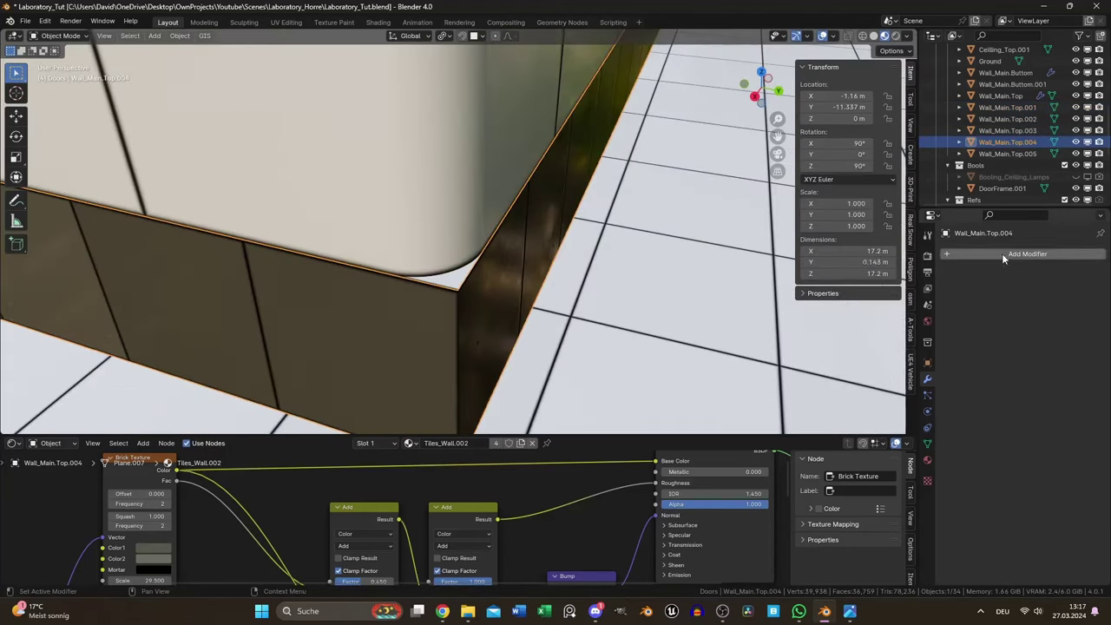
Add a Solidify modifier to the wall and render the corridor image
{"action": "left_click", "coordinate": [1028, 253]}
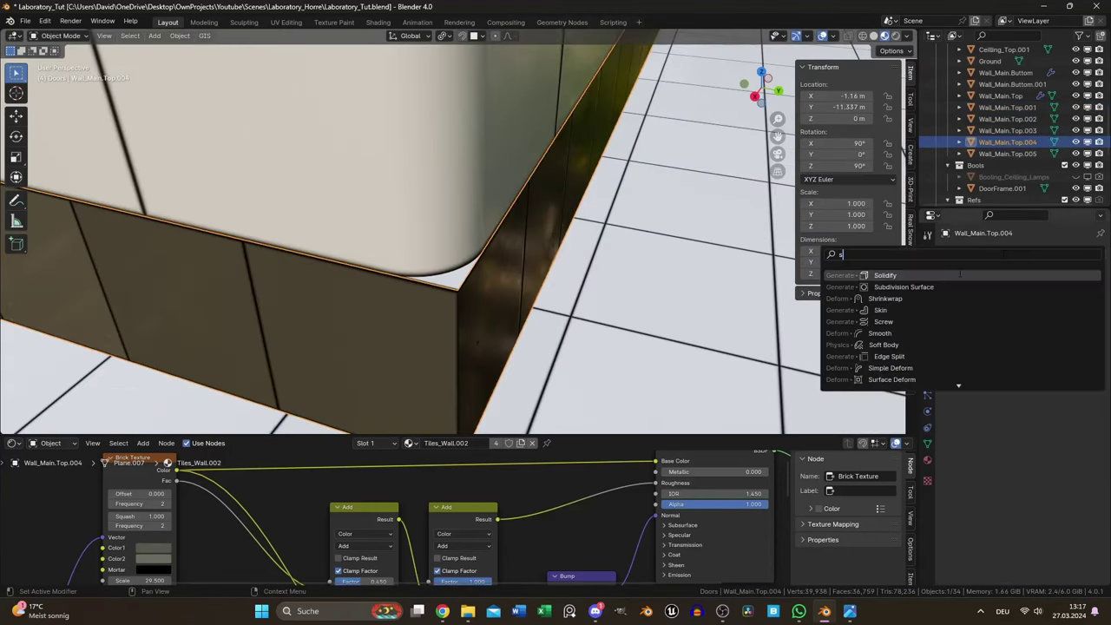
{"action": "left_click", "coordinate": [1033, 304]}
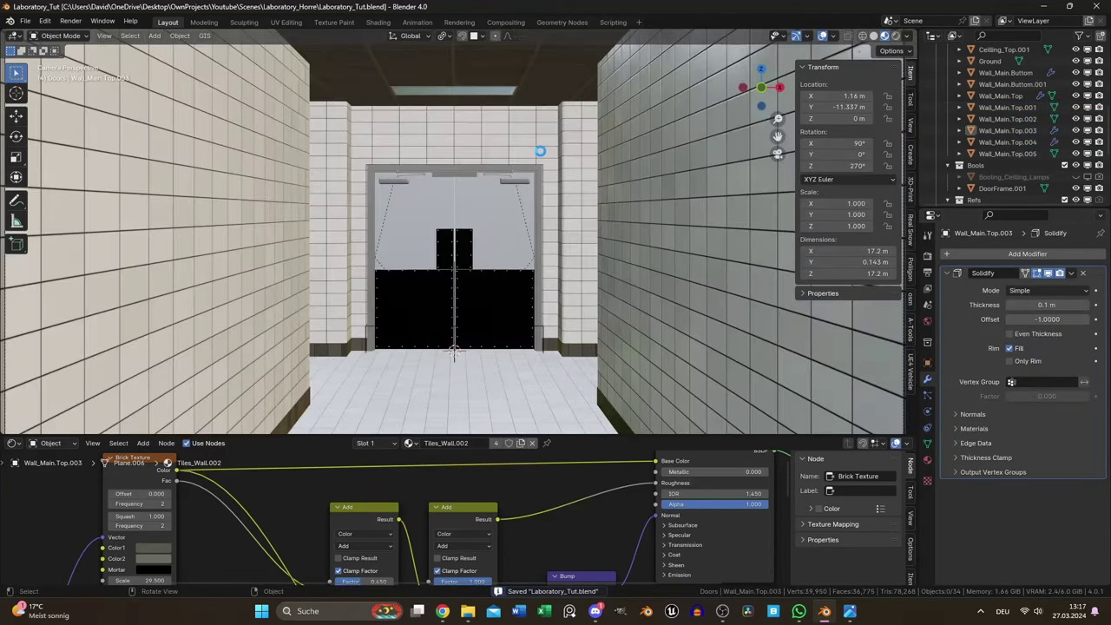
{"action": "key", "text": "F12"}
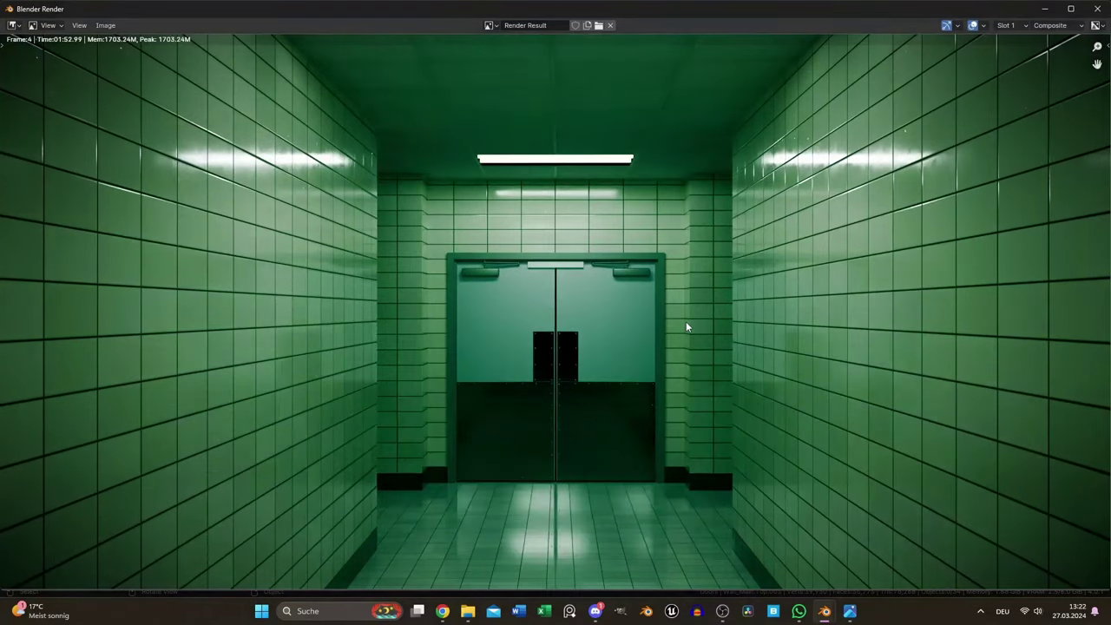
Compare the new corridor render against the previous render slot
{"action": "key", "text": "j"}
{"action": "key", "text": "j"}
{"action": "key", "text": "j"}
{"action": "key", "text": "j"}
{"action": "key", "text": "j"}
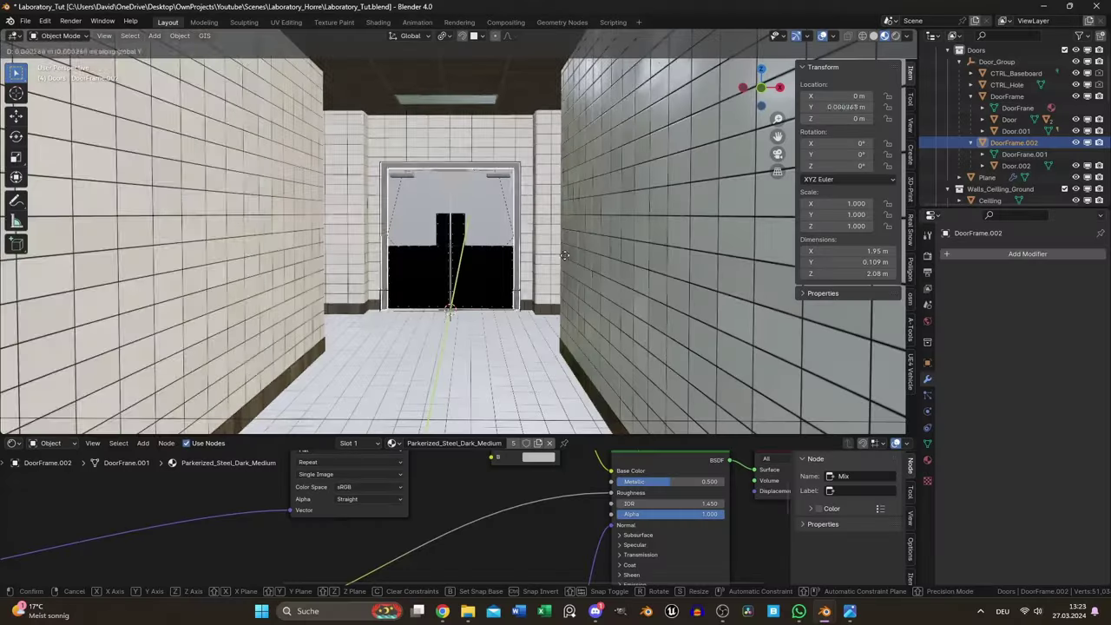
Rotate the door frame copy 90° about Z and shift its corner and right post along Y
{"action": "type", "text": "rz90"}
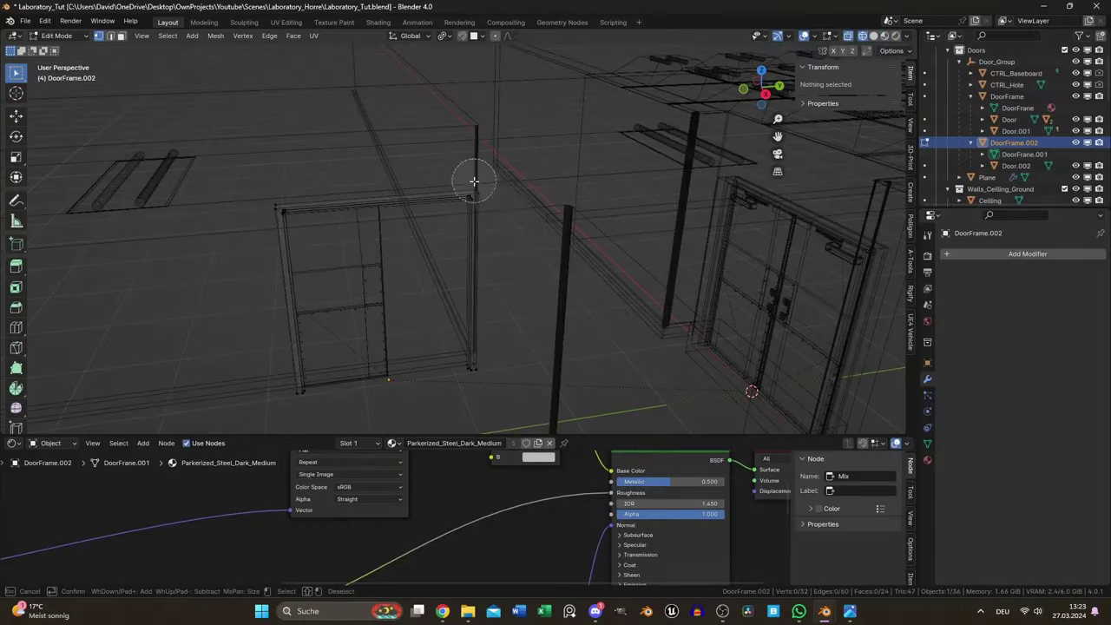
{"action": "mouse_move", "coordinate": [472, 181]}
{"action": "left_mouse_down"}
{"action": "mouse_move", "coordinate": [459, 211]}
{"action": "mouse_move", "coordinate": [476, 357]}
{"action": "left_mouse_up"}
{"action": "key", "text": "g"}
{"action": "key", "text": "y"}
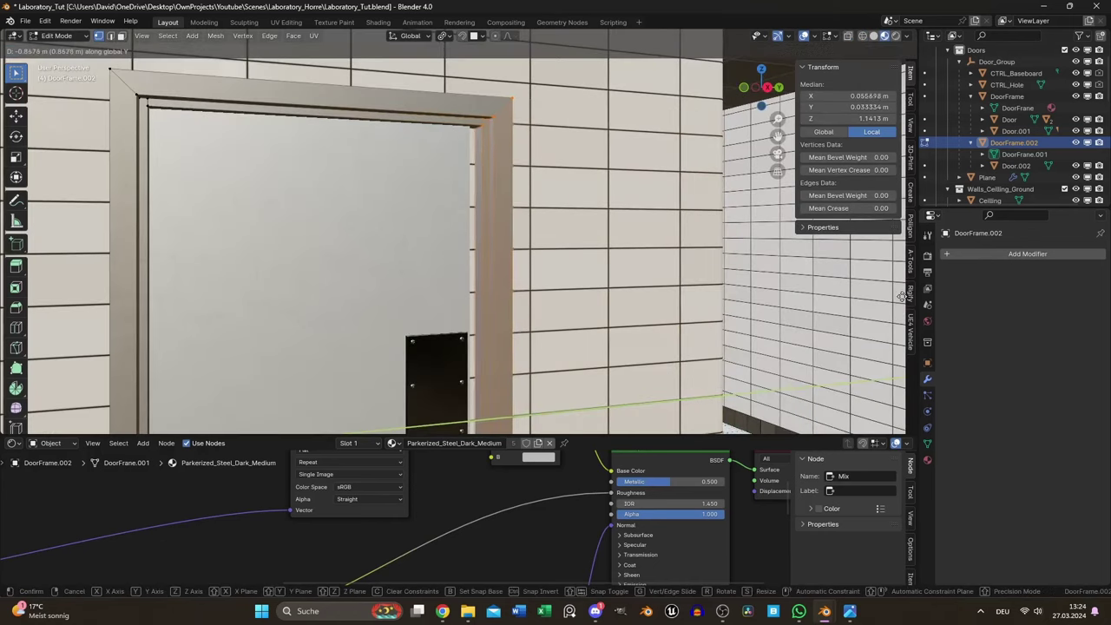
{"action": "left_click", "coordinate": [217, 259]}
Widen DoorFrame.003 by scaling along X and space the frames along the X axis
{"action": "key", "text": "g"}
{"action": "key", "text": "x"}
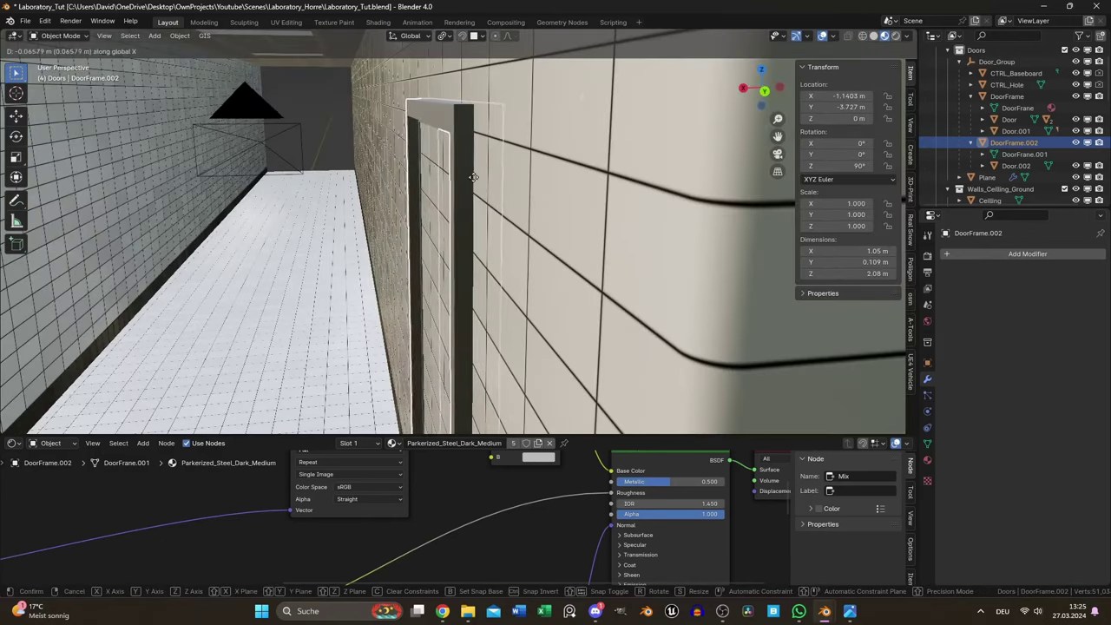
{"action": "key", "text": "s"}
{"action": "key", "text": "x"}
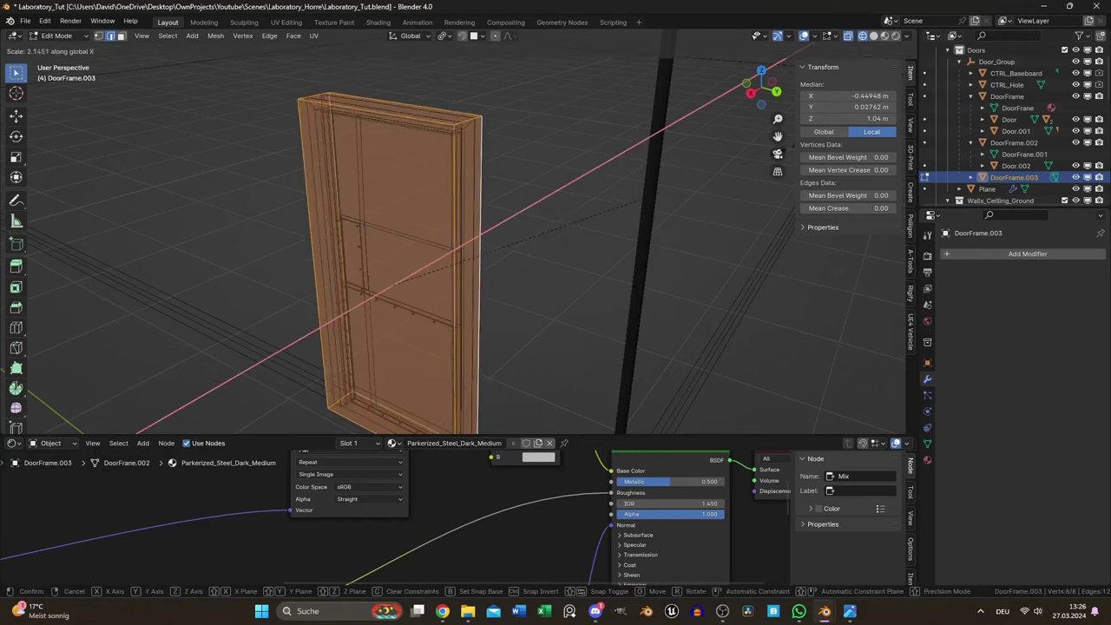
{"action": "left_click", "coordinate": [715, 316]}
{"action": "key", "text": "g"}
{"action": "key", "text": "x"}
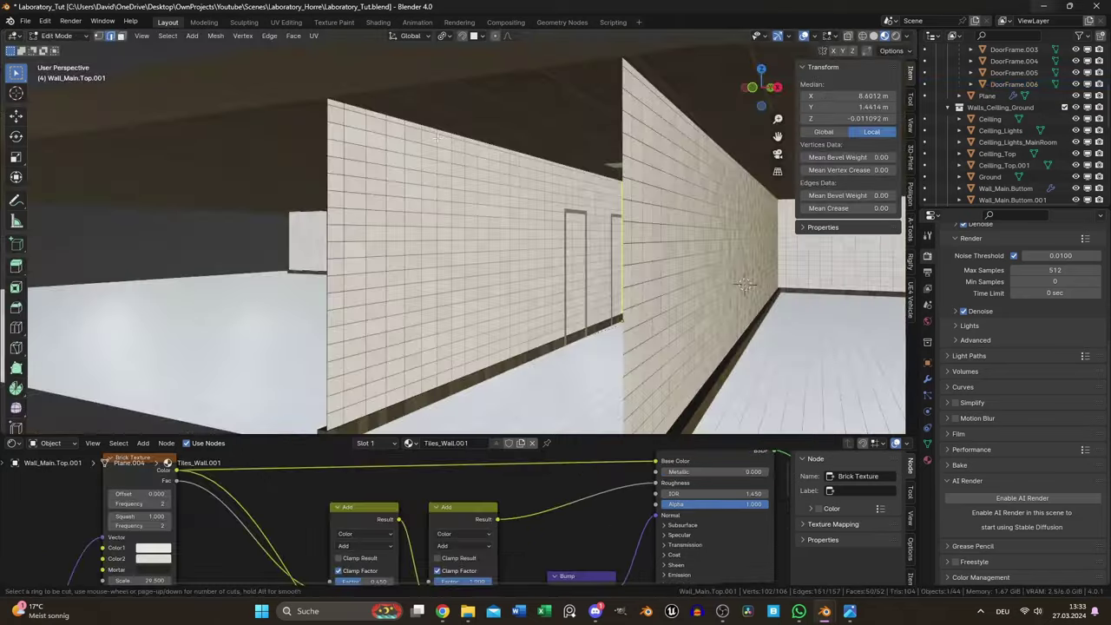
Add and slide loop cuts on the upper wall pieces, rotating two of them -90° and 90° about Z
{"action": "left_click", "coordinate": [437, 139]}
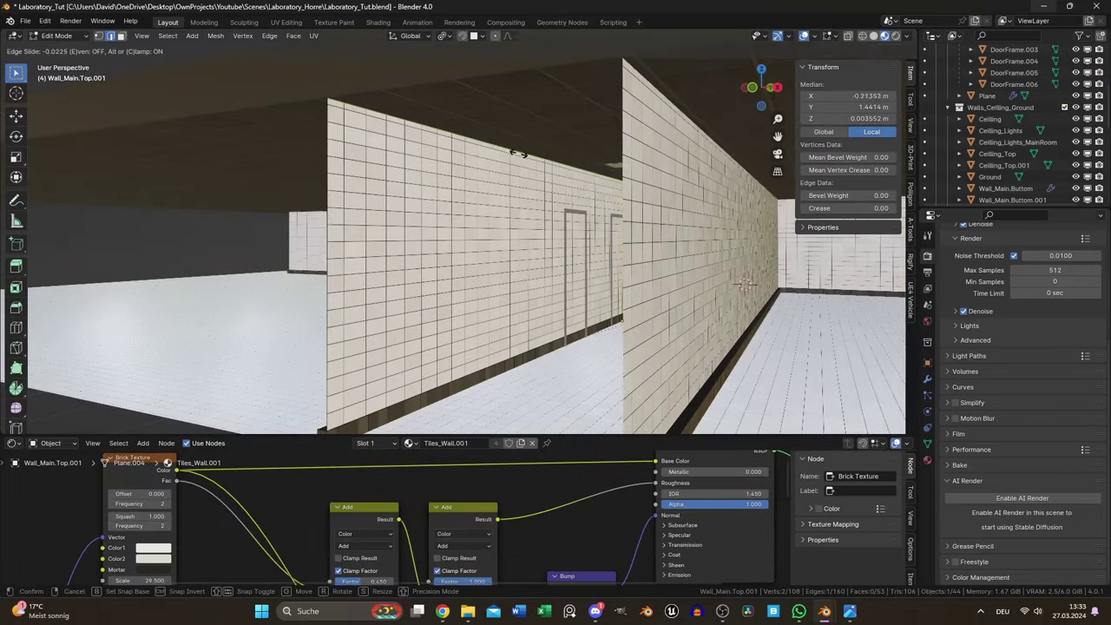
{"action": "left_click", "coordinate": [428, 160]}
{"action": "key", "text": "KP_Decimal"}
{"action": "key", "text": "g"}
{"action": "key", "text": "g"}
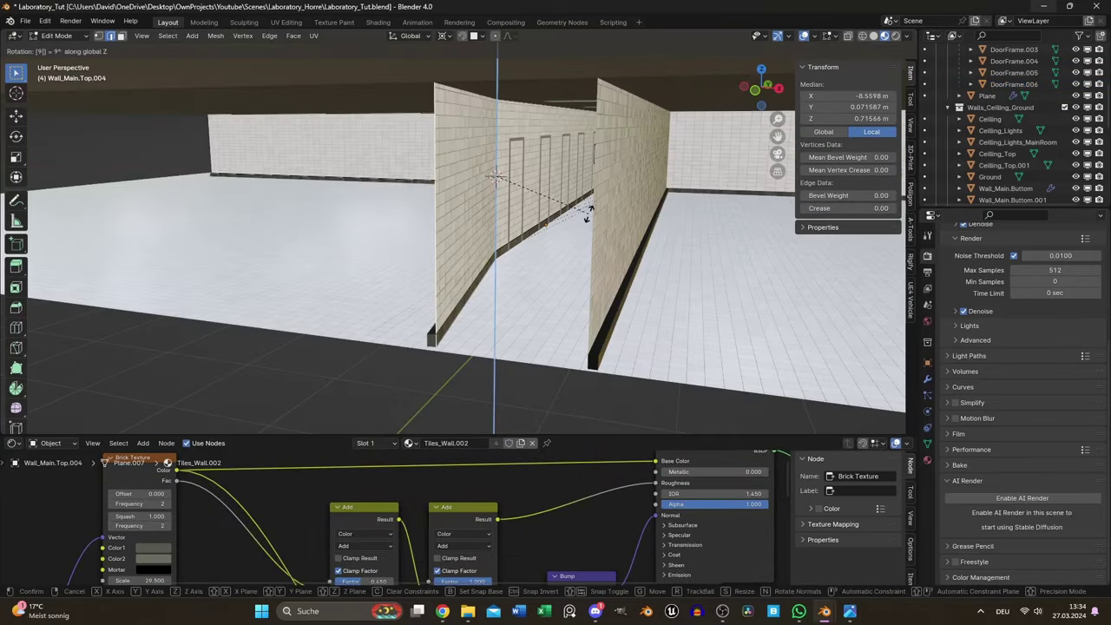
{"action": "type", "text": "rz-90"}
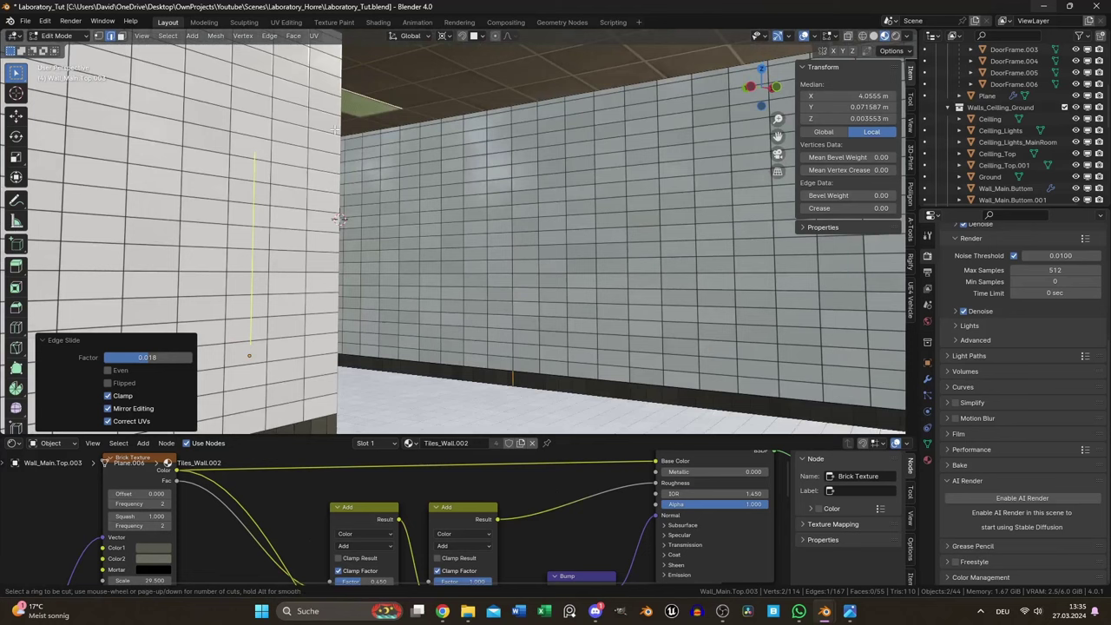
{"action": "key", "text": "ctrl+r"}
{"action": "left_click", "coordinate": [560, 143]}
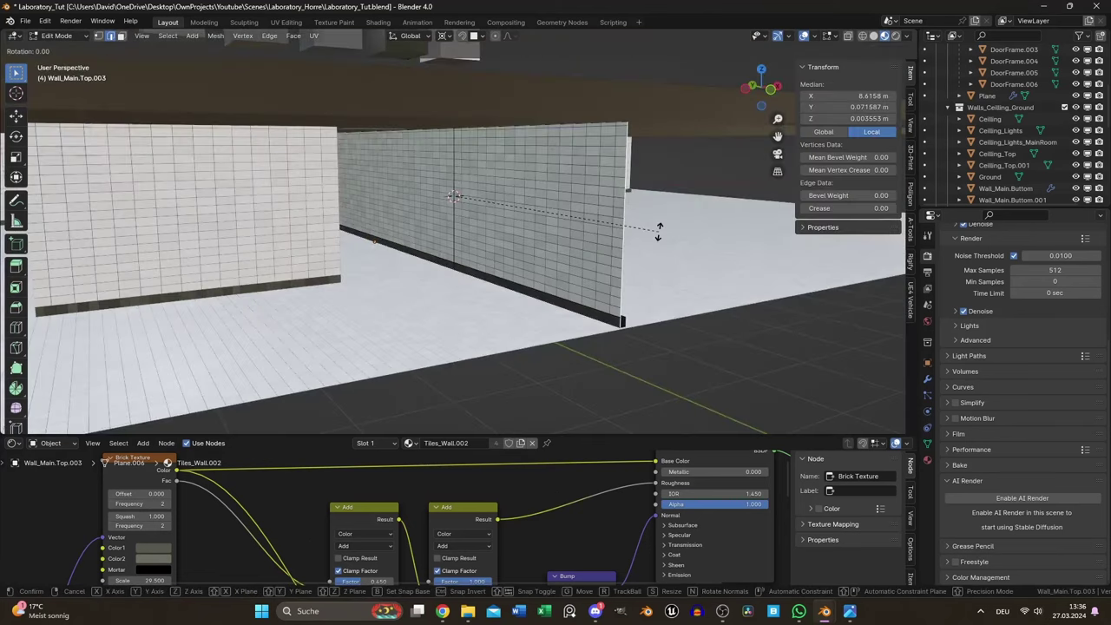
{"action": "type", "text": "rz90"}
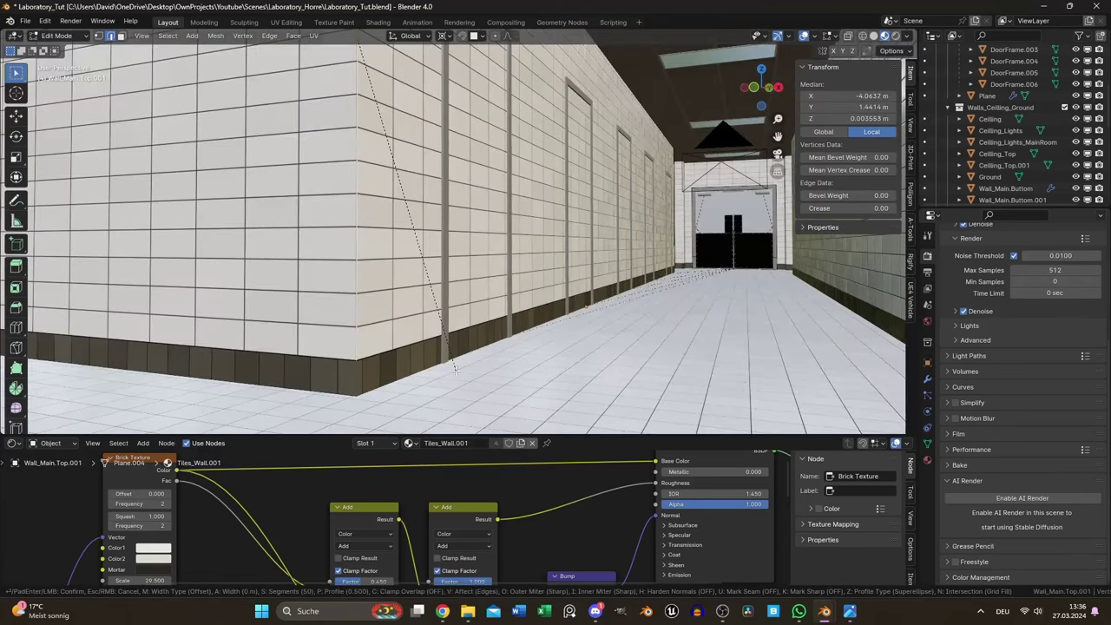
Bevel the selected wall corner edge
{"action": "left_click", "coordinate": [358, 217]}
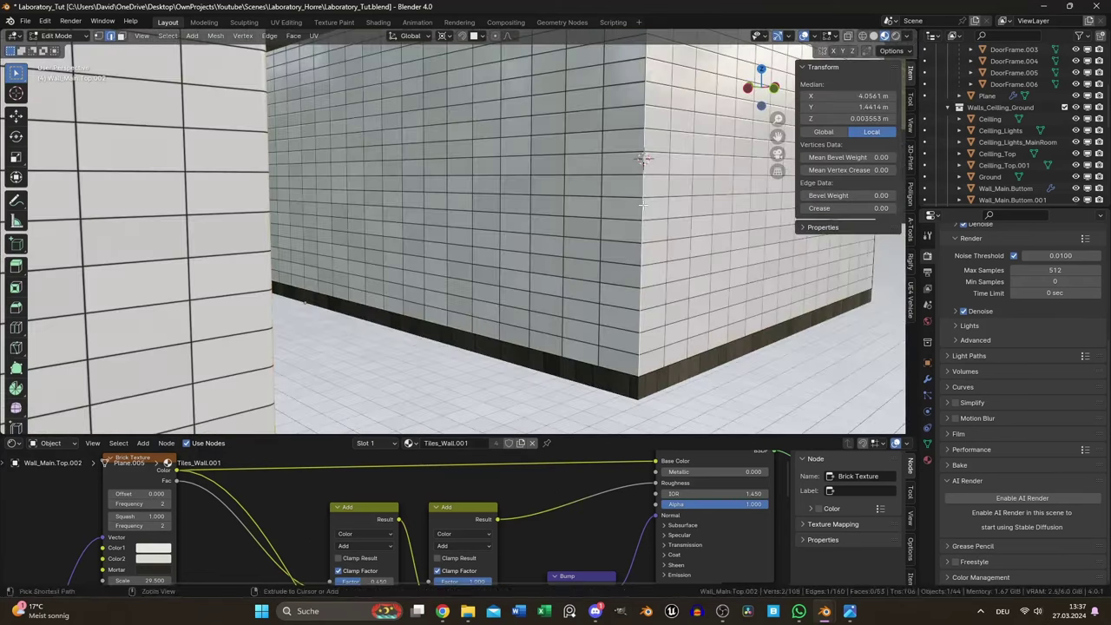
{"action": "key", "text": "ctrl+b"}
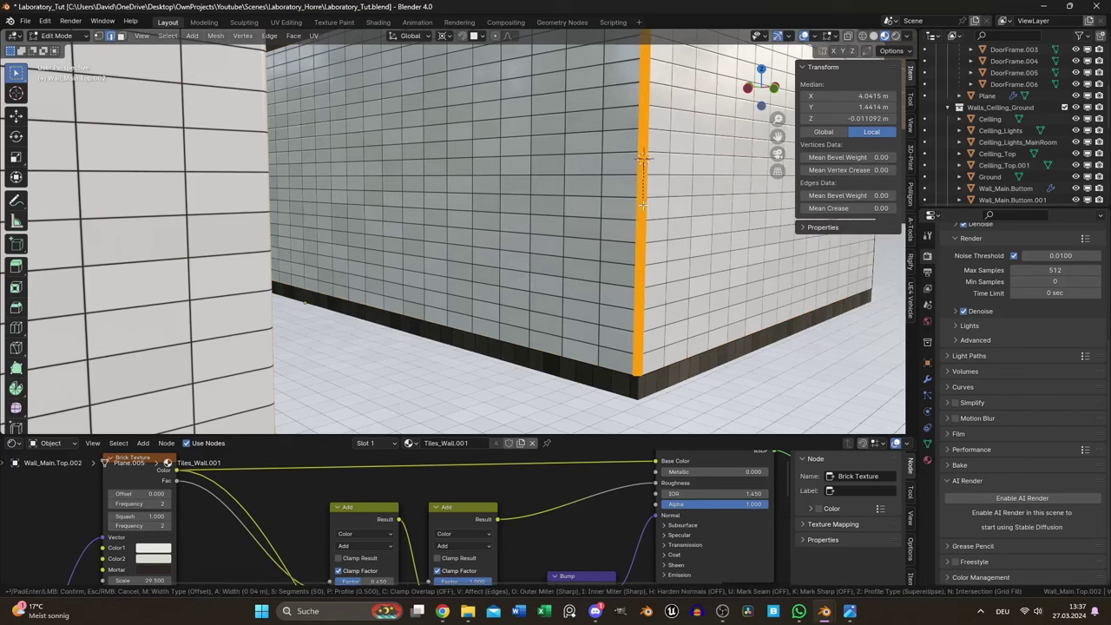
{"action": "left_click", "coordinate": [644, 157]}
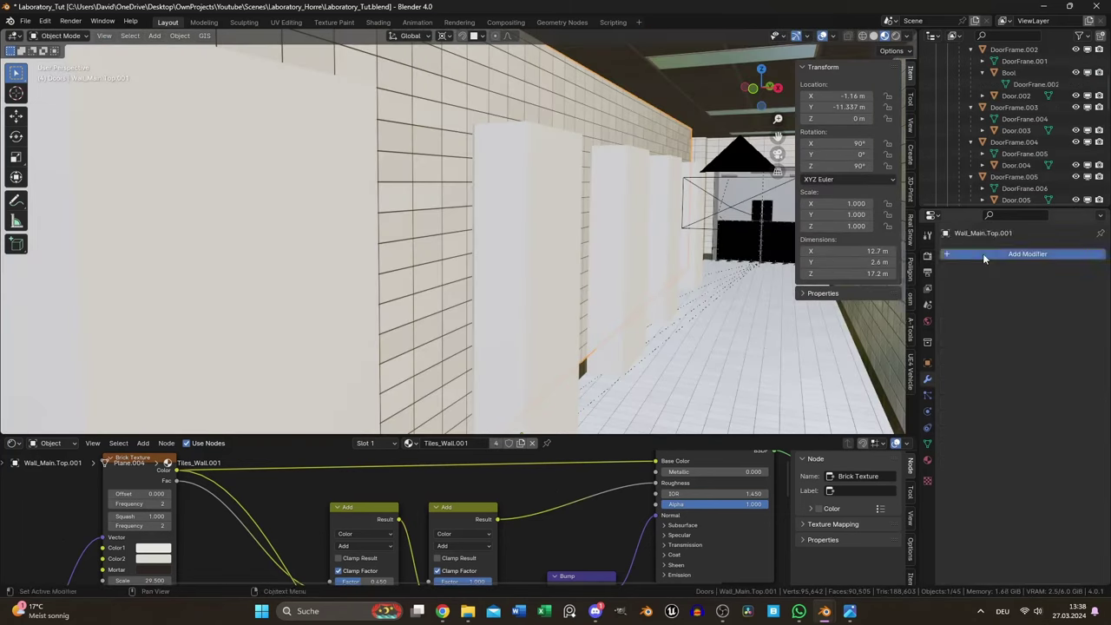
Cut the wall with a Boolean modifier using the Bool object, then apply it
{"action": "left_click", "coordinate": [983, 254]}
{"action": "type", "text": "b"}
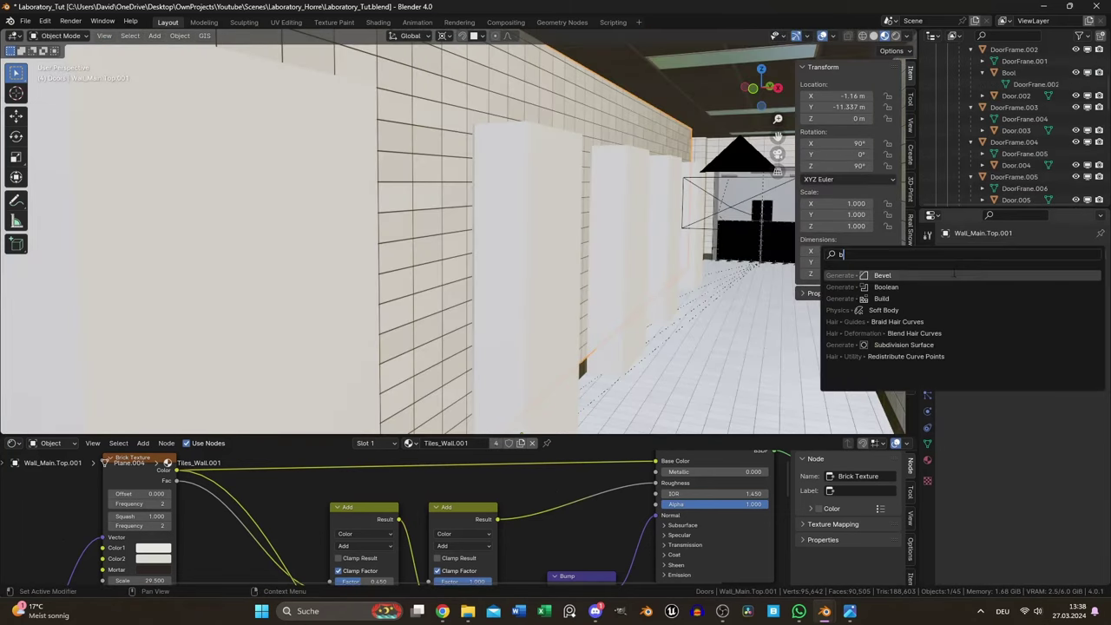
{"action": "left_click", "coordinate": [945, 287]}
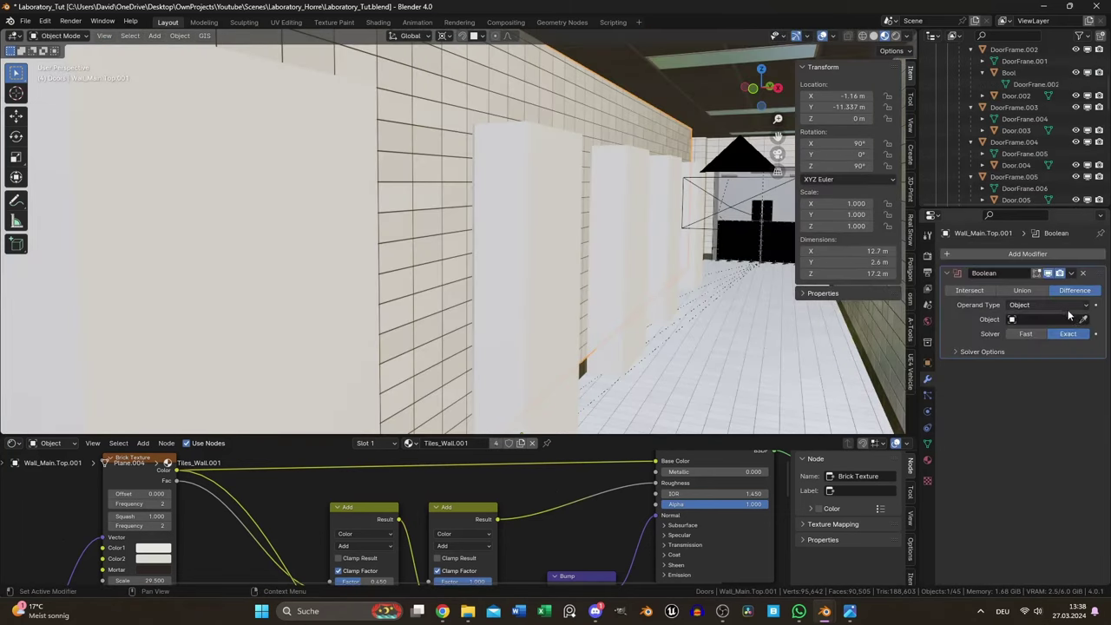
{"action": "left_click", "coordinate": [556, 199]}
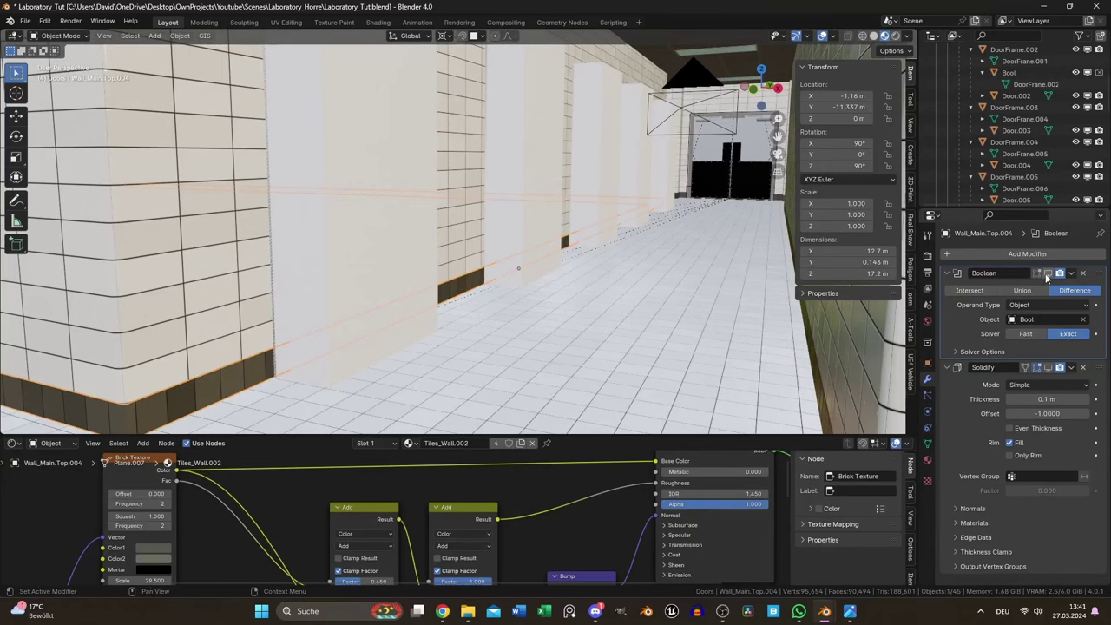
{"action": "middle_click_drag", "start_coordinate": [556, 339], "coordinate": [869, 335], "text": "shift"}
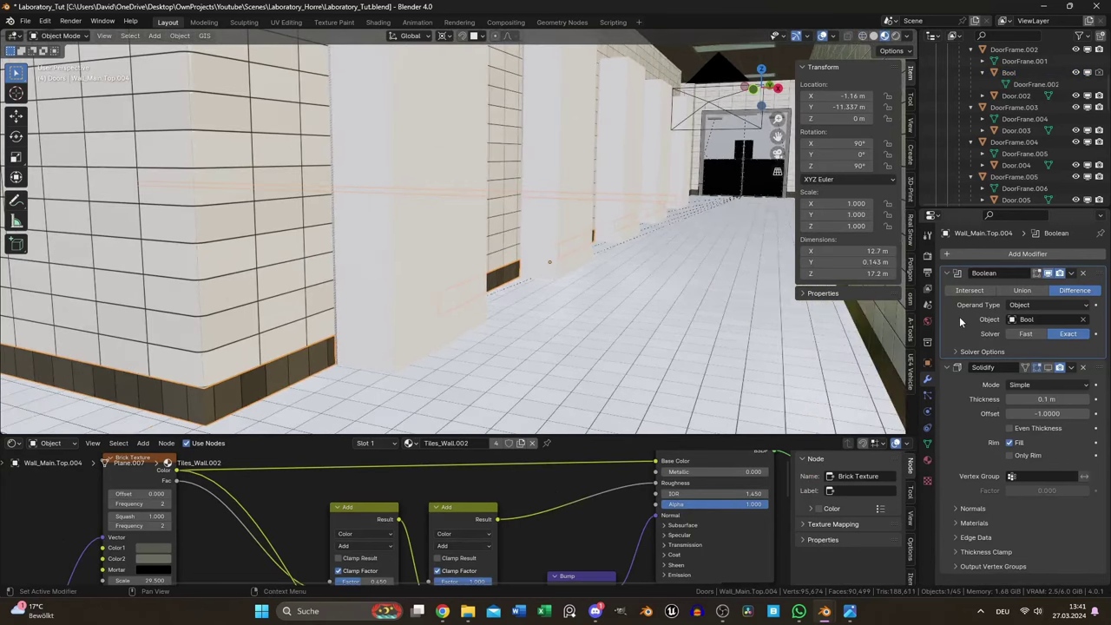
{"action": "key", "text": "ctrl+a"}
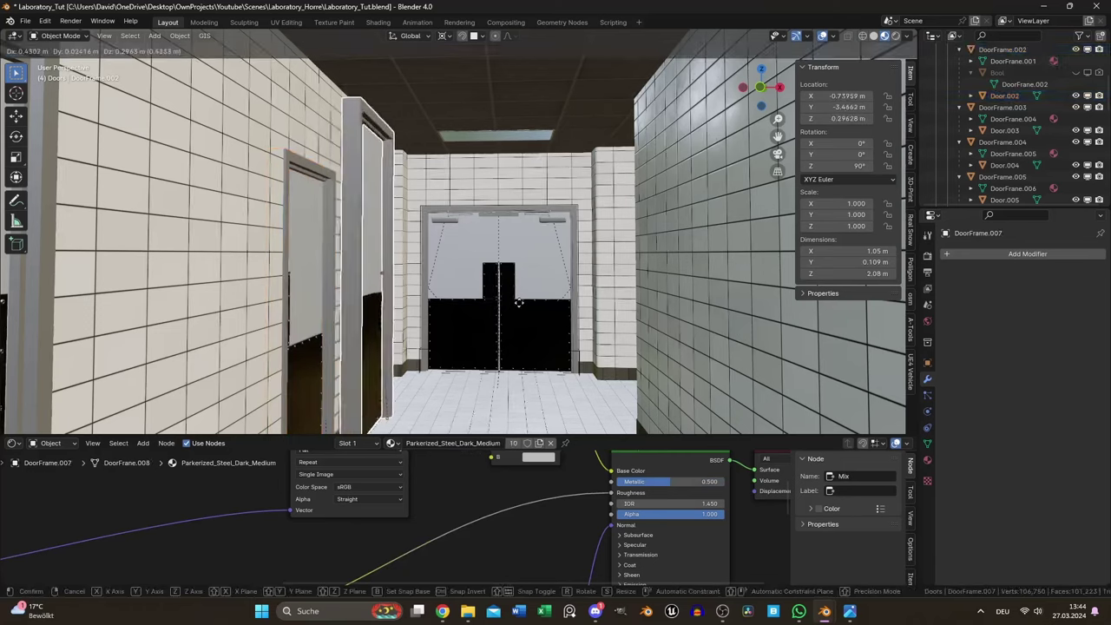
Duplicate the door frame, rotate it 180° about Z and move it along Y
{"action": "key", "text": "r"}
{"action": "key", "text": "z"}
{"action": "key", "text": "1"}
{"action": "key", "text": "8"}
{"action": "key", "text": "0"}
{"action": "key", "text": "Return"}
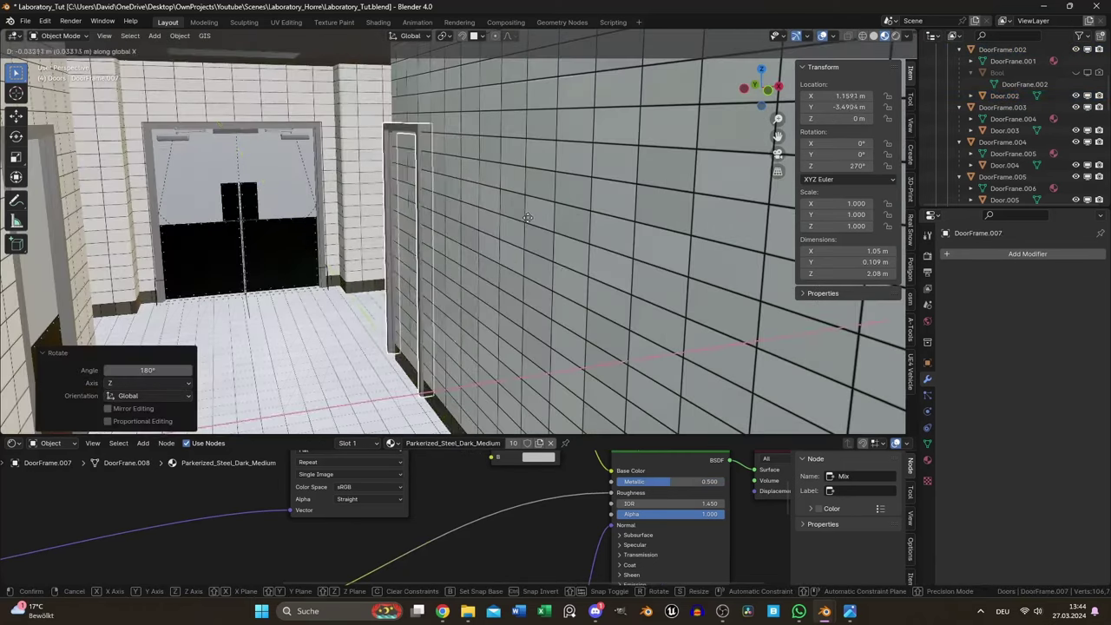
{"action": "key", "text": "g"}
{"action": "key", "text": "y"}
{"action": "left_click", "coordinate": [688, 407]}
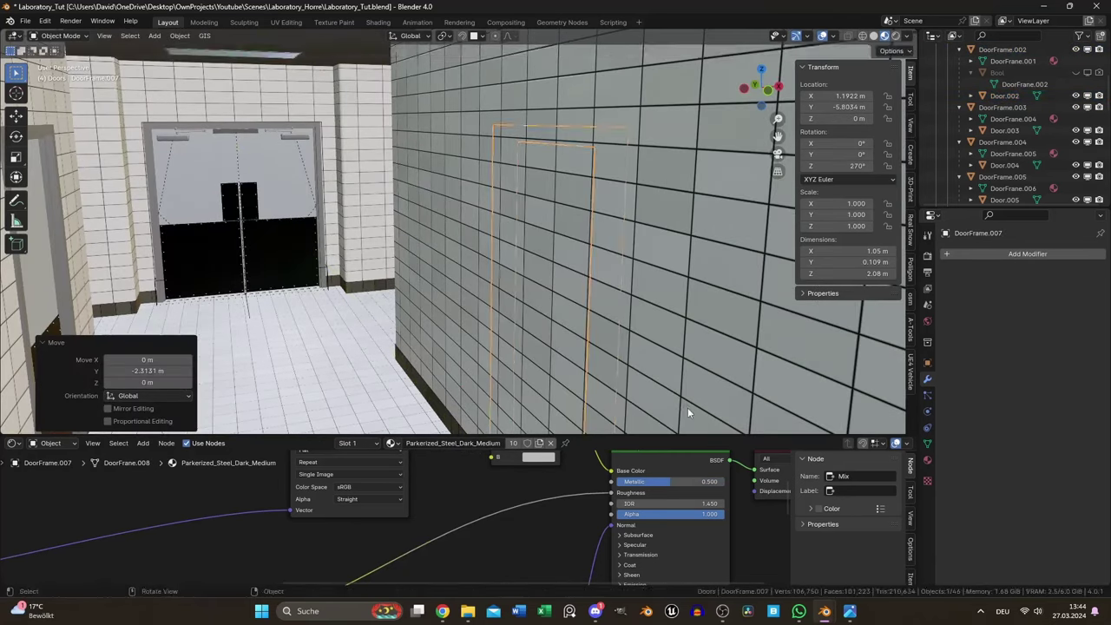
Nudge the copied door frame along X into its final place
{"action": "key", "text": "g"}
{"action": "key", "text": "x"}
{"action": "left_click", "coordinate": [676, 227]}
{"action": "scroll", "coordinate": [563, 238], "scroll_direction": "up", "scroll_amount": 3}
{"action": "middle_click_drag", "start_coordinate": [563, 238], "coordinate": [357, 293]}
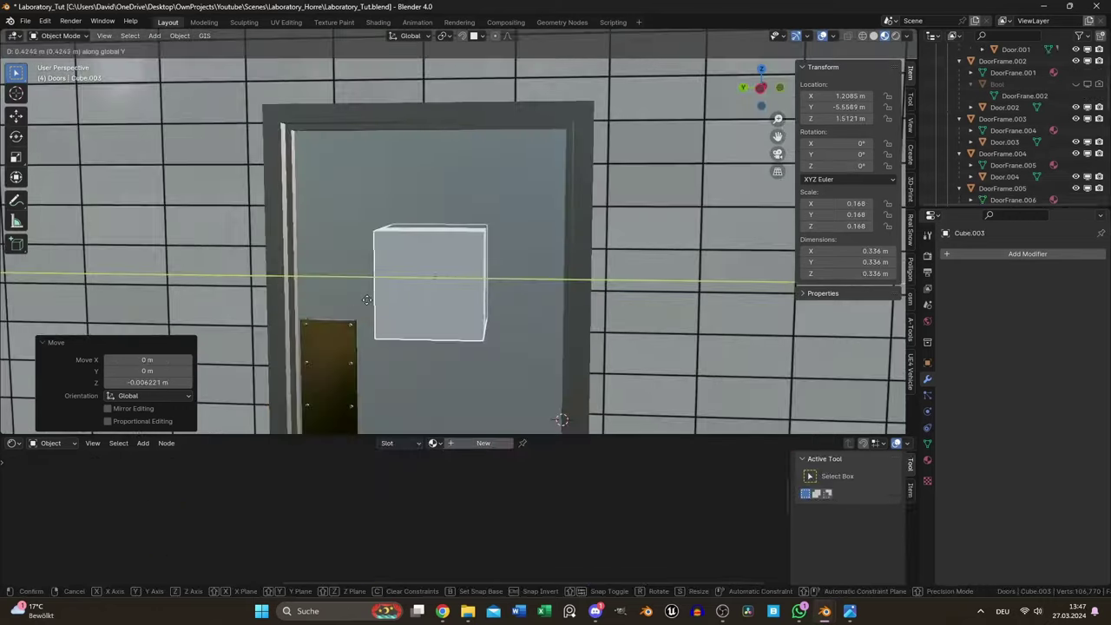
Place the window cube on the door and bridge the door frame's edge loops
{"action": "left_click", "coordinate": [457, 290]}
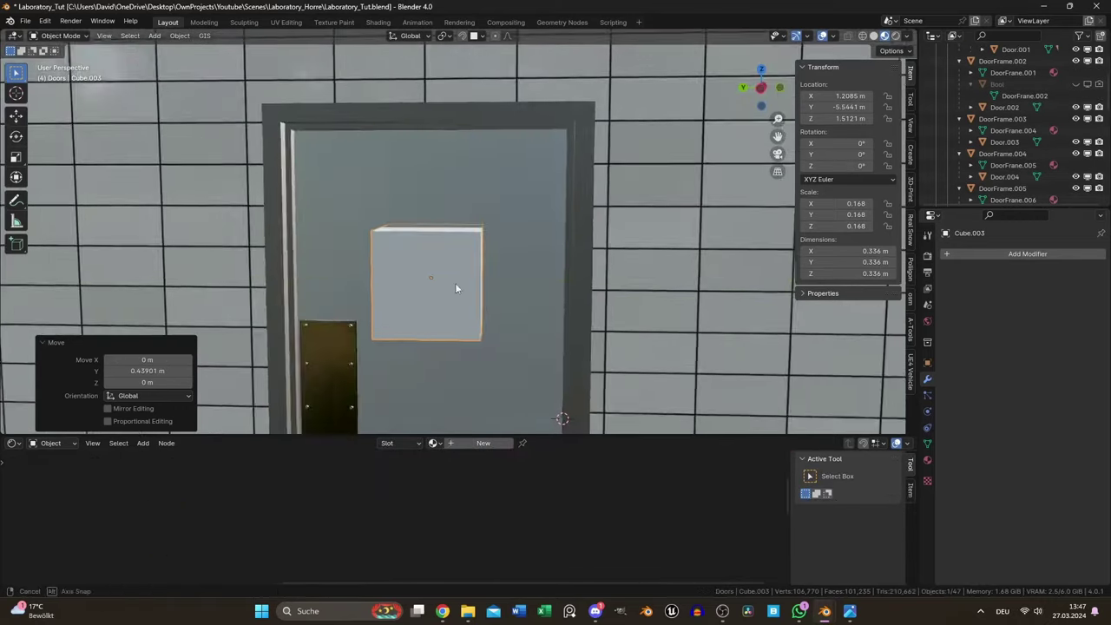
{"action": "middle_click_drag", "start_coordinate": [499, 301], "coordinate": [521, 321]}
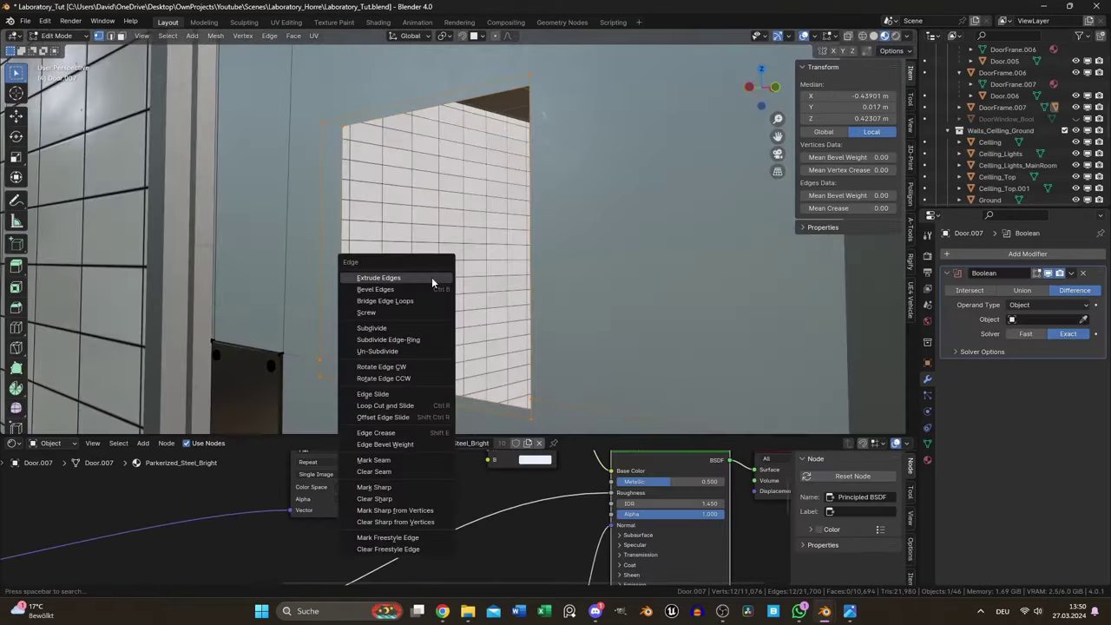
{"action": "left_click", "coordinate": [426, 301]}
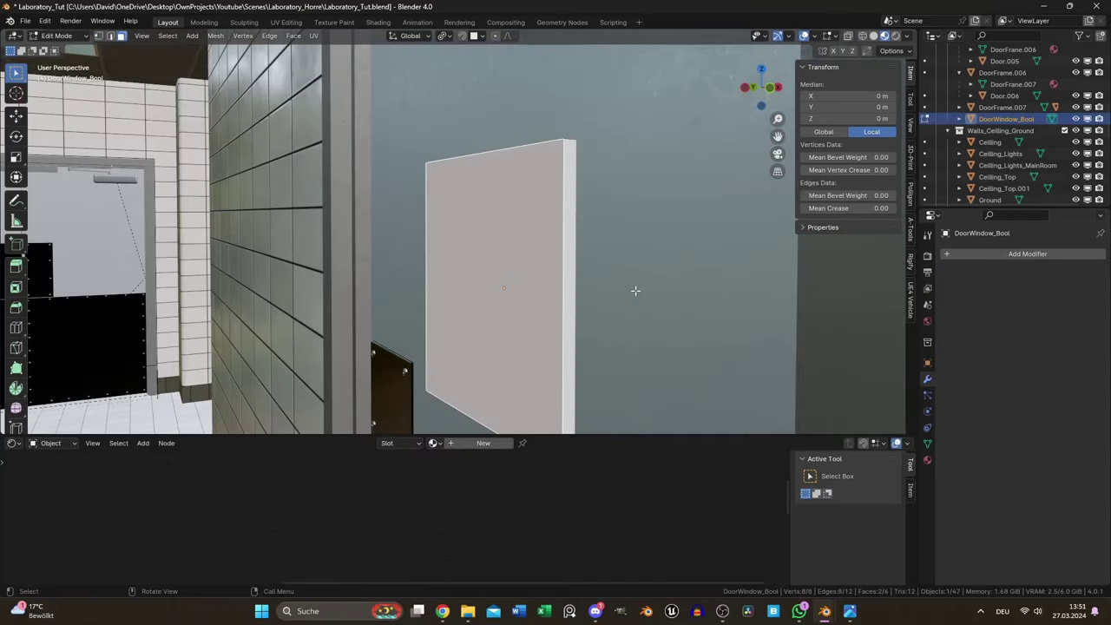
Extrude the window block's face in place and scale it to 0.2 along X for a narrow frame
{"action": "key", "text": "e"}
{"action": "key", "text": "Escape"}
{"action": "key", "text": "s"}
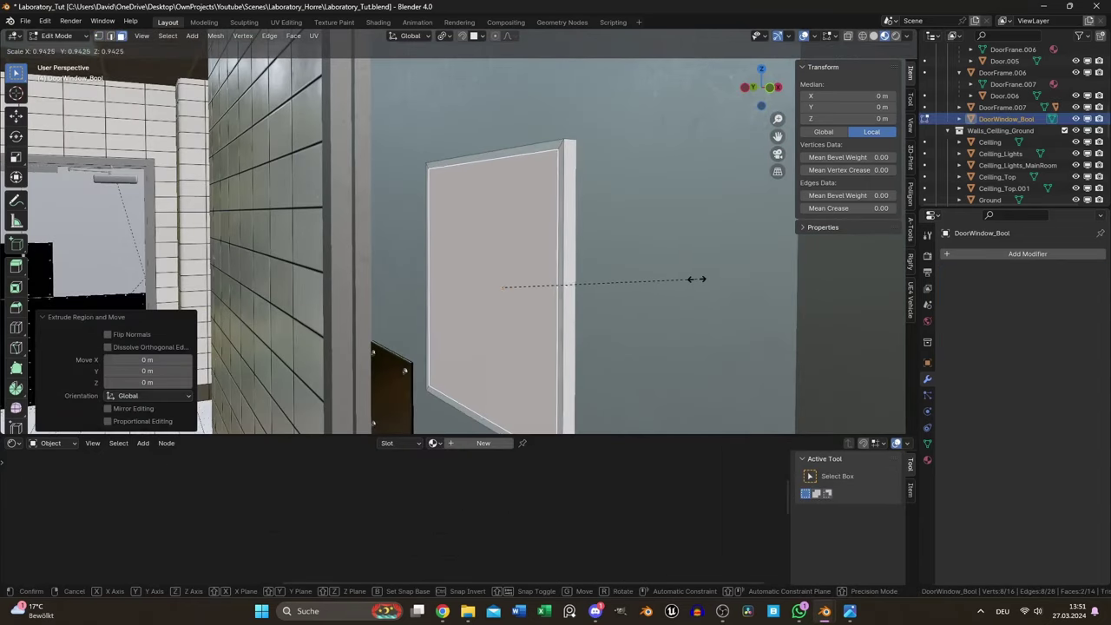
{"action": "key", "text": "x"}
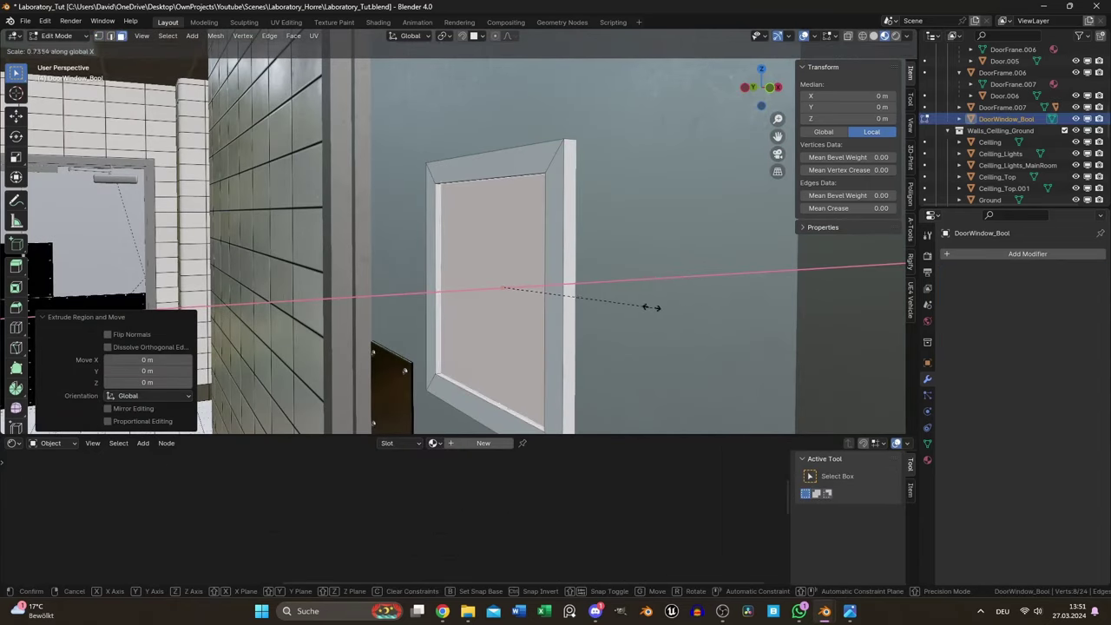
{"action": "type", "text": "0.2"}
{"action": "key", "text": "Return"}
{"action": "key", "text": "s"}
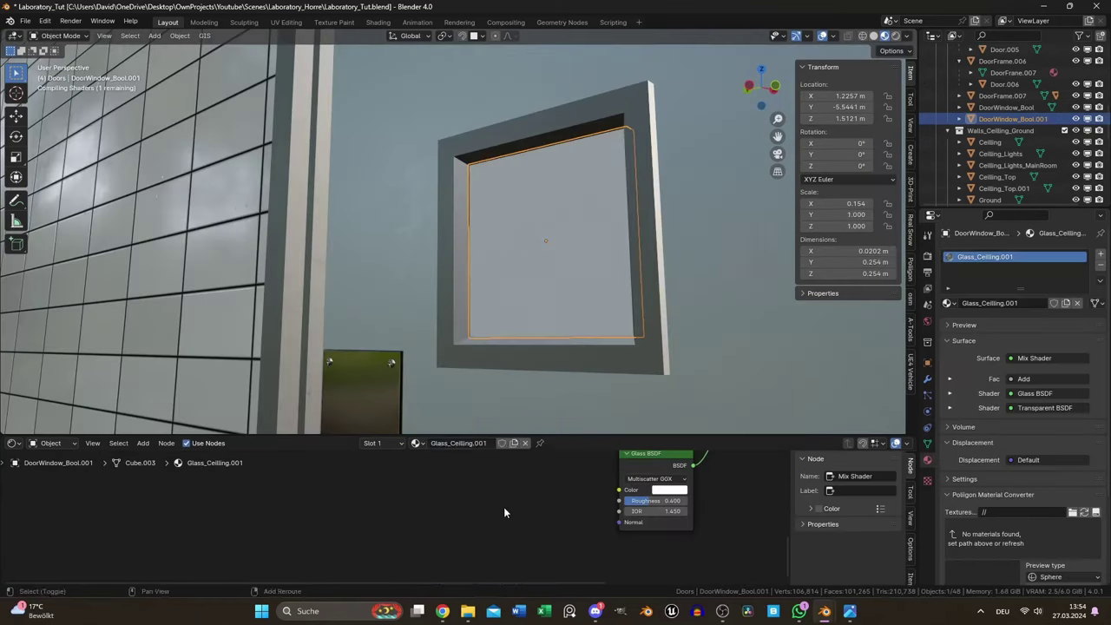
{"action": "key", "text": "shift+a"}
Add a Noise Texture driving the glass roughness, with roughness 0.750 and scale 0.25
{"action": "type", "text": "noise"}
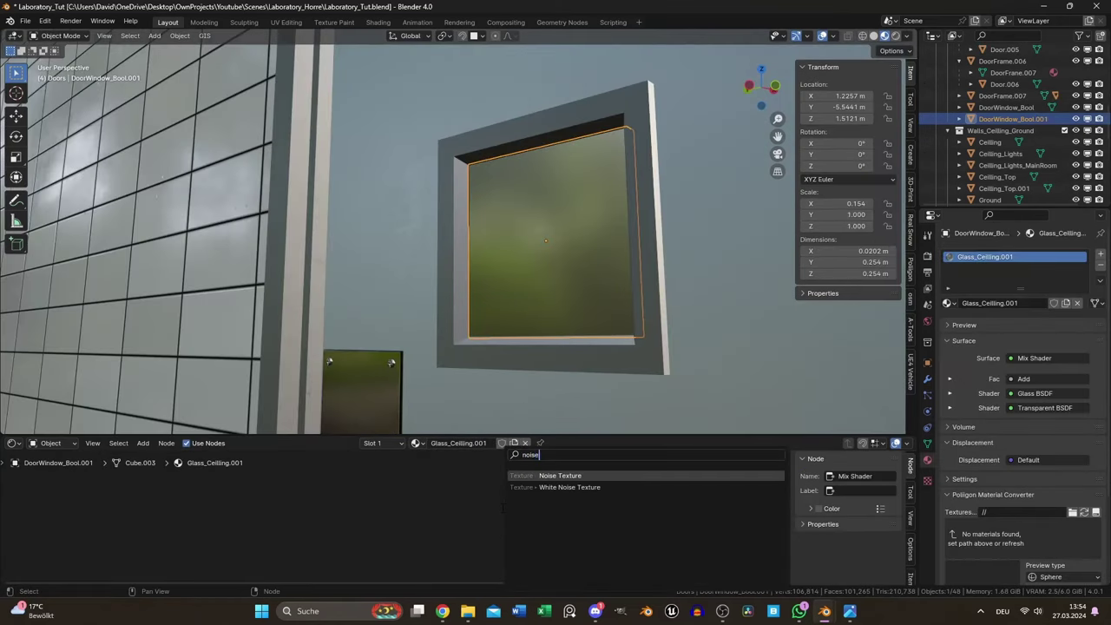
{"action": "key", "text": "Return"}
{"action": "left_click_drag", "start_coordinate": [547, 490], "coordinate": [597, 525]}
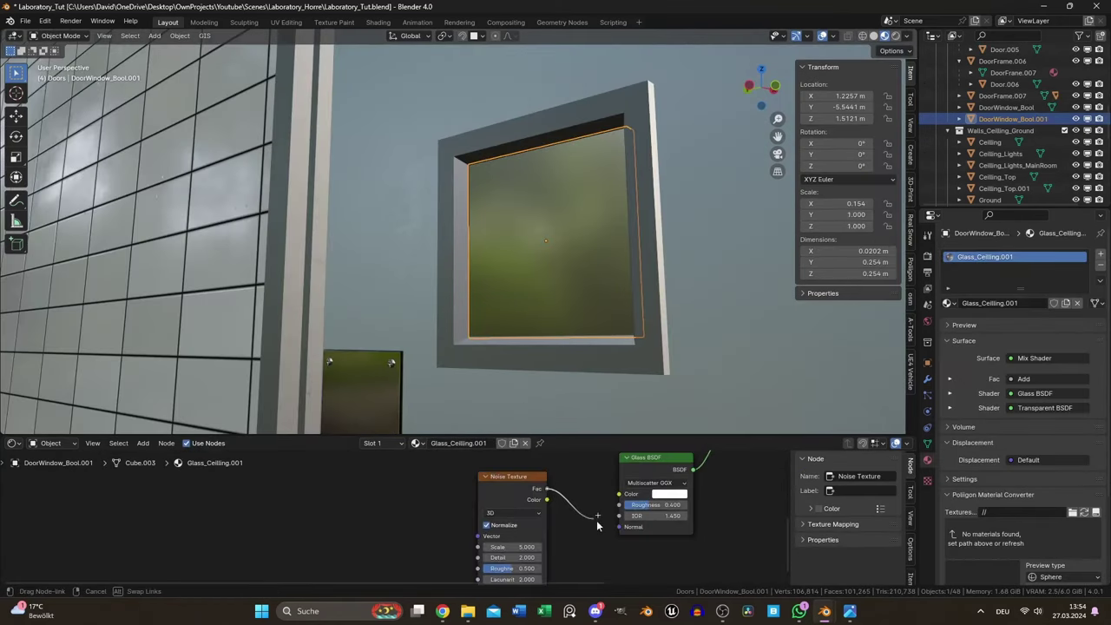
{"action": "left_click_drag", "start_coordinate": [628, 510], "coordinate": [622, 507]}
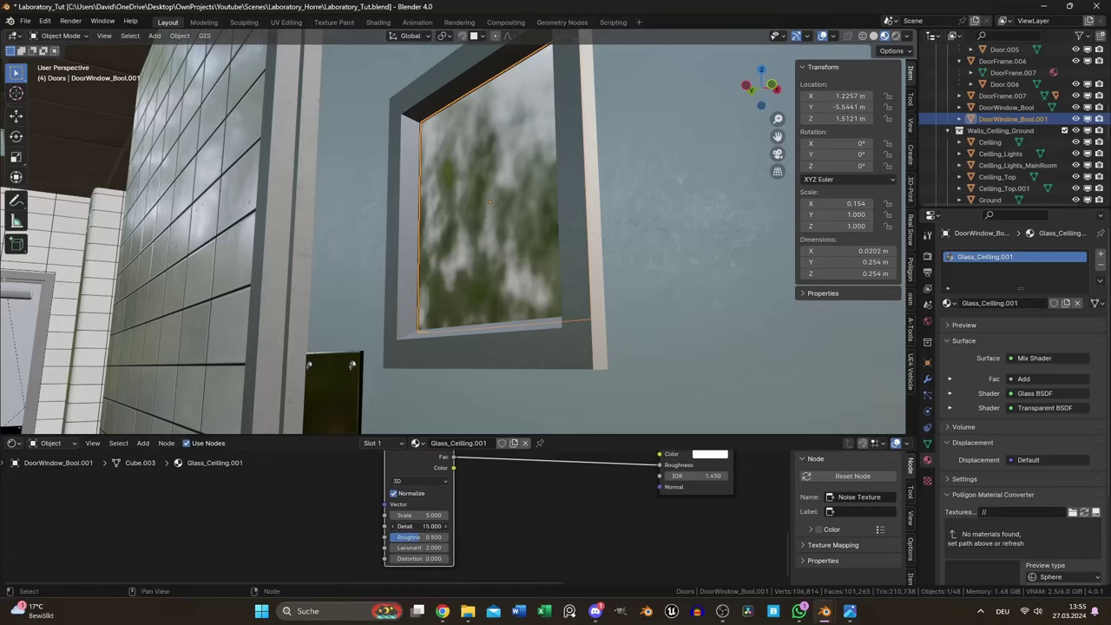
{"action": "left_click_drag", "start_coordinate": [423, 537], "coordinate": [441, 537]}
{"action": "left_click", "coordinate": [435, 516]}
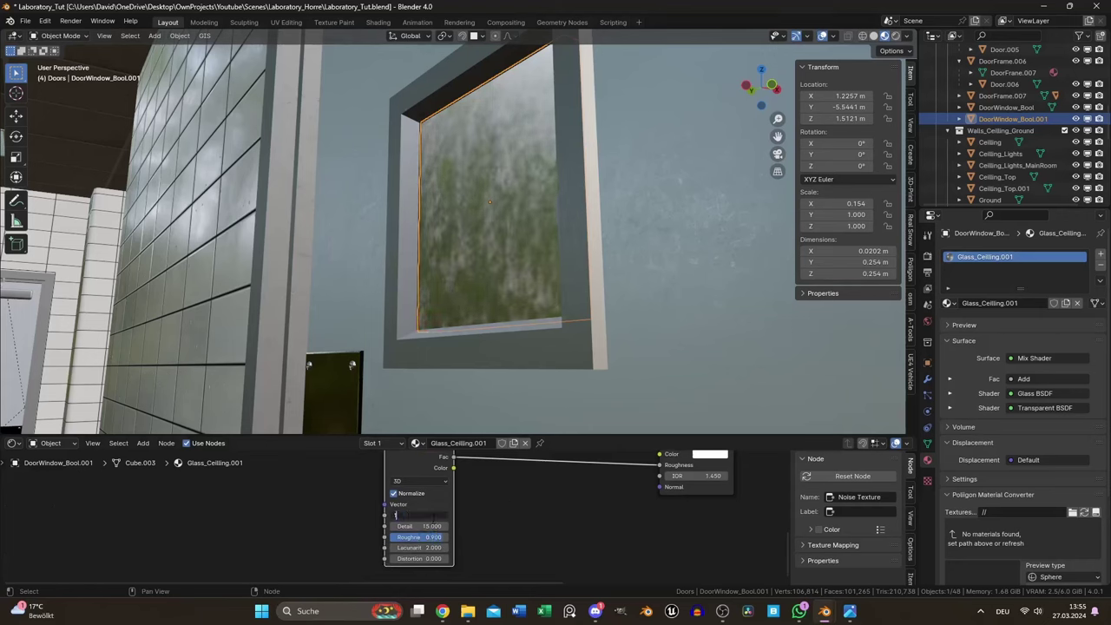
{"action": "type", "text": "0.25"}
{"action": "key", "text": "Return"}
Insert a Color Ramp between noise and glass, set a stop's value to 0, and render
{"action": "key", "text": "shift+a"}
{"action": "type", "text": "co"}
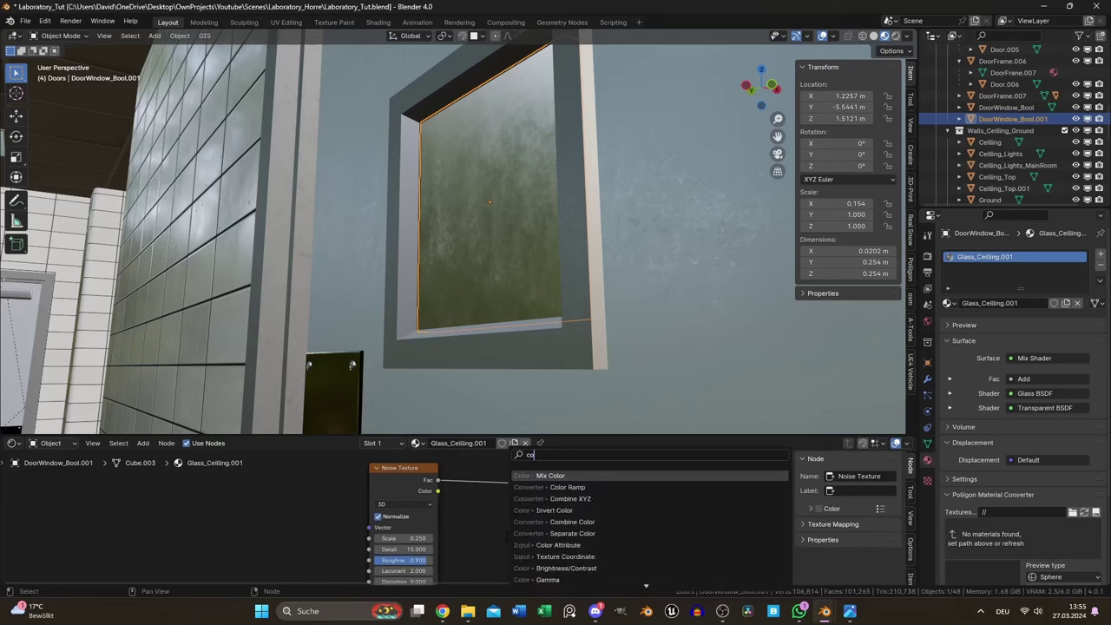
{"action": "type", "text": "lo"}
{"action": "left_click", "coordinate": [567, 487]}
{"action": "left_click", "coordinate": [536, 508]}
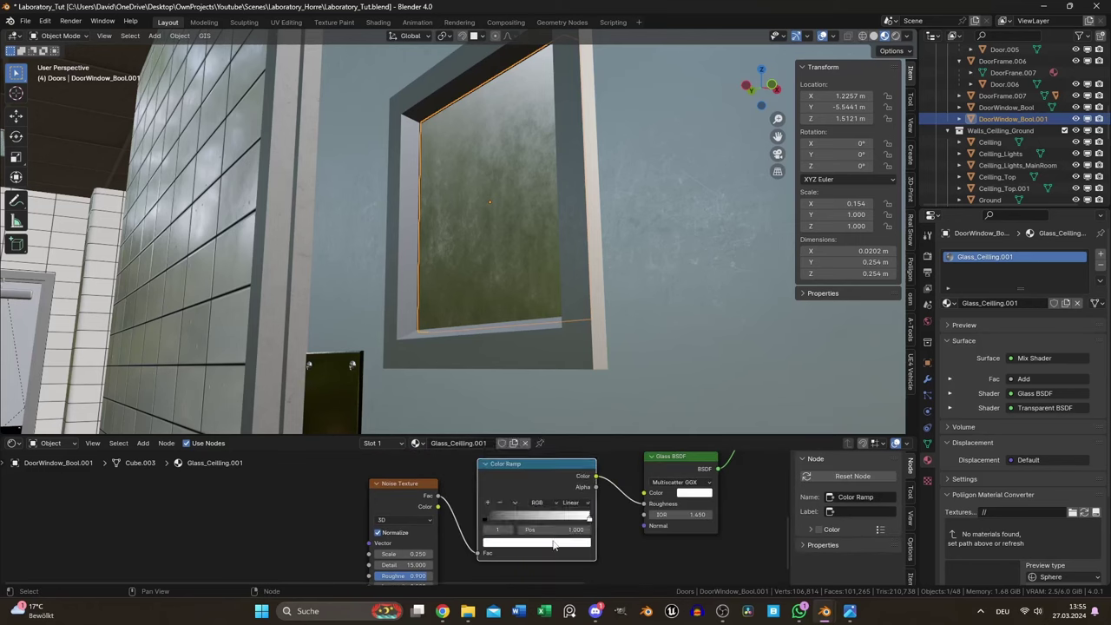
{"action": "left_click", "coordinate": [558, 532]}
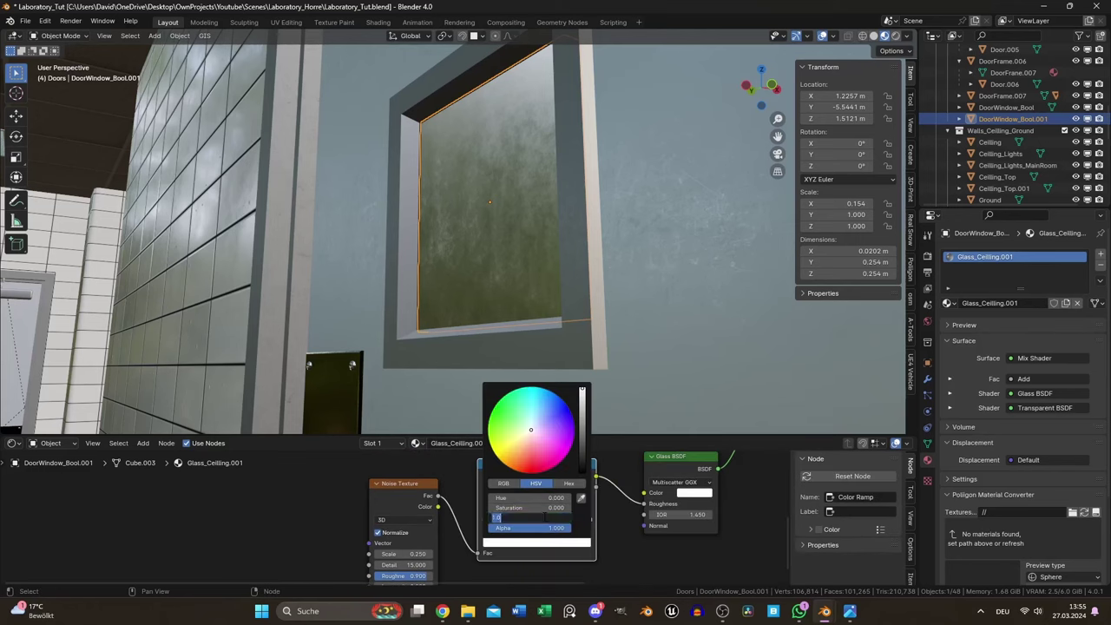
{"action": "left_click", "coordinate": [544, 518]}
{"action": "type", "text": "0"}
{"action": "key", "text": "Return"}
{"action": "key", "text": "F12"}
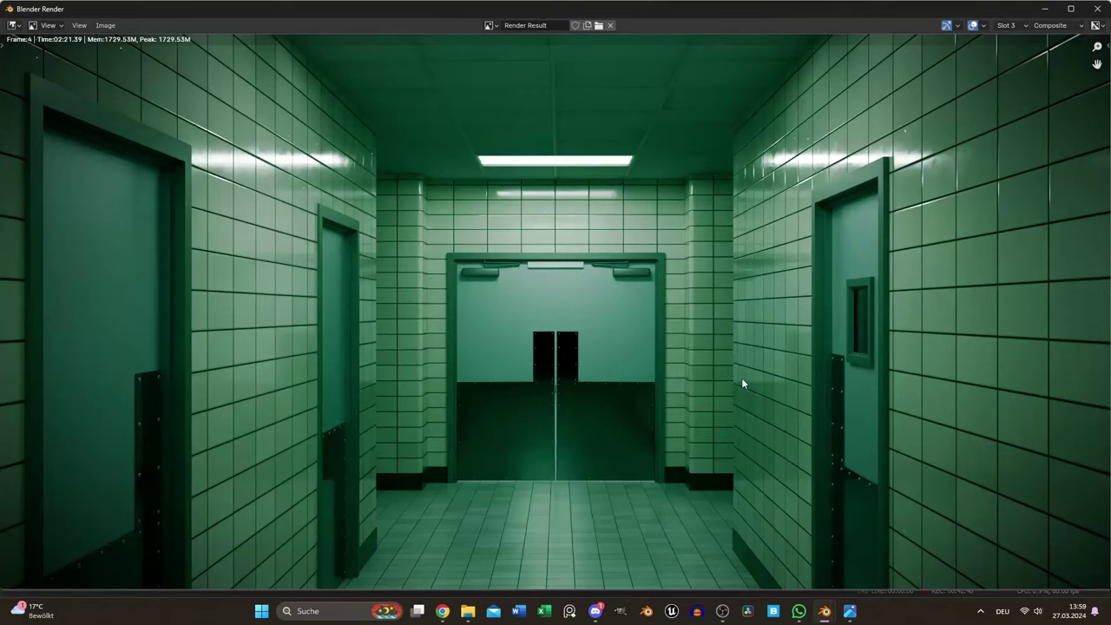
Compare render slots 1, 2 and 3 to judge the corridor with and without side doors
{"action": "key", "text": "1"}
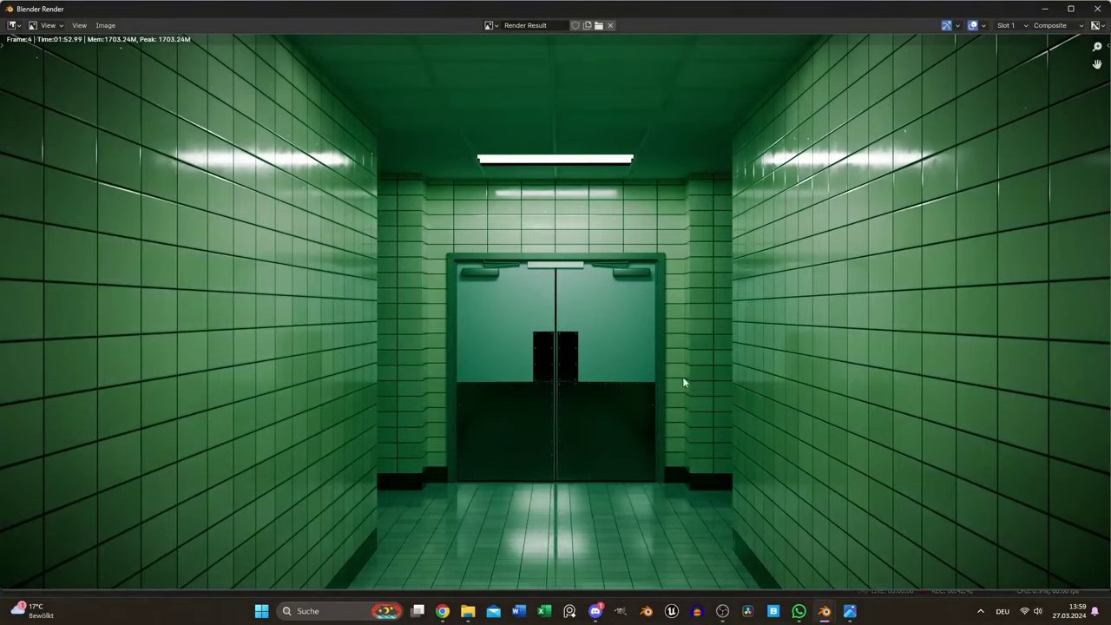
{"action": "key", "text": "2"}
{"action": "key", "text": "3"}
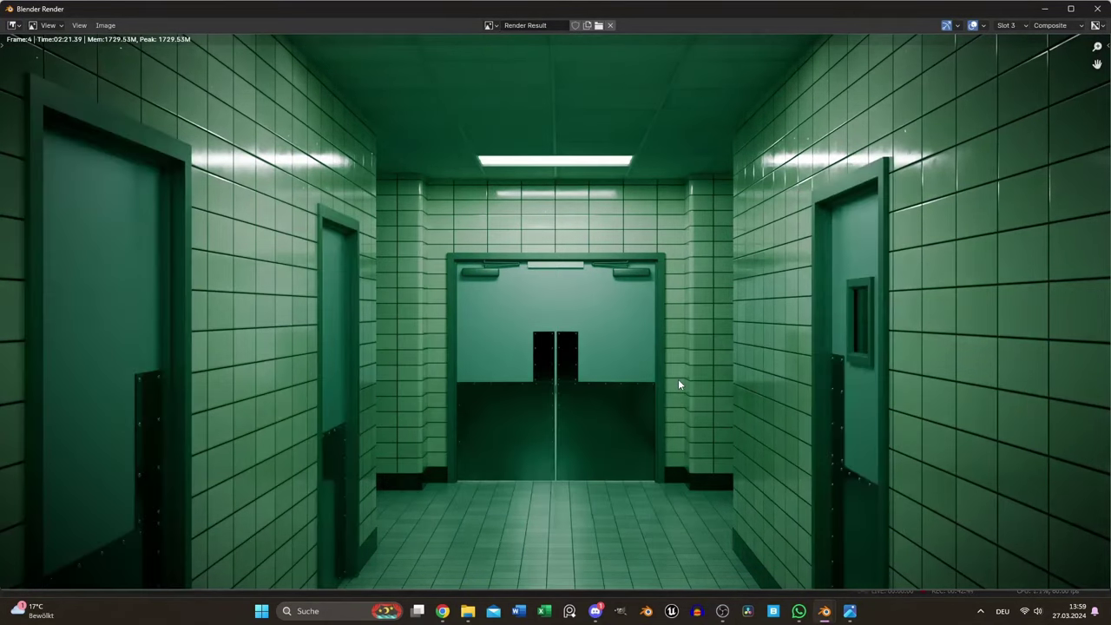
{"action": "key", "text": "1"}
{"action": "key", "text": "3"}
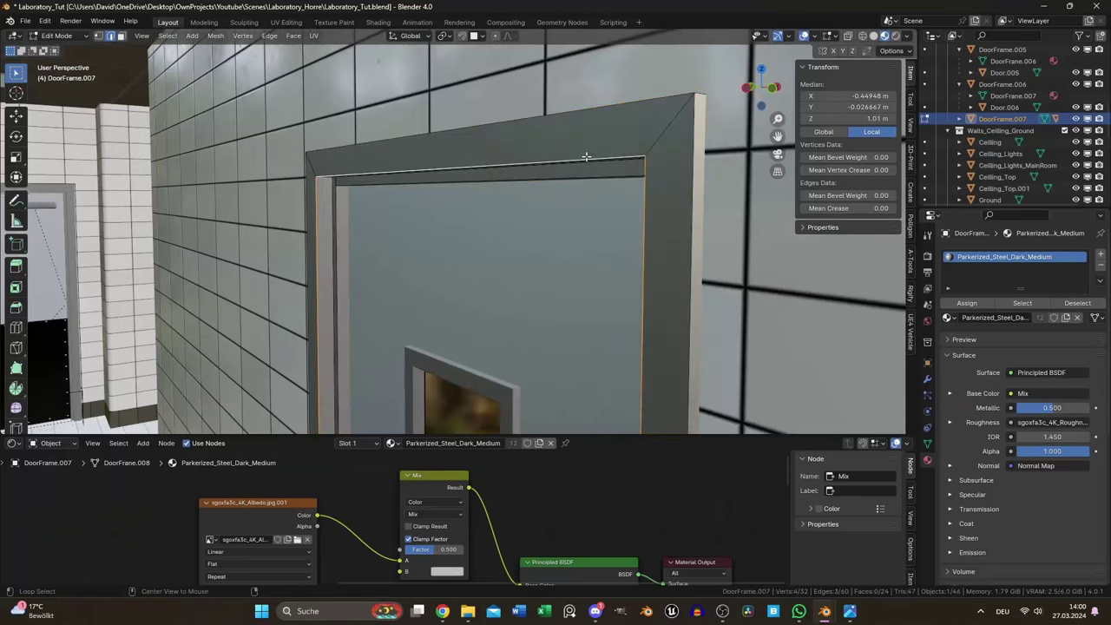
Select the door frames' outer and inner front edge loops and bevel them with Ctrl+B
{"action": "left_click", "coordinate": [690, 156], "text": "alt+shift"}
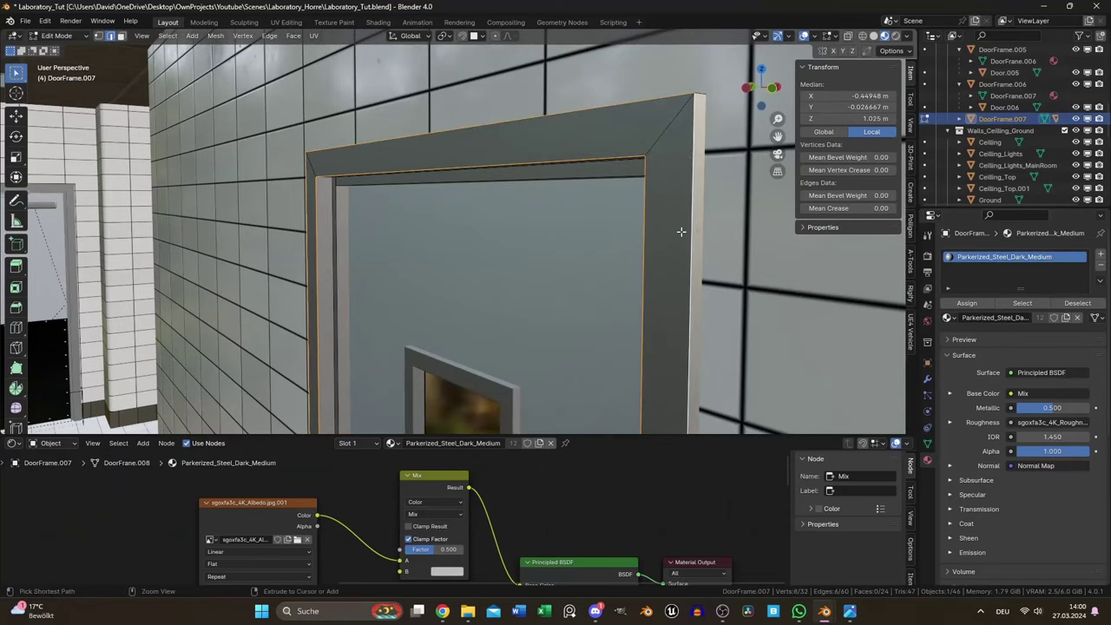
{"action": "key", "text": "ctrl+b"}
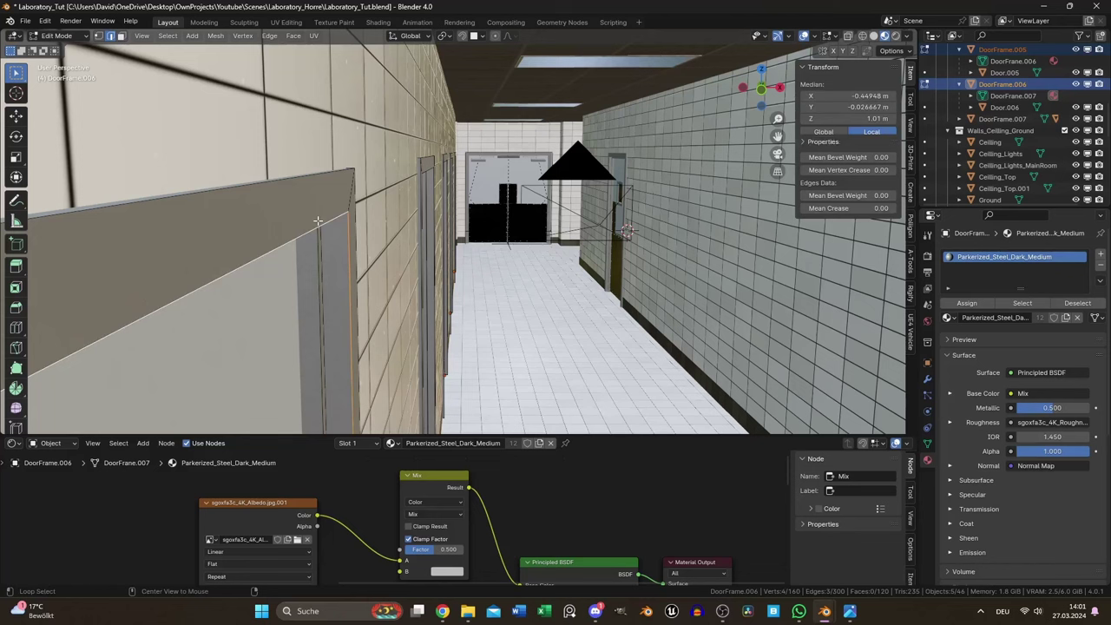
{"action": "left_click", "coordinate": [318, 221], "text": "alt+shift"}
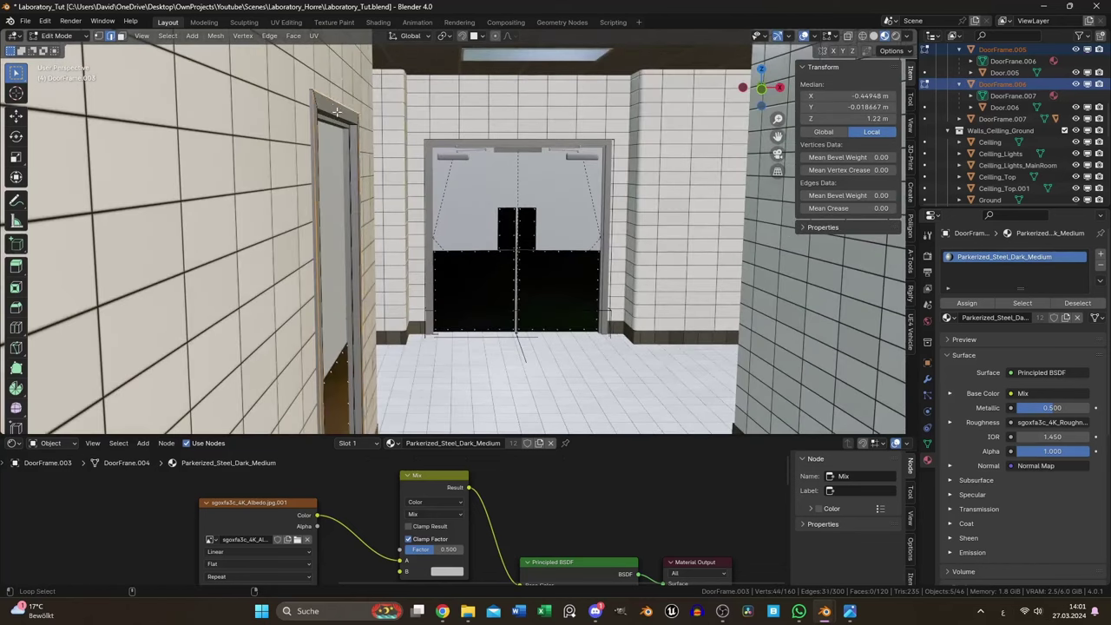
{"action": "left_click", "coordinate": [338, 121], "text": "alt+shift"}
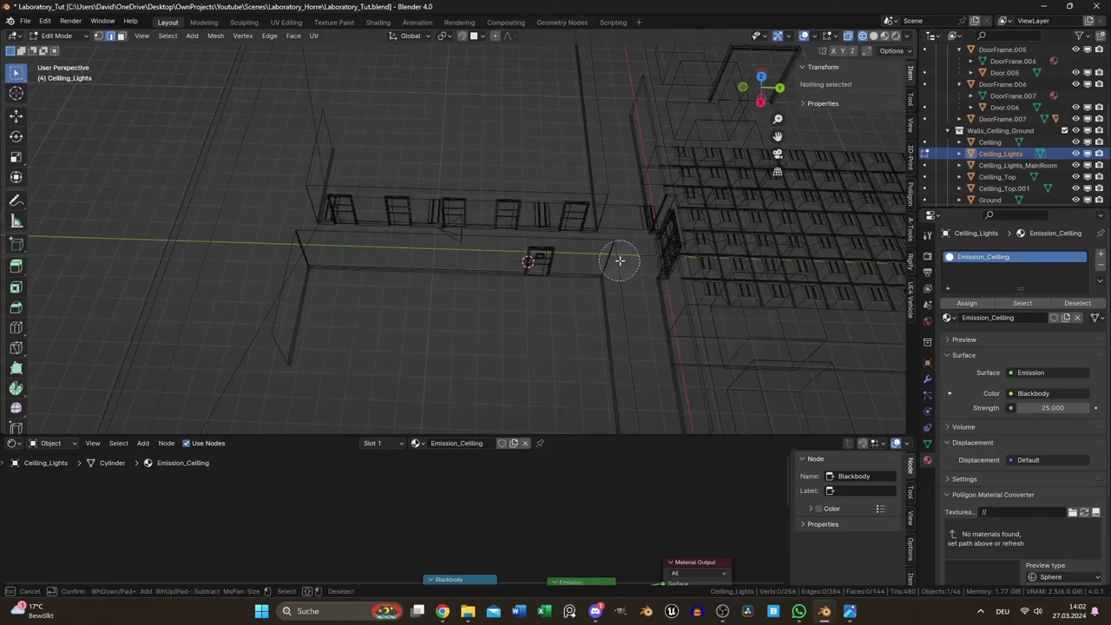
Separate one ceiling lamp into its own object, then select the main Ceilling_Lights object
{"action": "left_click_drag", "start_coordinate": [619, 260], "coordinate": [649, 227]}
{"action": "key", "text": "Escape"}
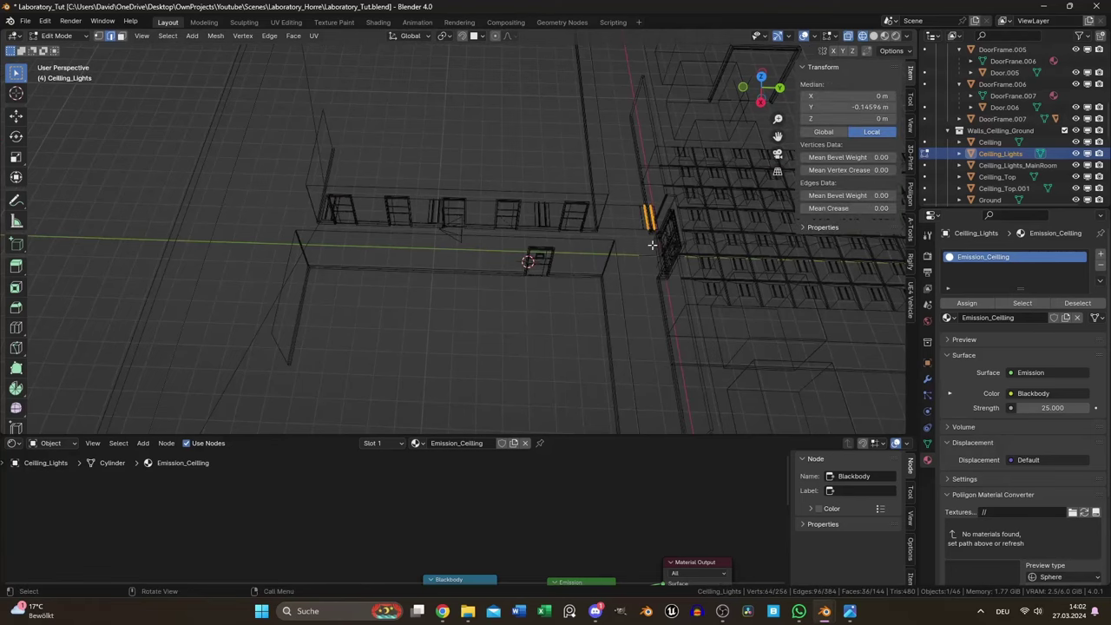
{"action": "key", "text": "p"}
{"action": "left_click", "coordinate": [652, 245]}
{"action": "key", "text": "Tab"}
{"action": "key", "text": "alt+a"}
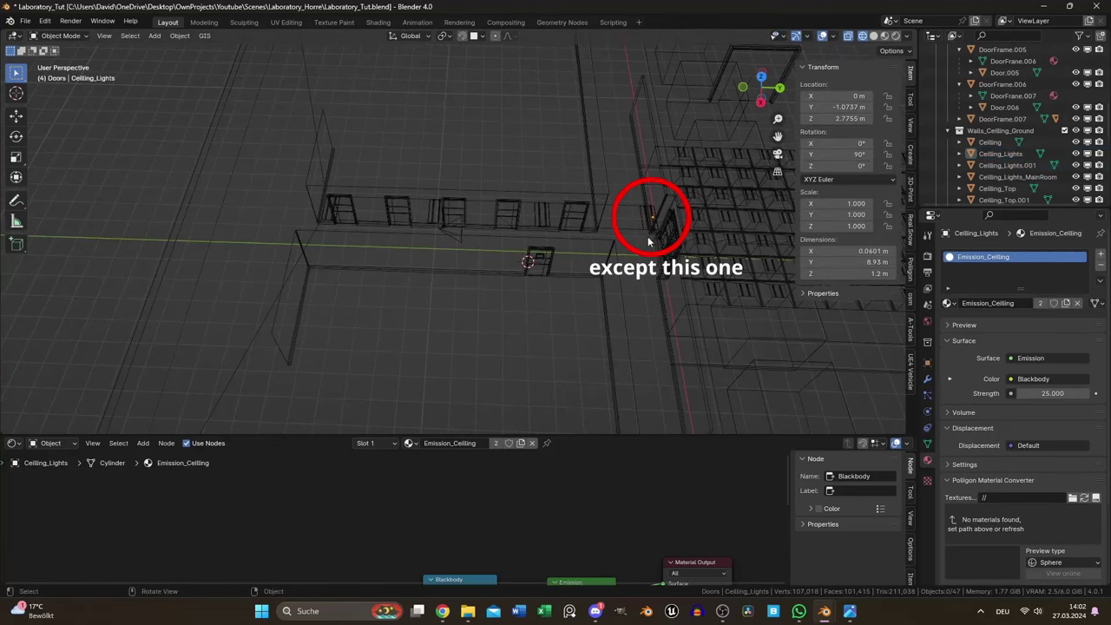
{"action": "left_click", "coordinate": [646, 218]}
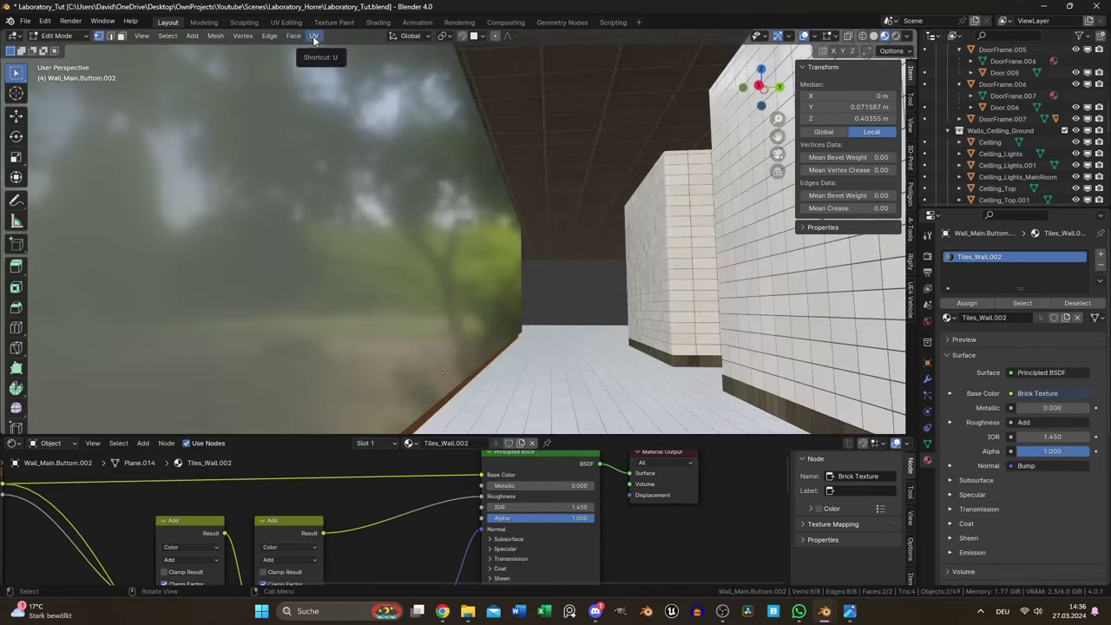
Unwrap the lower wall strip and rotate its UV island 90° in the UV Editing workspace
{"action": "left_click", "coordinate": [315, 39]}
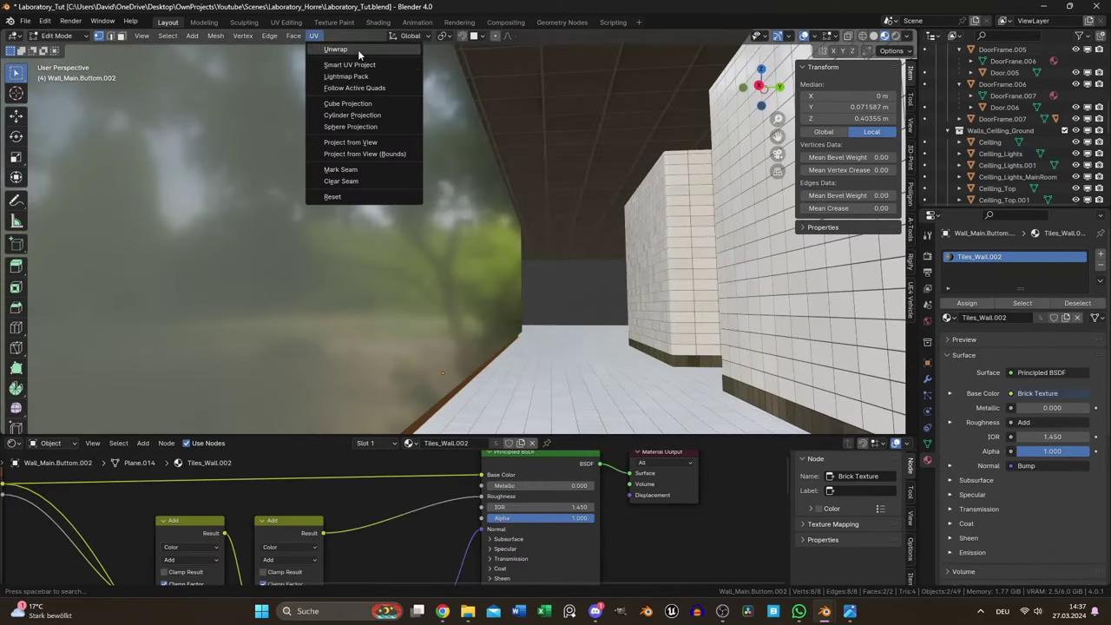
{"action": "left_click", "coordinate": [358, 49]}
{"action": "left_click", "coordinate": [286, 22]}
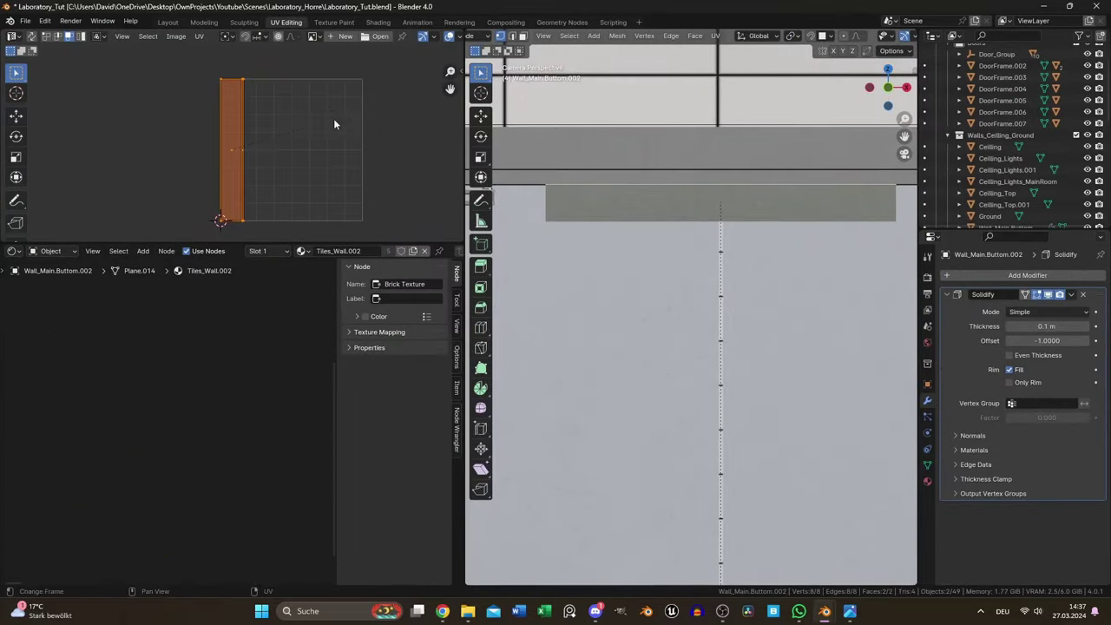
{"action": "type", "text": "r90"}
{"action": "key", "text": "Return"}
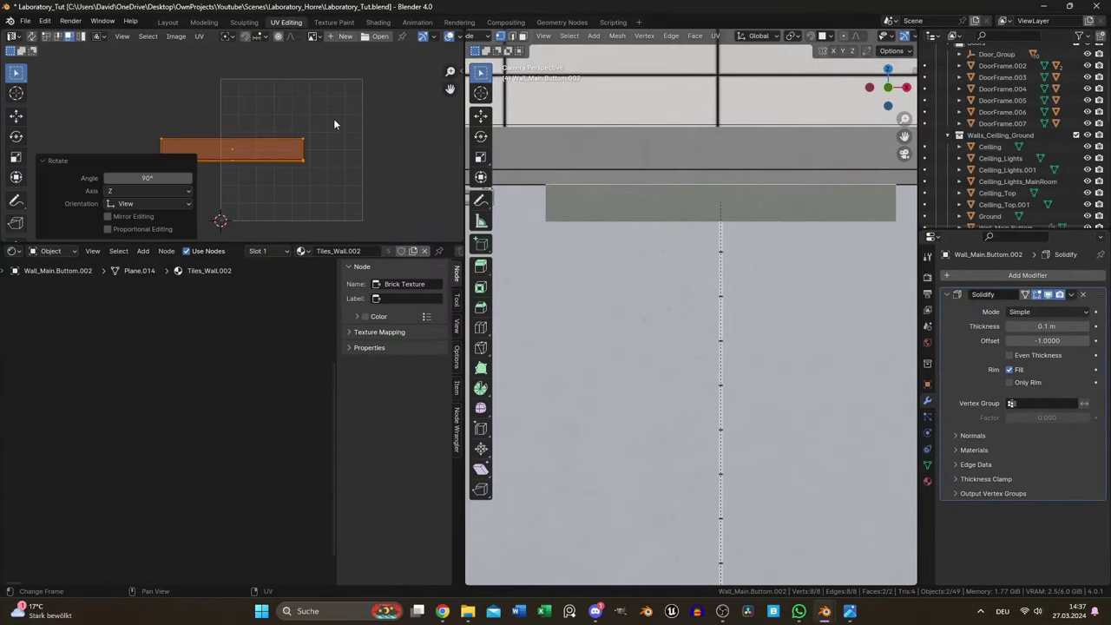
Slide the UV island along X, then rotate the cutter face and duplicate it along X
{"action": "key", "text": "g"}
{"action": "key", "text": "x"}
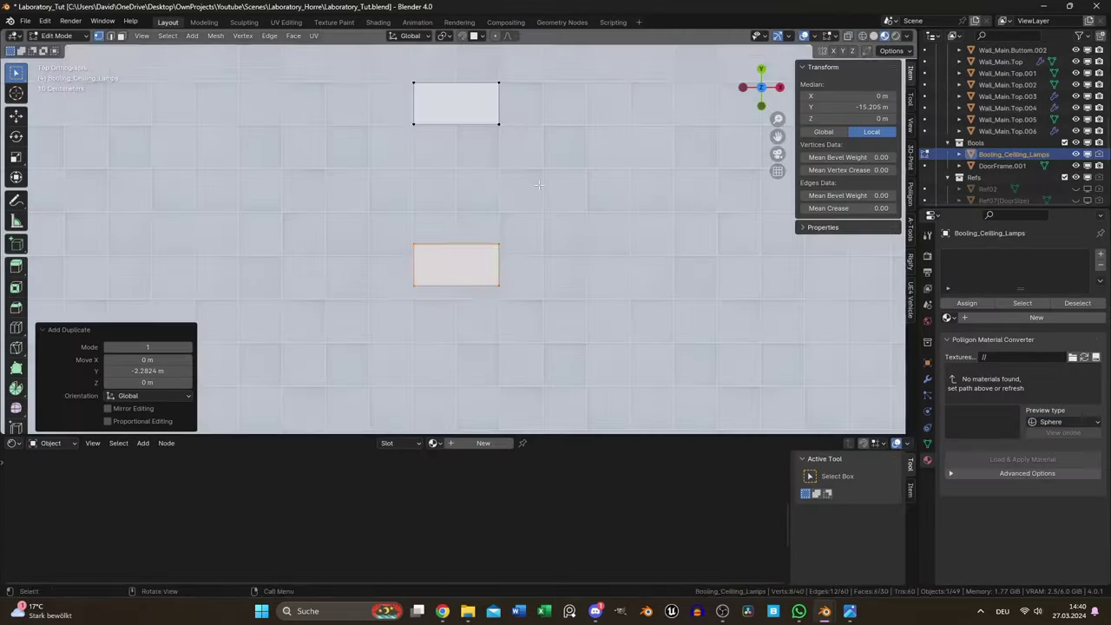
{"action": "key", "text": "r"}
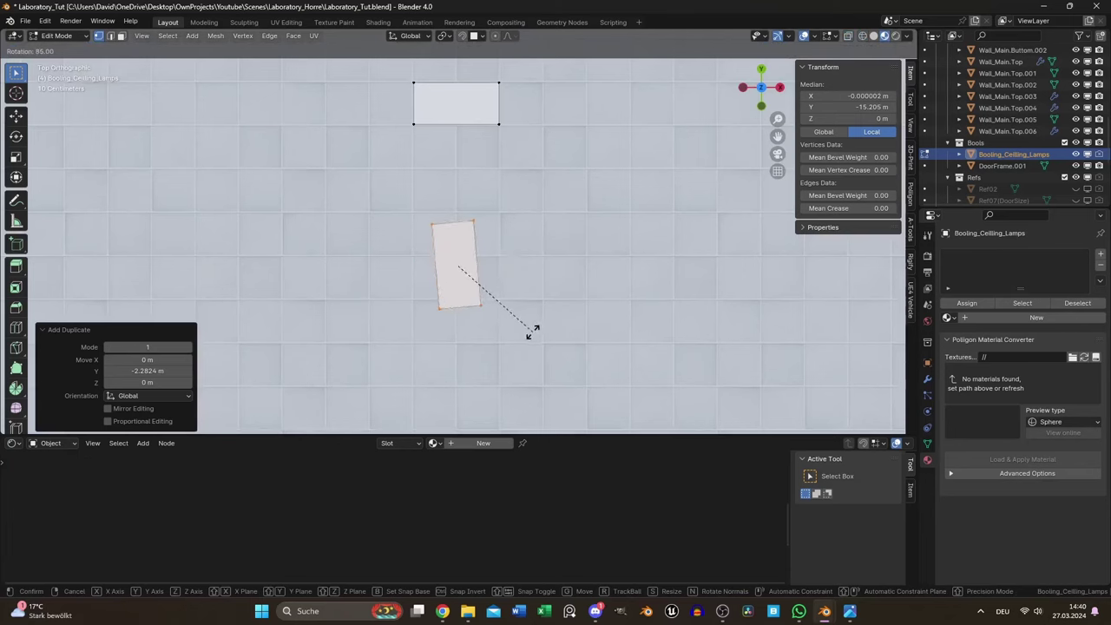
{"action": "left_click", "coordinate": [533, 332]}
{"action": "scroll", "coordinate": [335, 191], "scroll_direction": "down", "scroll_amount": 3}
{"action": "key", "text": "shift+d"}
{"action": "key", "text": "x"}
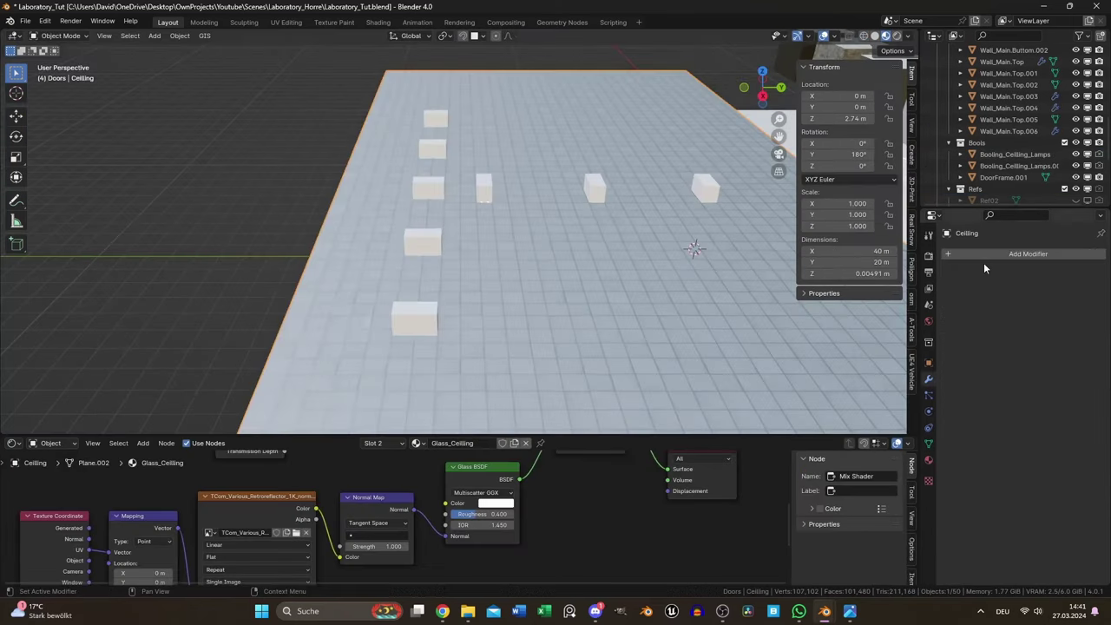
Add a Boolean modifier to the ceiling with Booling_Ceiling_Lamps.001 as the cutter
{"action": "left_click", "coordinate": [984, 262]}
{"action": "left_click", "coordinate": [977, 286]}
{"action": "left_click", "coordinate": [1084, 318]}
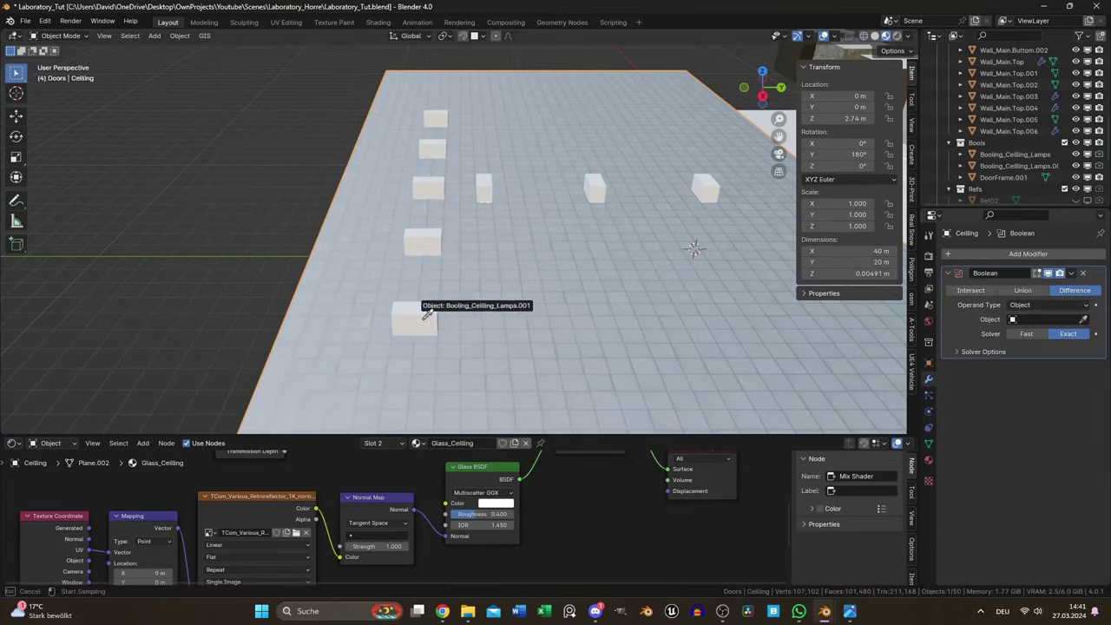
{"action": "left_click", "coordinate": [426, 314]}
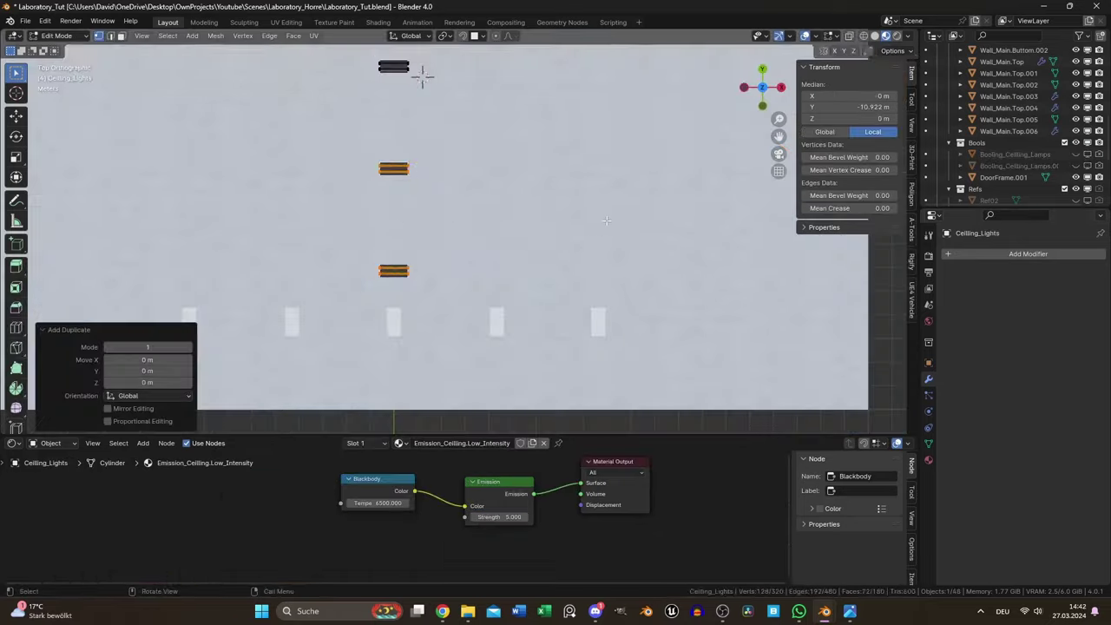
Rotate and move the lamp along X, duplicate it, and rotate the copy about Z
{"action": "key", "text": "r"}
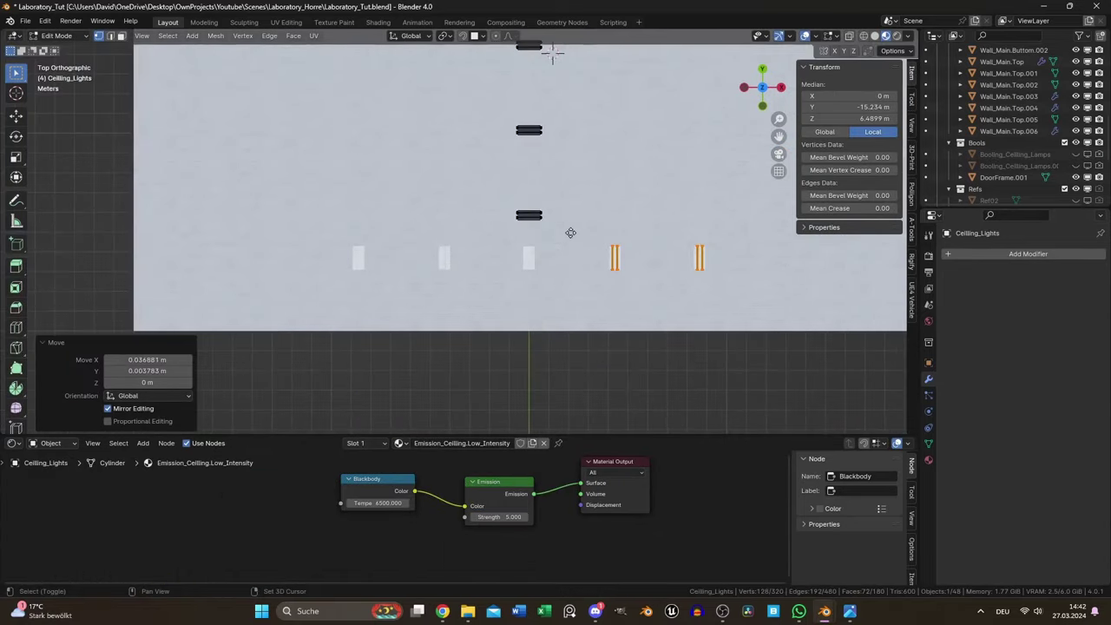
{"action": "key", "text": "g"}
{"action": "key", "text": "x"}
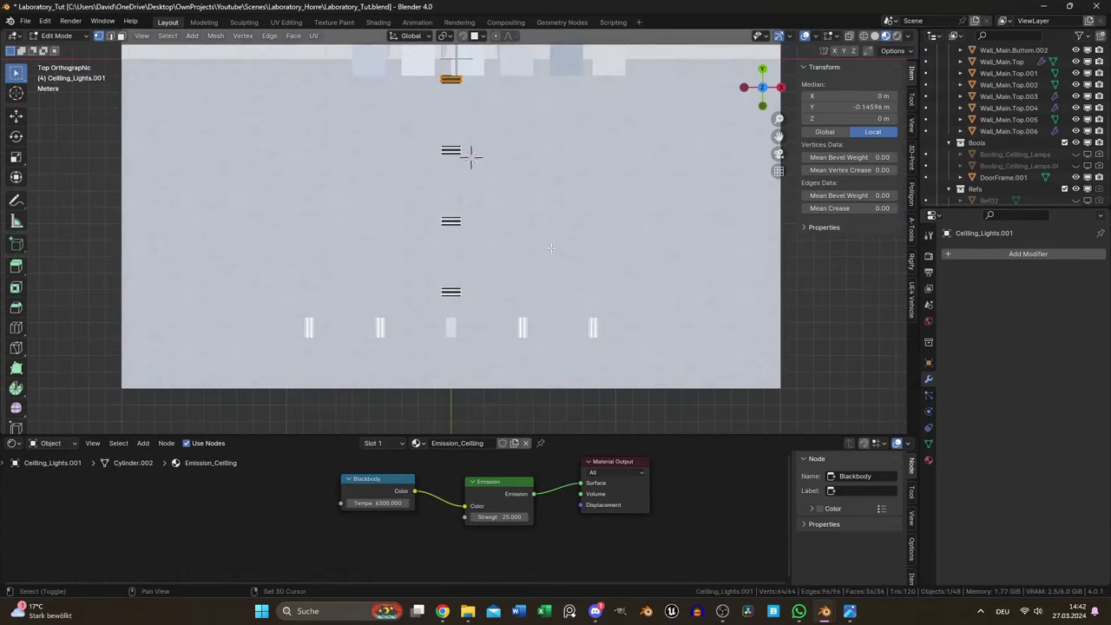
{"action": "key", "text": "shift+d"}
{"action": "key", "text": "Return"}
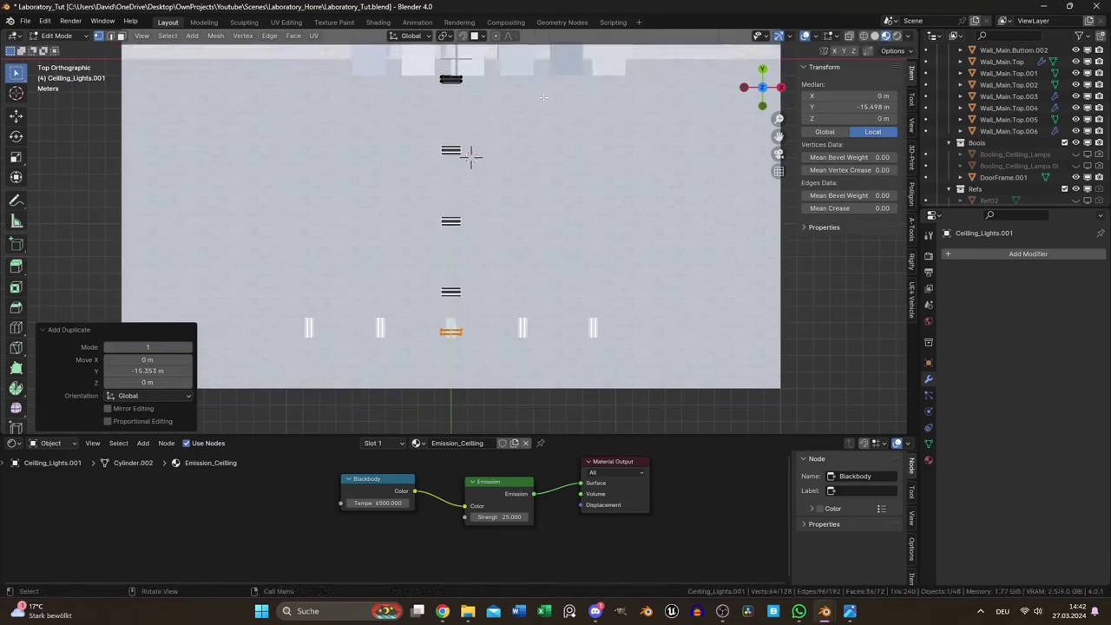
{"action": "key", "text": "r"}
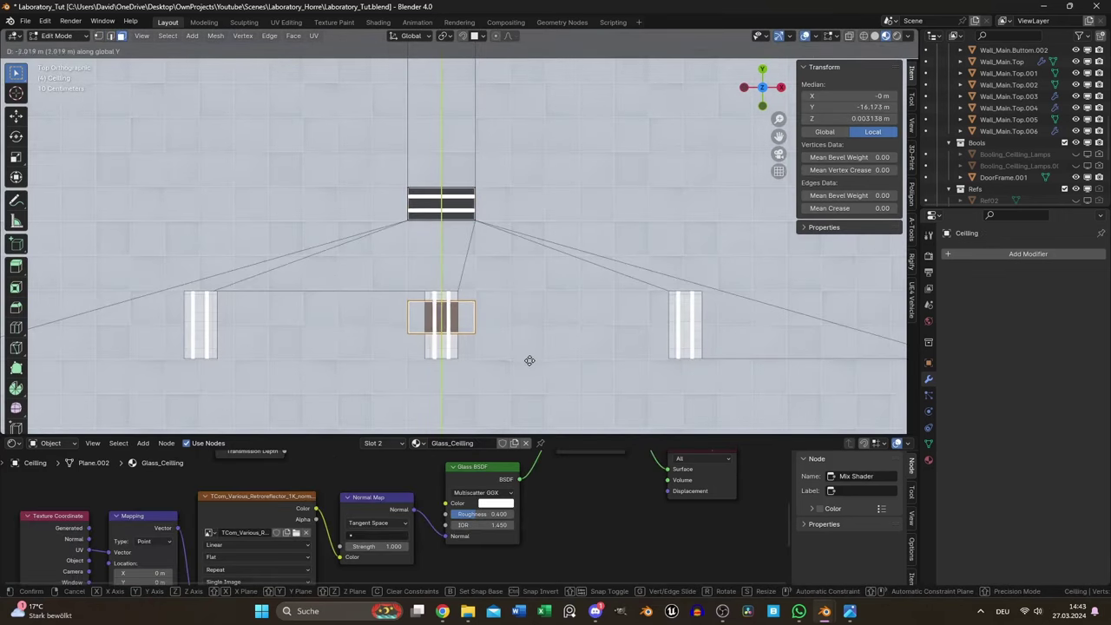
{"action": "left_click", "coordinate": [526, 360]}
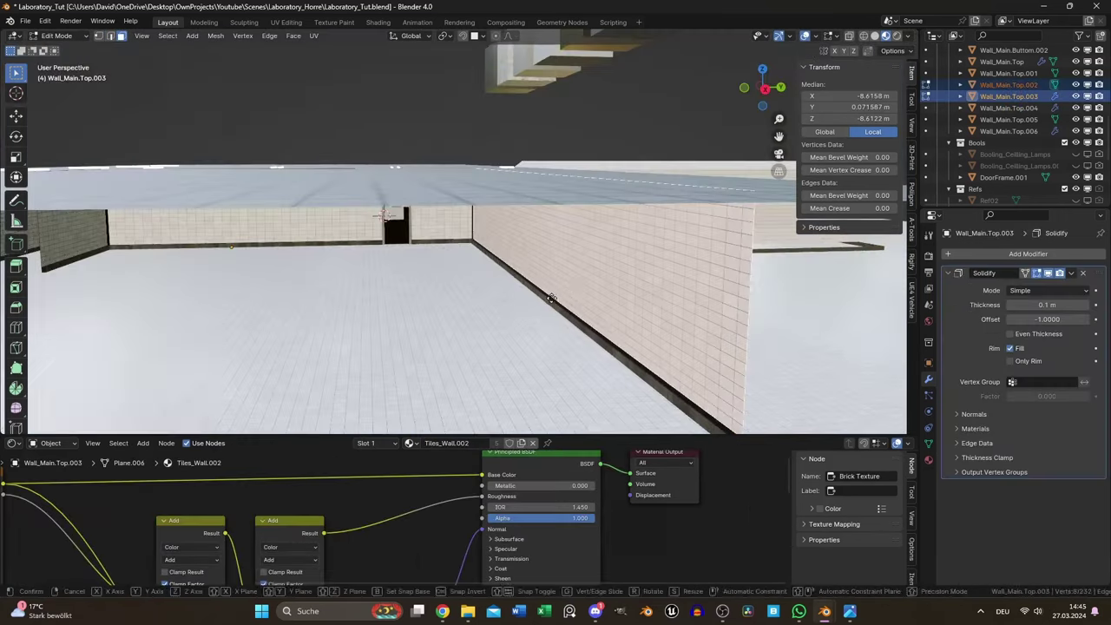
{"action": "right_click", "coordinate": [551, 298]}
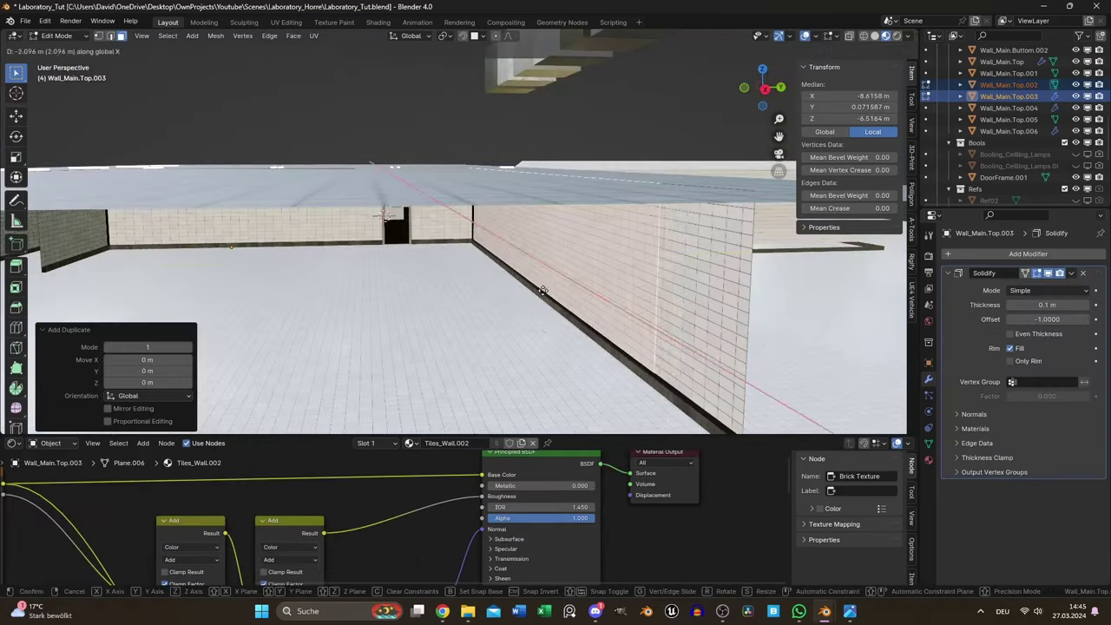
{"action": "key", "text": "r"}
{"action": "key", "text": "z"}
{"action": "key", "text": "9"}
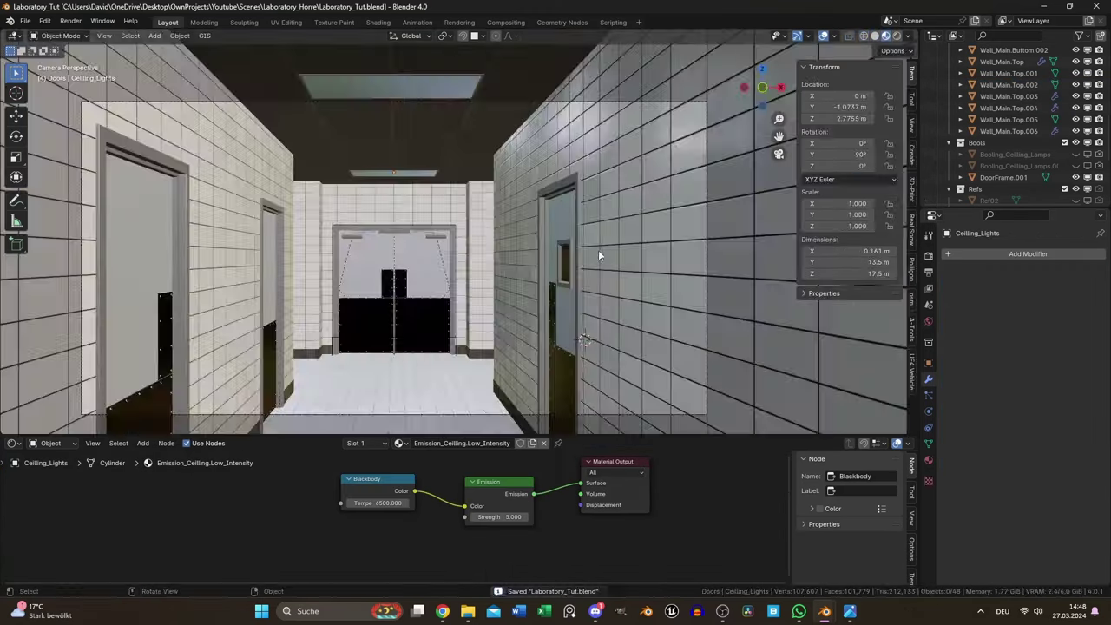
Render the green corridor with side doors into render slot 4
{"action": "key", "text": "F12"}
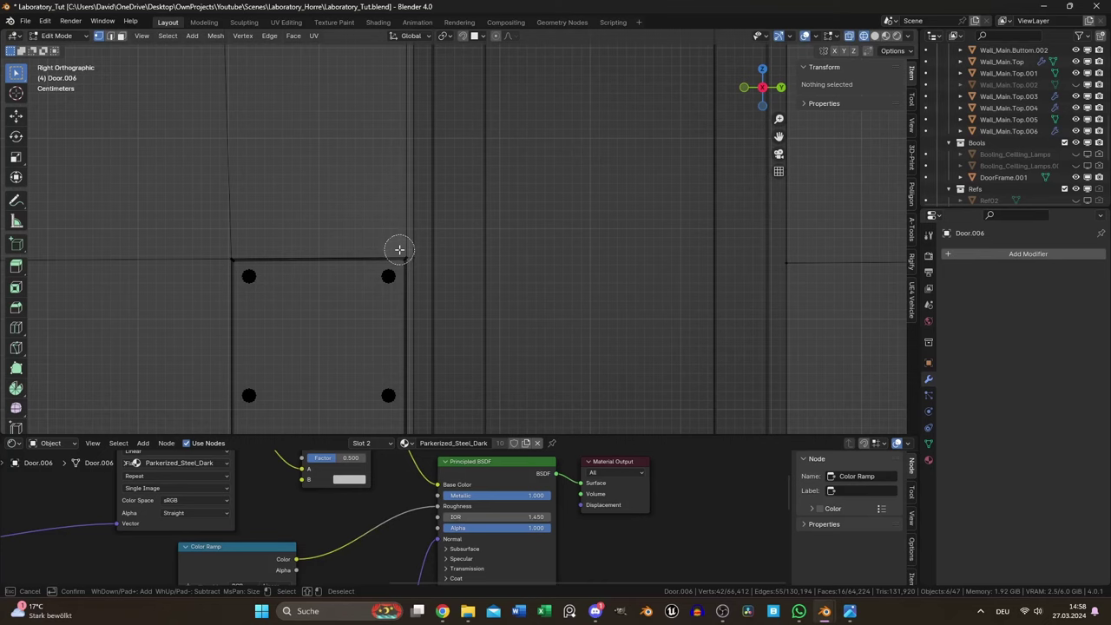
Select only the edges outlining the door's dark lower panel and shift them about -0.075 m along Y
{"action": "left_click_drag", "start_coordinate": [399, 250], "coordinate": [352, 245]}
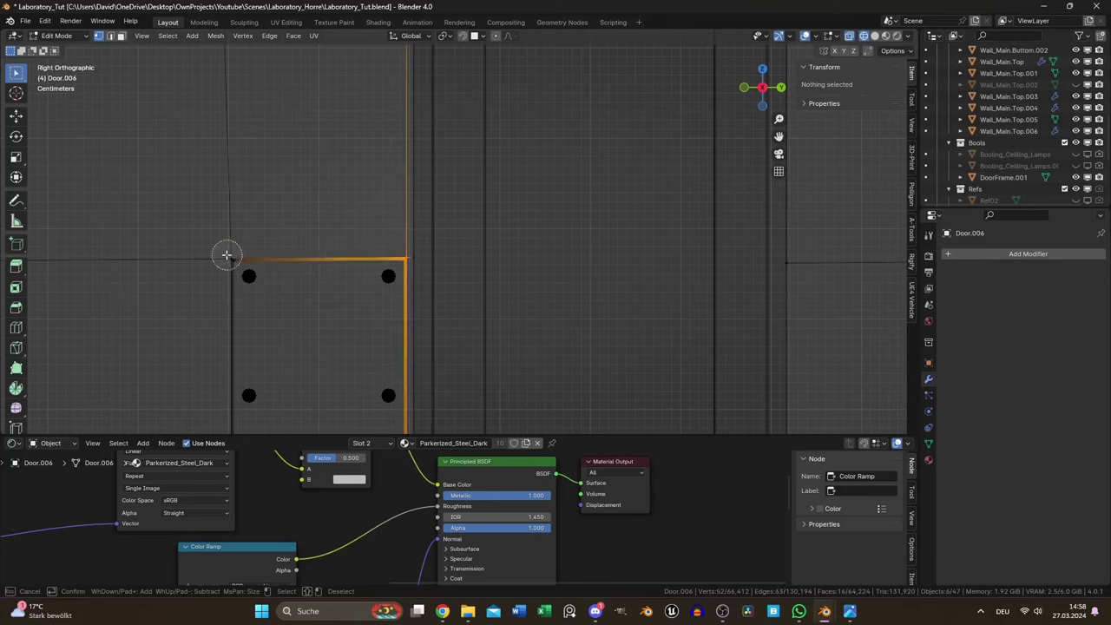
{"action": "scroll", "coordinate": [501, 280], "scroll_direction": "down", "scroll_amount": 1}
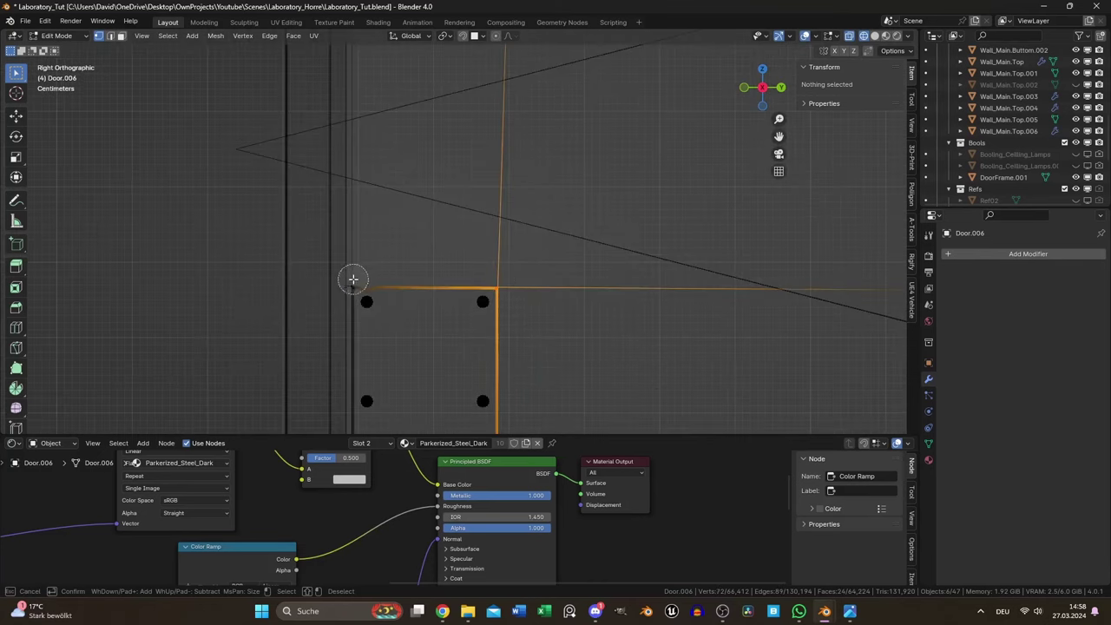
{"action": "scroll", "coordinate": [535, 294], "scroll_direction": "up", "scroll_amount": 2}
{"action": "left_click_drag", "start_coordinate": [536, 294], "coordinate": [290, 288]}
{"action": "scroll", "coordinate": [473, 232], "scroll_direction": "down", "scroll_amount": 2}
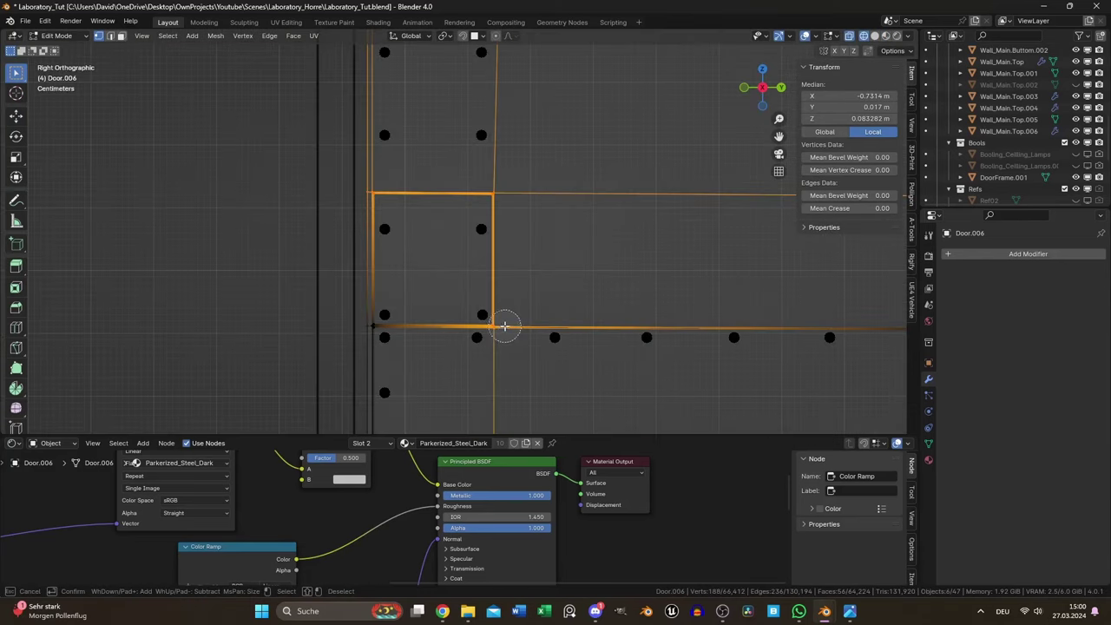
{"action": "middle_click_drag", "start_coordinate": [390, 153], "coordinate": [377, 228]}
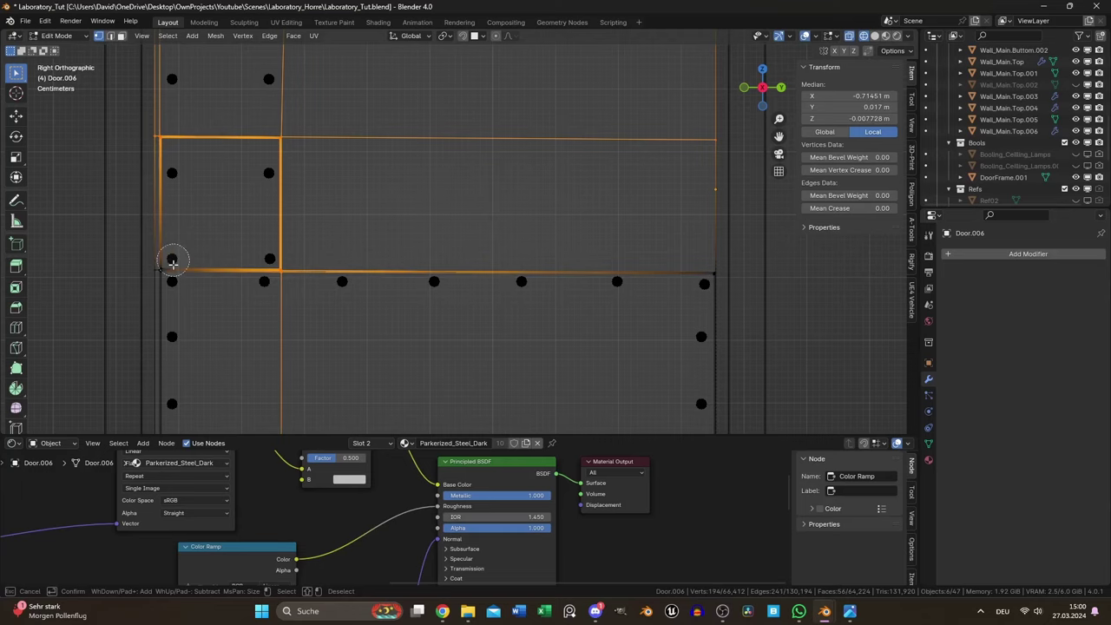
{"action": "mouse_move", "coordinate": [173, 260]}
{"action": "middle_mouse_down"}
{"action": "mouse_move", "coordinate": [169, 136]}
{"action": "mouse_move", "coordinate": [165, 173]}
{"action": "middle_mouse_up"}
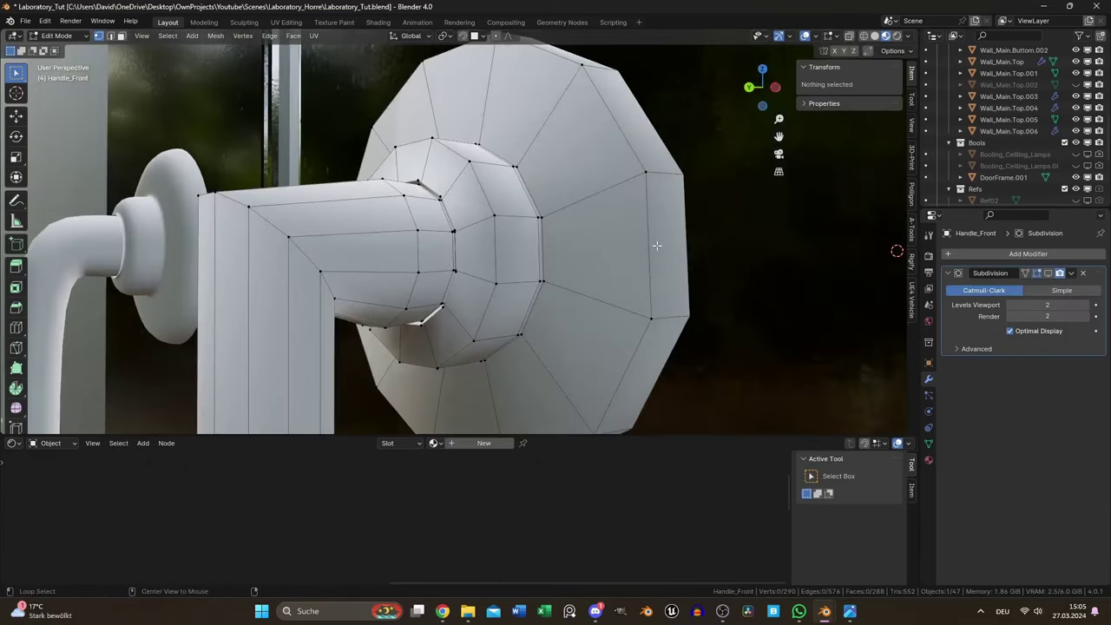
{"action": "left_click", "coordinate": [658, 246], "text": "alt"}
Delete the connected flange faces of the door handle
{"action": "key", "text": "l"}
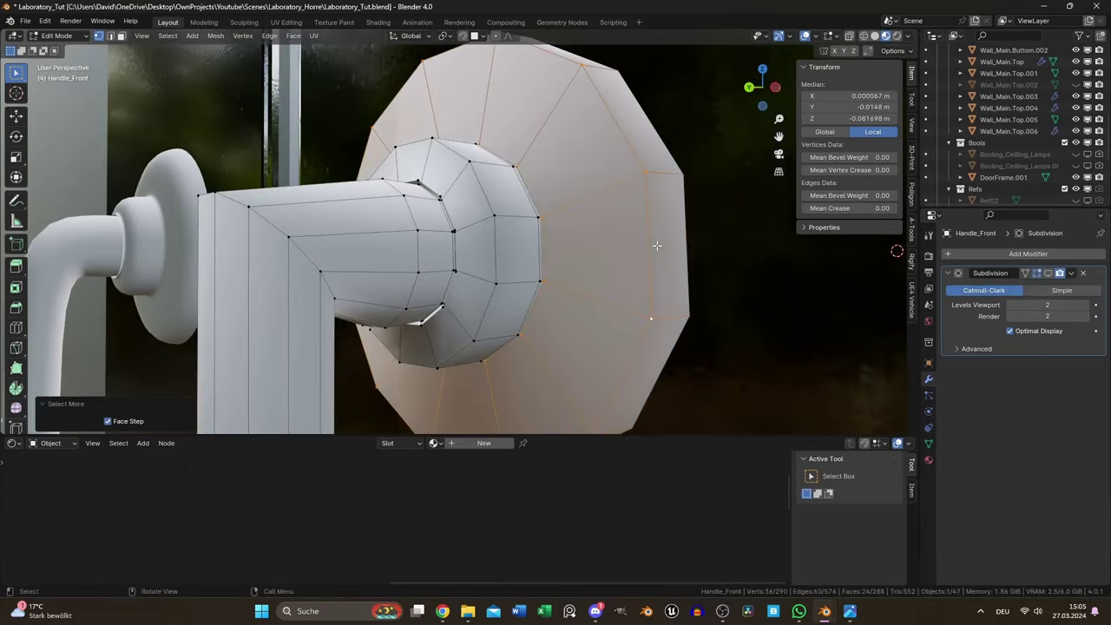
{"action": "key", "text": "x"}
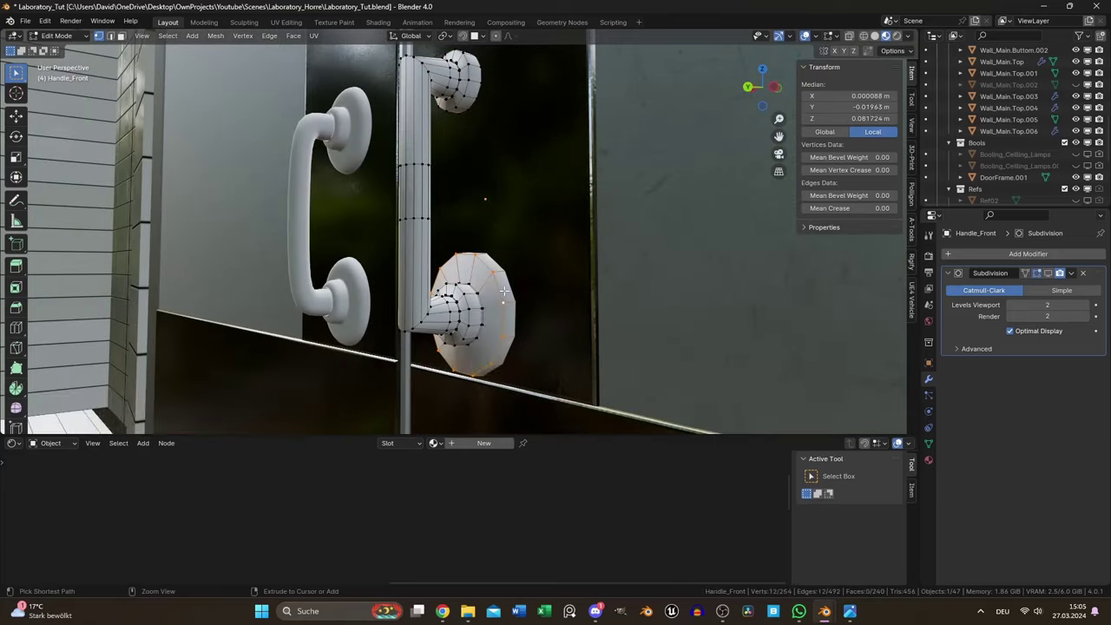
{"action": "key", "text": "l"}
{"action": "key", "text": "x"}
{"action": "left_click", "coordinate": [503, 290]}
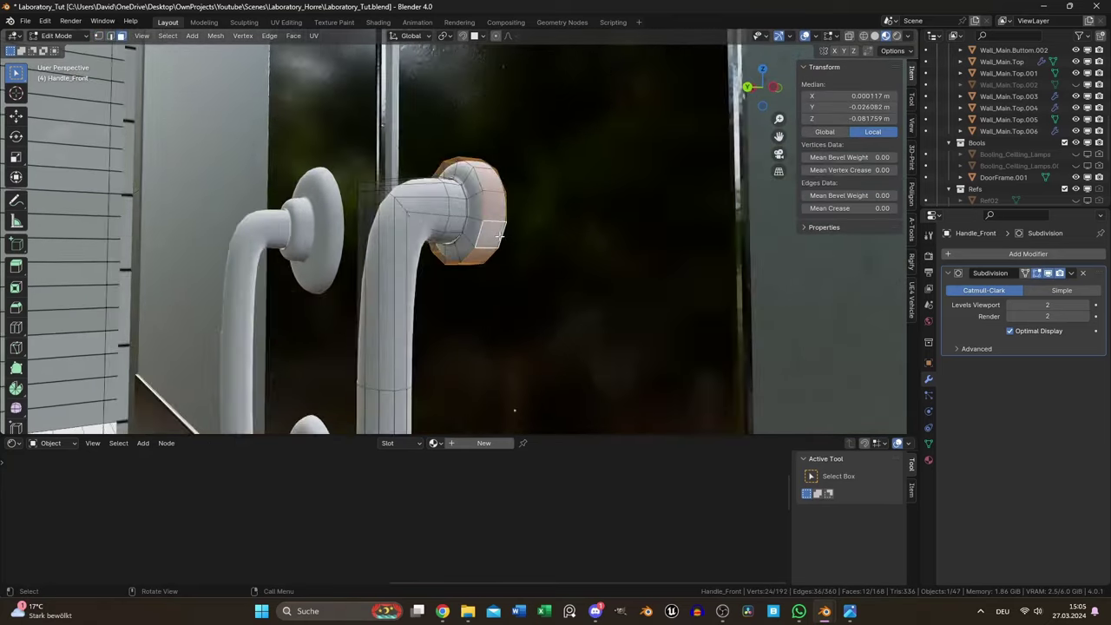
Scale the handle part excluding Y, then invert the selection and thin the bar with Alt+S
{"action": "scroll", "coordinate": [499, 235], "scroll_direction": "down", "scroll_amount": 5}
{"action": "middle_click_drag", "start_coordinate": [500, 235], "coordinate": [501, 284]}
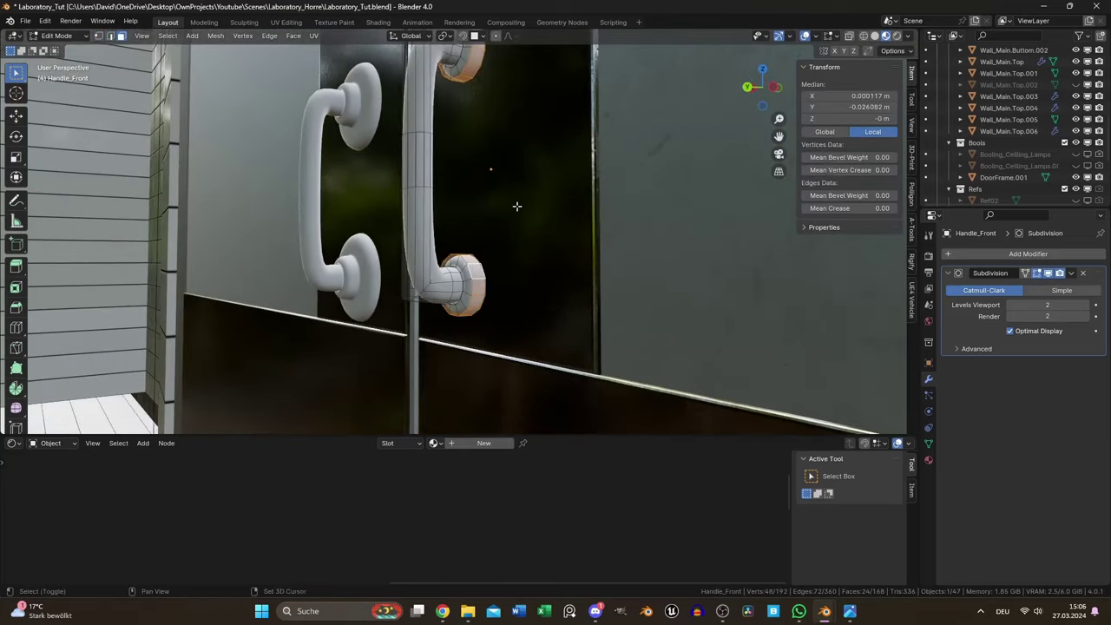
{"action": "scroll", "coordinate": [461, 260], "scroll_direction": "up", "scroll_amount": 3}
{"action": "key", "text": "s"}
{"action": "key", "text": "shift+y"}
{"action": "middle_click_drag", "start_coordinate": [516, 205], "coordinate": [476, 235]}
{"action": "left_click", "coordinate": [461, 261]}
{"action": "scroll", "coordinate": [461, 261], "scroll_direction": "down", "scroll_amount": 2}
{"action": "key", "text": "ctrl+i"}
{"action": "key", "text": "ctrl+i"}
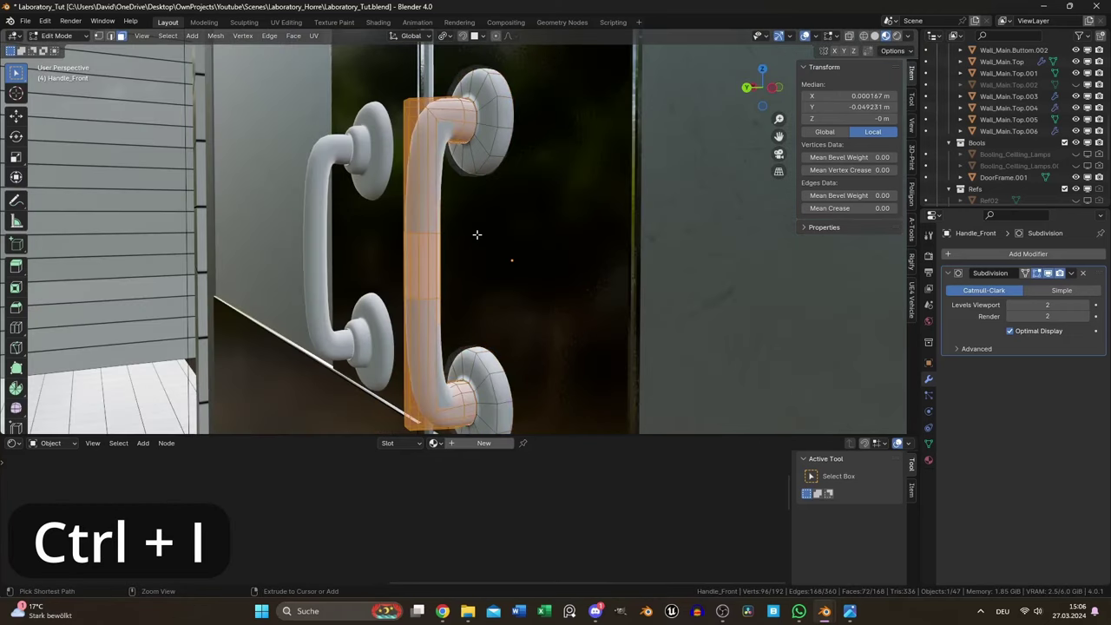
{"action": "key", "text": "alt+s"}
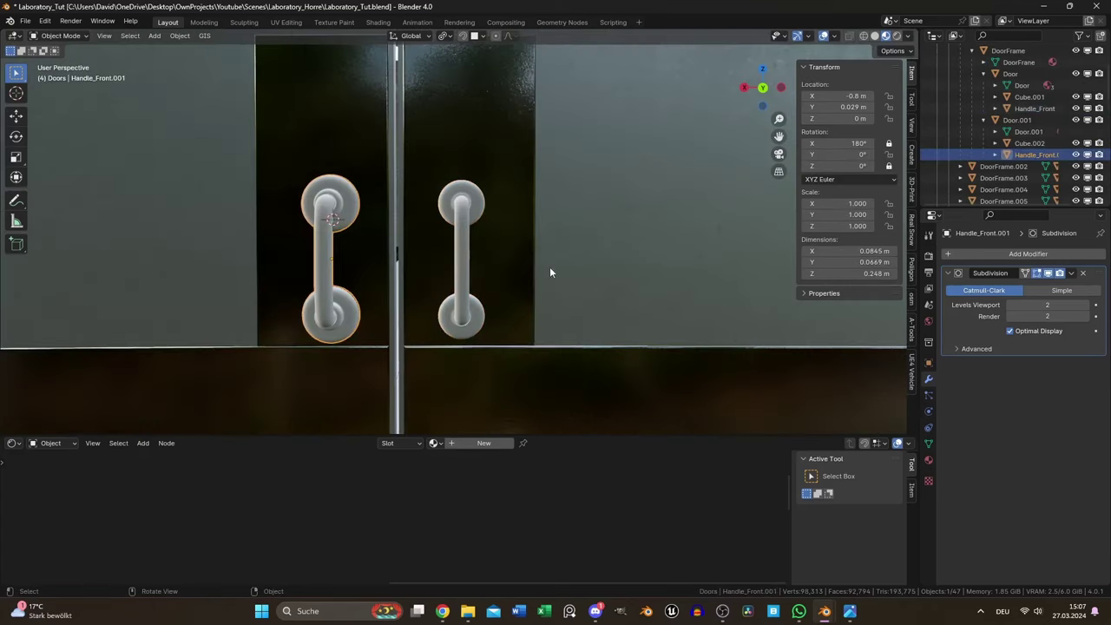
Slide the handle along X and place copies on the other doors along Y
{"action": "key", "text": "g"}
{"action": "key", "text": "x"}
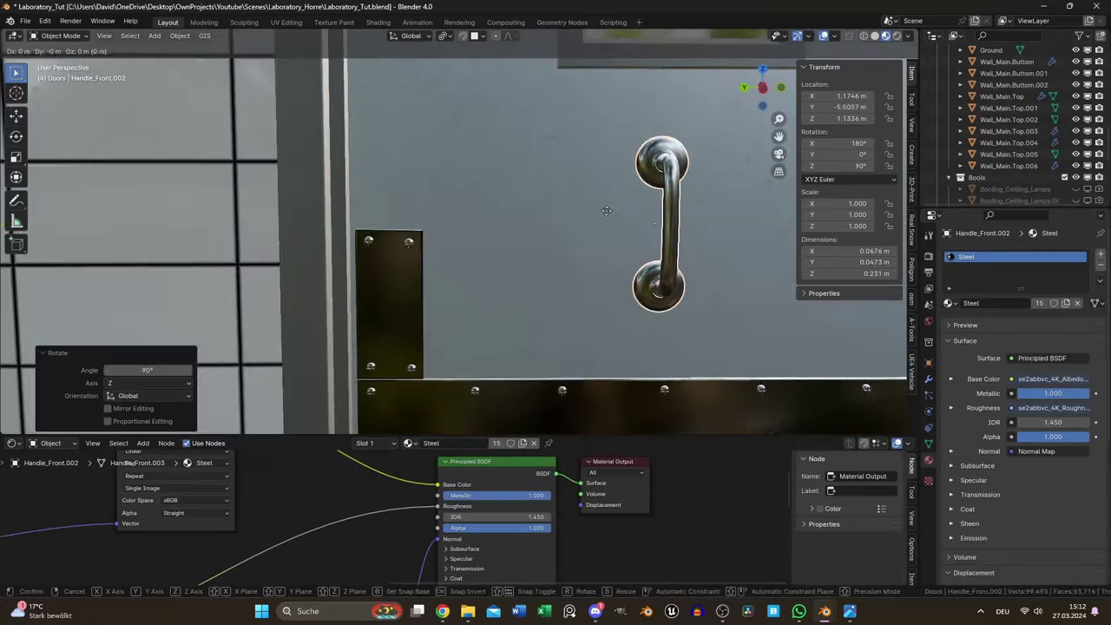
{"action": "key", "text": "g"}
{"action": "key", "text": "y"}
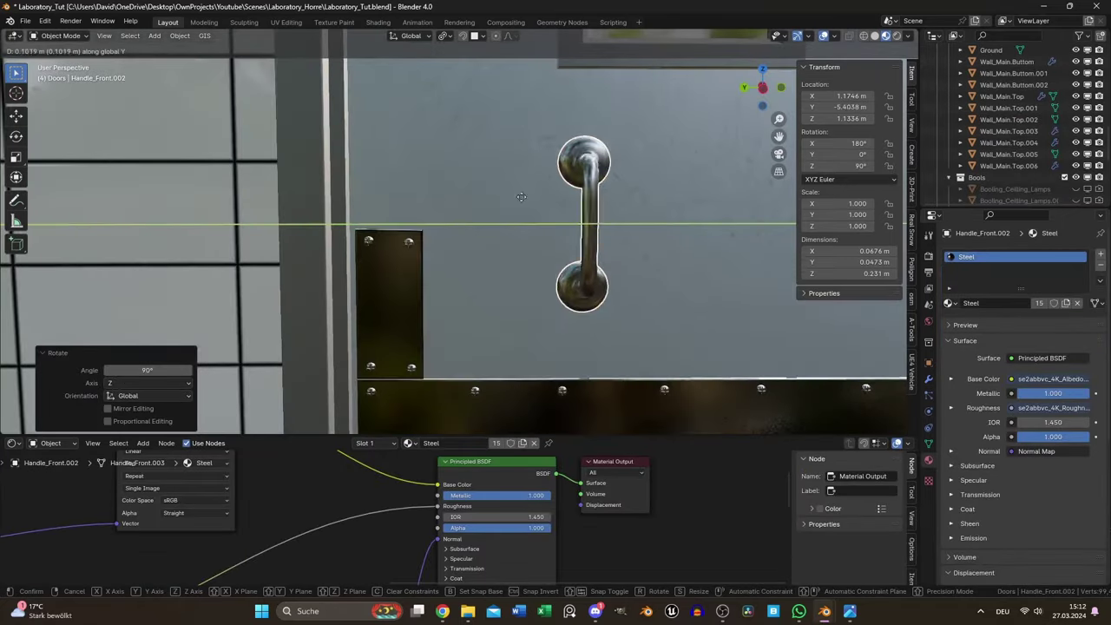
{"action": "left_click", "coordinate": [343, 187]}
{"action": "middle_click_drag", "start_coordinate": [343, 187], "coordinate": [485, 170]}
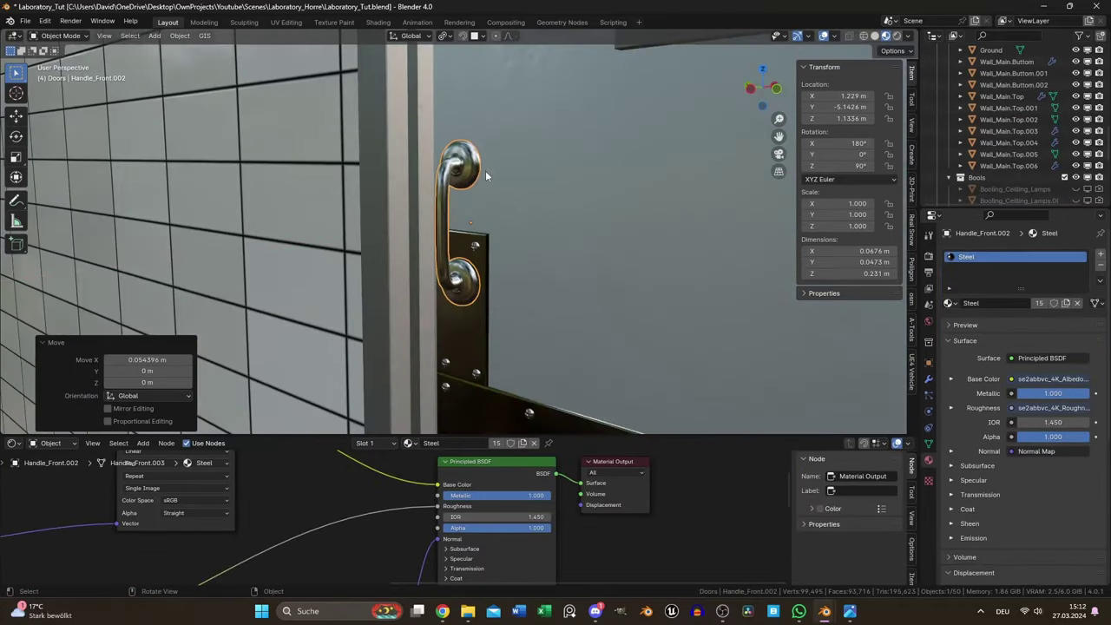
{"action": "key", "text": "shift+d"}
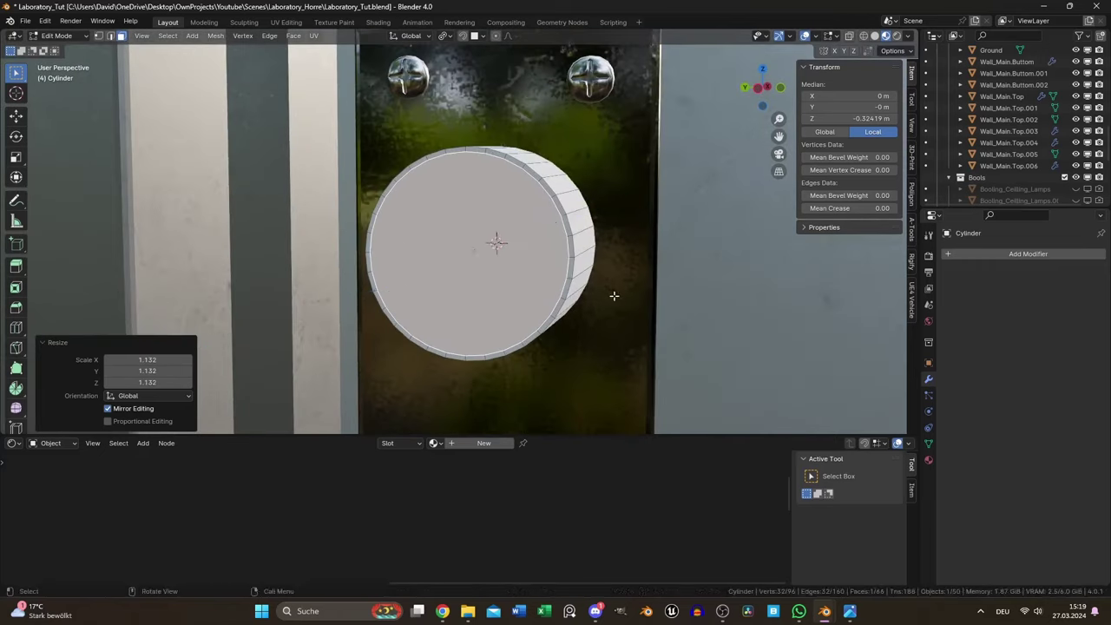
Push the lock cylinder's front face outward along its normal
{"action": "key", "text": "g"}
{"action": "key", "text": "z"}
{"action": "key", "text": "z"}
{"action": "key", "text": "Escape"}
{"action": "key", "text": "g"}
{"action": "key", "text": "z"}
{"action": "key", "text": "z"}
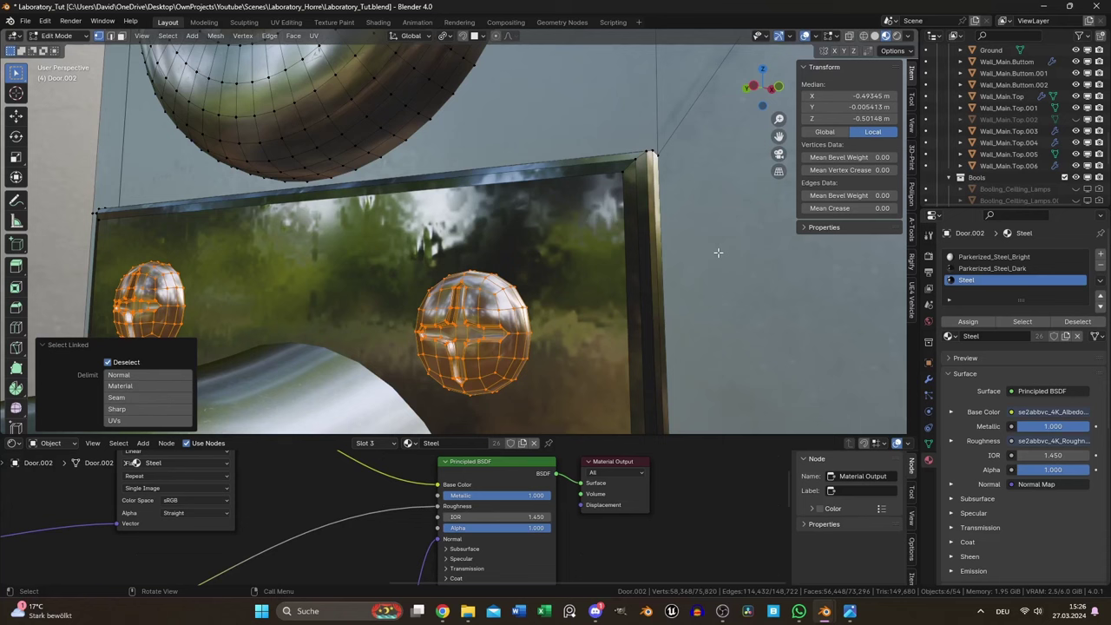
Scale the two door knobs to 0.5 and slide them along X into place
{"action": "type", "text": "s0.5"}
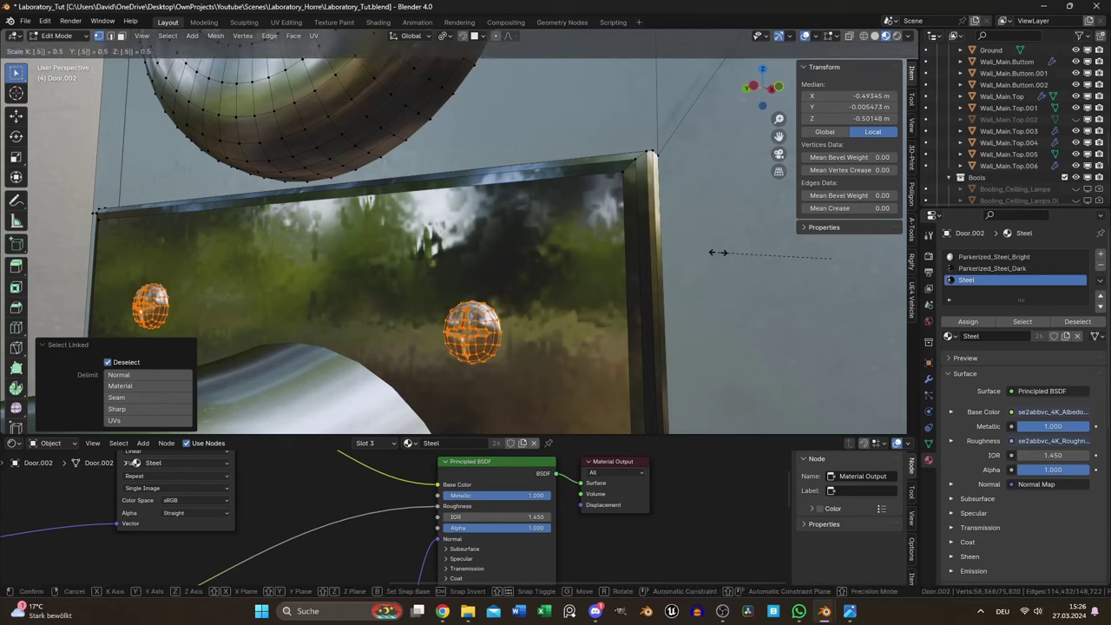
{"action": "key", "text": "Return"}
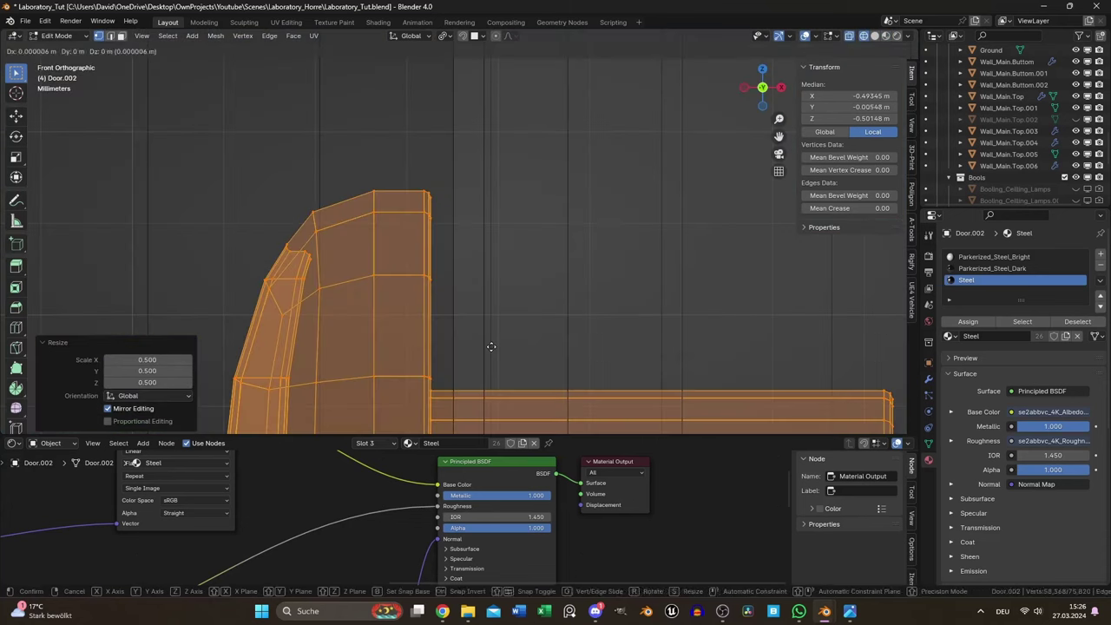
{"action": "key", "text": "g"}
{"action": "key", "text": "x"}
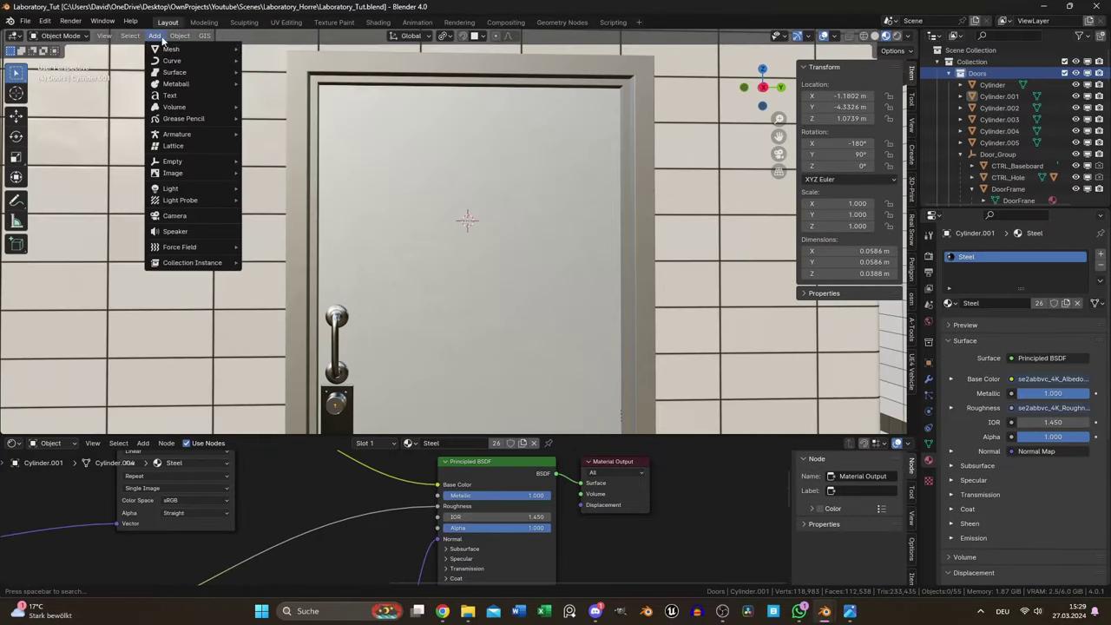
Add a plane, rotate it 90° about Y, shrink it and flatten it along Z
{"action": "mouse_move", "coordinate": [169, 50]}
{"action": "left_click", "coordinate": [263, 50]}
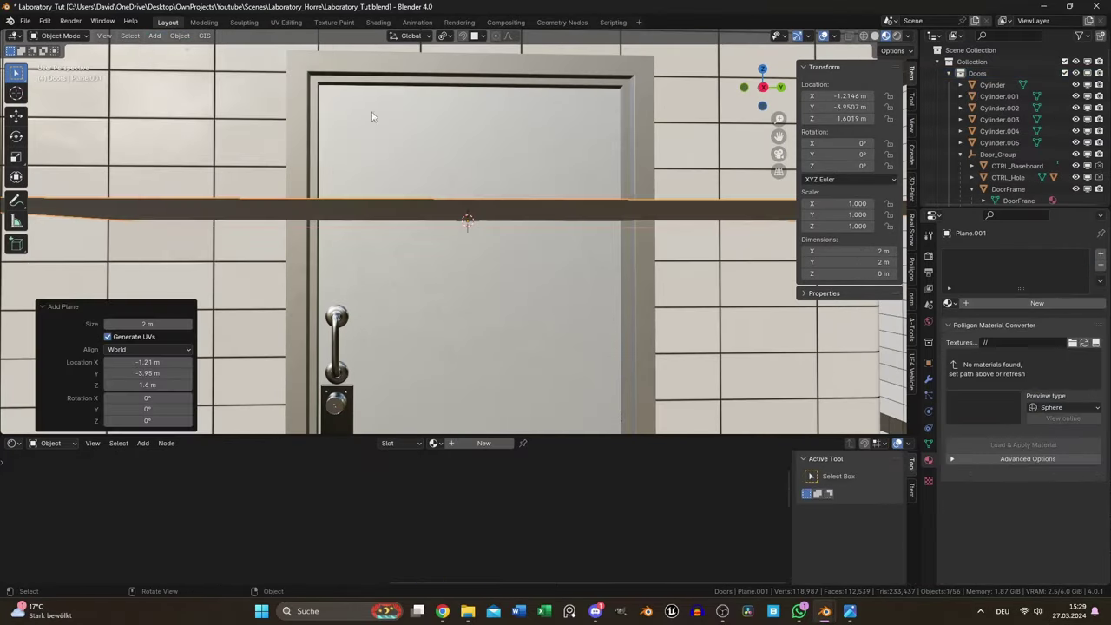
{"action": "type", "text": "ry90"}
{"action": "key", "text": "Return"}
{"action": "key", "text": "s"}
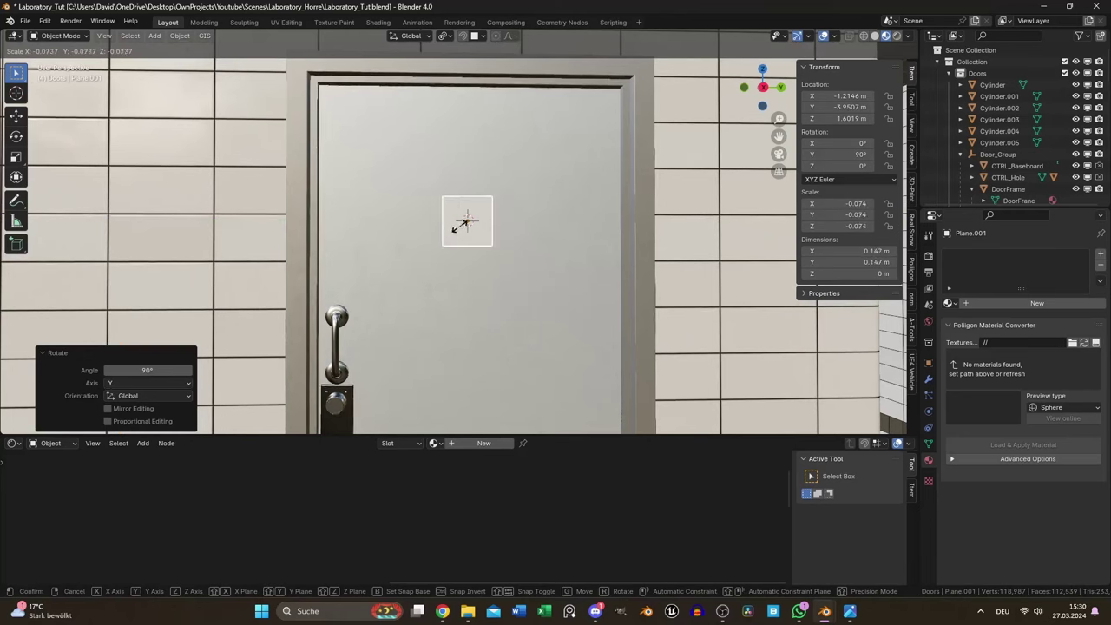
{"action": "left_click", "coordinate": [457, 228]}
{"action": "key", "text": "s"}
{"action": "key", "text": "z"}
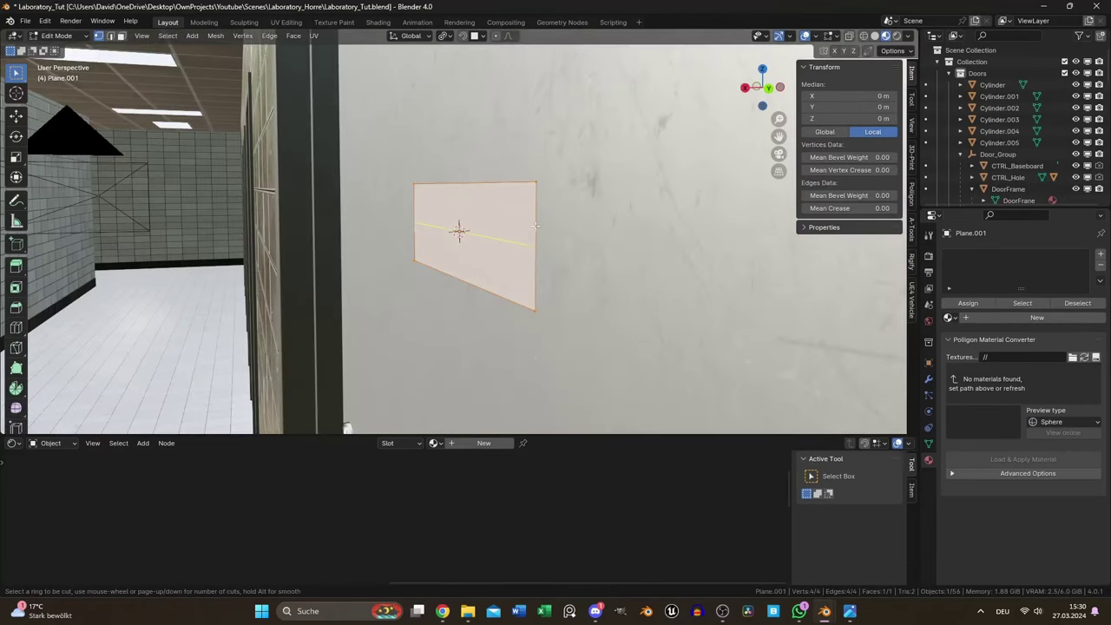
Loop-cut the plate and extrude its top and bottom strips outward into lips
{"action": "left_click", "coordinate": [536, 226]}
{"action": "right_click", "coordinate": [535, 226]}
{"action": "key", "text": "ctrl+b"}
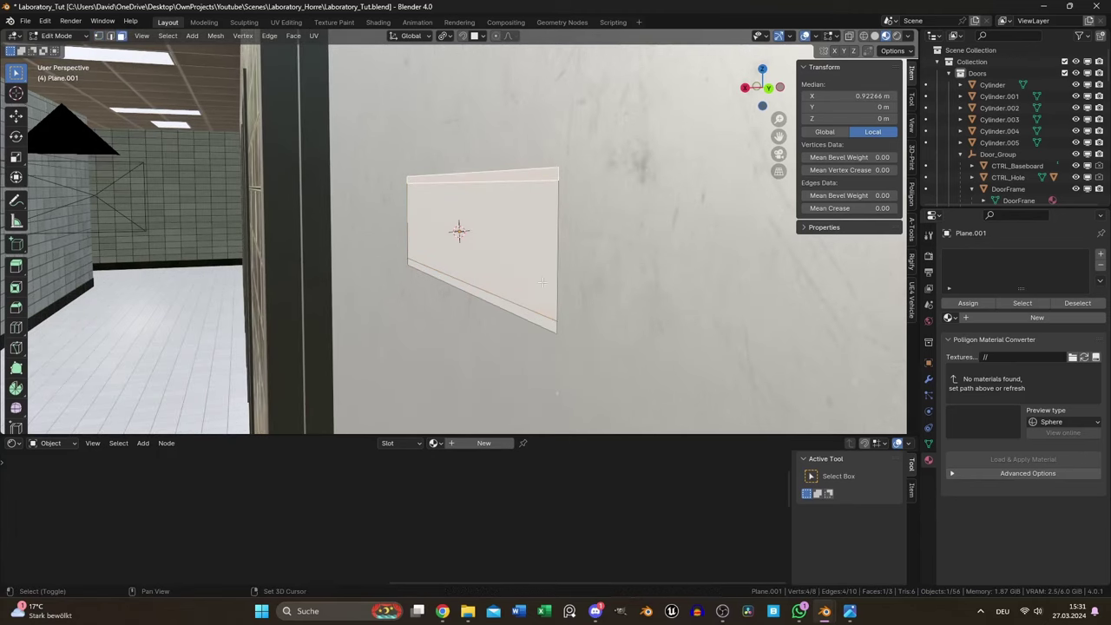
{"action": "key", "text": "e"}
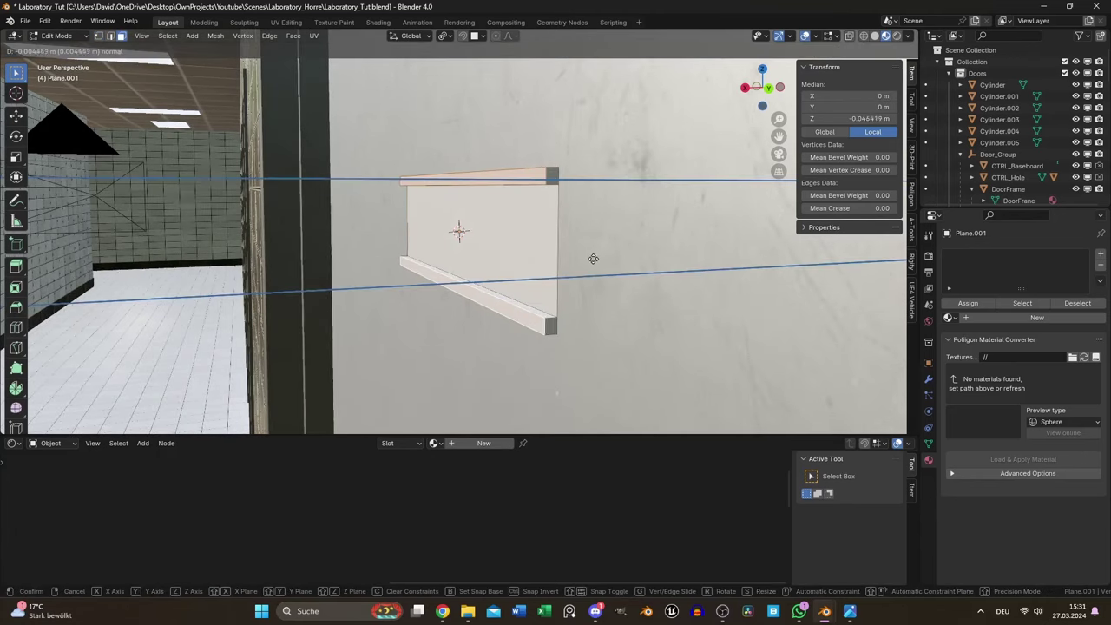
{"action": "left_click", "coordinate": [562, 261]}
Delete the plate's top and bottom end-cap faces
{"action": "left_click", "coordinate": [550, 178]}
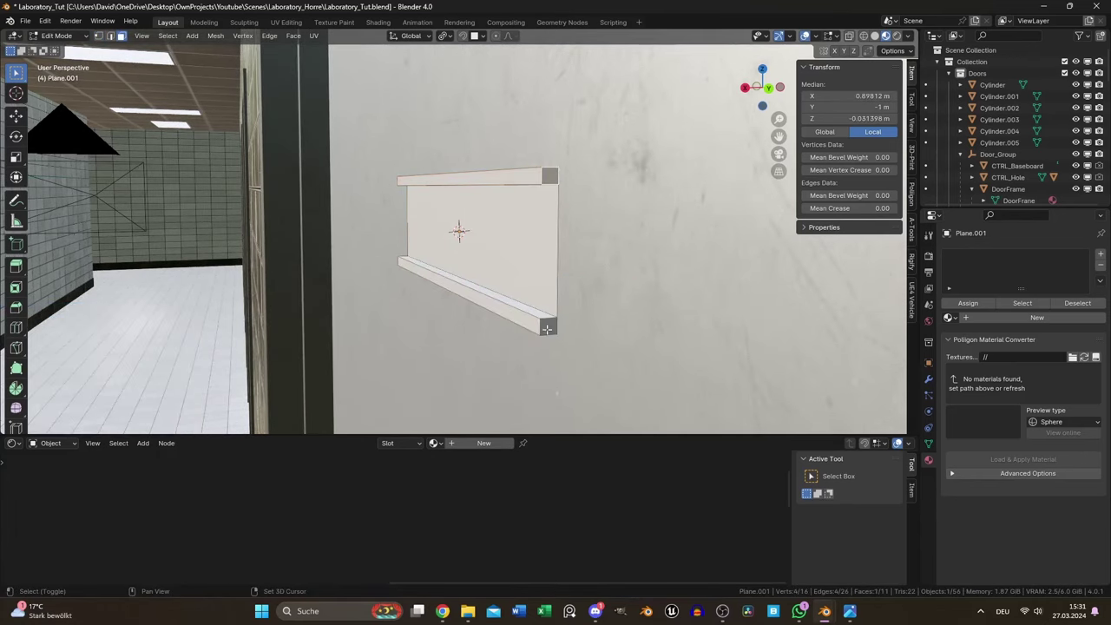
{"action": "left_click", "coordinate": [547, 328], "text": "shift"}
{"action": "middle_click_drag", "start_coordinate": [547, 329], "coordinate": [397, 189]}
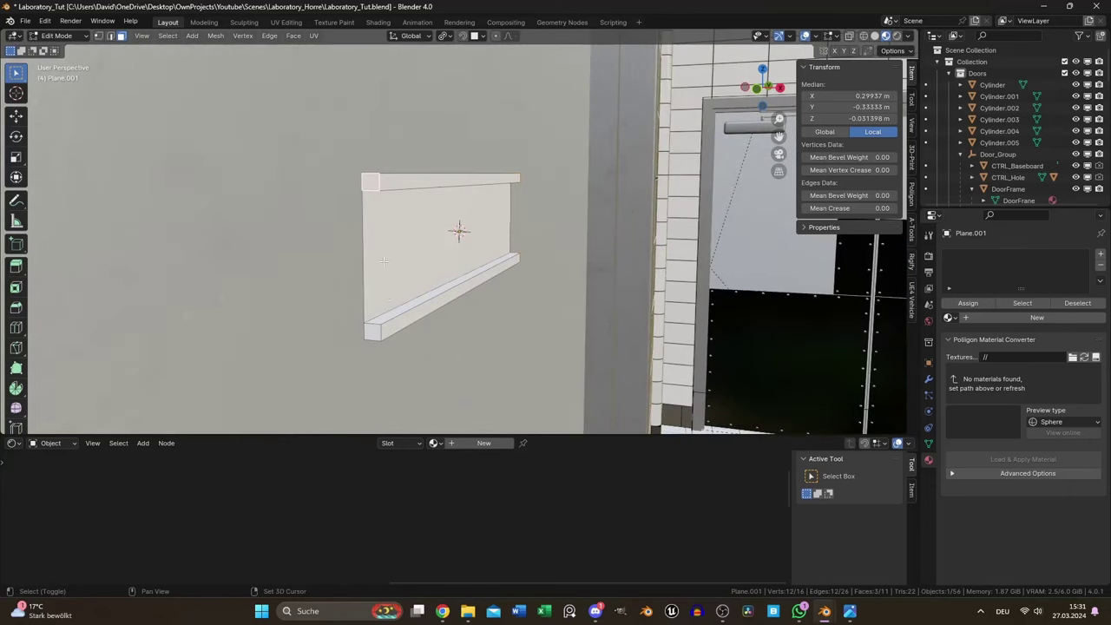
{"action": "key", "text": "x"}
{"action": "left_click", "coordinate": [372, 333]}
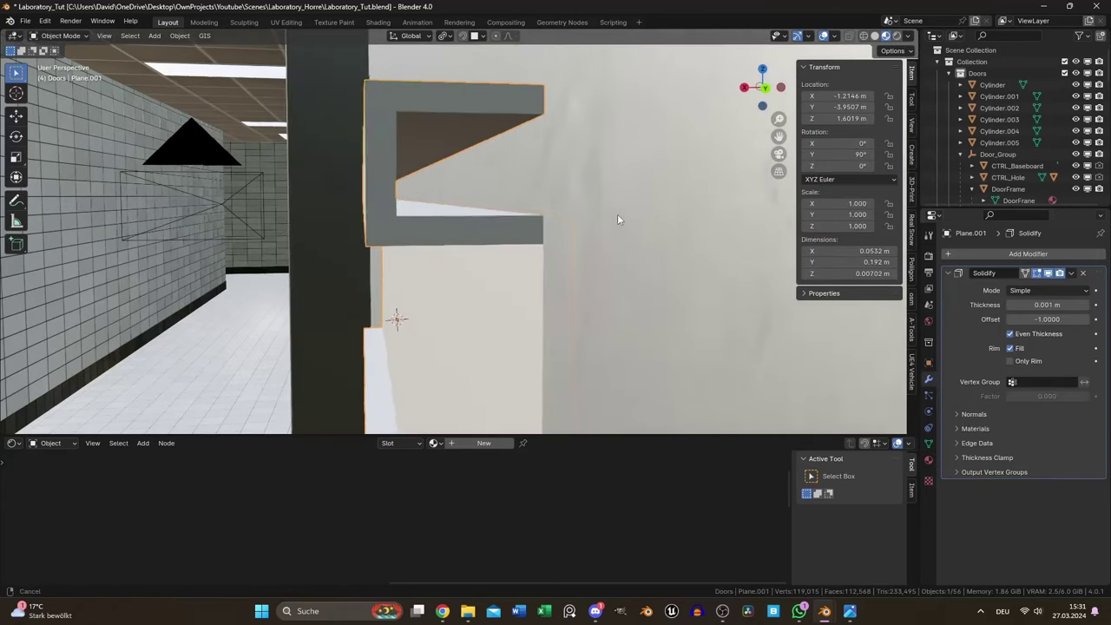
{"action": "middle_click_drag", "start_coordinate": [618, 219], "coordinate": [597, 232]}
Add two loop cuts across the sign plate and scale them along Y
{"action": "key", "text": "KP_Decimal"}
{"action": "left_click", "coordinate": [983, 256]}
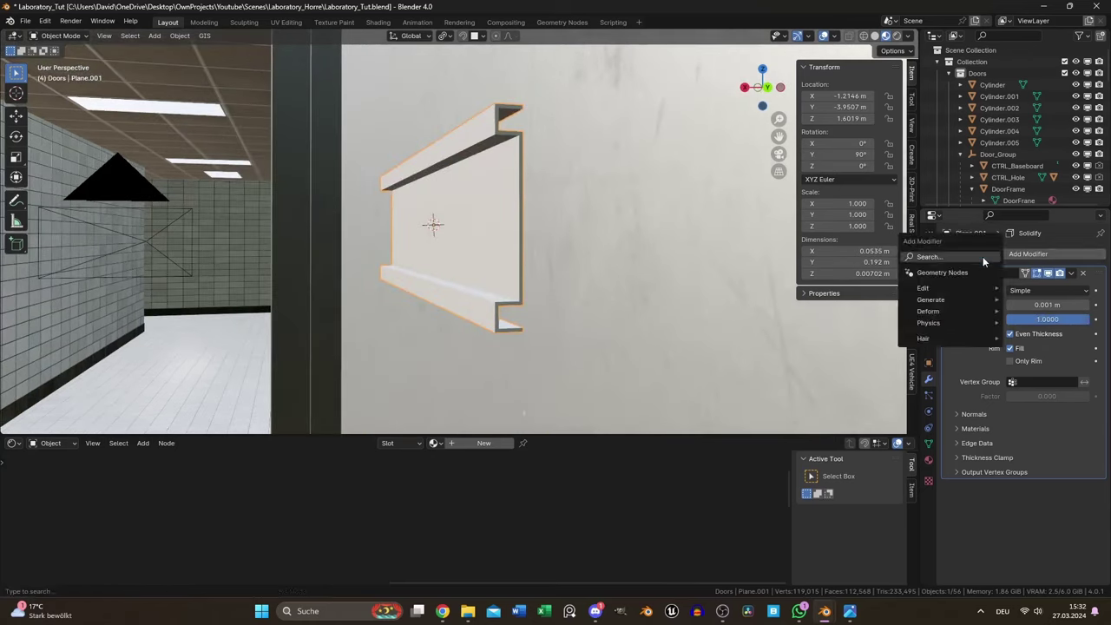
{"action": "type", "text": "b"}
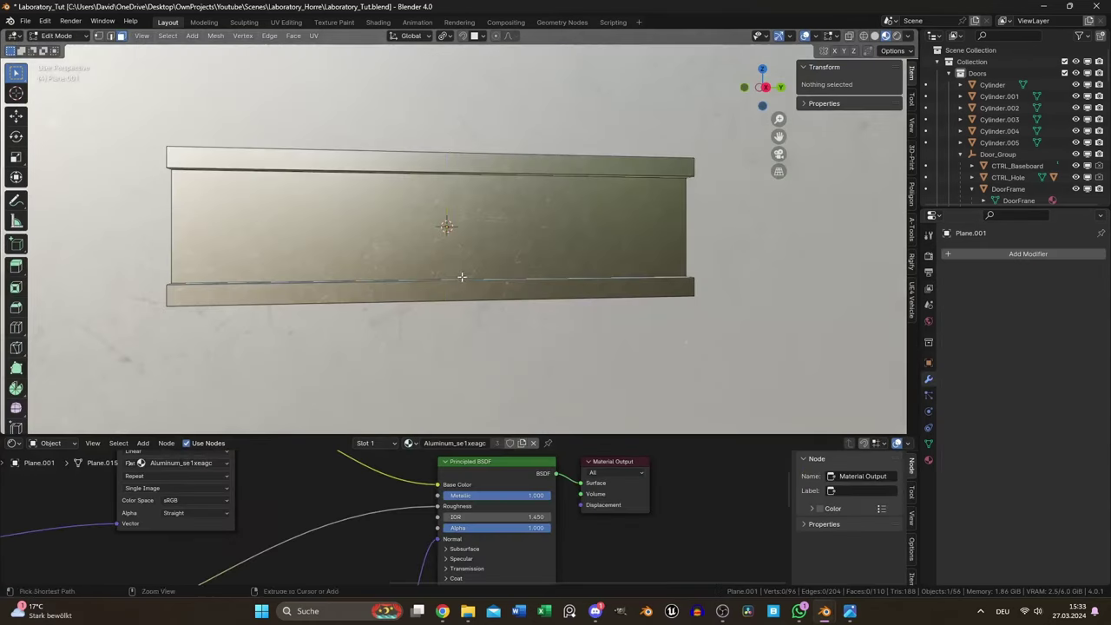
{"action": "key", "text": "ctrl+r"}
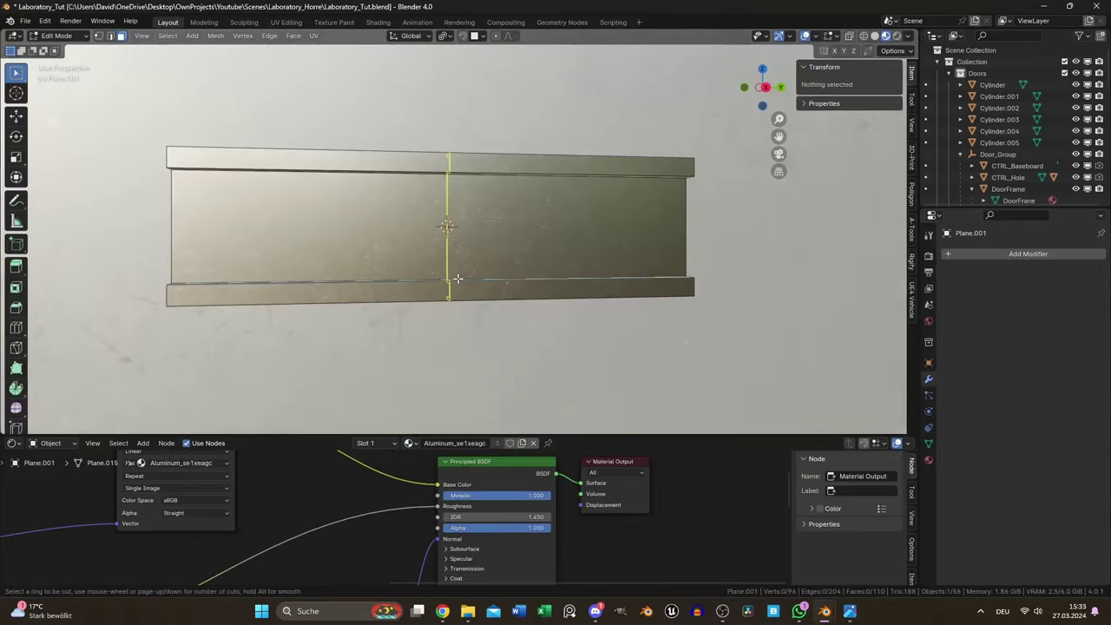
{"action": "scroll", "coordinate": [450, 283], "scroll_direction": "up", "scroll_amount": 1}
{"action": "left_click", "coordinate": [443, 286]}
{"action": "right_click", "coordinate": [443, 286]}
{"action": "key", "text": "s"}
{"action": "key", "text": "y"}
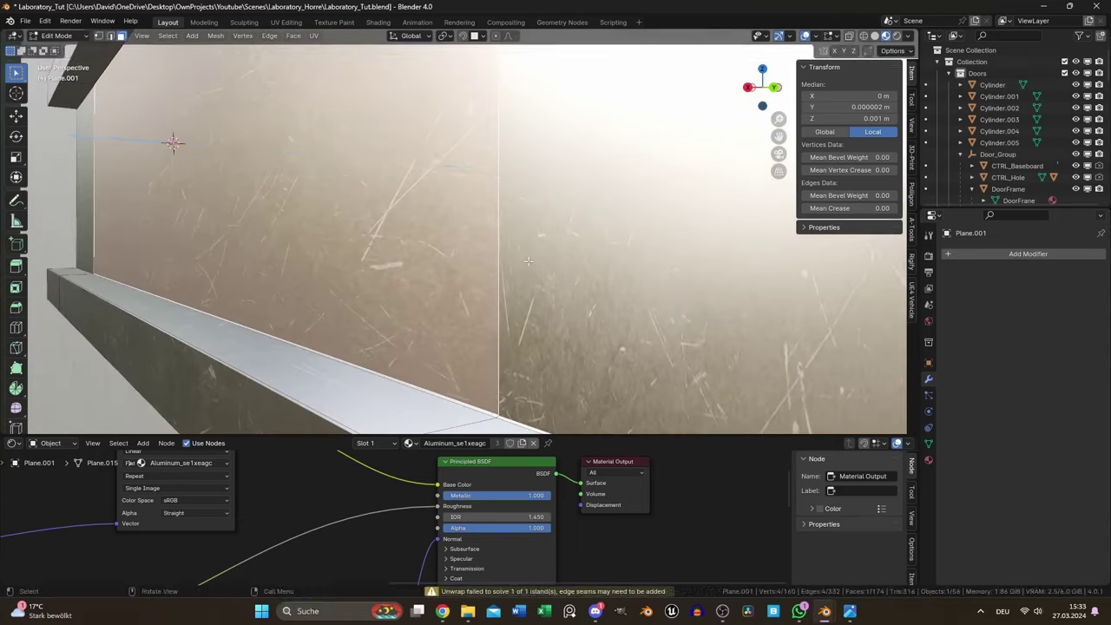
Recess the centre face, bevel its edges and assign Parkerized_Steel_Dark
{"action": "key", "text": "g"}
{"action": "key", "text": "z"}
{"action": "key", "text": "z"}
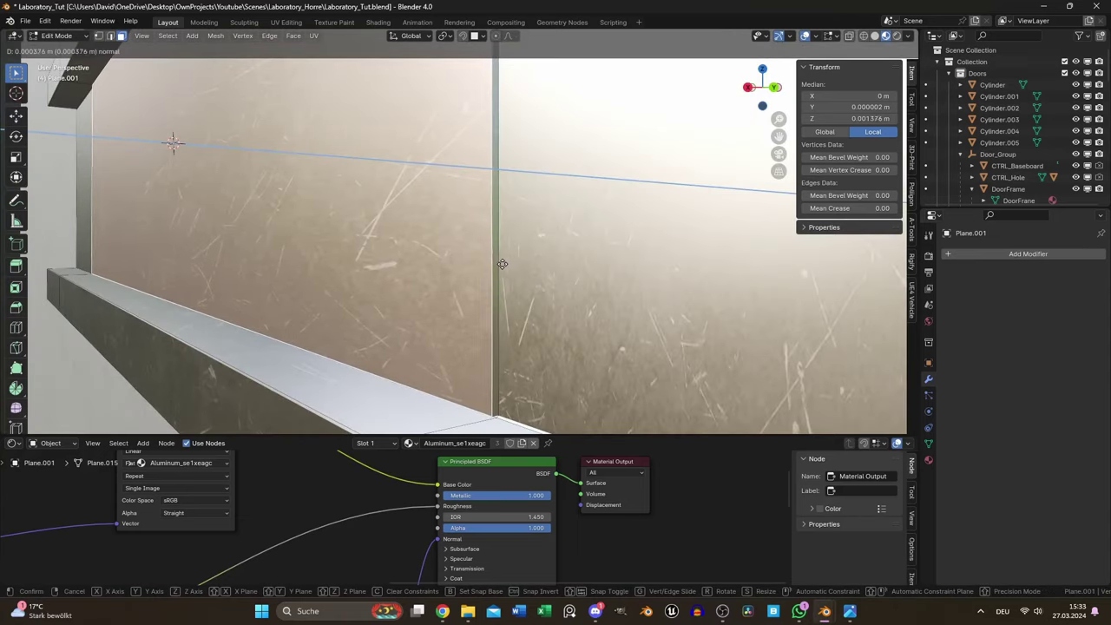
{"action": "left_click", "coordinate": [521, 266]}
{"action": "key", "text": "ctrl+b"}
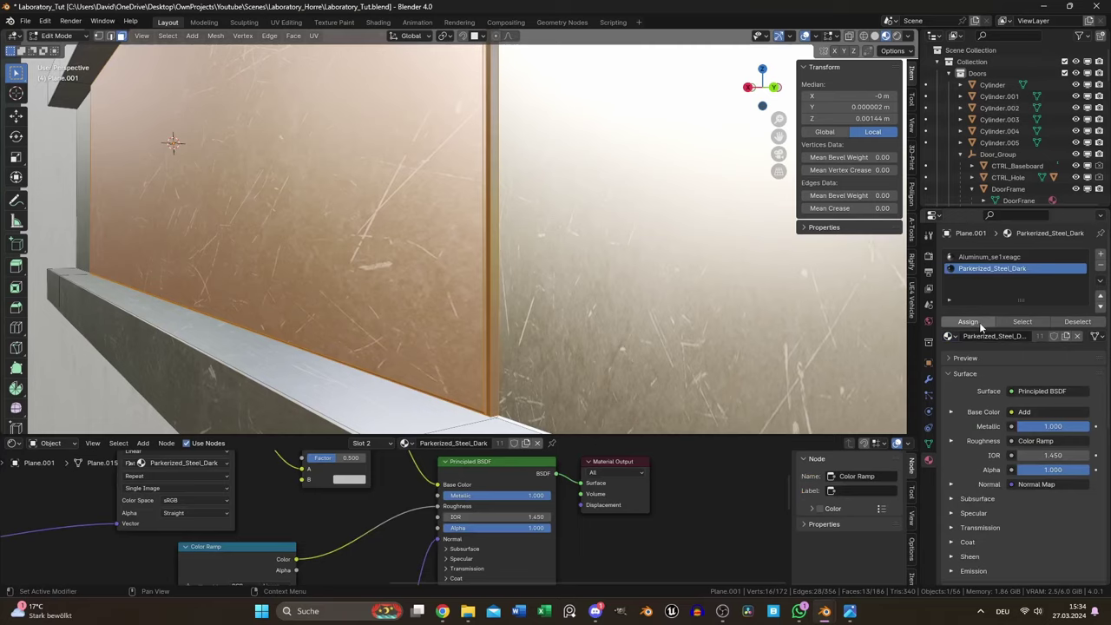
{"action": "left_click", "coordinate": [978, 322]}
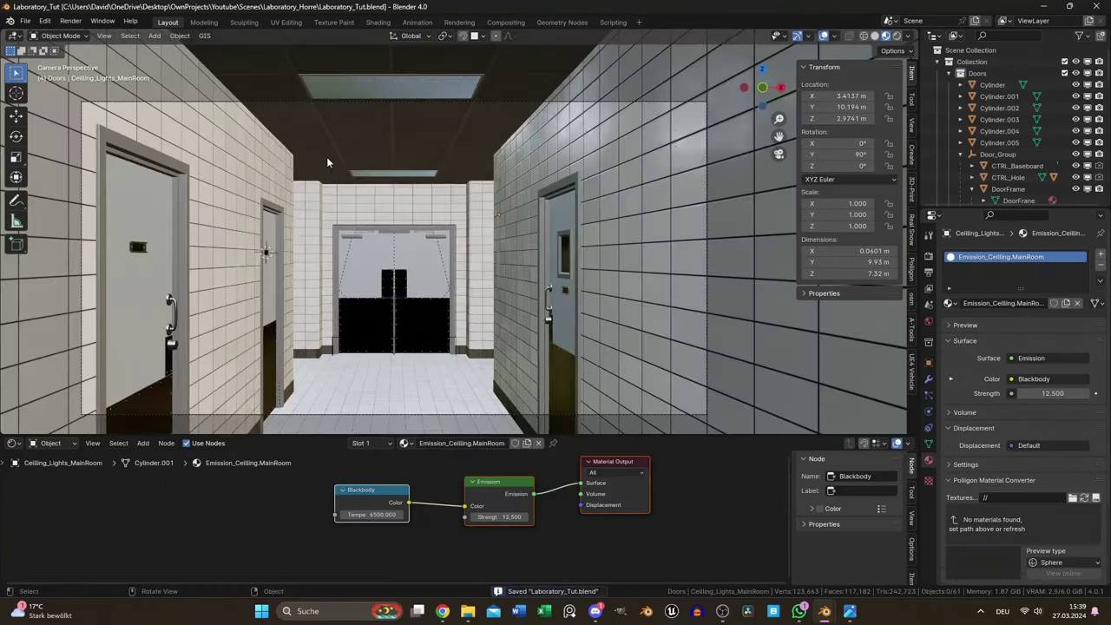
Render the corridor and compare it against earlier render slots
{"action": "key", "text": "F12"}
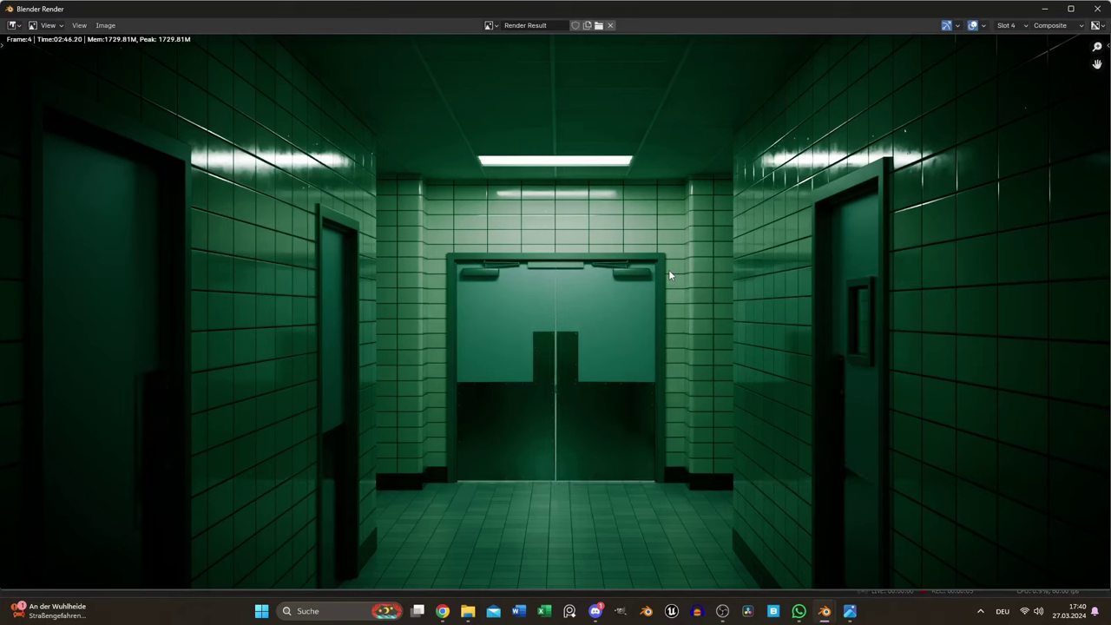
{"action": "key", "text": "j"}
{"action": "key", "text": "alt+j"}
{"action": "key", "text": "alt+j"}
{"action": "key", "text": "alt+j"}
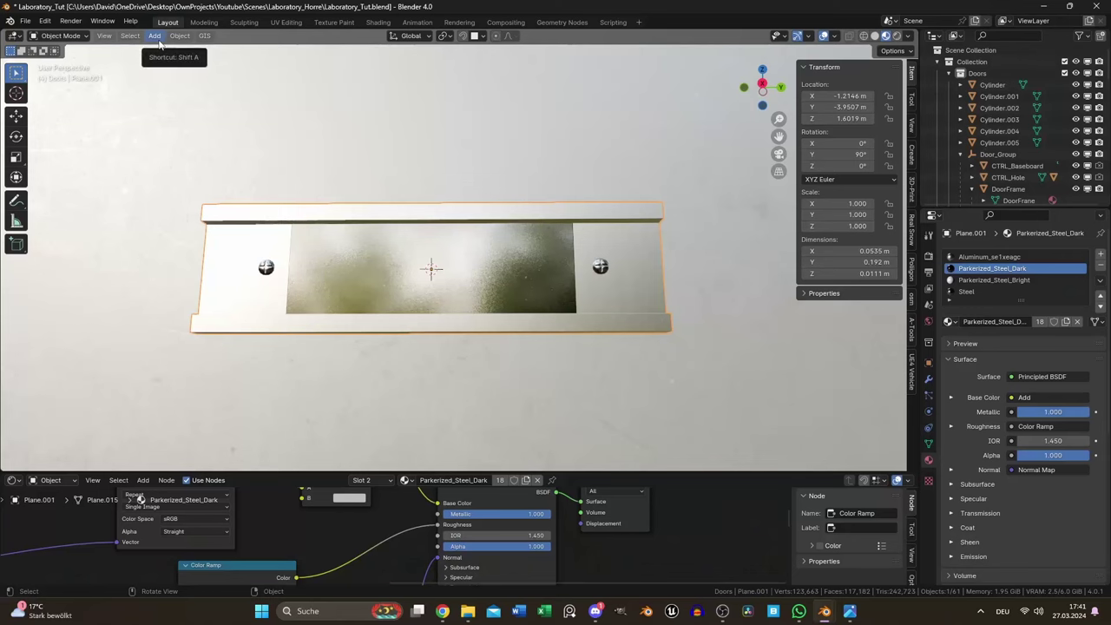
Add a text object facing outward from the door and clear its default text
{"action": "left_click", "coordinate": [156, 36]}
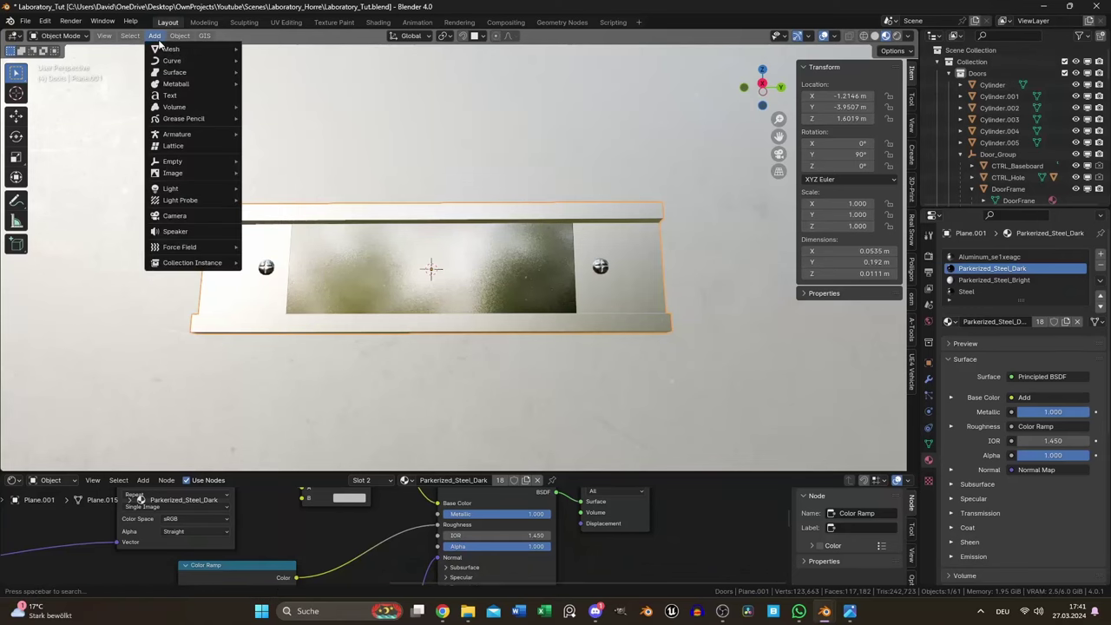
{"action": "left_click", "coordinate": [170, 95]}
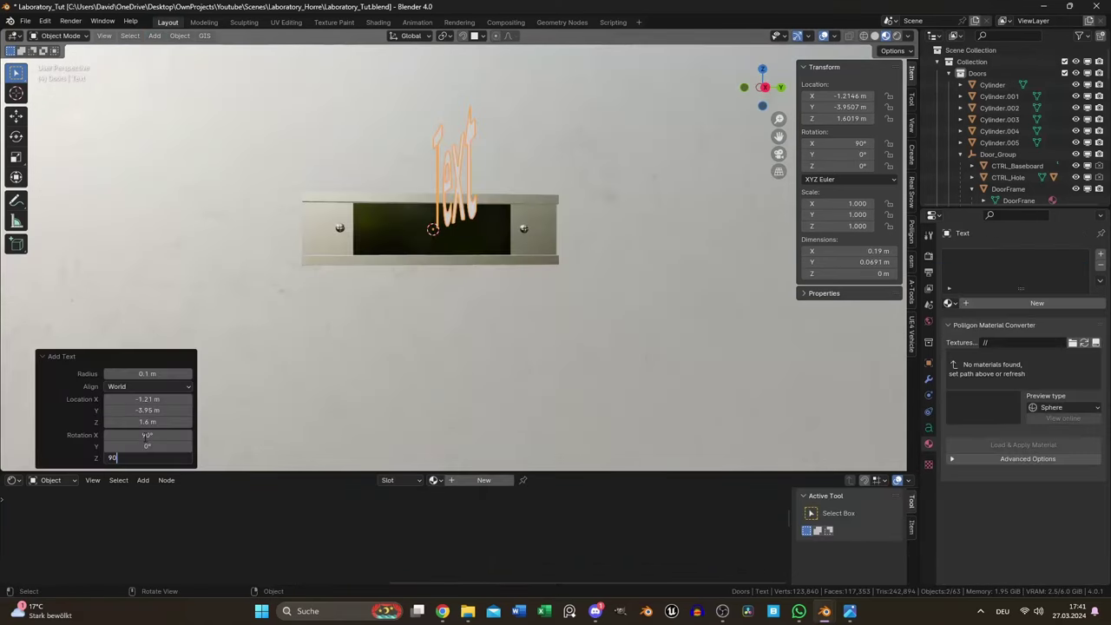
{"action": "key", "text": "Return"}
{"action": "key", "text": "Tab"}
{"action": "key", "text": "BackSpace"}
{"action": "key", "text": "BackSpace"}
{"action": "key", "text": "BackSpace"}
{"action": "key", "text": "BackSpace"}
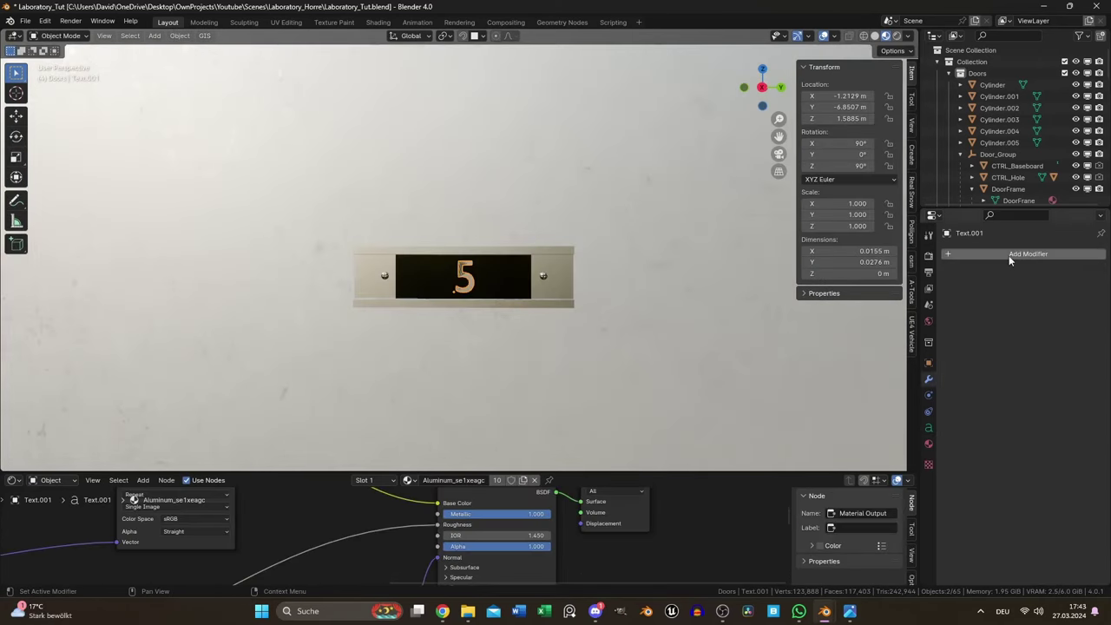
Place the duplicated number plate and delete its old number 9
{"action": "left_click", "coordinate": [1023, 257]}
{"action": "type", "text": "s"}
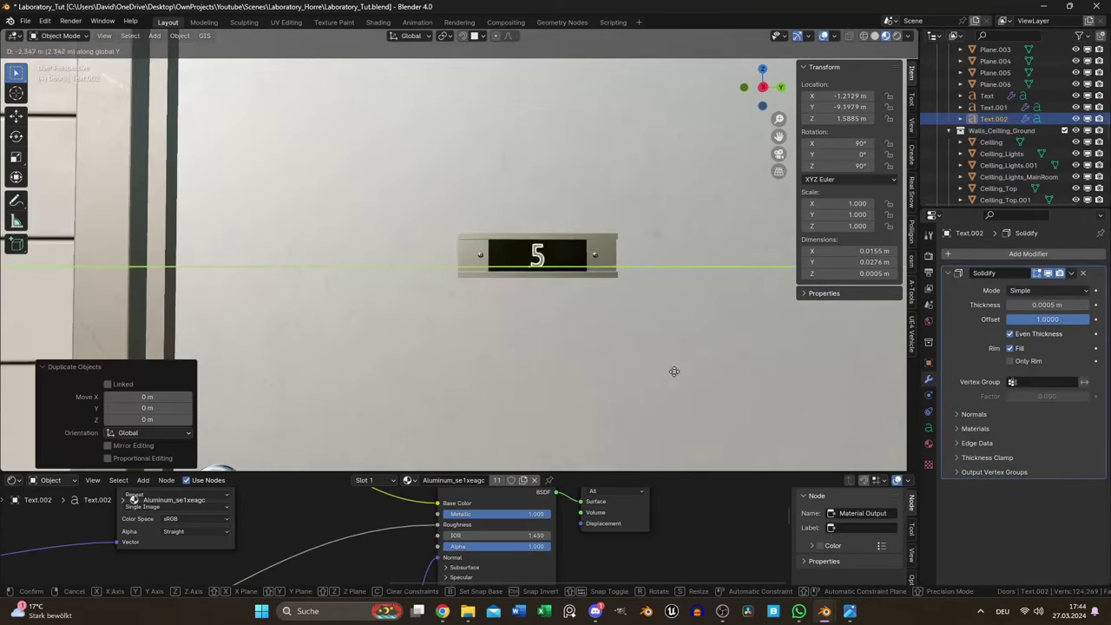
{"action": "key", "text": "Escape"}
{"action": "key", "text": "Tab"}
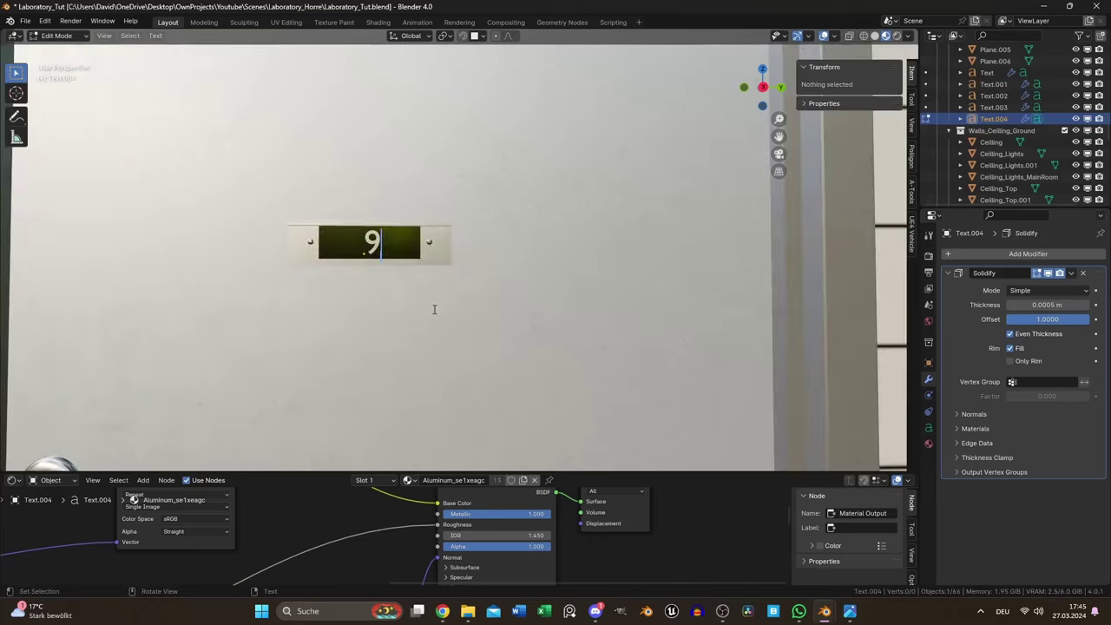
{"action": "key", "text": "BackSpace"}
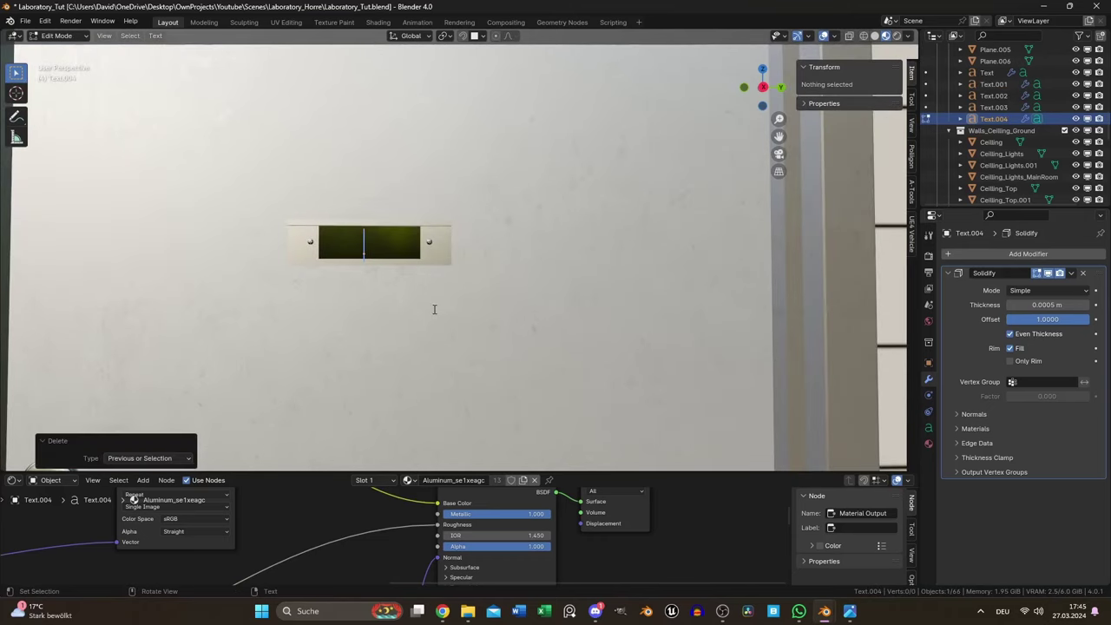
Enter 10 as the plate number, then add a horizontal edge loop on the upper wall
{"action": "type", "text": "10"}
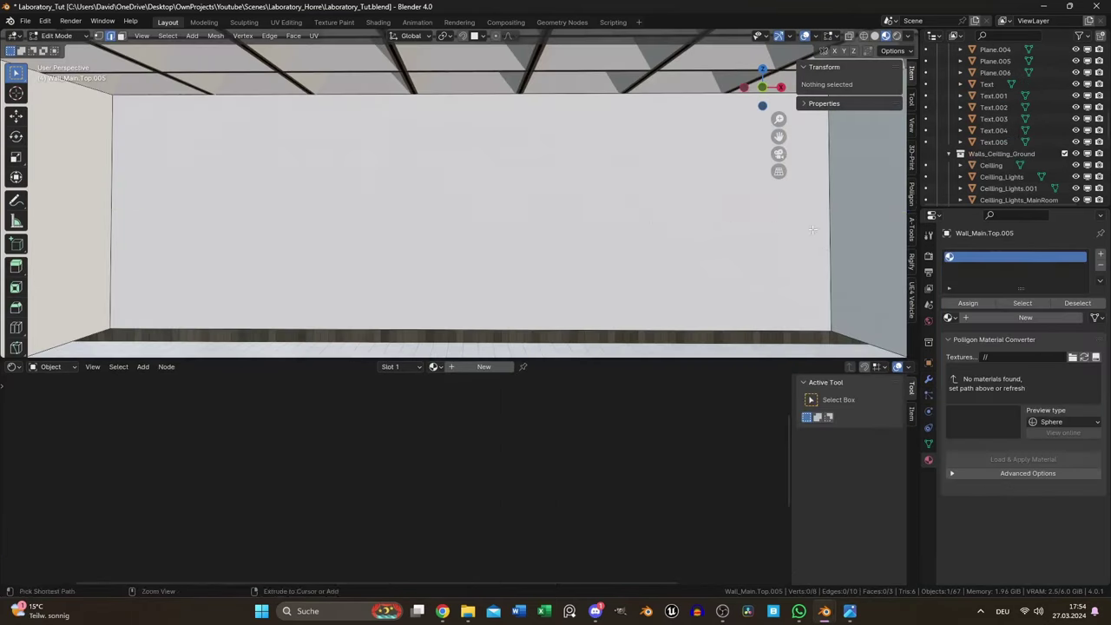
{"action": "key", "text": "ctrl+r"}
{"action": "left_click", "coordinate": [807, 233]}
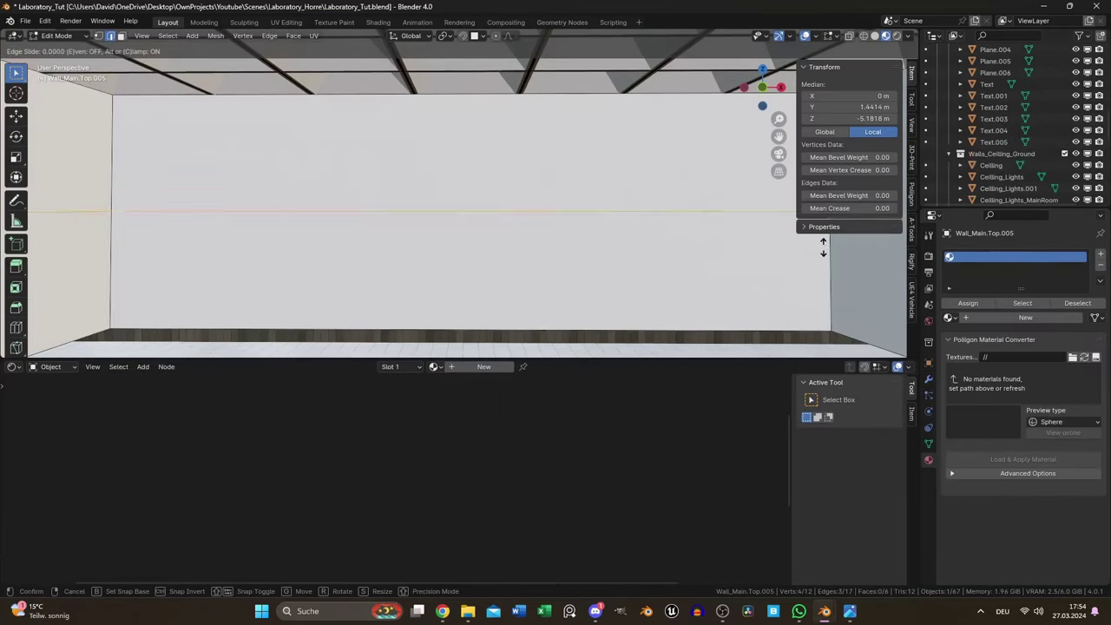
{"action": "left_click", "coordinate": [782, 255]}
{"action": "left_click", "coordinate": [798, 183]}
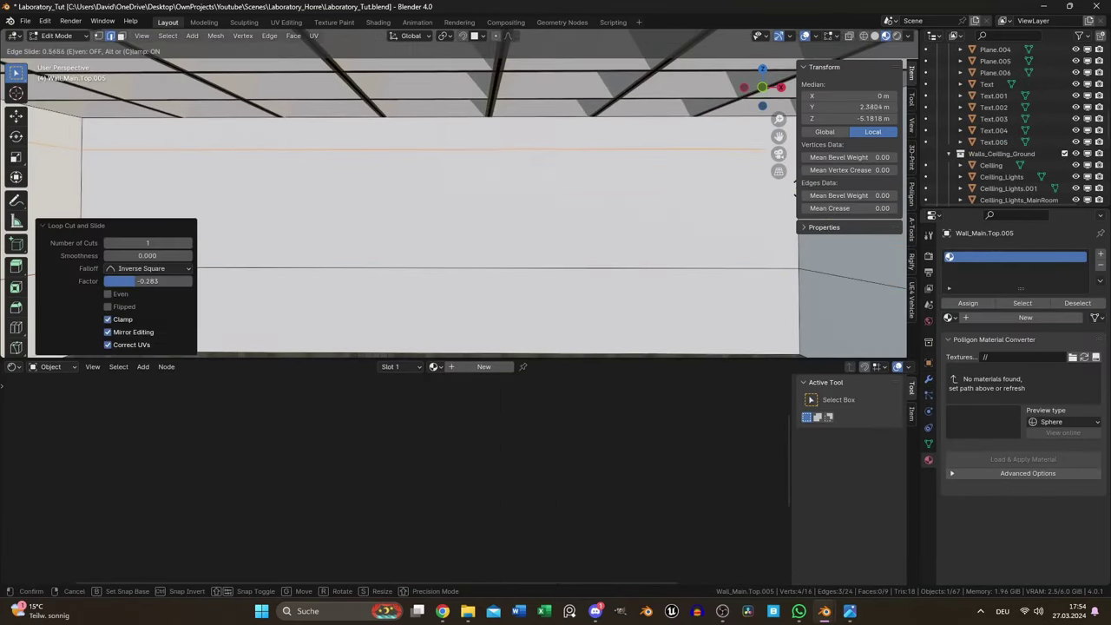
{"action": "middle_click_drag", "start_coordinate": [798, 184], "coordinate": [740, 198]}
{"action": "scroll", "coordinate": [740, 199], "scroll_direction": "up", "scroll_amount": 1}
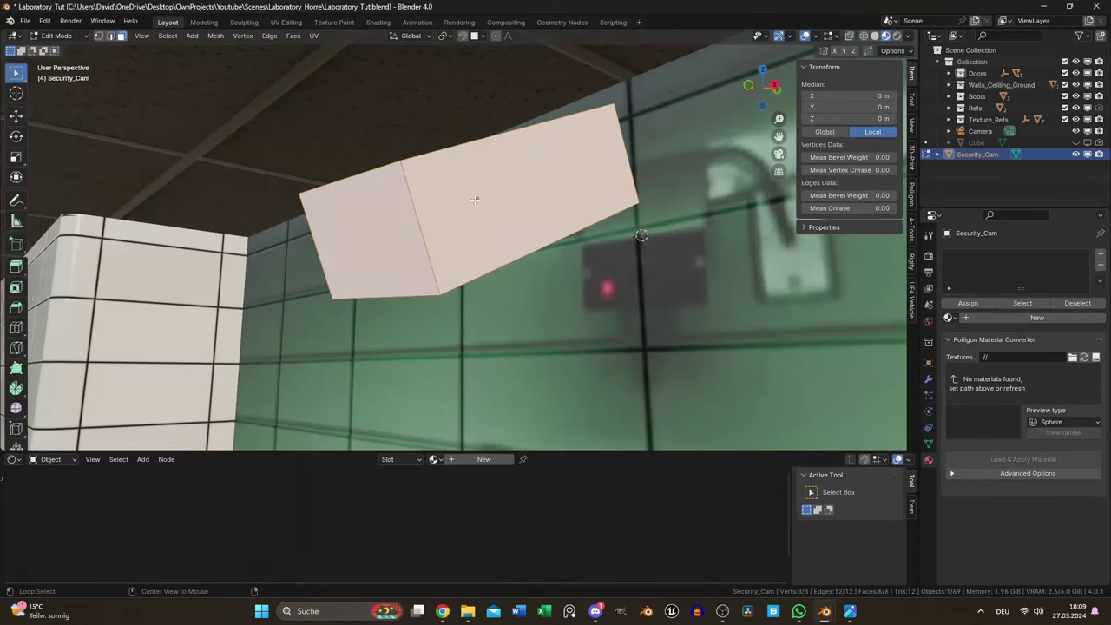
Duplicate the selected camera box faces in place as a hood shell with a modifier
{"action": "key", "text": "alt+a"}
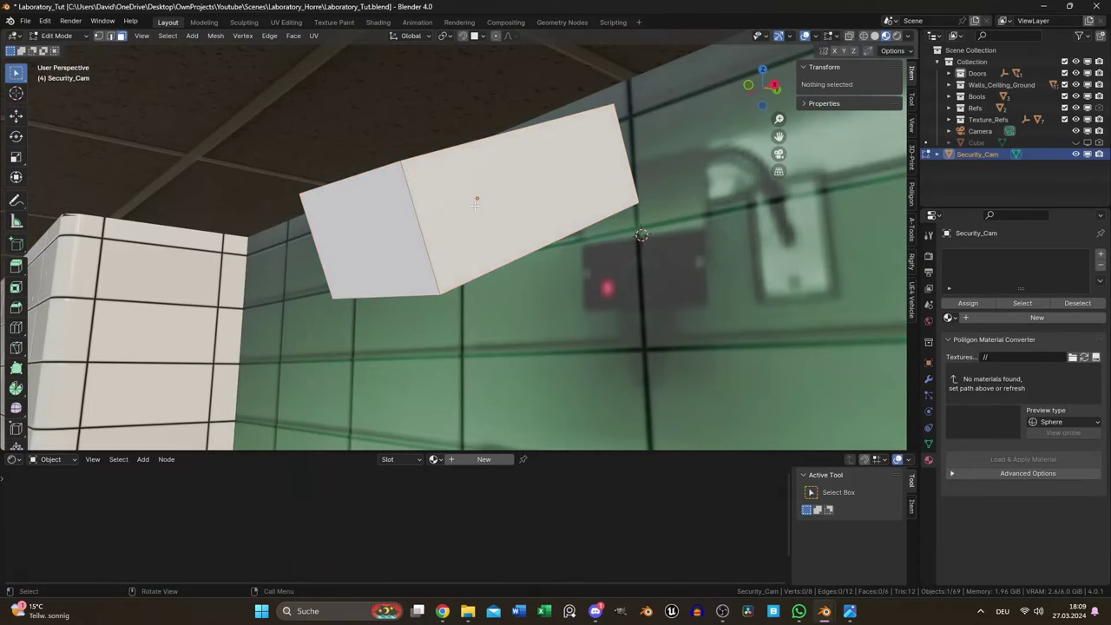
{"action": "left_click", "coordinate": [475, 204]}
{"action": "key", "text": "KP_Decimal"}
{"action": "middle_click_drag", "start_coordinate": [460, 200], "coordinate": [515, 237]}
{"action": "left_click", "coordinate": [494, 248], "text": "shift"}
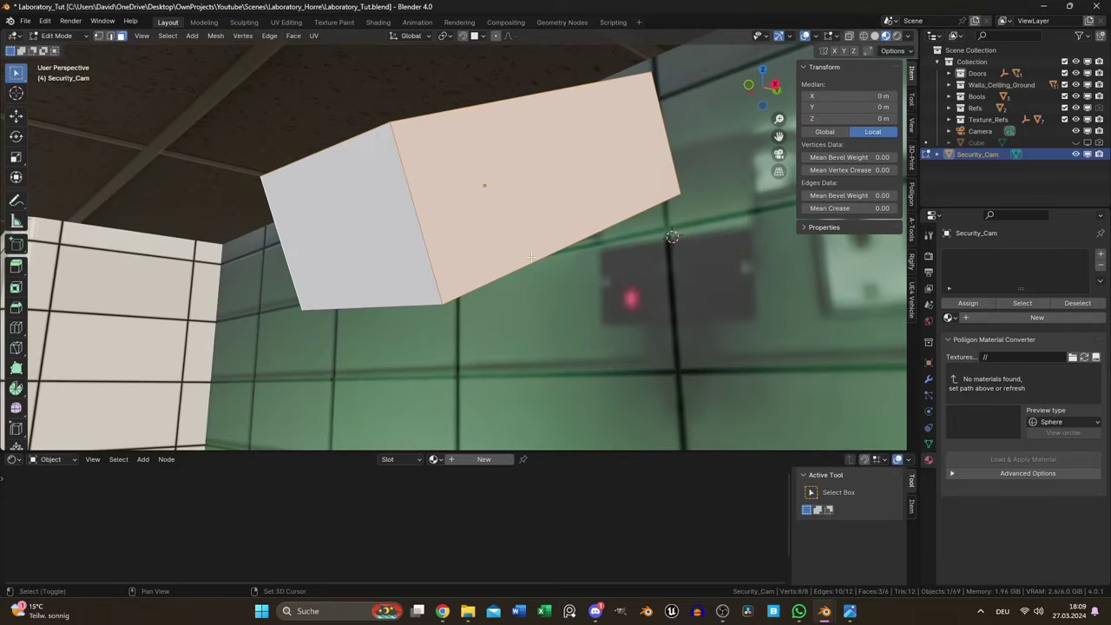
{"action": "key", "text": "shift+d"}
{"action": "right_click", "coordinate": [543, 250]}
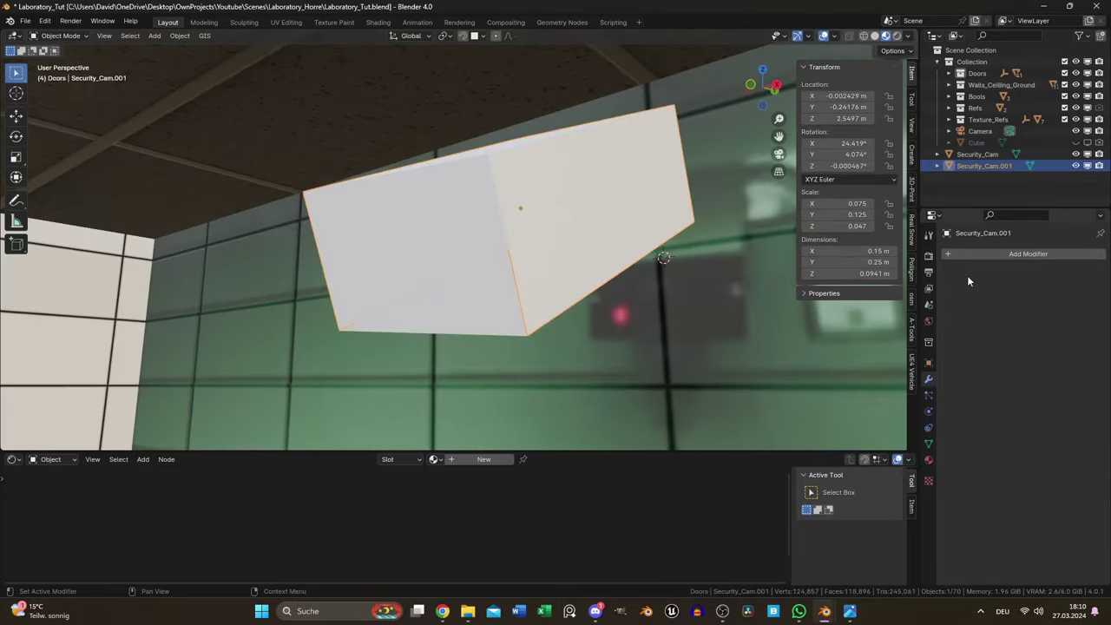
{"action": "left_click", "coordinate": [976, 256]}
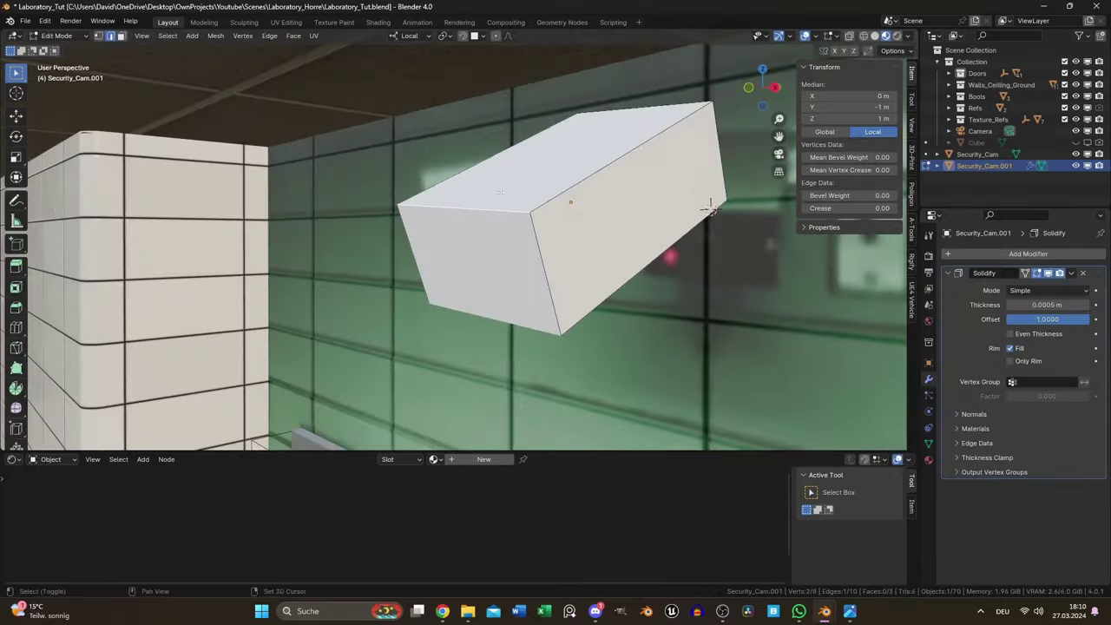
Position the lens circle and pull it out along local Y into a cylinder
{"action": "key", "text": "g"}
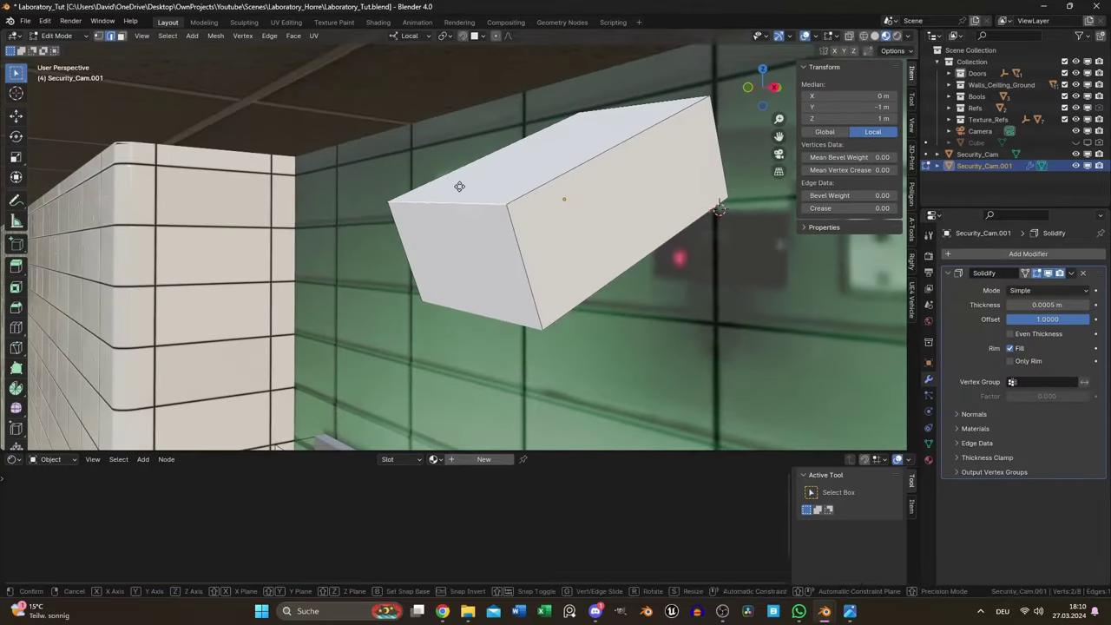
{"action": "key", "text": "y"}
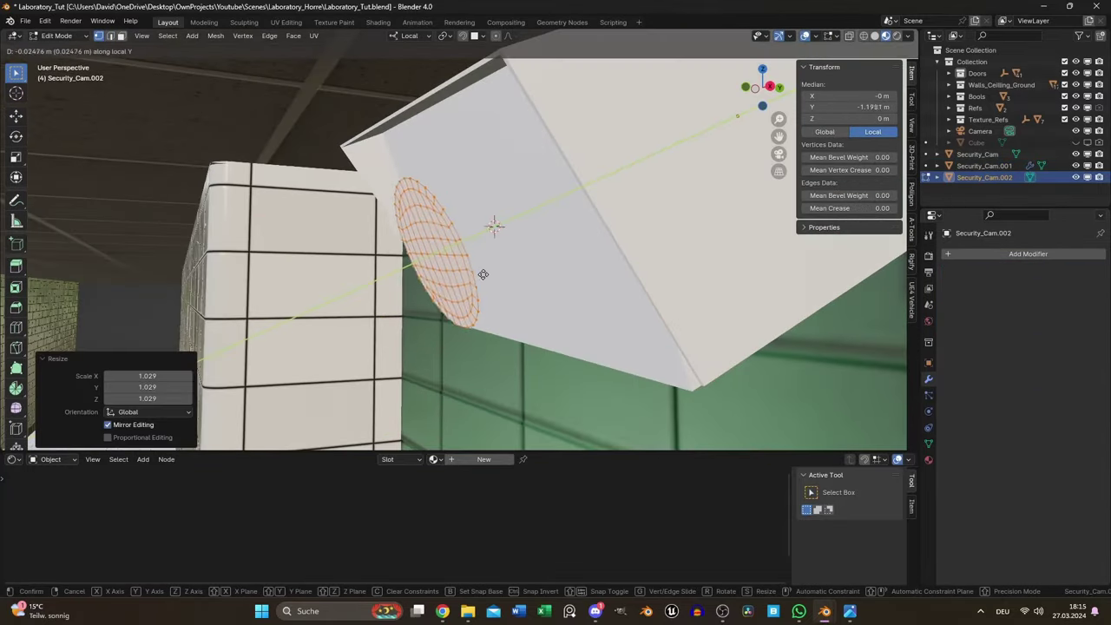
{"action": "left_click", "coordinate": [441, 303]}
{"action": "middle_click_drag", "start_coordinate": [441, 303], "coordinate": [541, 248]}
{"action": "key", "text": "g"}
{"action": "key", "text": "x"}
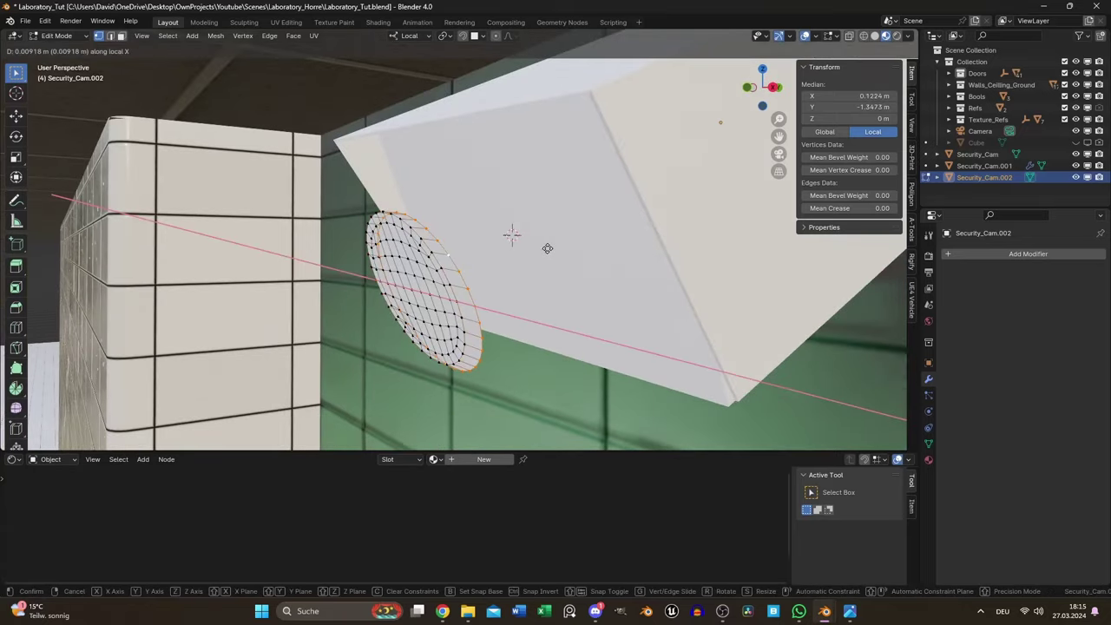
{"action": "key", "text": "y"}
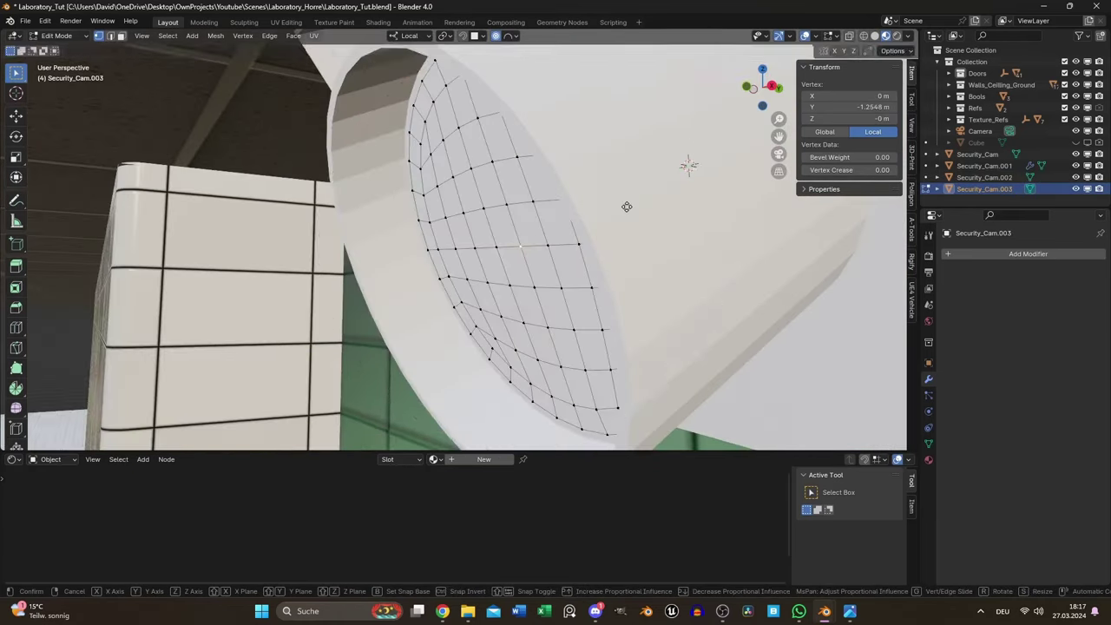
Bulge the lens's centre vertices outward along Y into a domed glass front
{"action": "key", "text": "g"}
{"action": "key", "text": "y"}
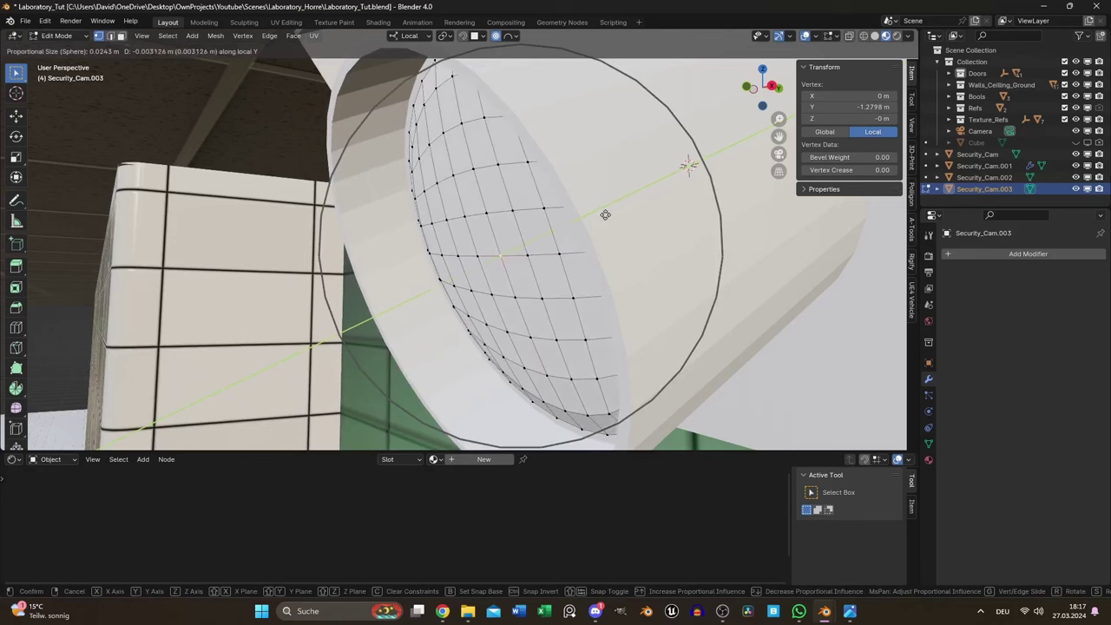
{"action": "left_click", "coordinate": [602, 216]}
{"action": "middle_click_drag", "start_coordinate": [602, 217], "coordinate": [540, 227]}
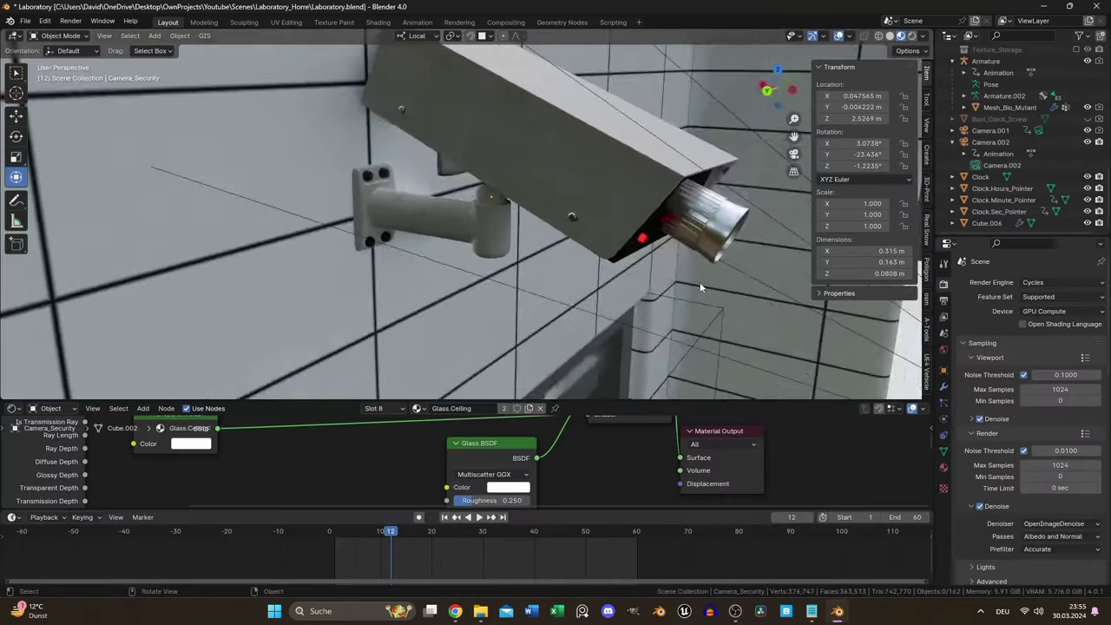
{"action": "middle_click_drag", "start_coordinate": [699, 282], "coordinate": [529, 279]}
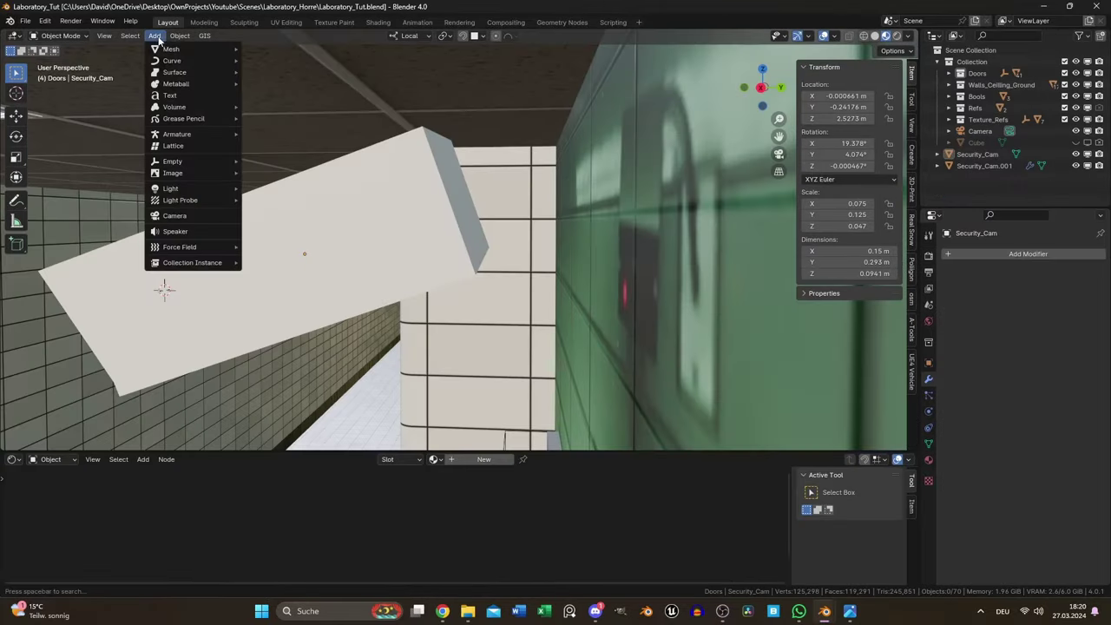
Add a Bezier cable from the camera and stretch a cube into the wall mounting plate
{"action": "mouse_move", "coordinate": [176, 61]}
{"action": "left_click", "coordinate": [287, 60]}
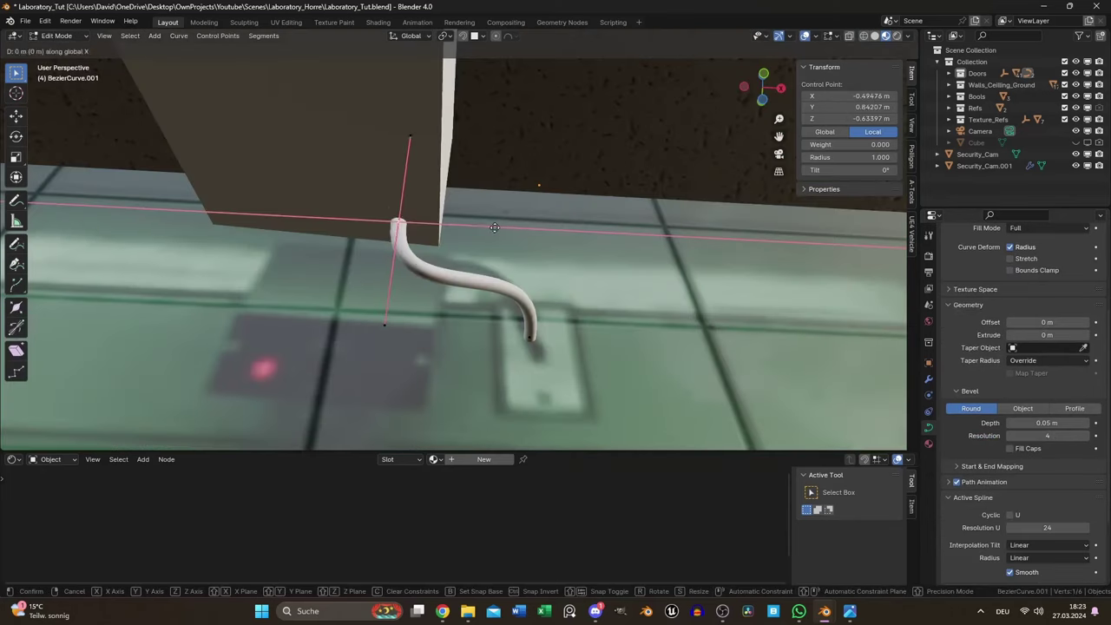
{"action": "left_click", "coordinate": [457, 224]}
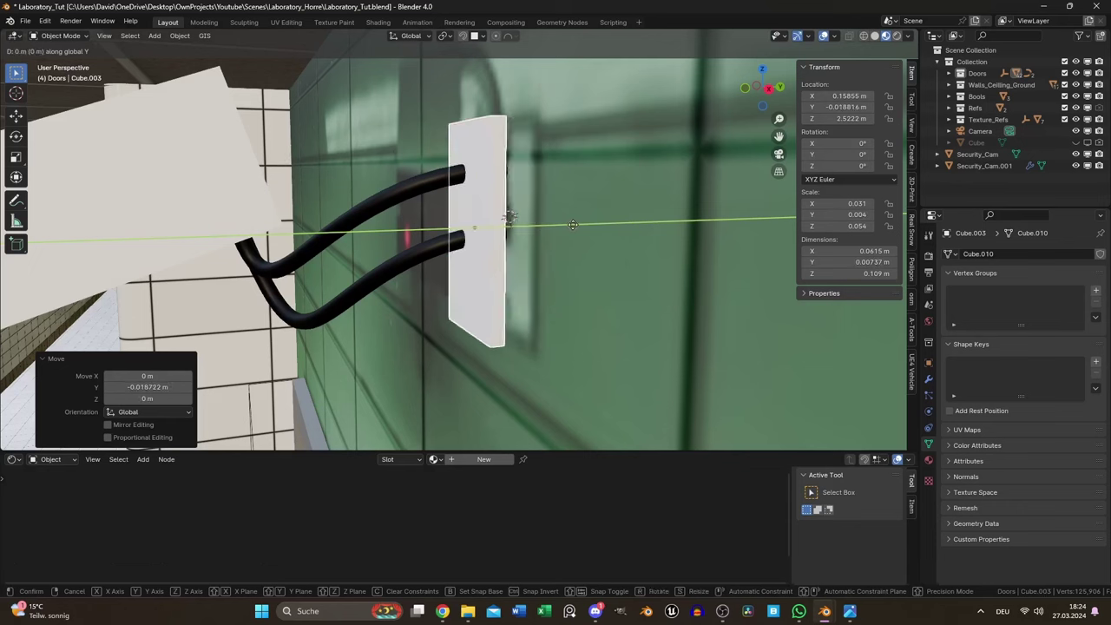
{"action": "left_click", "coordinate": [573, 224]}
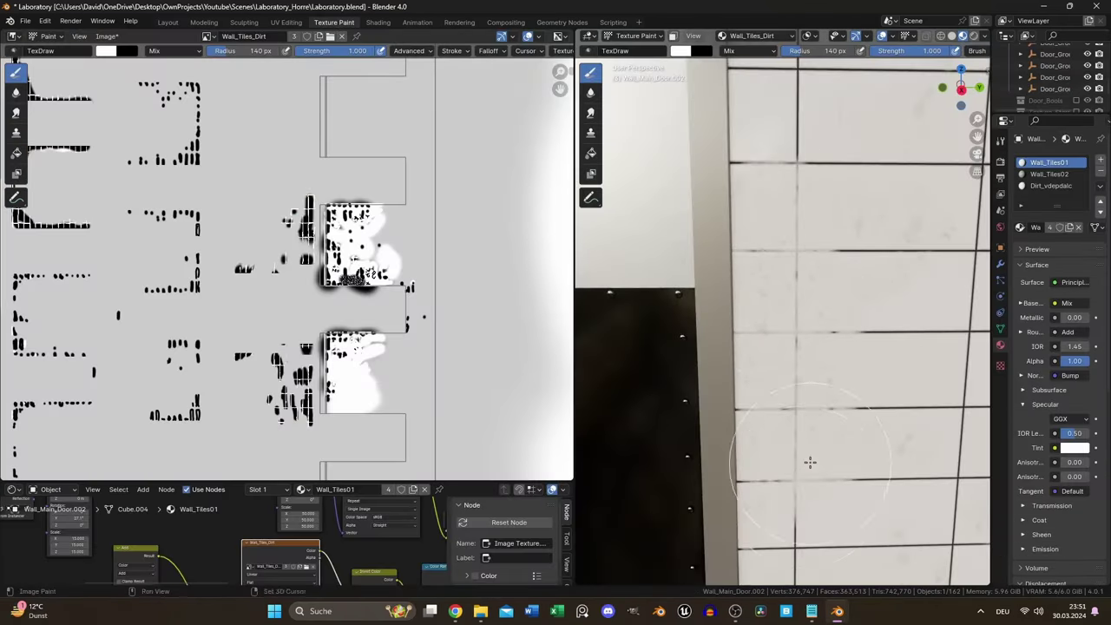
Render the green-toned corridor from the scene camera with F12
{"action": "middle_click_drag", "start_coordinate": [810, 462], "coordinate": [776, 321]}
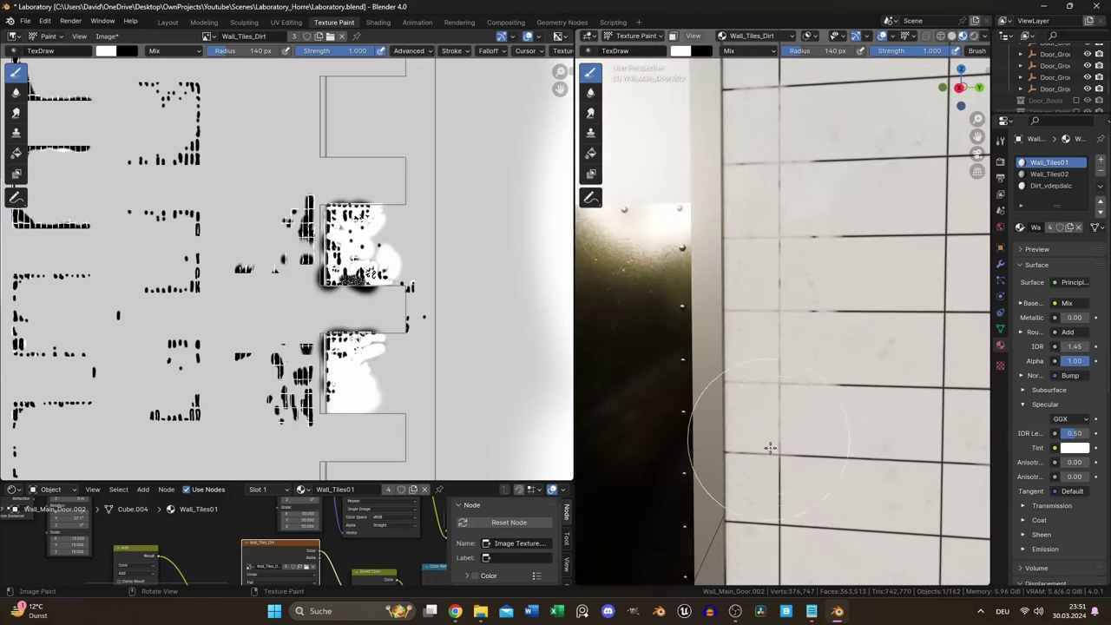
{"action": "mouse_move", "coordinate": [770, 448]}
{"action": "middle_mouse_down"}
{"action": "mouse_move", "coordinate": [755, 286]}
{"action": "mouse_move", "coordinate": [779, 273]}
{"action": "mouse_move", "coordinate": [804, 414]}
{"action": "mouse_move", "coordinate": [755, 342]}
{"action": "mouse_move", "coordinate": [788, 321]}
{"action": "middle_mouse_up"}
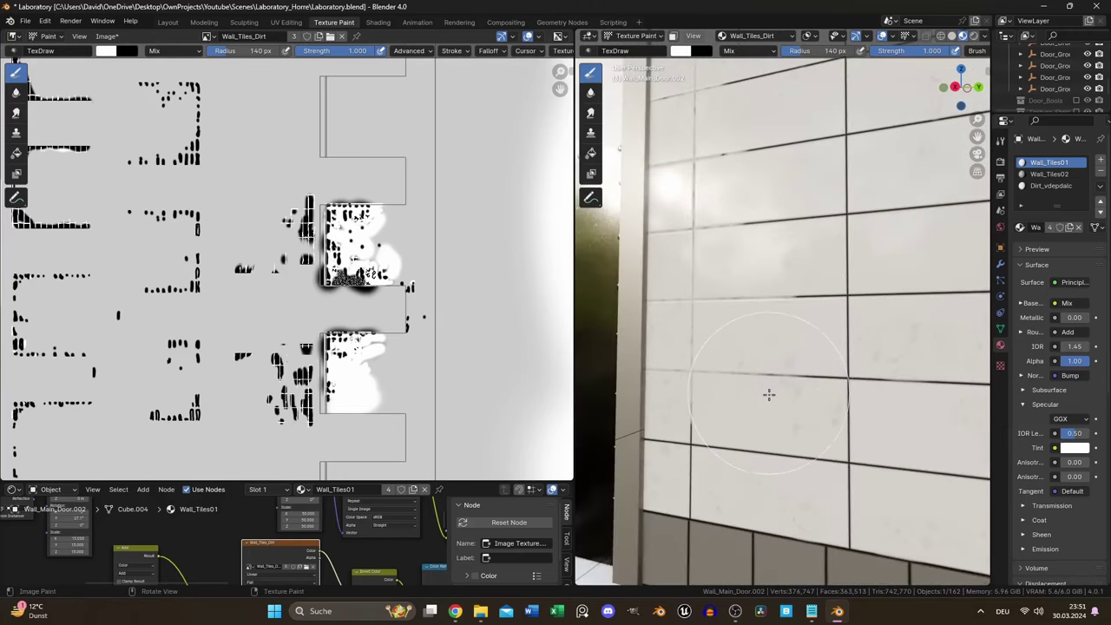
{"action": "mouse_move", "coordinate": [769, 394]}
{"action": "middle_mouse_down"}
{"action": "mouse_move", "coordinate": [787, 389]}
{"action": "mouse_move", "coordinate": [737, 393]}
{"action": "middle_mouse_up"}
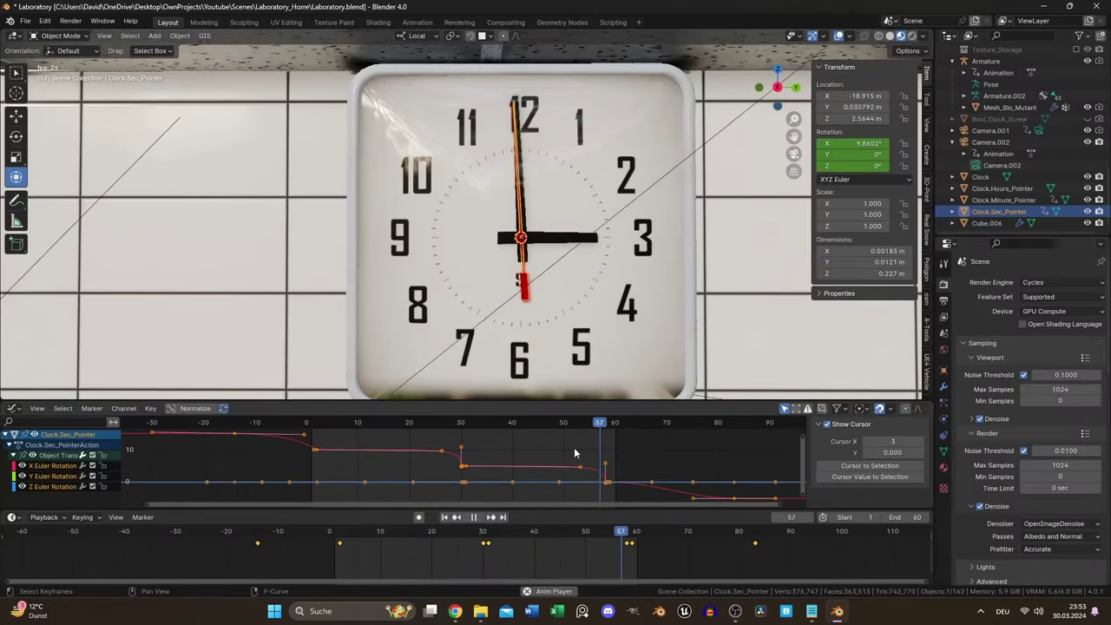
{"action": "left_click", "coordinate": [574, 447]}
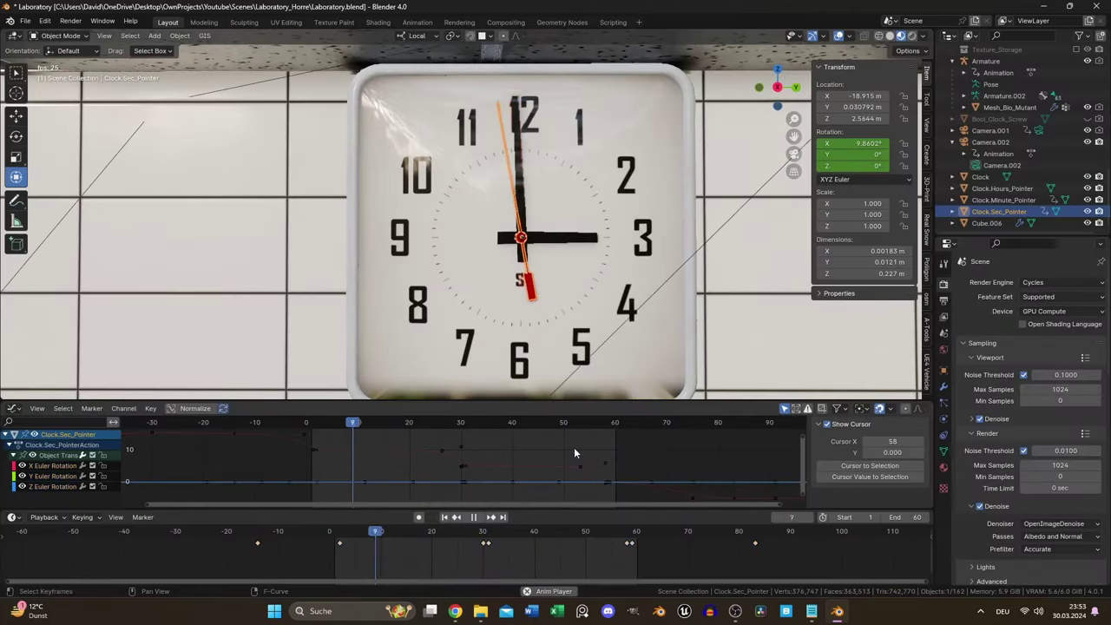
{"action": "left_click", "coordinate": [516, 464]}
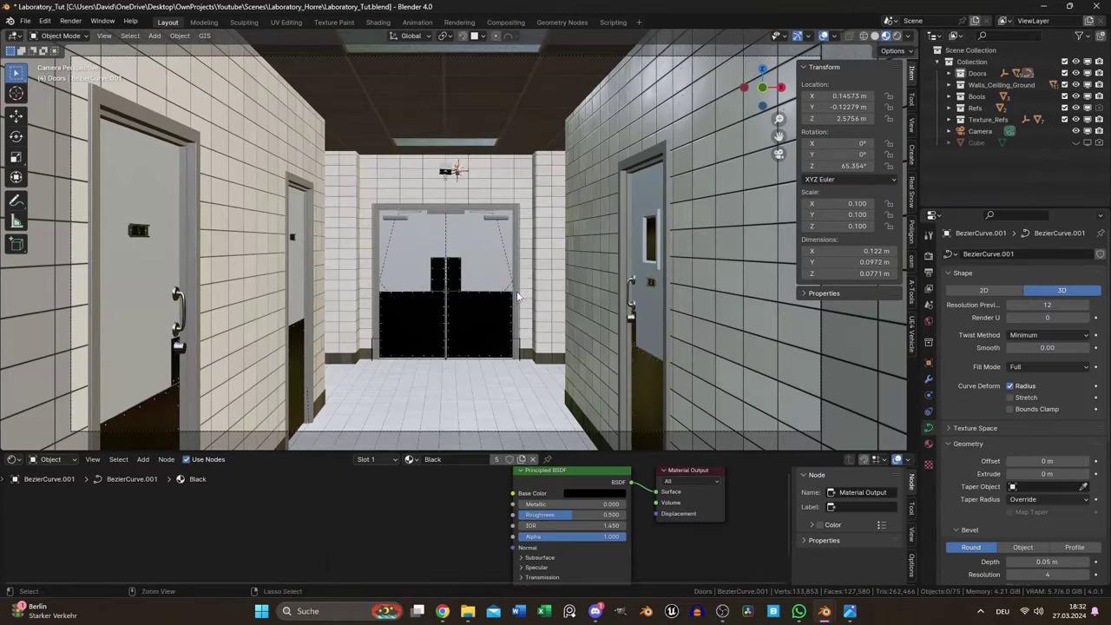
{"action": "key", "text": "F12"}
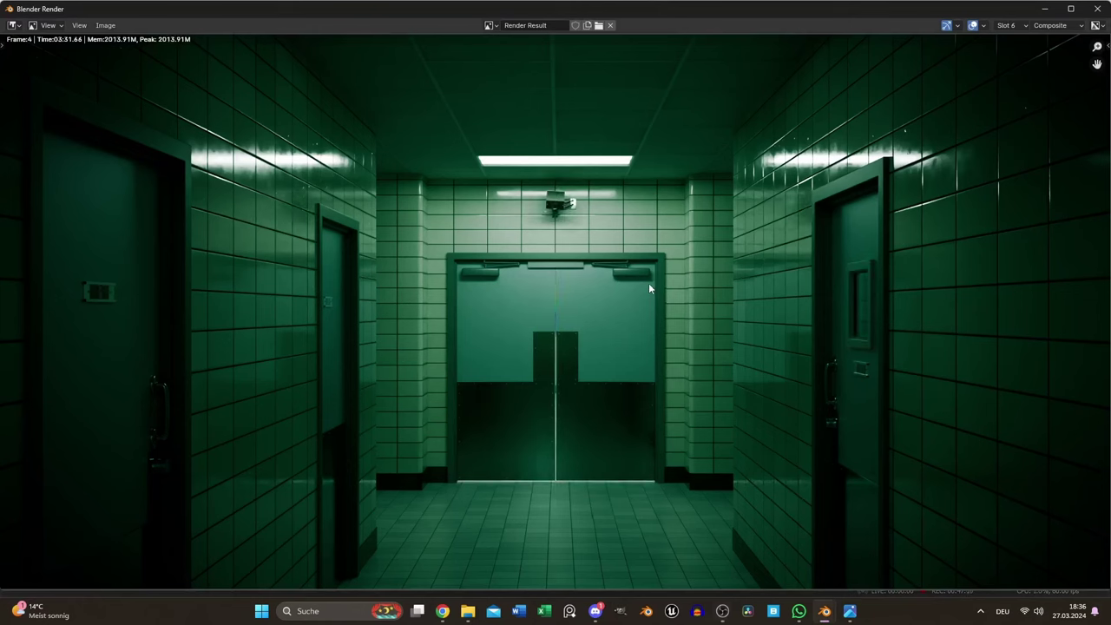
Cycle render slots, ending on the earlier slot 4 render without the security camera
{"action": "key", "text": "alt+j"}
{"action": "key", "text": "j"}
{"action": "key", "text": "alt+j"}
{"action": "key", "text": "j"}
{"action": "key", "text": "alt+j"}
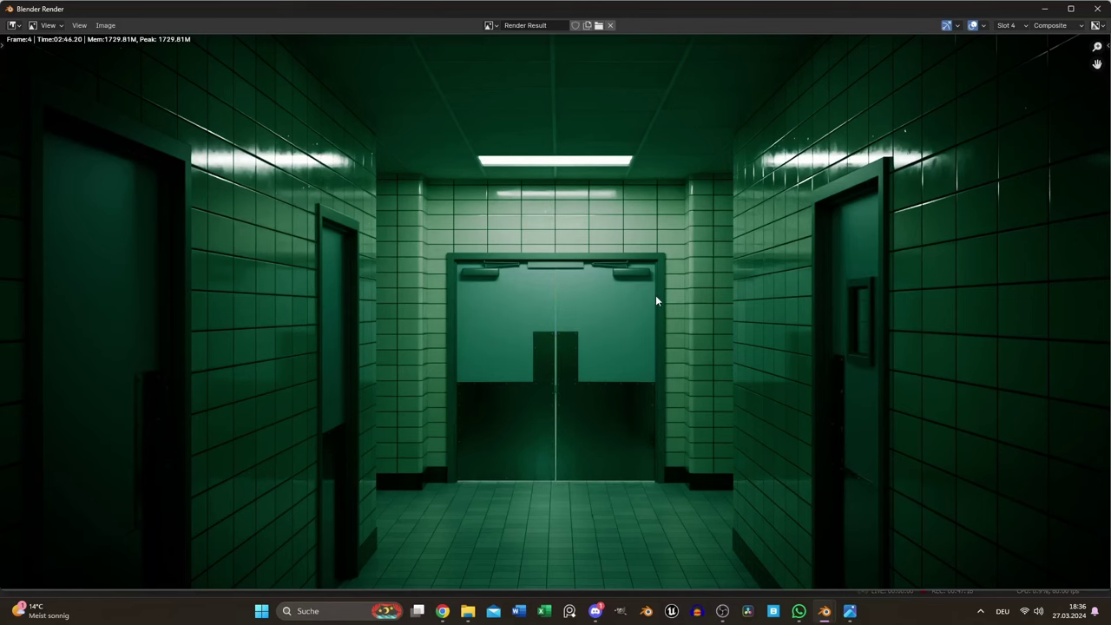